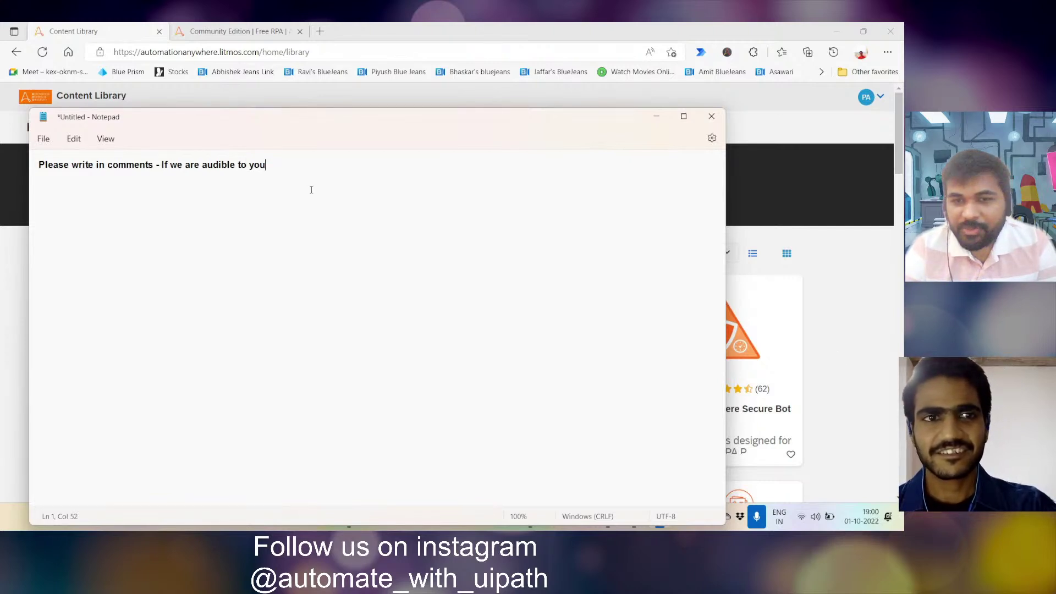
Select the whole note asking whether the hosts are audible and maximize the Notepad window.
key("ctrl+a")
left_click(106, 139)
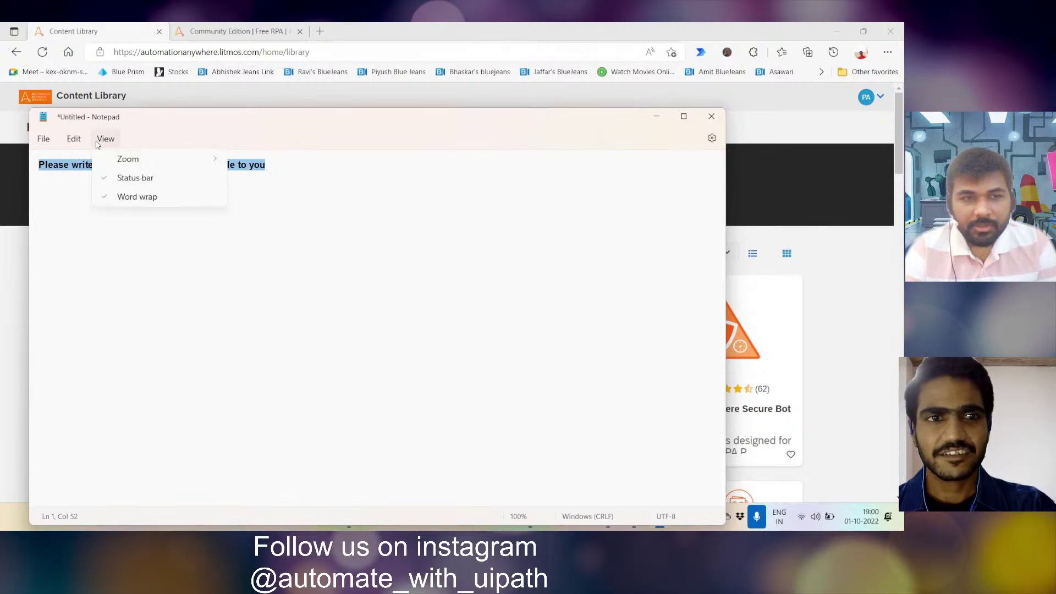
left_click(86, 145)
left_click(106, 138)
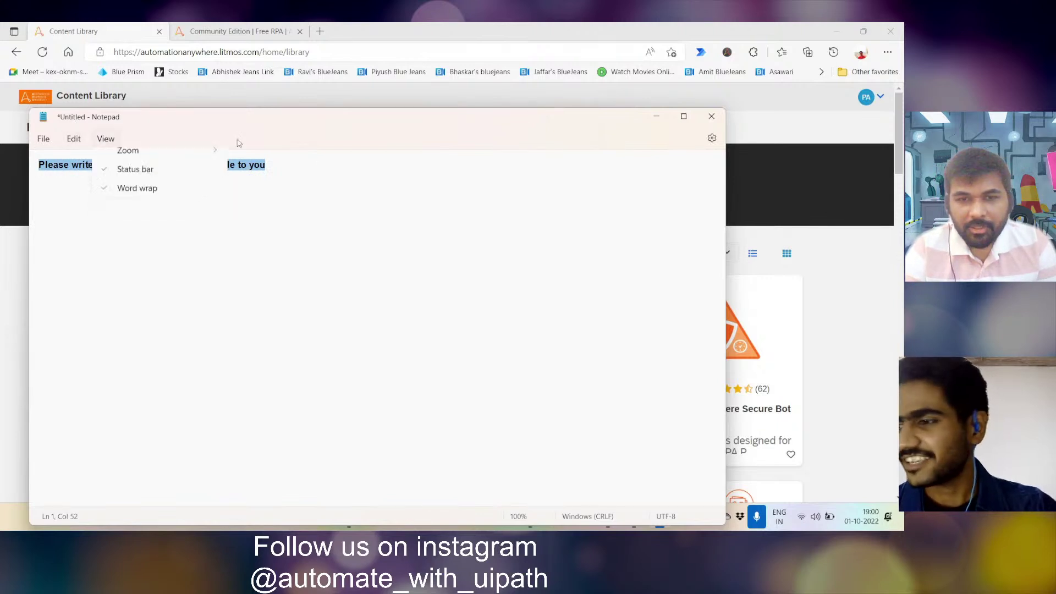
left_click(229, 120)
double_click(229, 119)
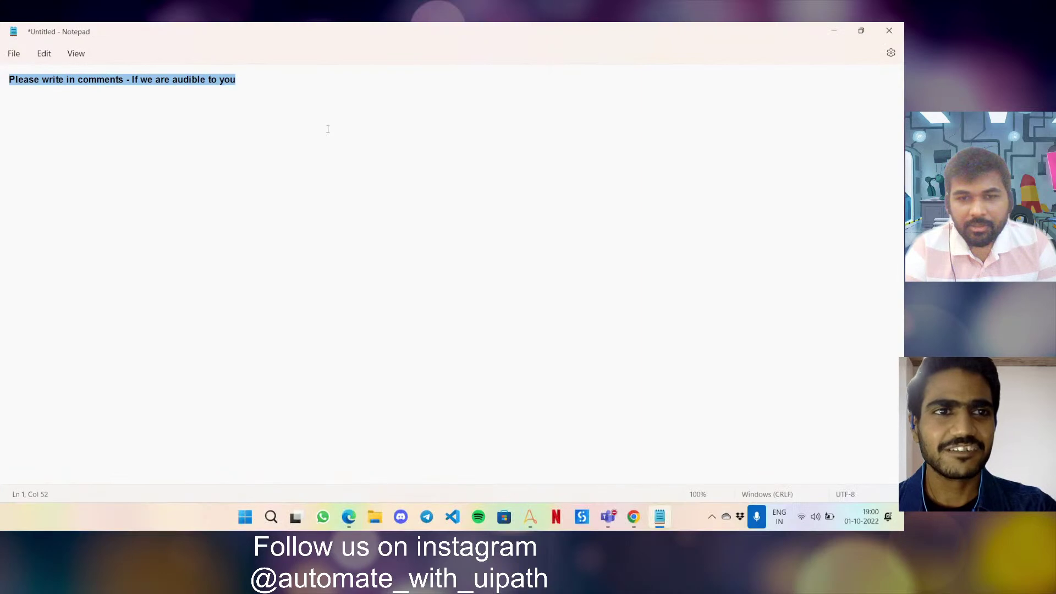
left_click(44, 54)
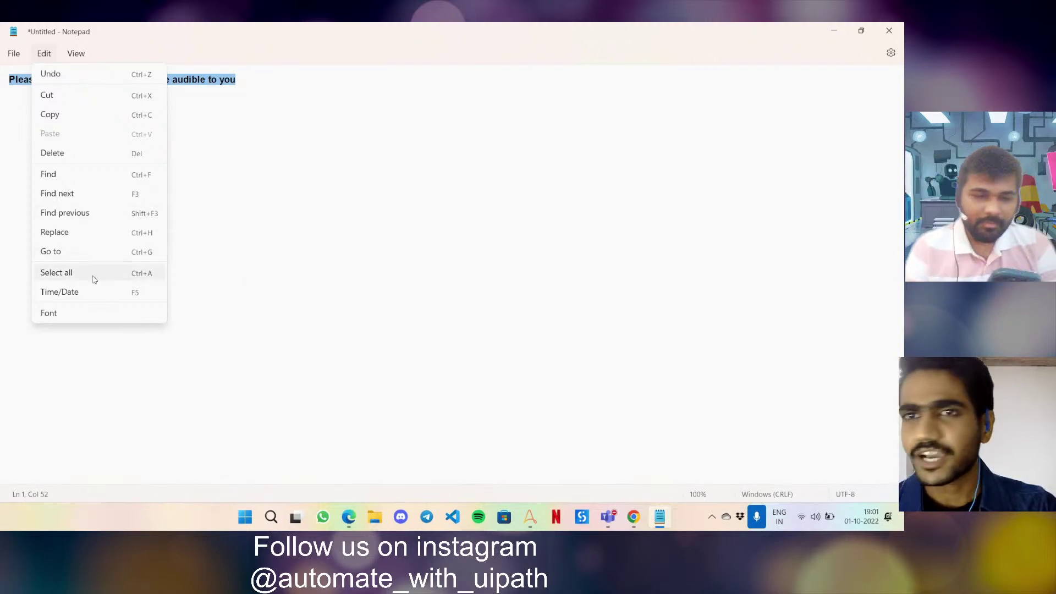
left_click(273, 238)
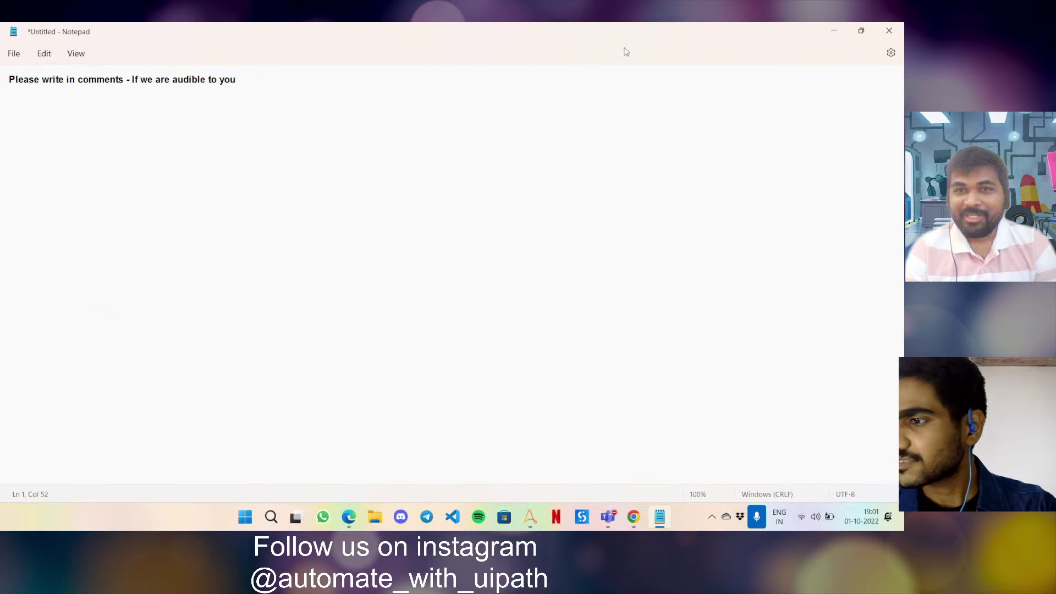
Minimize Notepad and search google.com for "automation anywhere university" in a new browser tab.
left_click(835, 31)
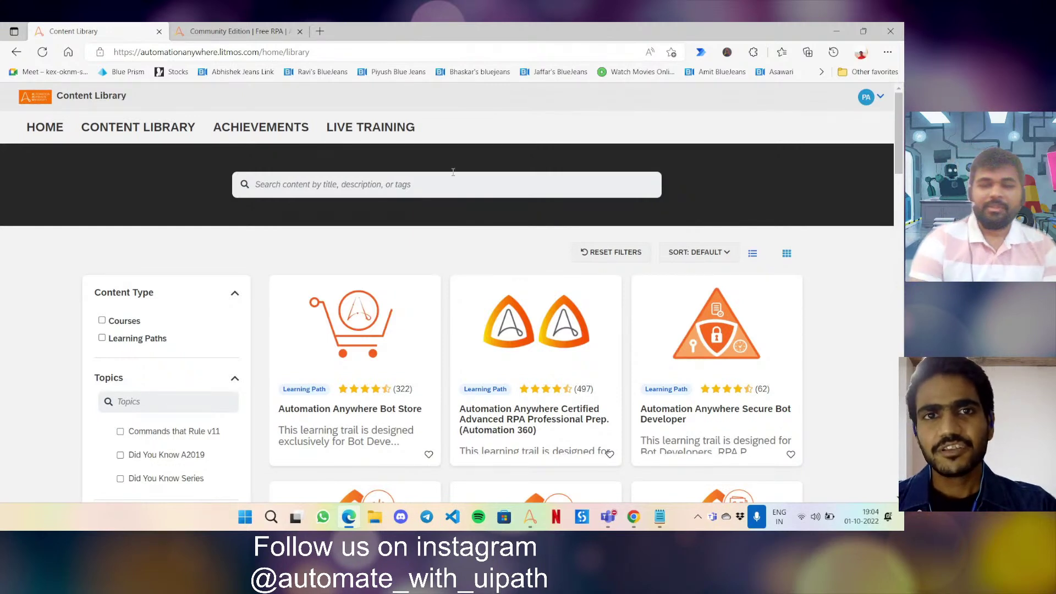
left_click(319, 31)
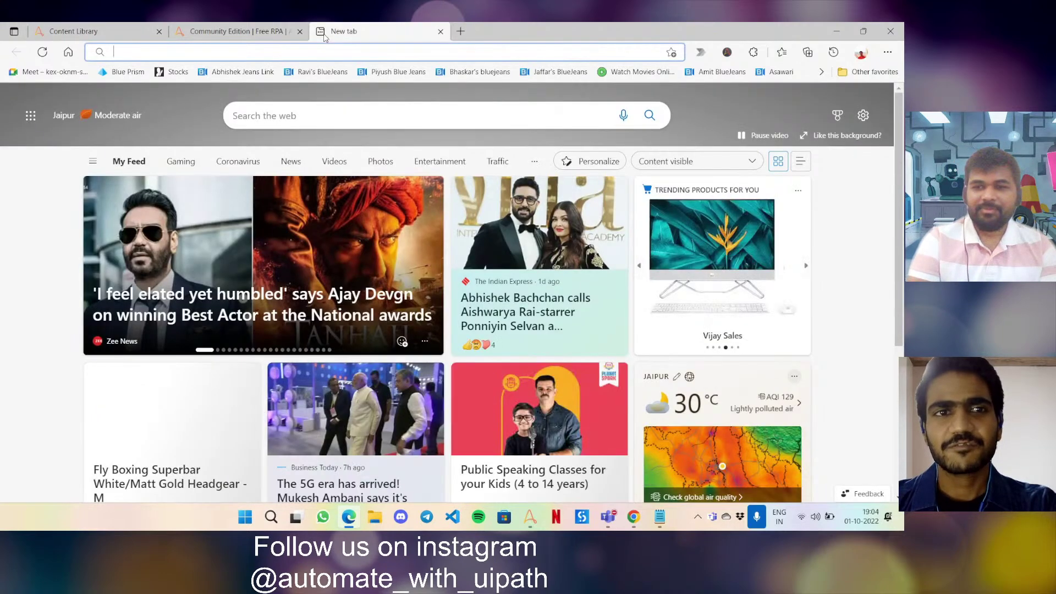
type("google.com")
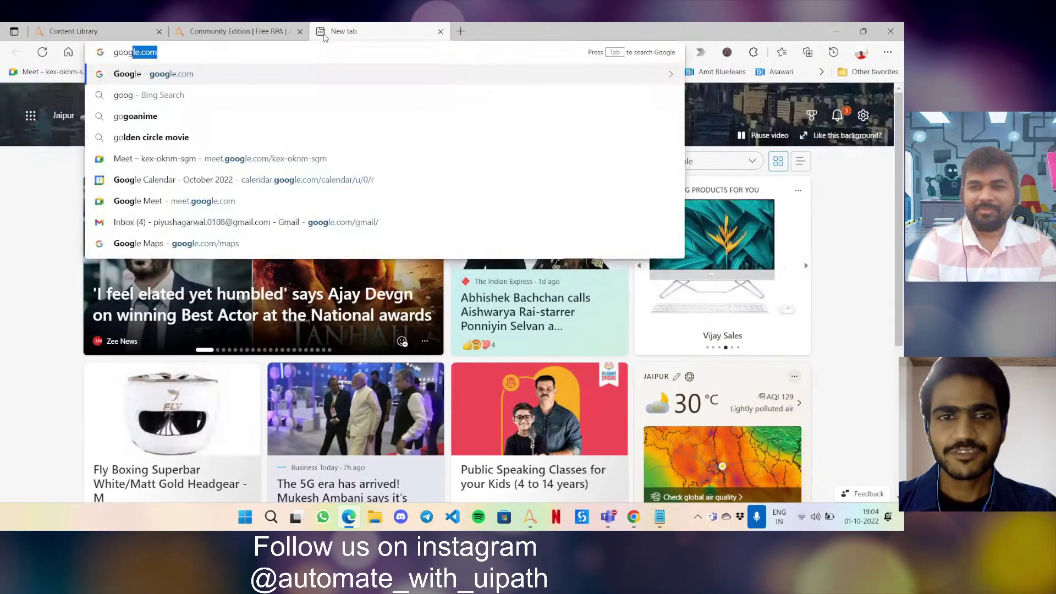
key("Return")
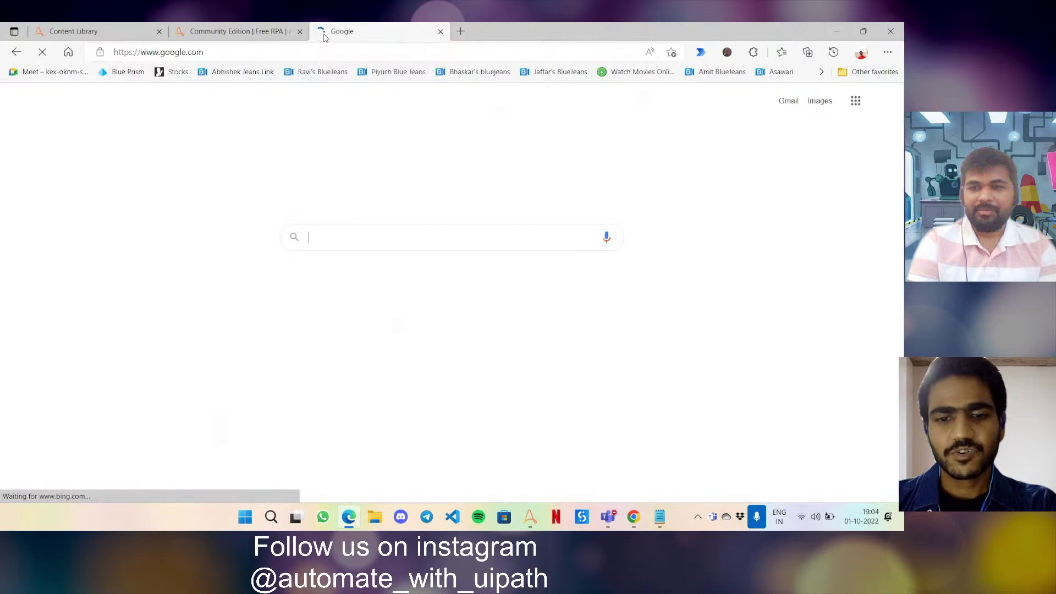
type("A")
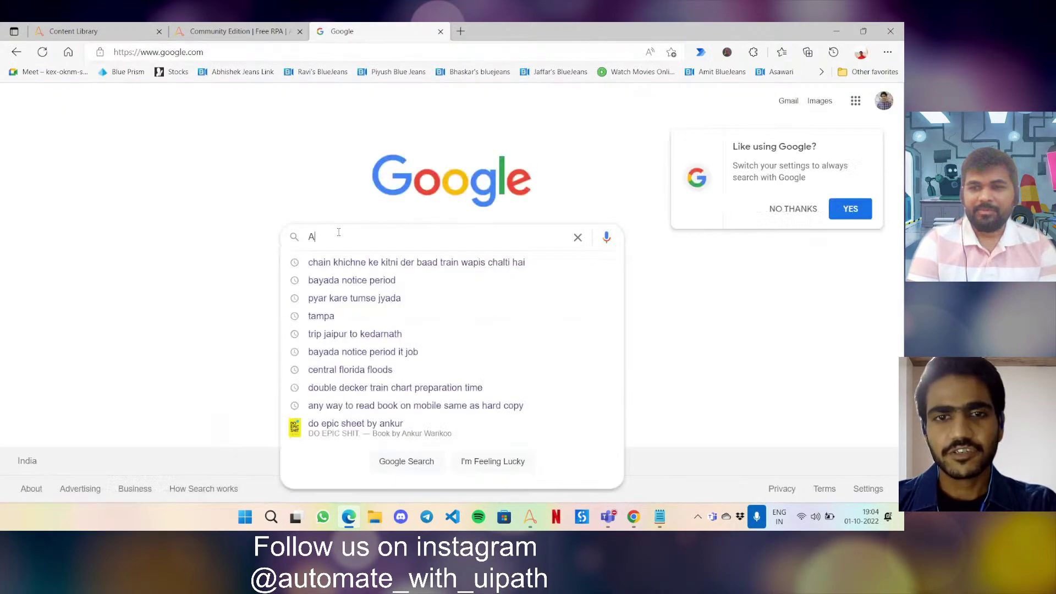
type("utomation anywhere un")
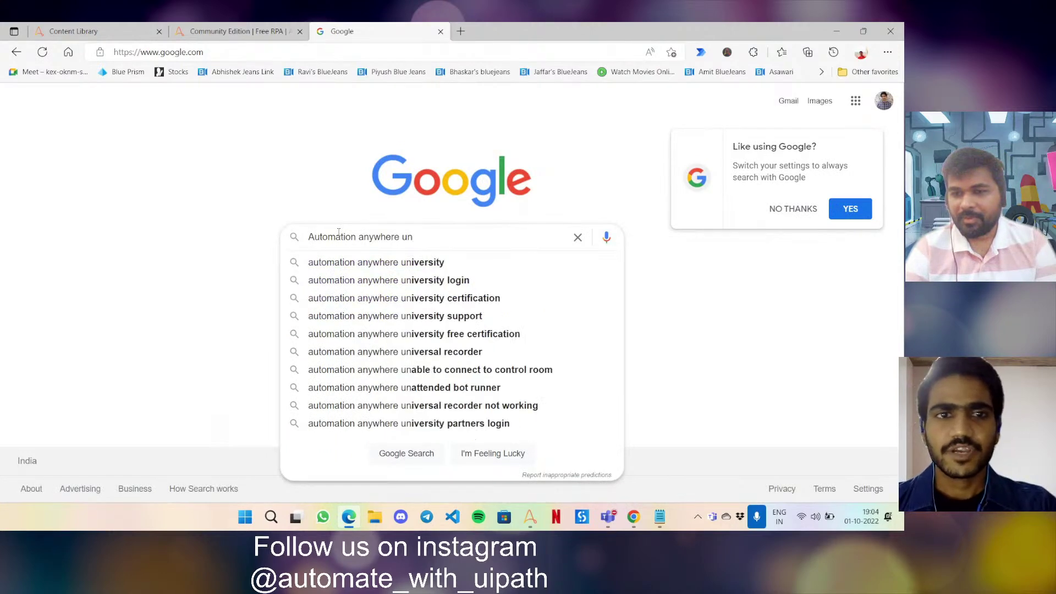
key("Down")
key("Return")
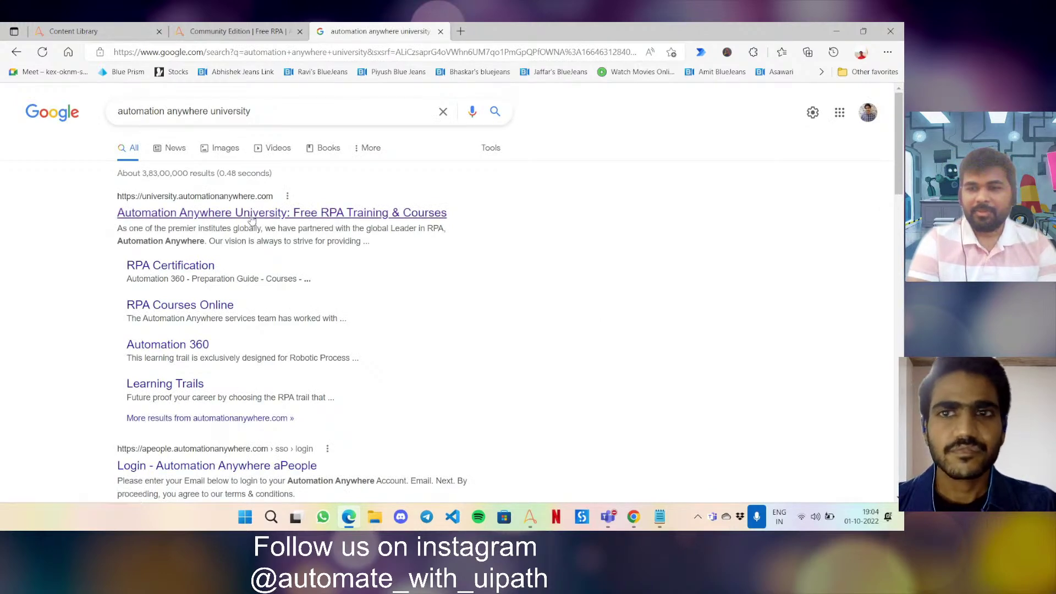
Open the Automation Anywhere University site from the results and go to its free Community Edition registration form.
left_click(251, 214)
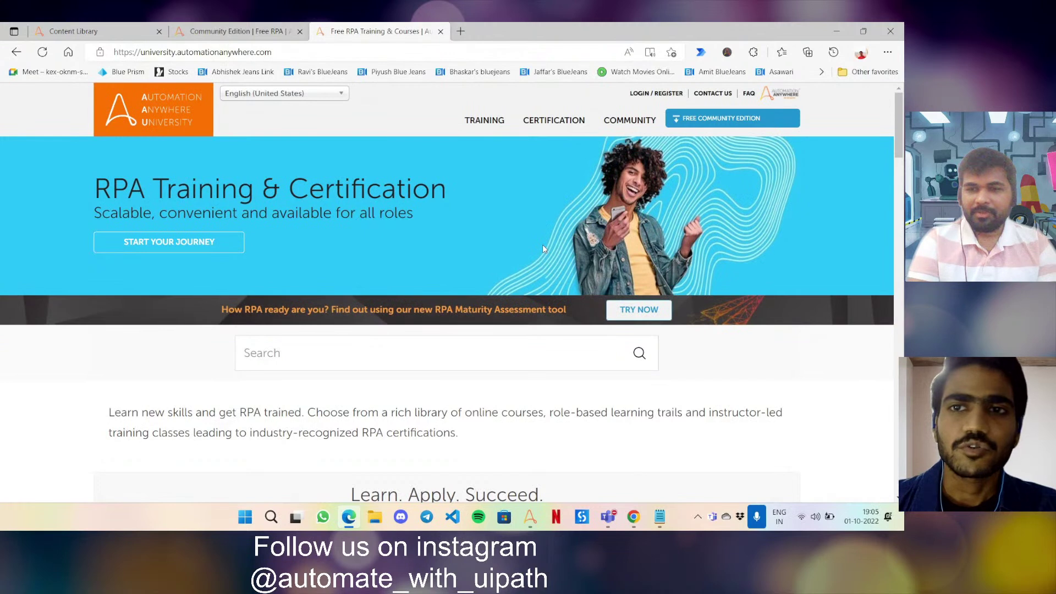
left_click(736, 128)
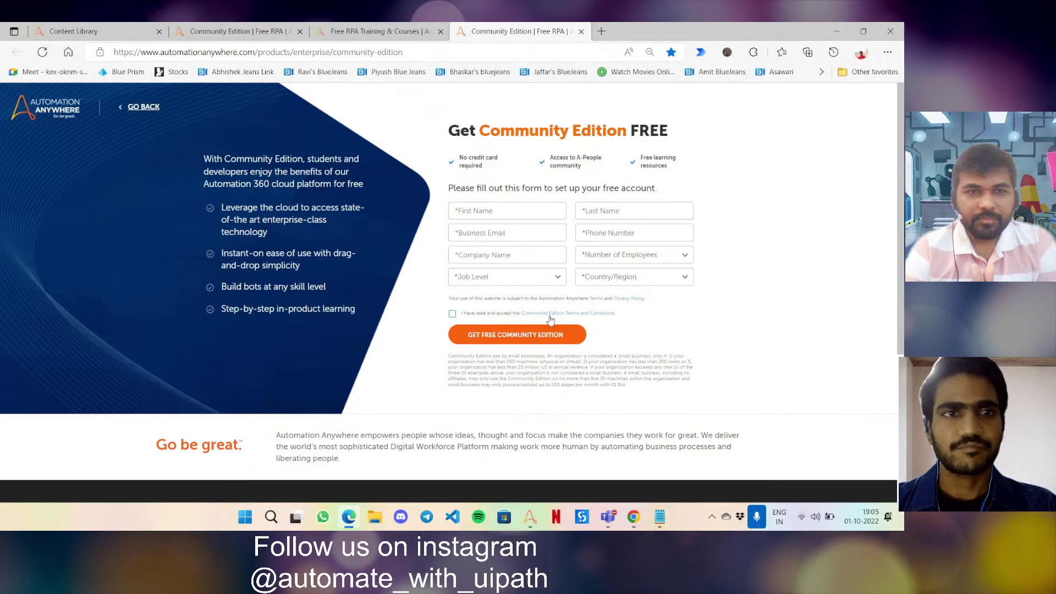
Open the Control Room at community.cloud.automationanywhere.digital in a new tab and dismiss the Upgrade to Enterprise banner.
left_click(601, 31)
type("a")
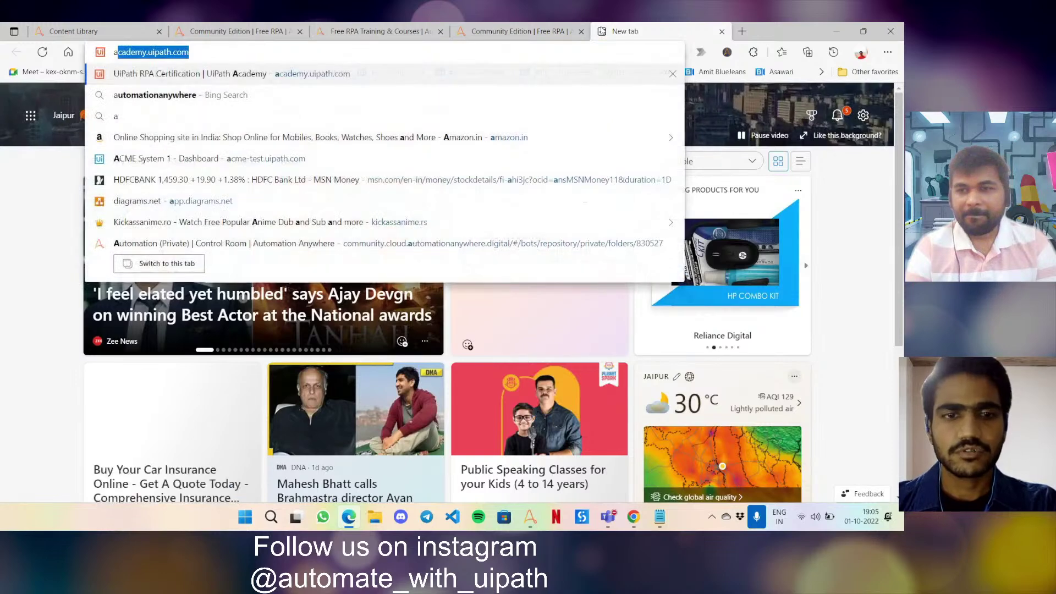
type("utomationany")
key("Up")
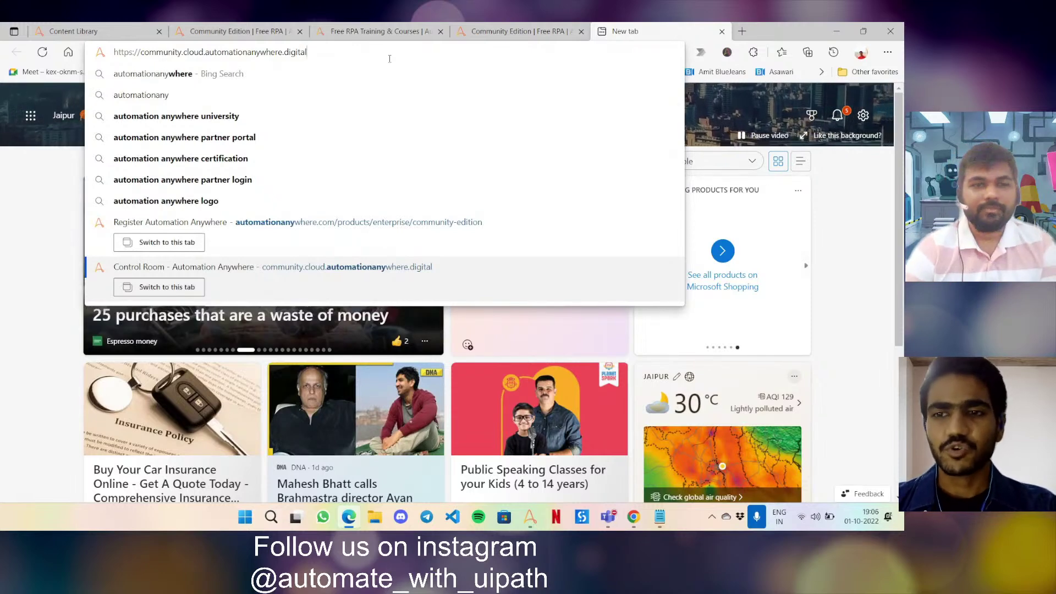
key("Return")
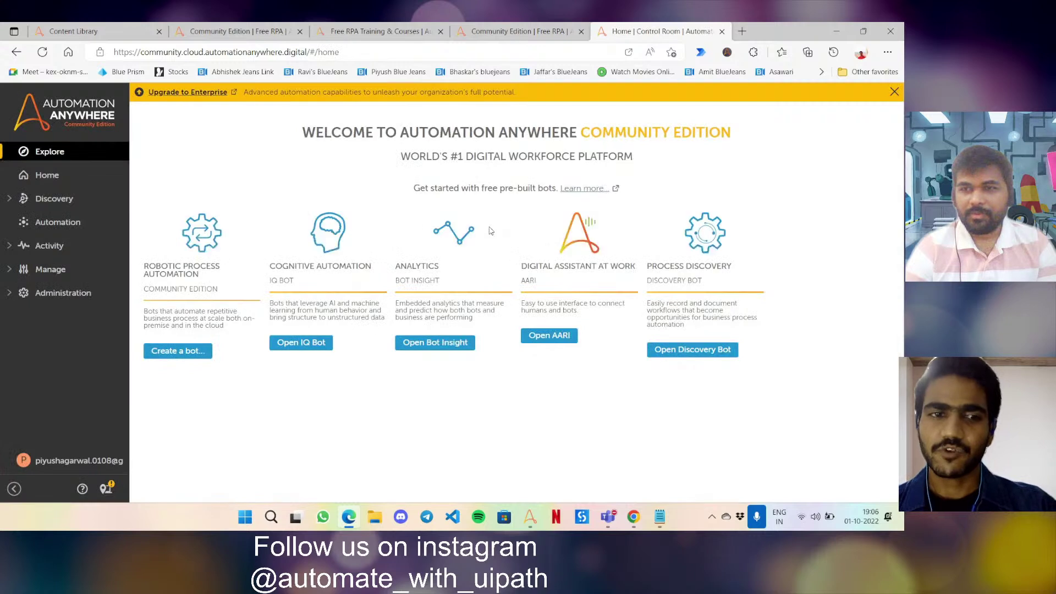
left_click(895, 92)
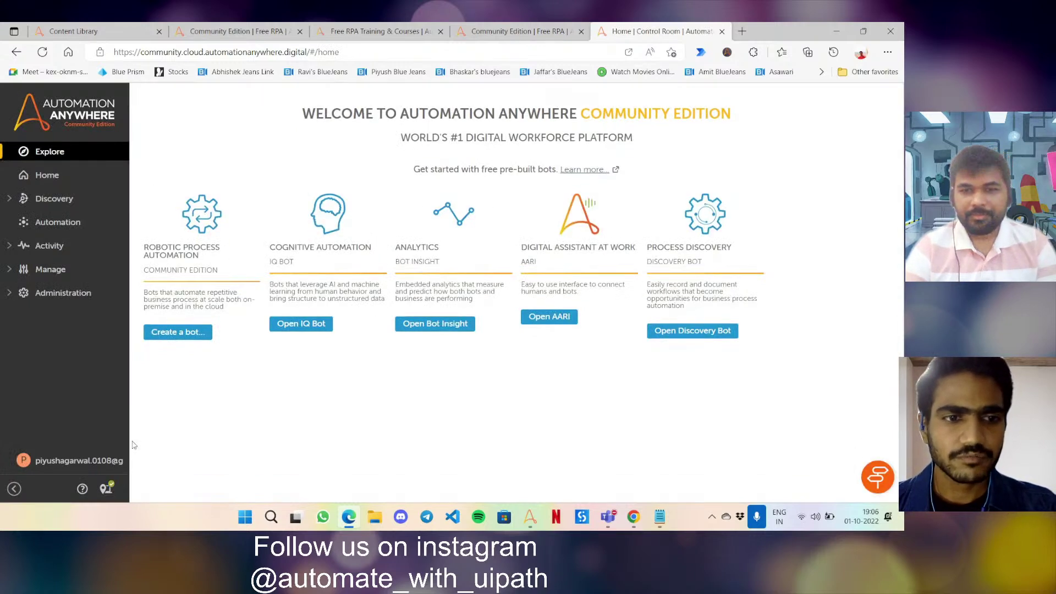
Log out of the Community Edition Control Room and log back in with the prefilled credentials.
left_click(14, 489)
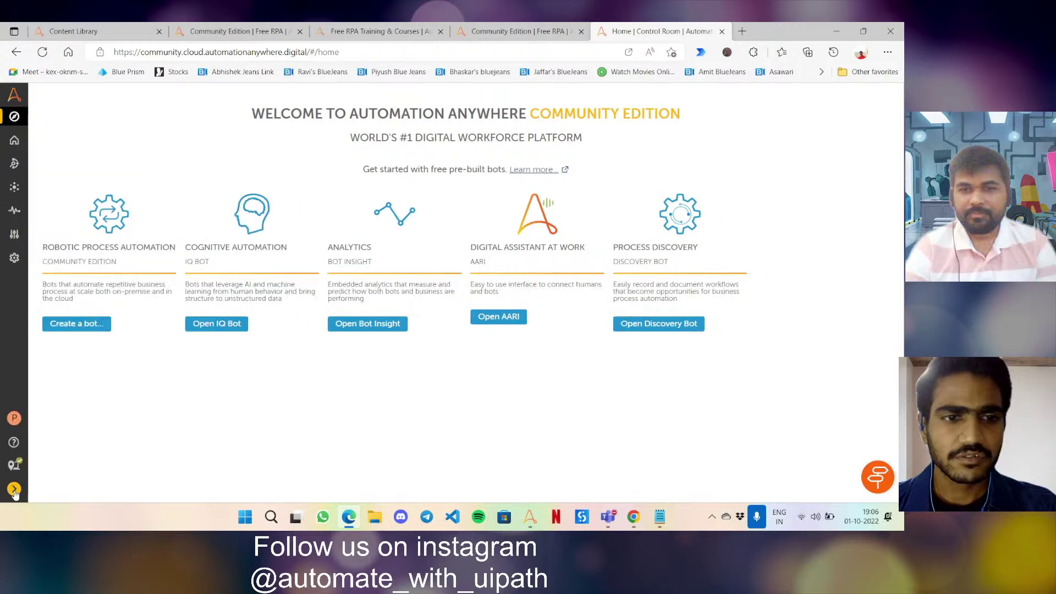
left_click(14, 491)
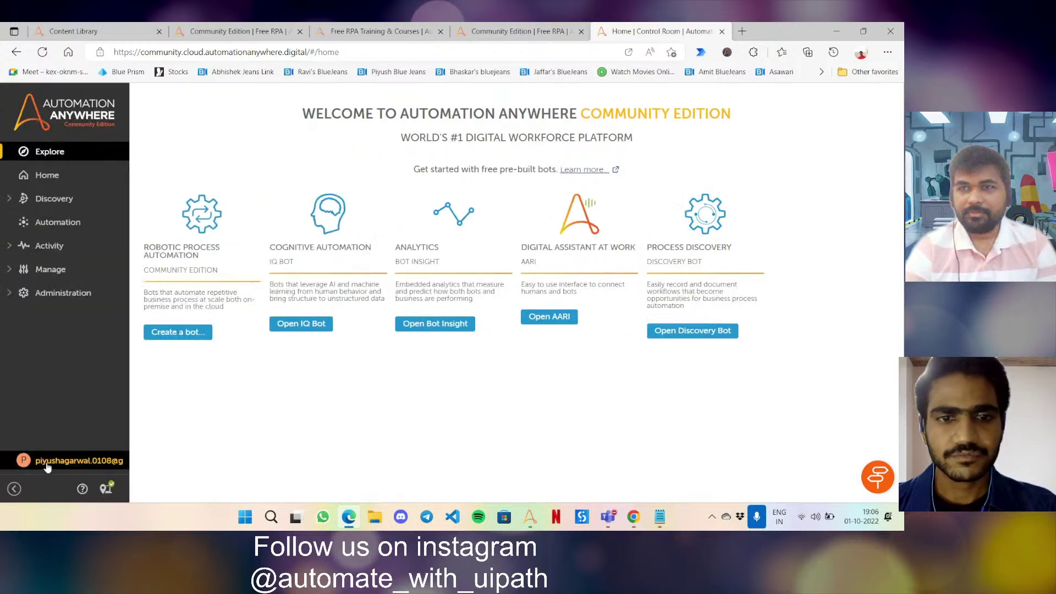
left_click(55, 461)
left_click(277, 482)
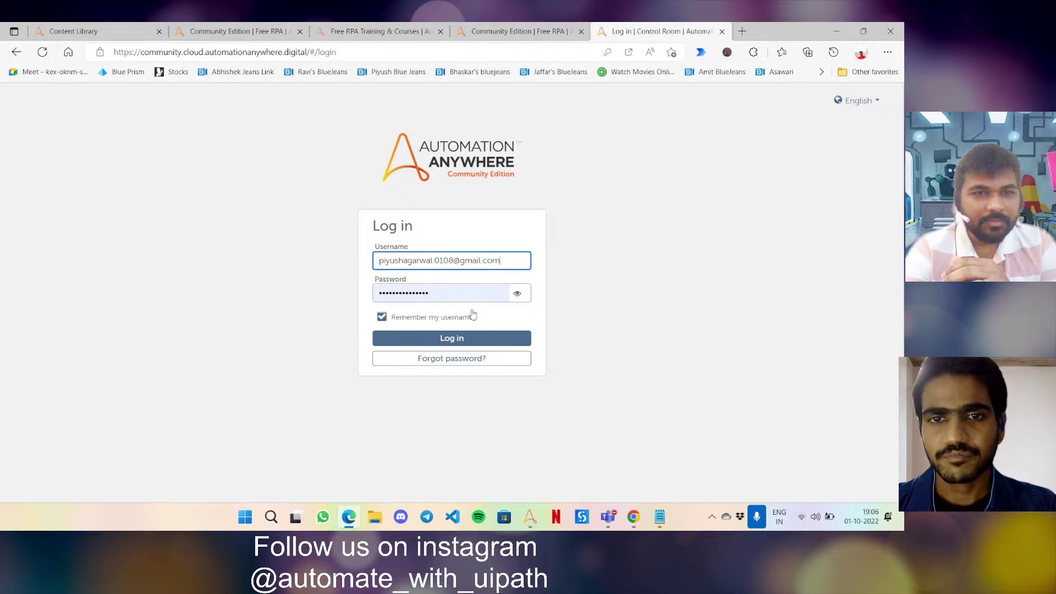
left_click(468, 339)
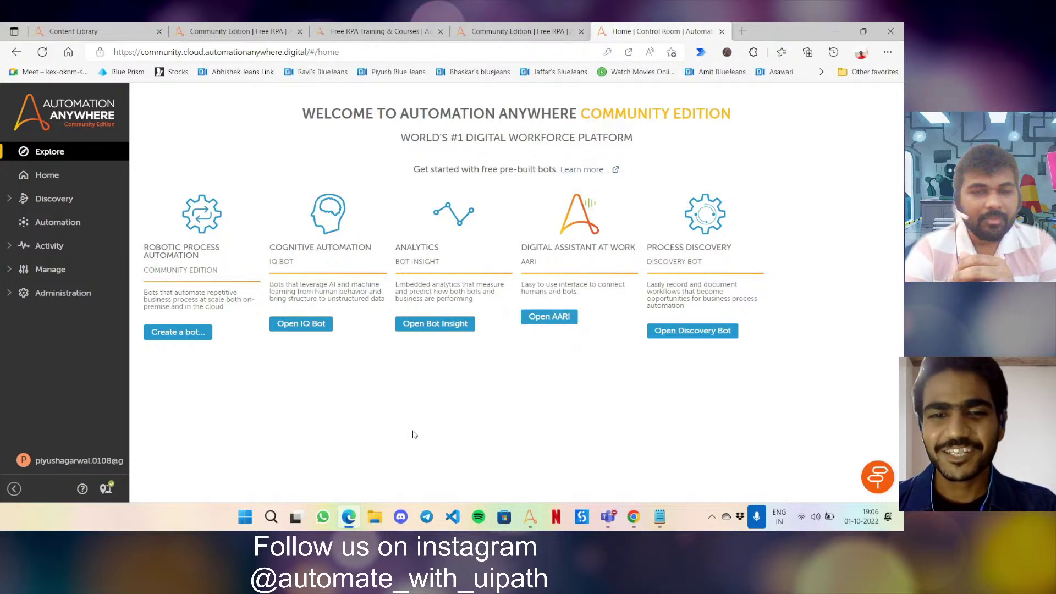
Switch to the Automation 360 desktop app to view its Home page, and return to the Control Room in Microsoft Edge.
left_click(350, 518)
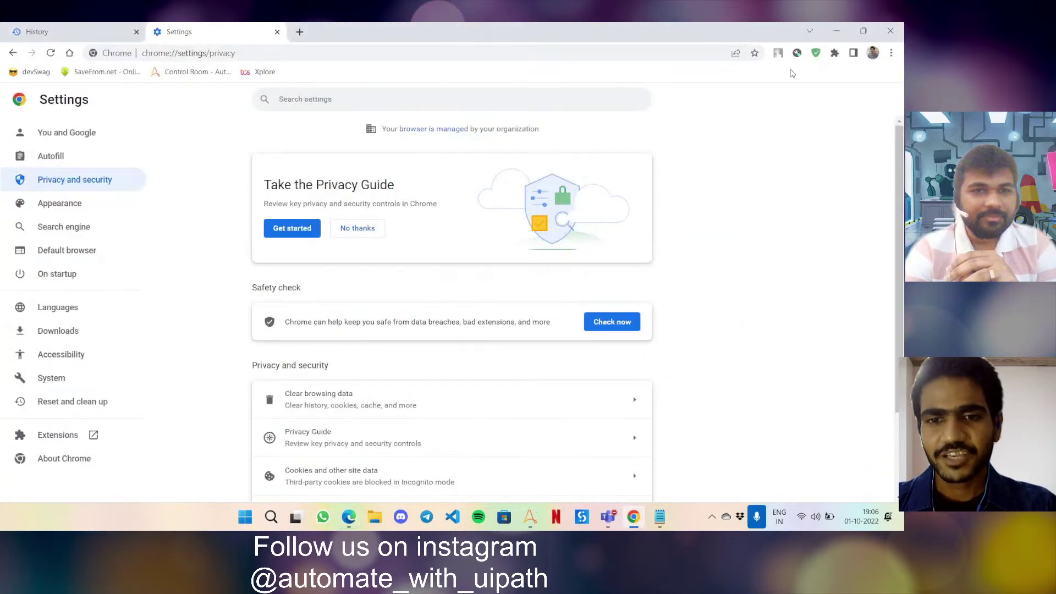
left_click(530, 517)
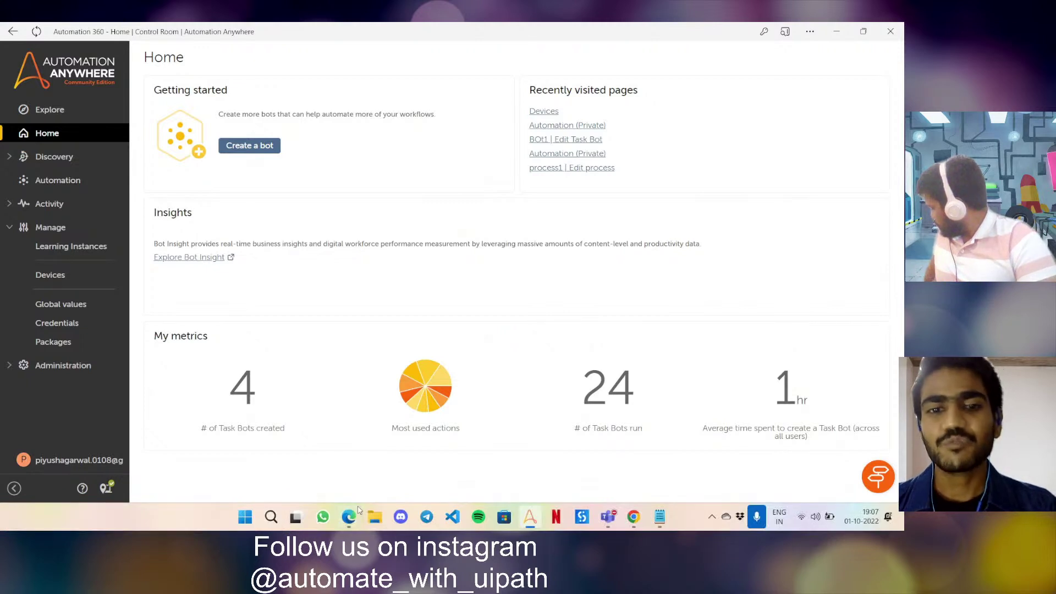
mouse_move(357, 518)
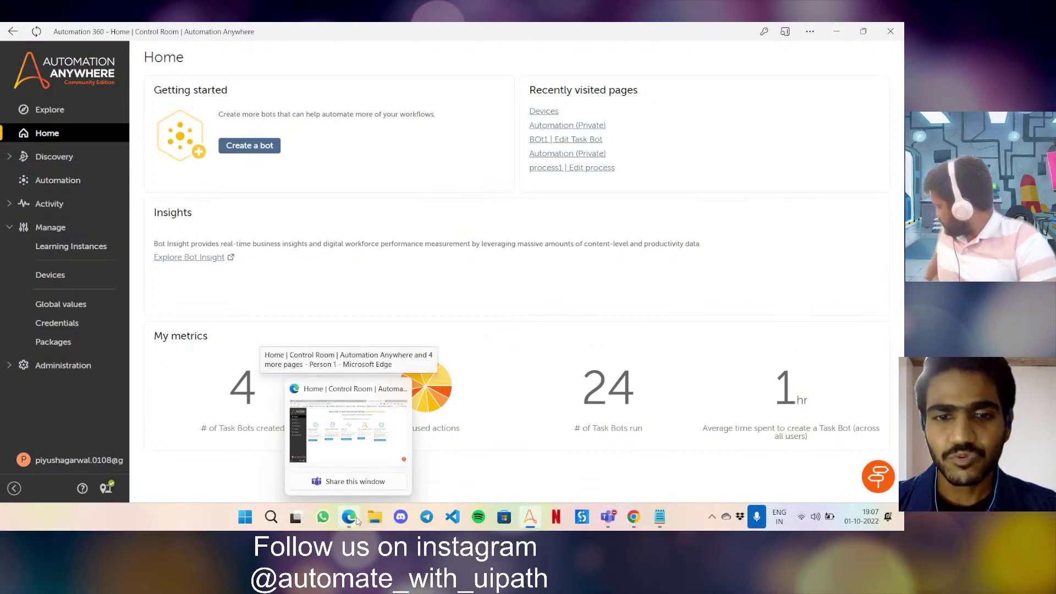
left_click(349, 432)
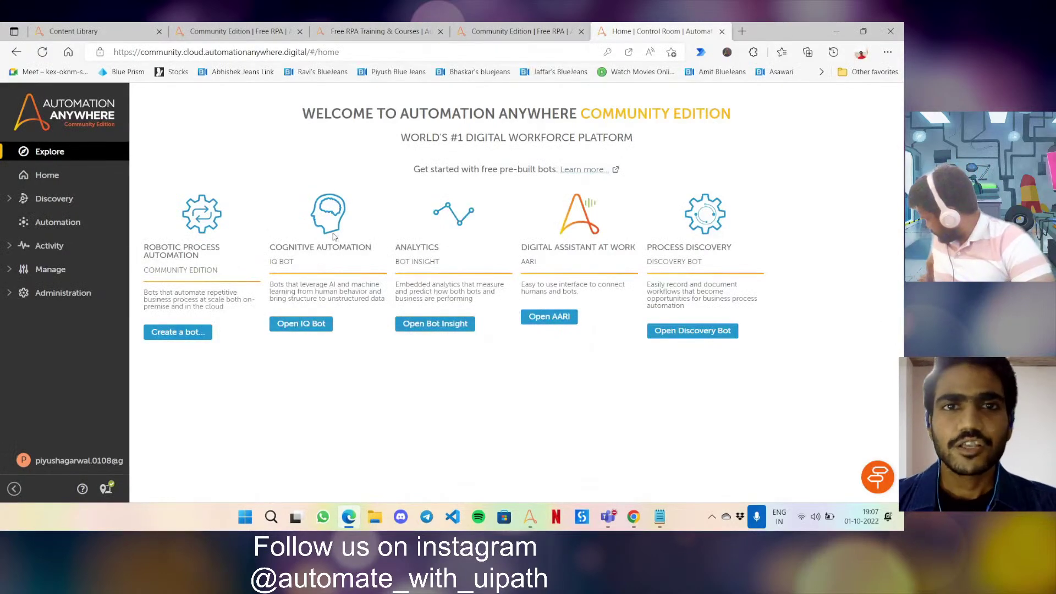
Open the Learning Trails page on the Automation Anywhere University site and start its login.
left_click(517, 31)
left_click(356, 31)
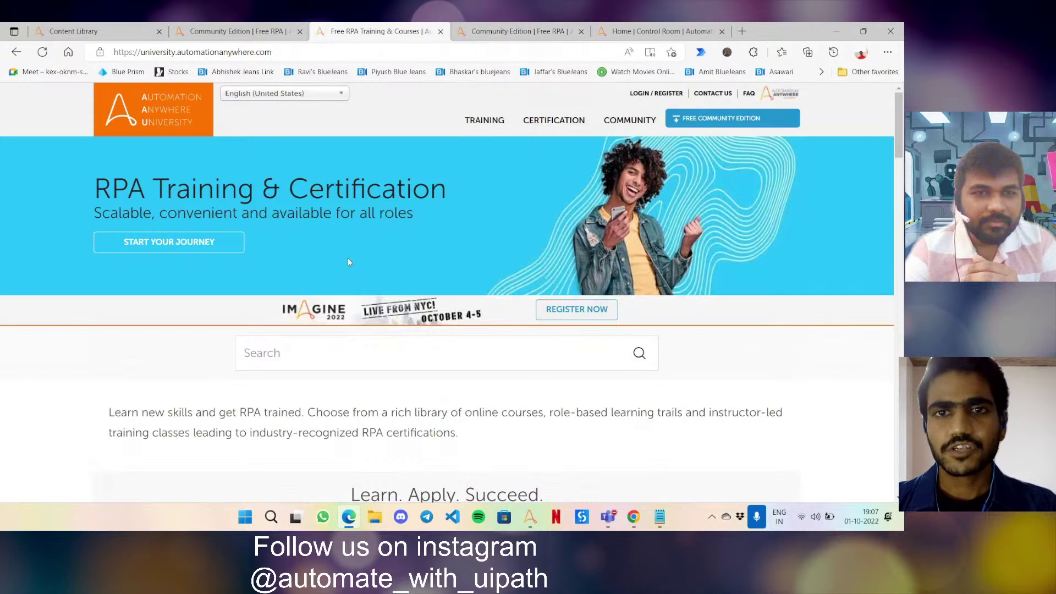
mouse_move(484, 122)
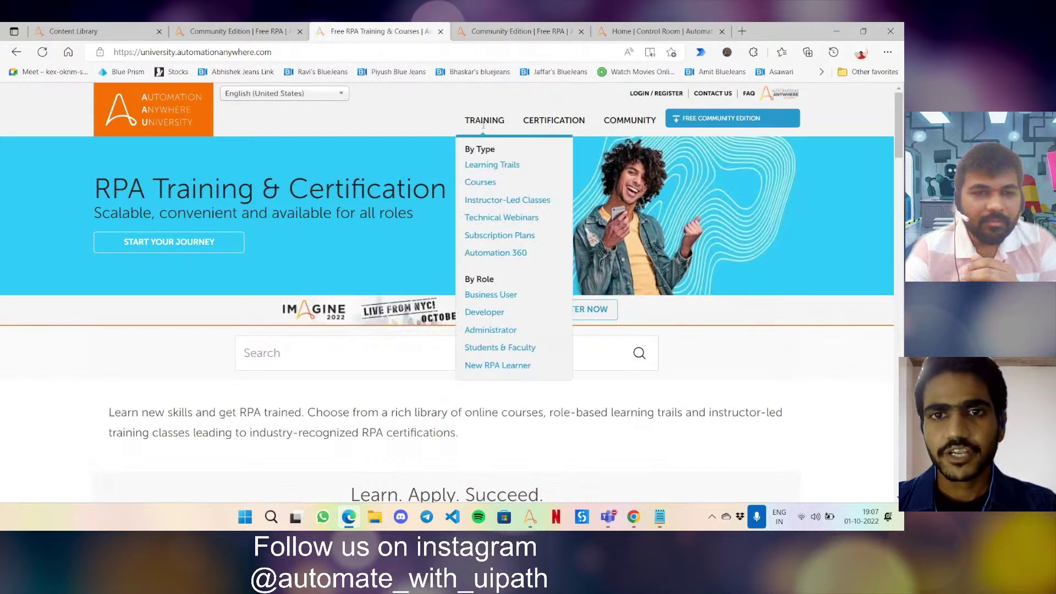
left_click(495, 166)
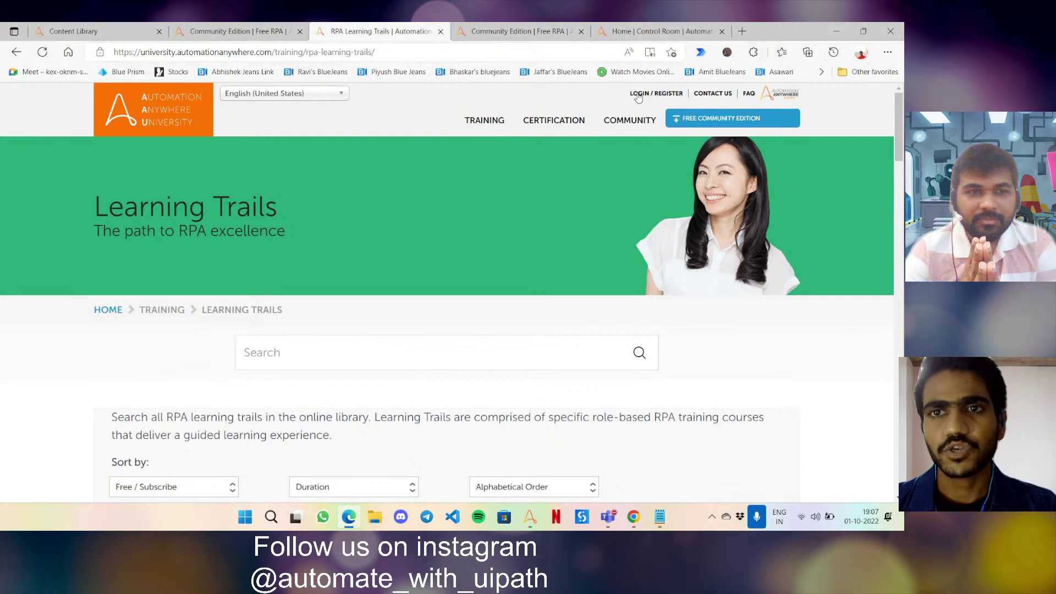
left_click(638, 97)
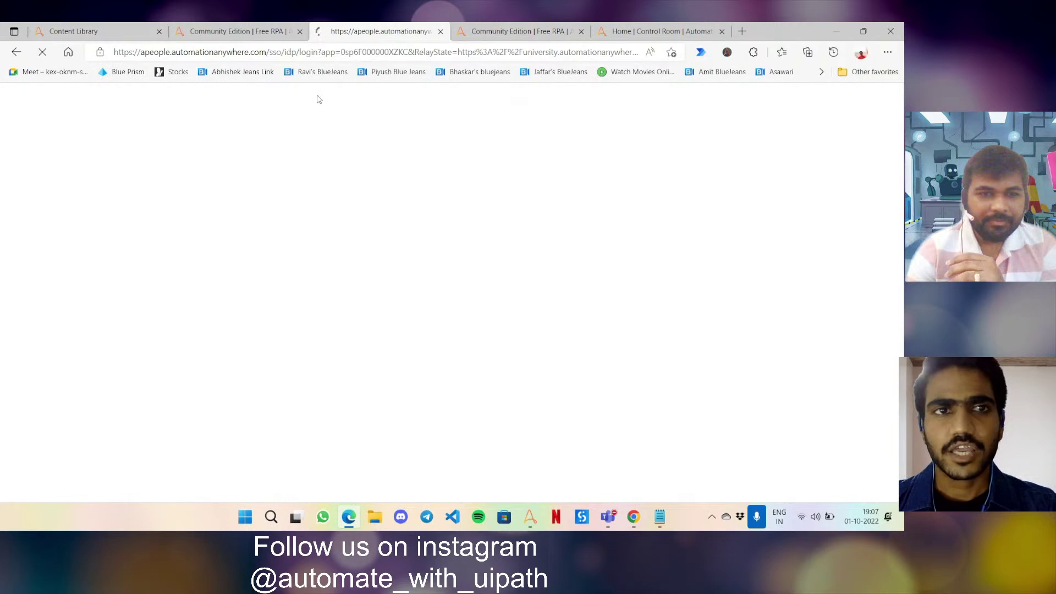
Filter the Automation Anywhere Content Library to show only Learning Paths.
left_click(125, 36)
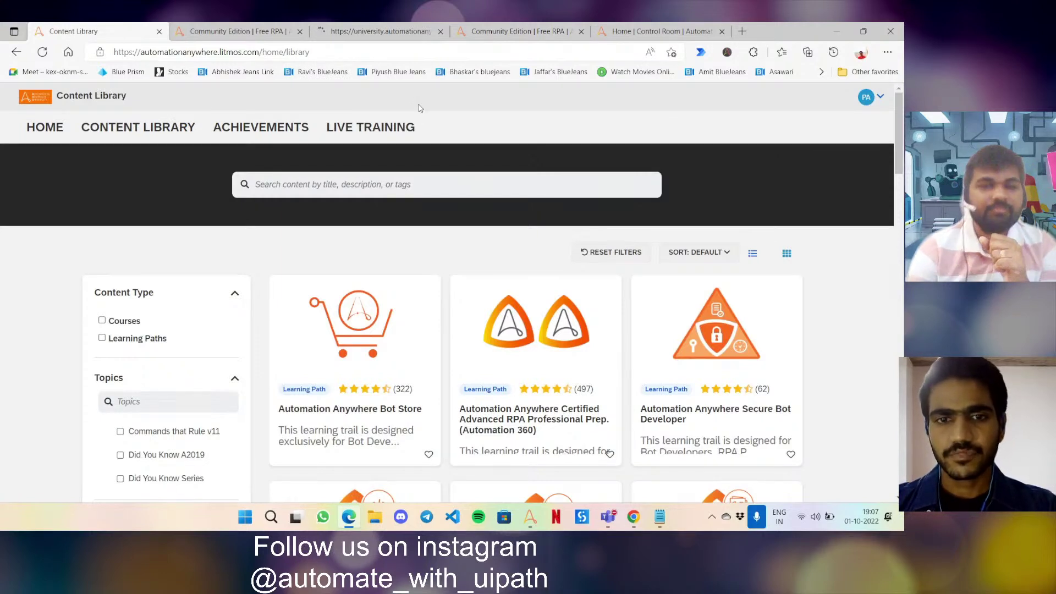
scroll(544, 295, "down", 1)
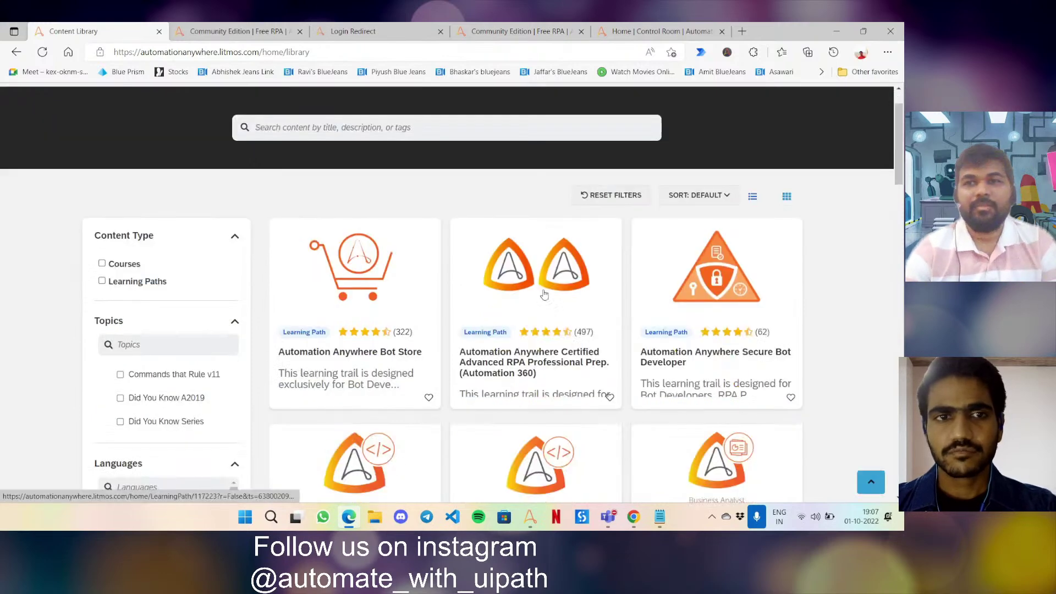
scroll(544, 295, "down", 2)
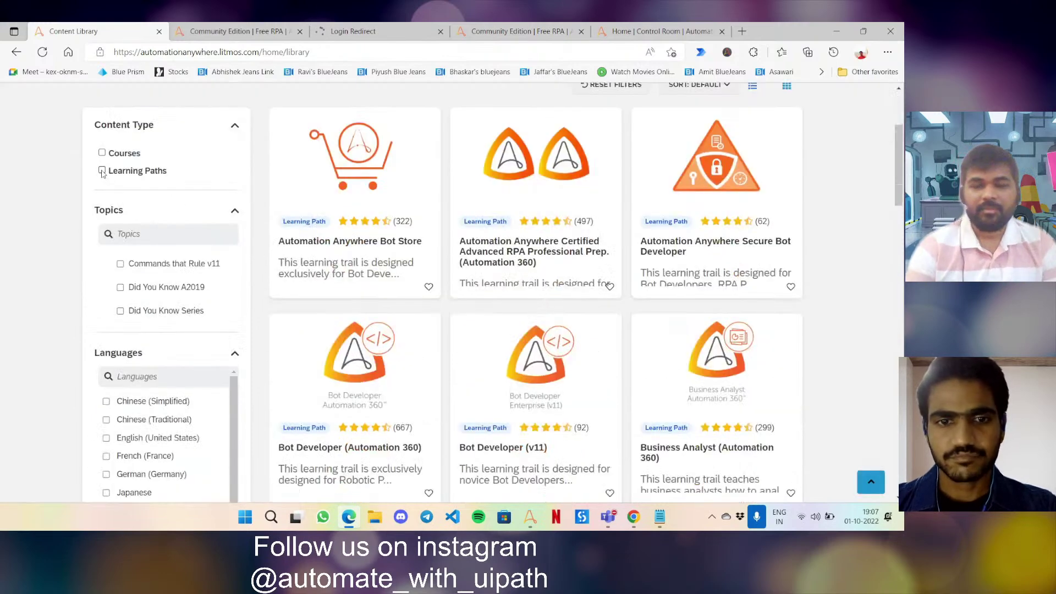
scroll(99, 143, "down", 1)
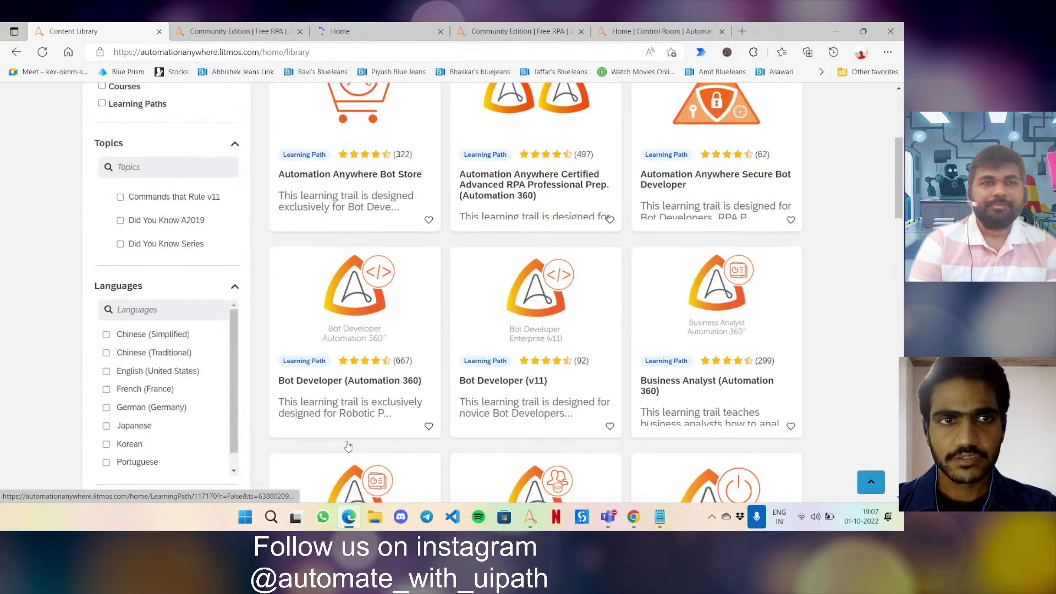
left_click(102, 111)
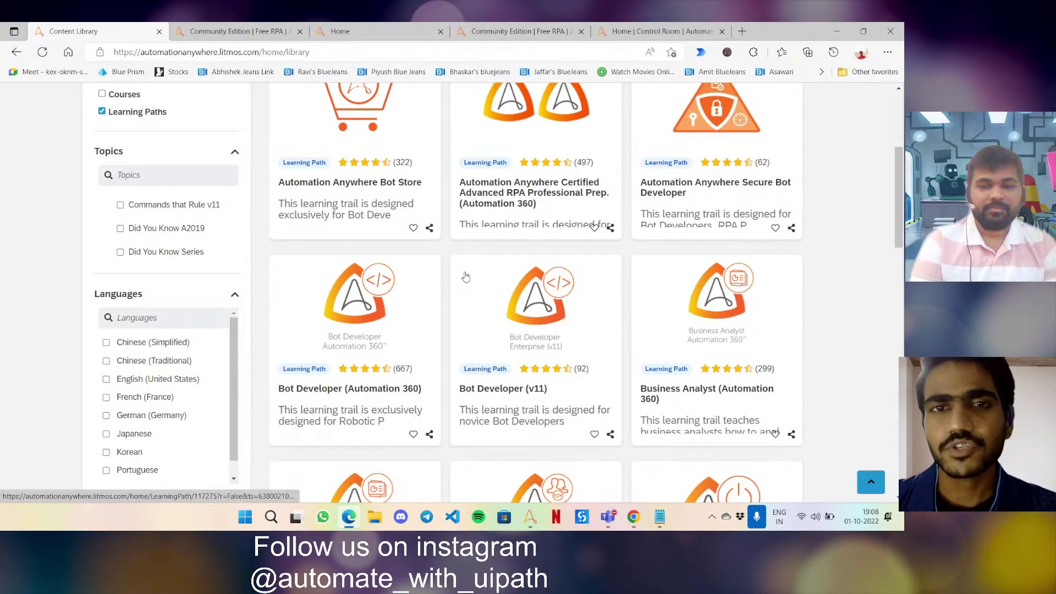
Browse the learning paths in the Content Library and open the Bot Developer (Automation 360) learning path.
scroll(465, 277, "up", 2)
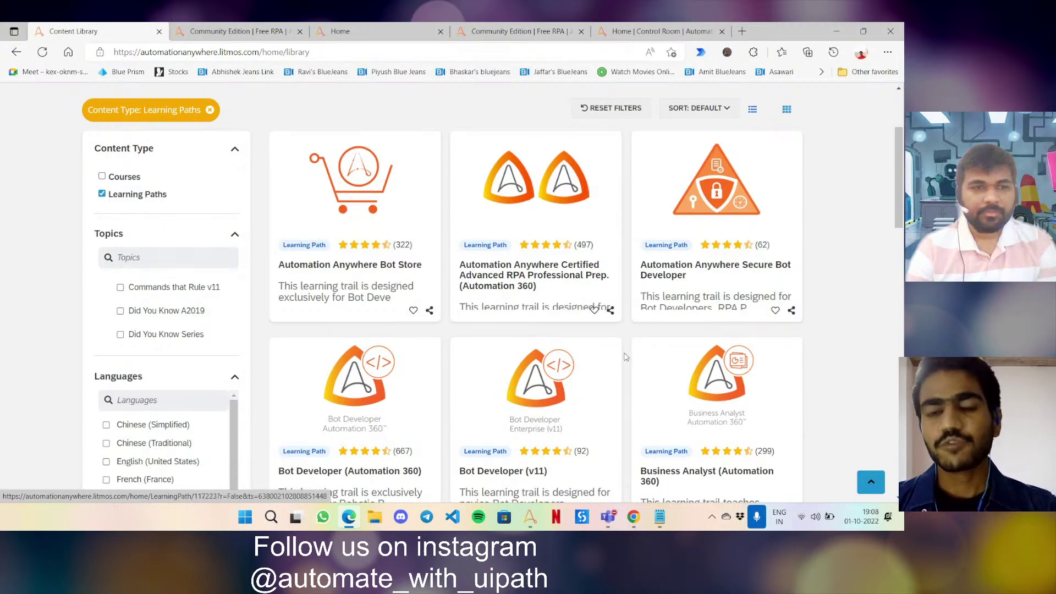
scroll(626, 356, "down", 2)
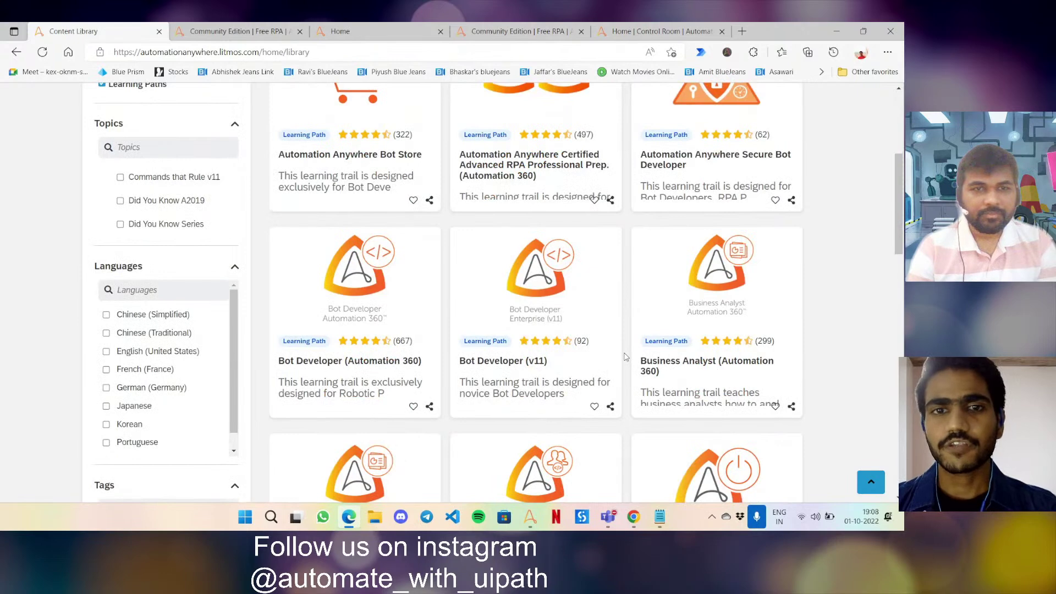
scroll(626, 357, "down", 1)
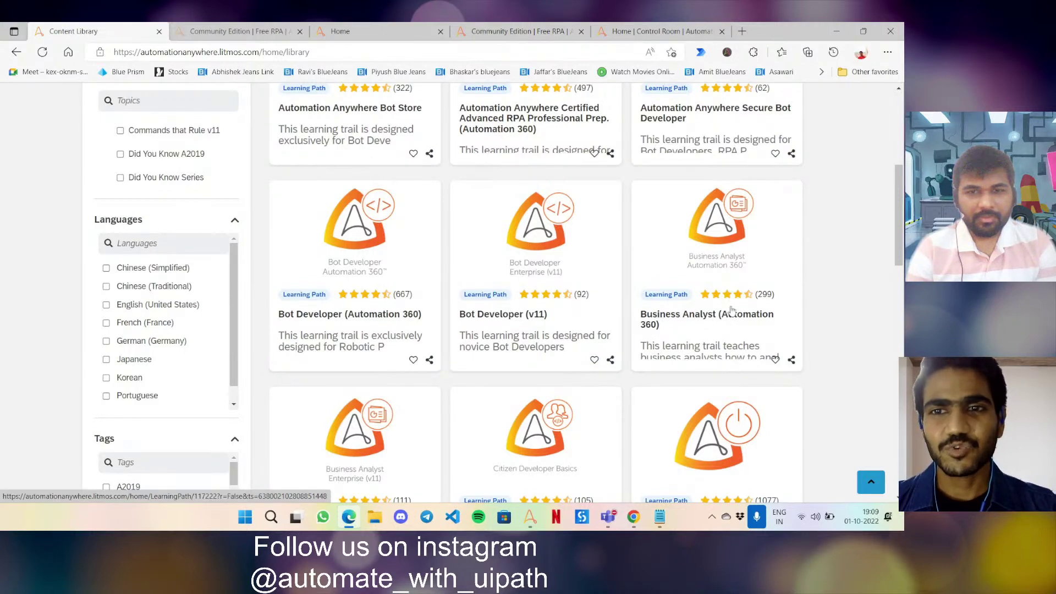
scroll(730, 324, "down", 2)
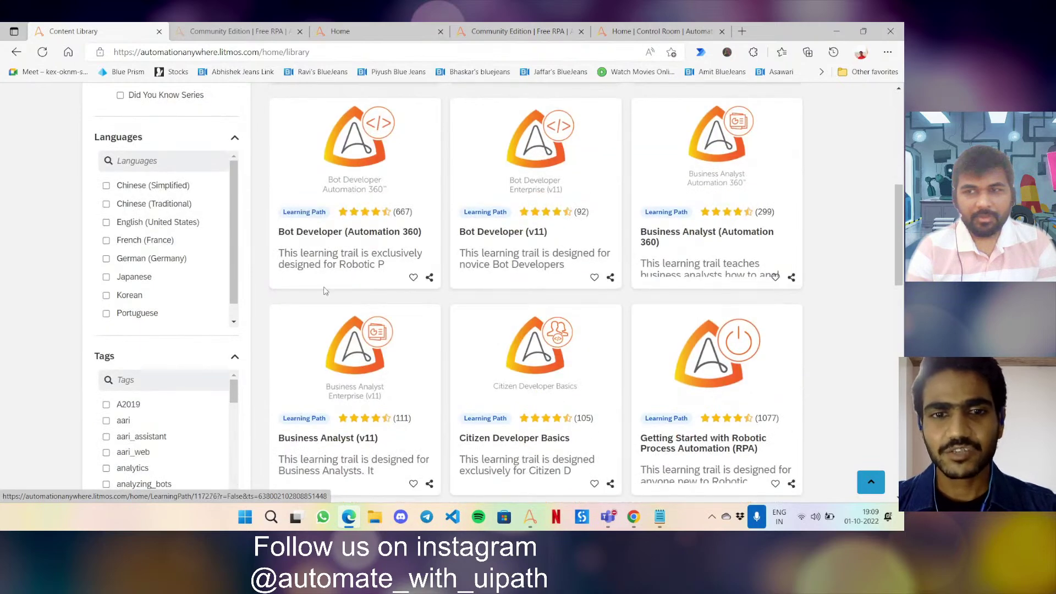
left_click(342, 234)
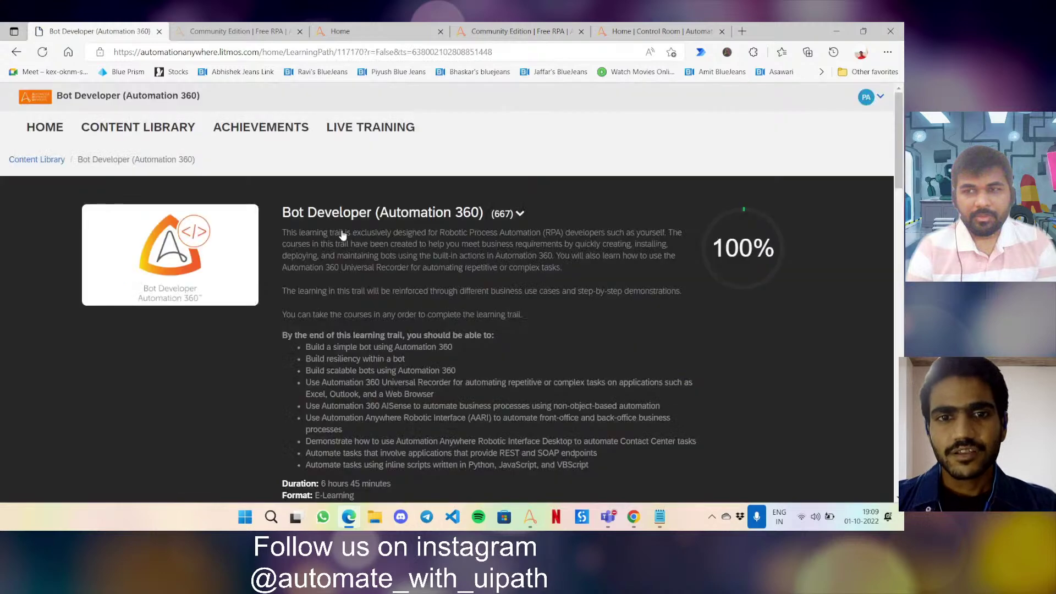
Read the learning objectives of the Bot Developer trail, highlight the AARI abbreviation, and clear the highlight.
scroll(539, 358, "down", 1)
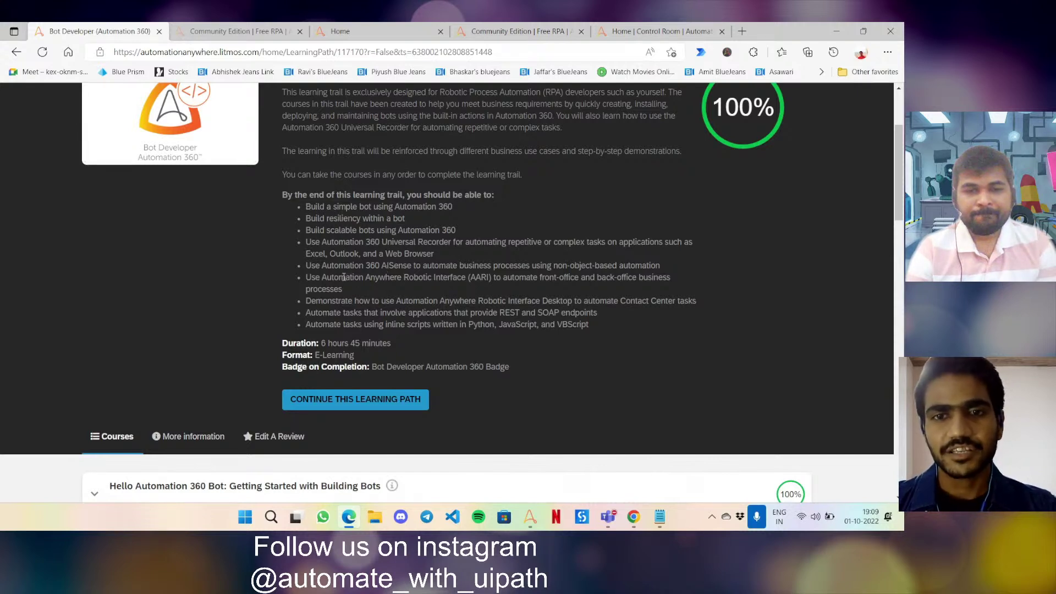
left_click_drag(469, 279, 491, 278)
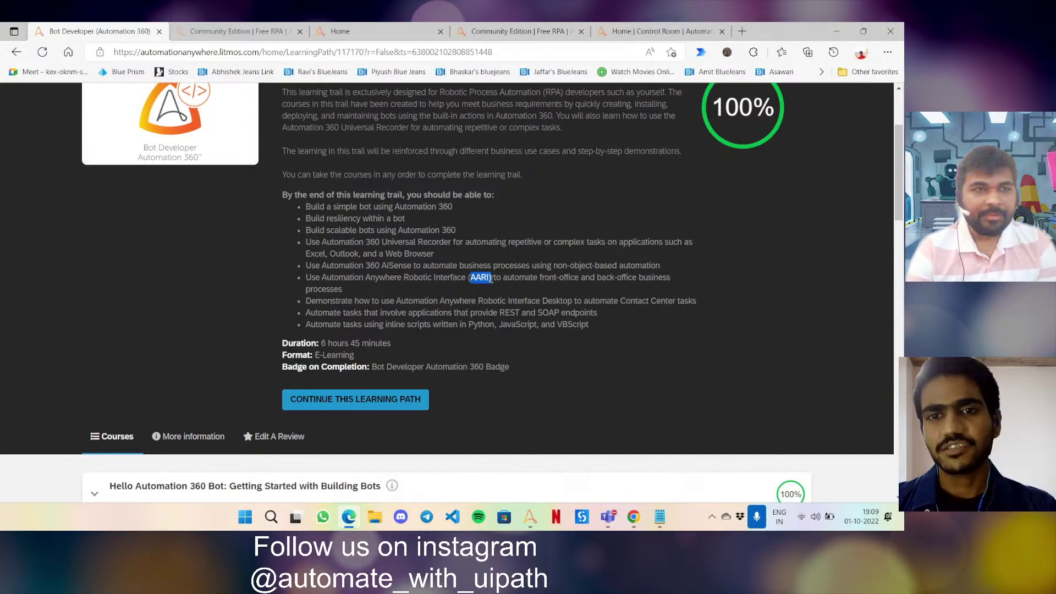
left_click(557, 300)
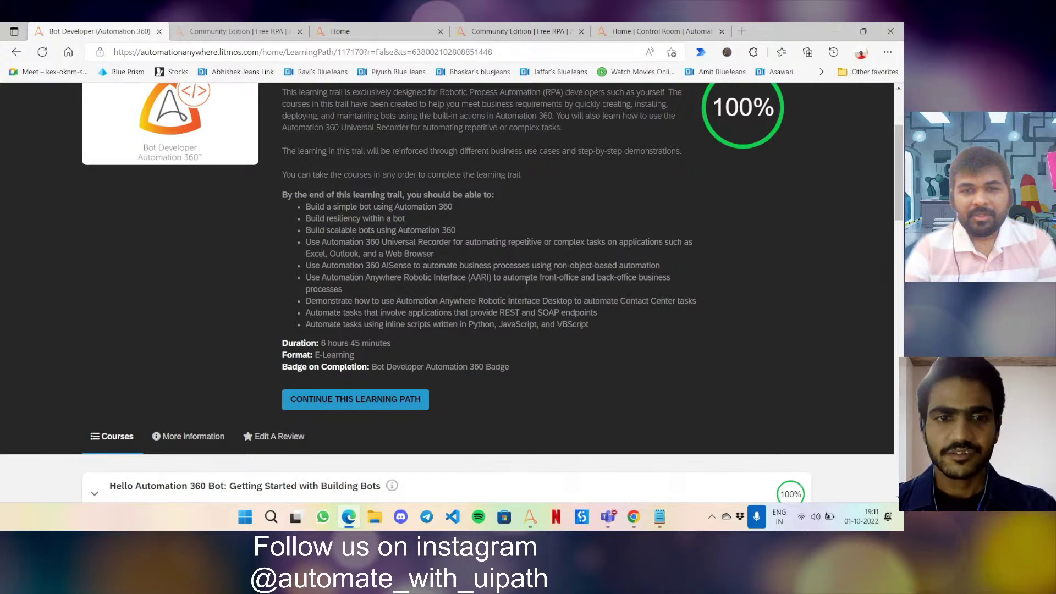
Review the Bot Developer trail's course list, duration and completion badge, and return to the trail's overview.
scroll(526, 281, "down", 4)
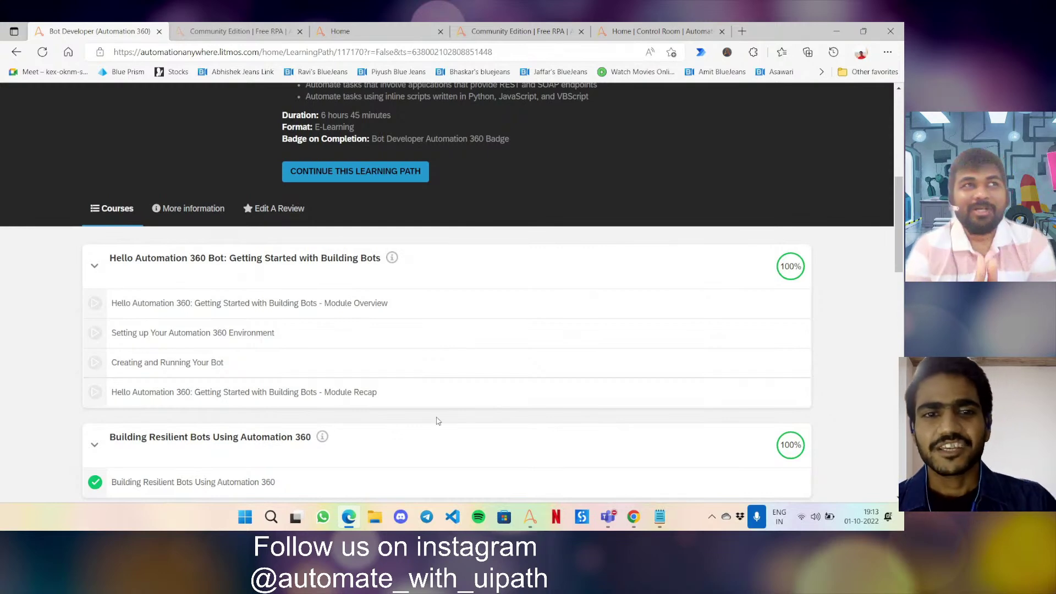
scroll(378, 383, "down", 1)
scroll(378, 384, "down", 2)
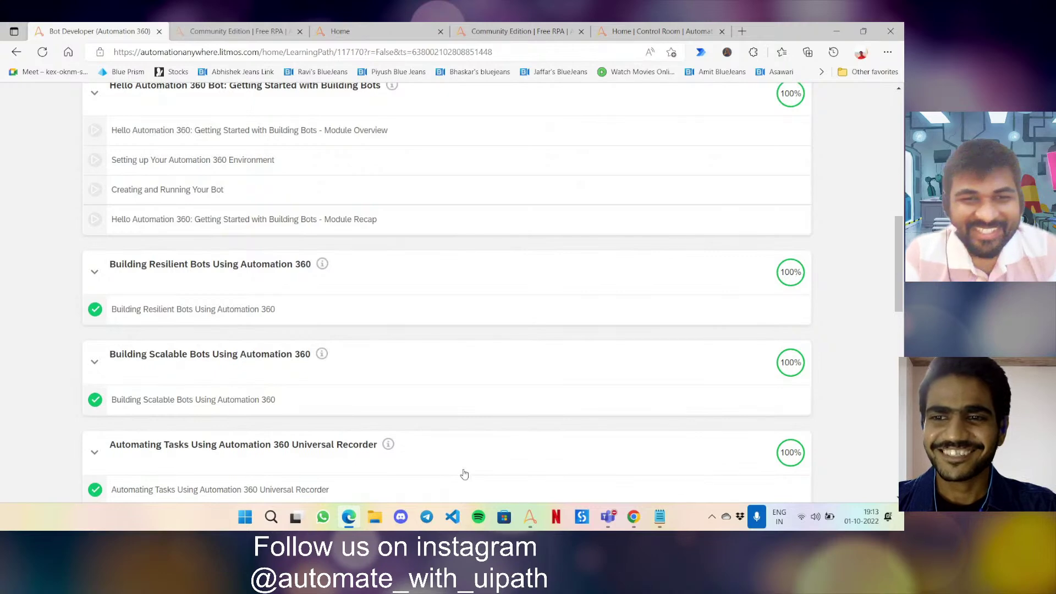
scroll(511, 400, "up", 4)
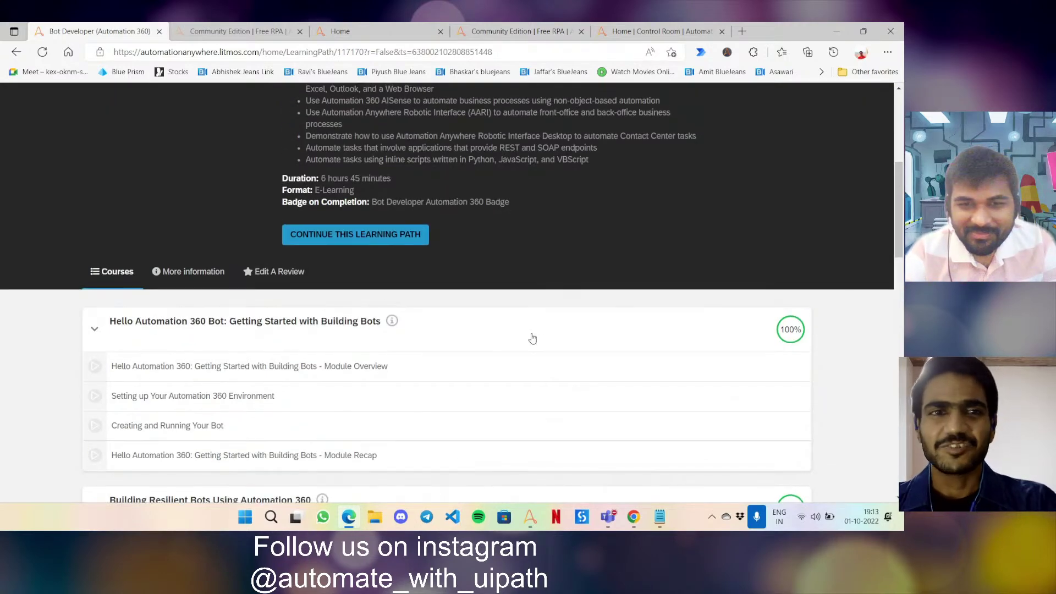
scroll(532, 338, "up", 3)
scroll(533, 337, "up", 3)
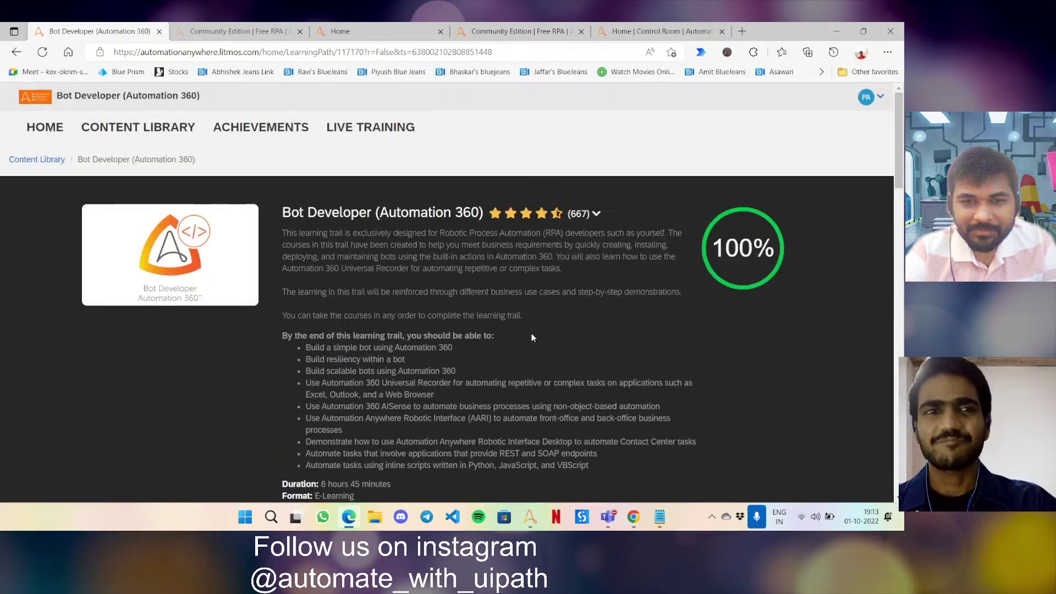
scroll(533, 338, "down", 1)
scroll(532, 338, "down", 5)
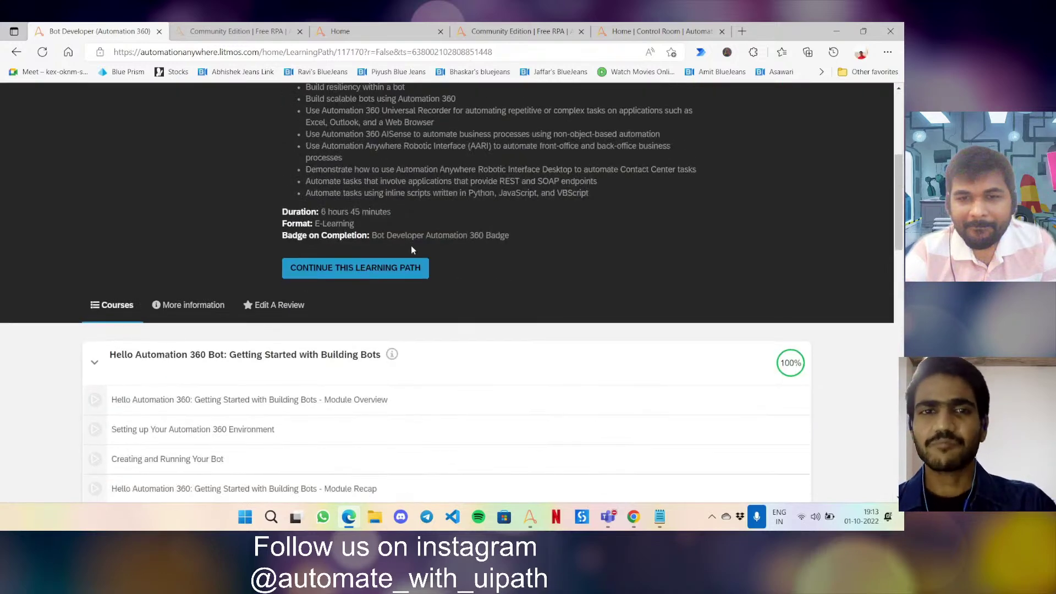
scroll(412, 251, "down", 3)
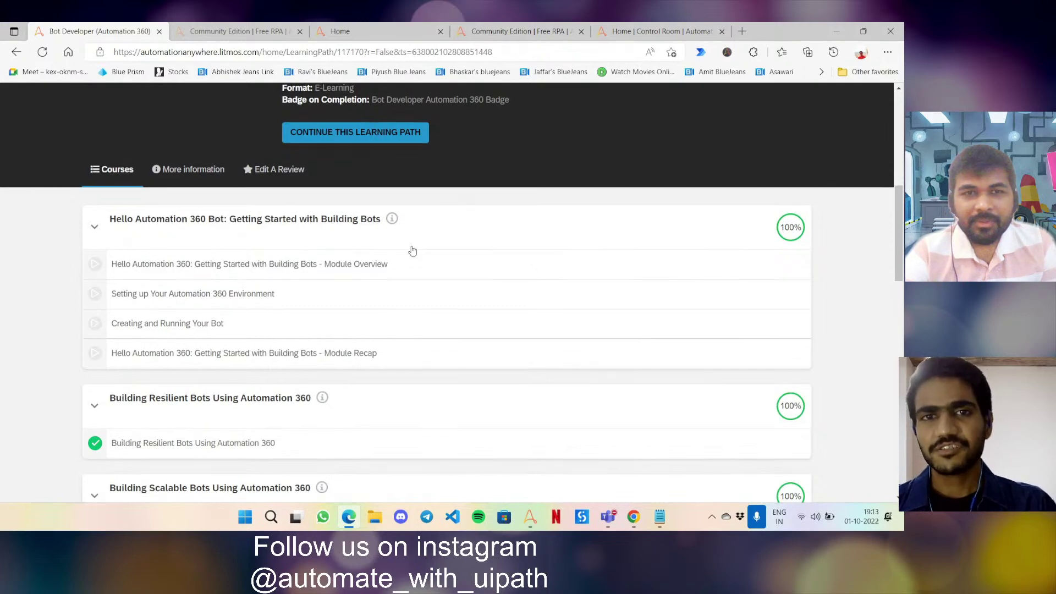
scroll(413, 251, "up", 9)
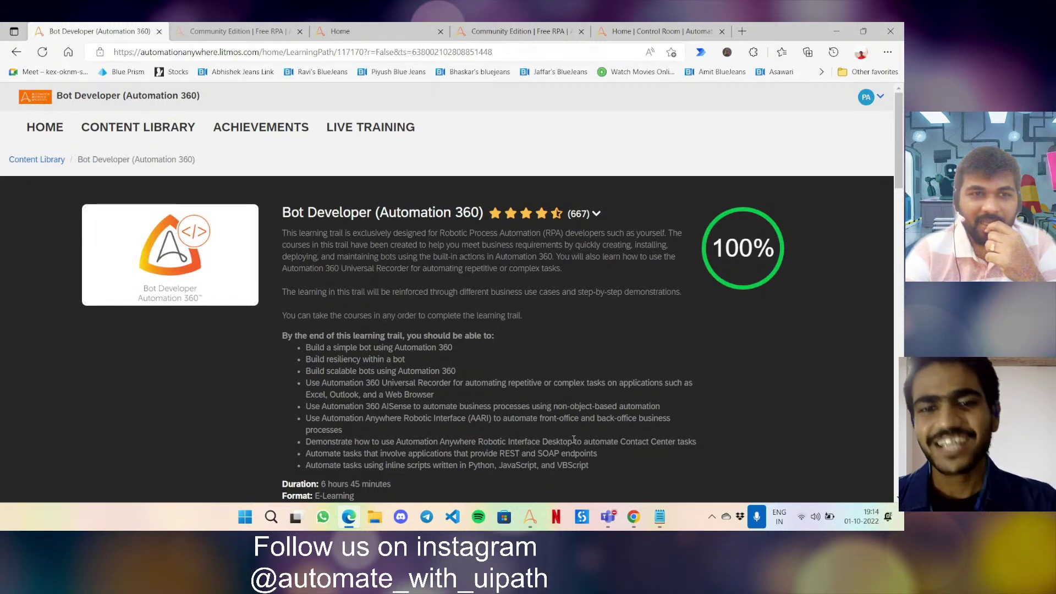
Switch to the Automation 360 desktop app and inspect the segments of the Most used actions chart on Home.
left_click(349, 524)
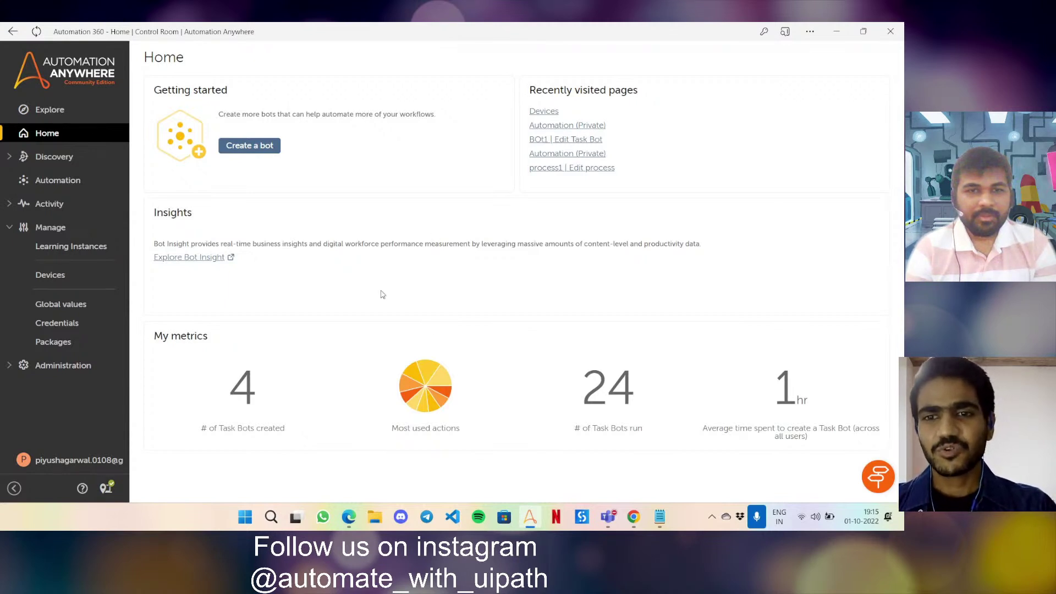
left_click(838, 408)
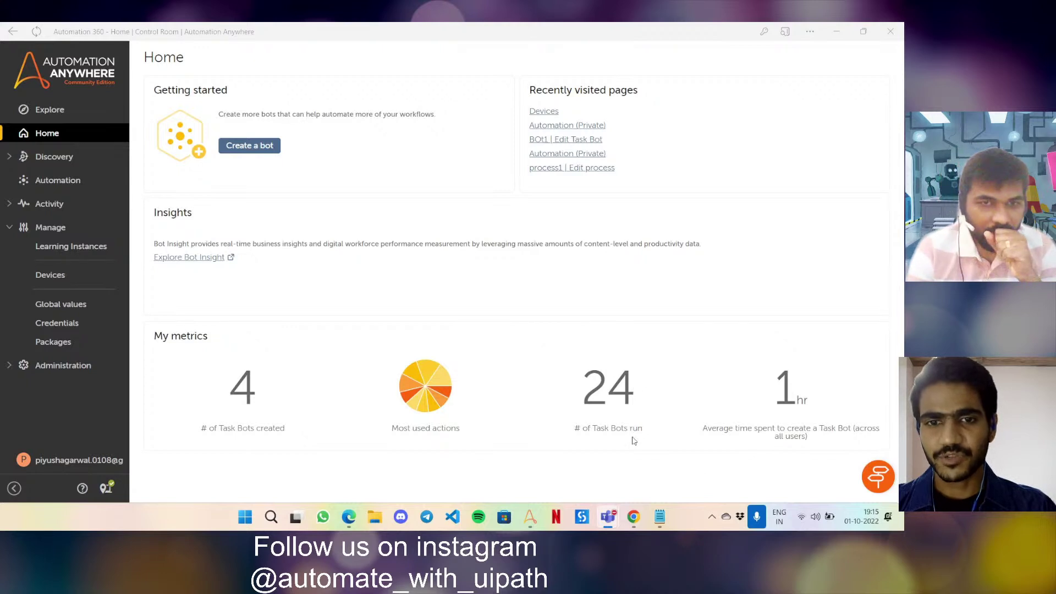
mouse_move(425, 378)
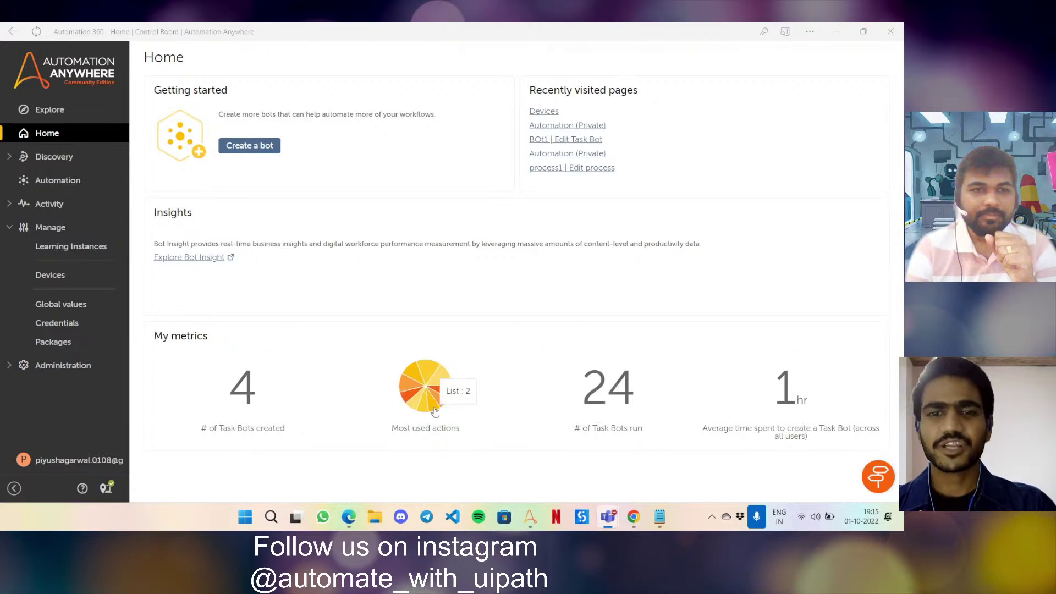
mouse_move(426, 411)
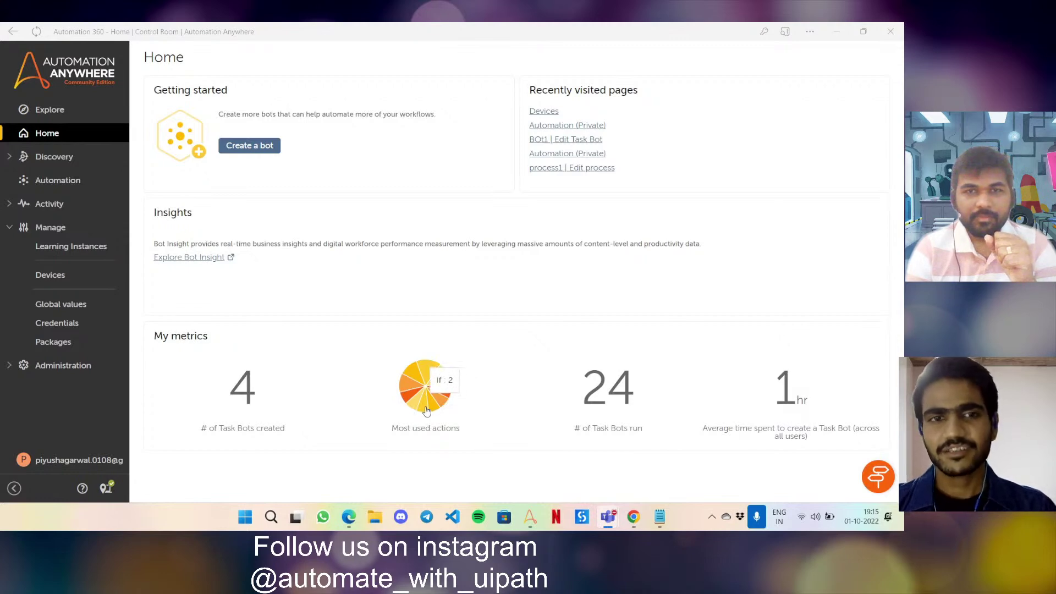
mouse_move(410, 394)
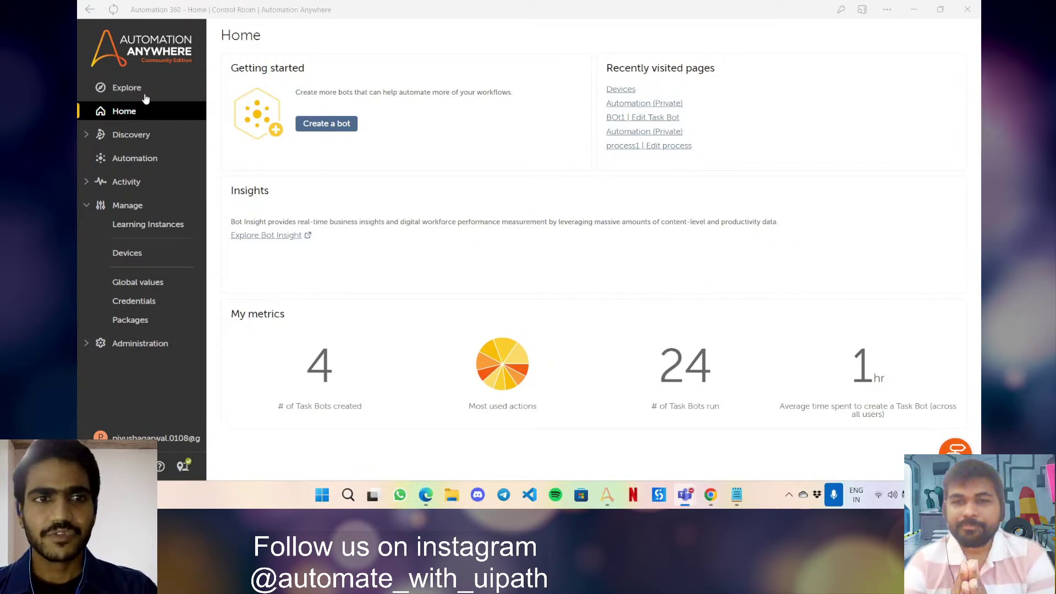
Open the Automation page and expand the Bots folder to show its subfolders.
left_click(111, 158)
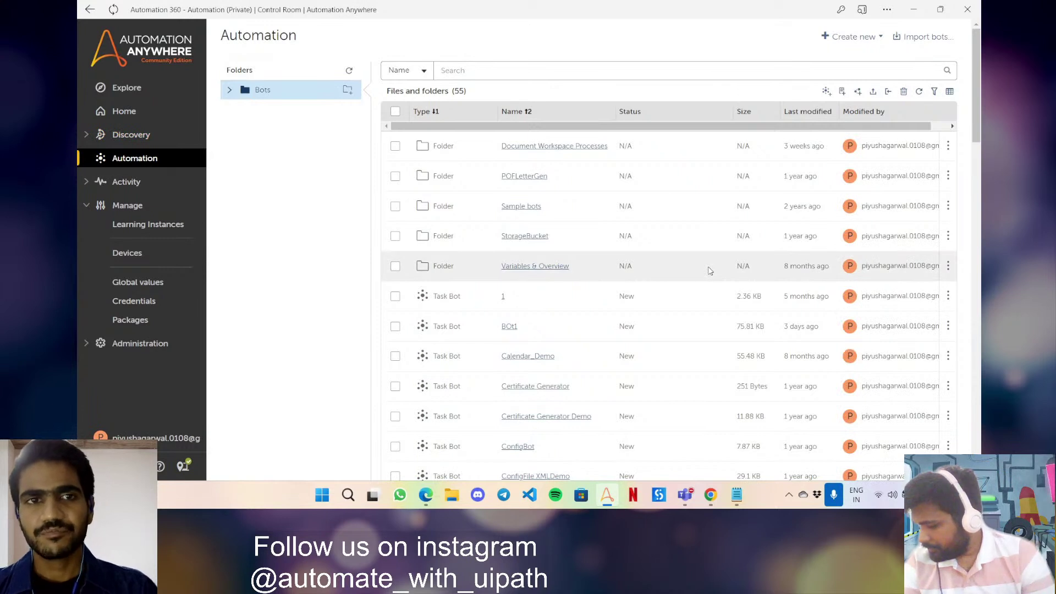
left_click(231, 93)
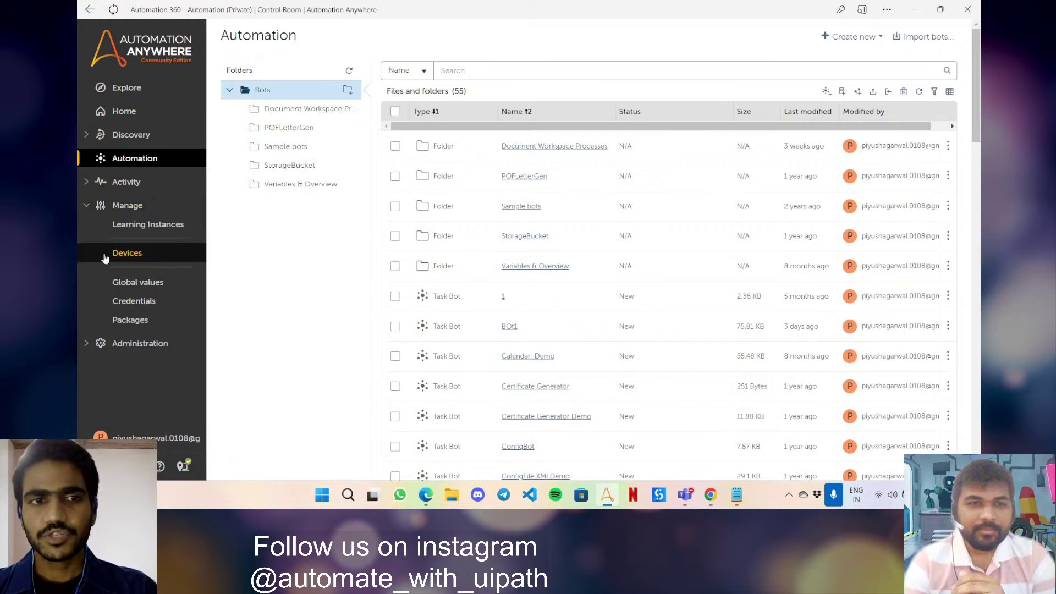
Open the Devices page and start connecting the local computer to reach the bot agent installation stage.
left_click(179, 259)
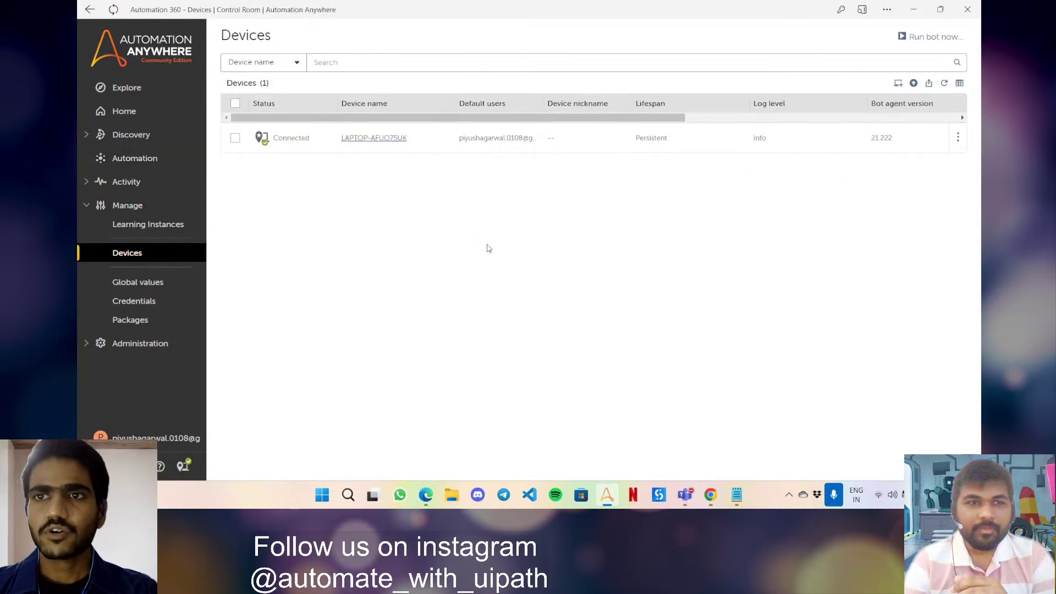
left_click(898, 86)
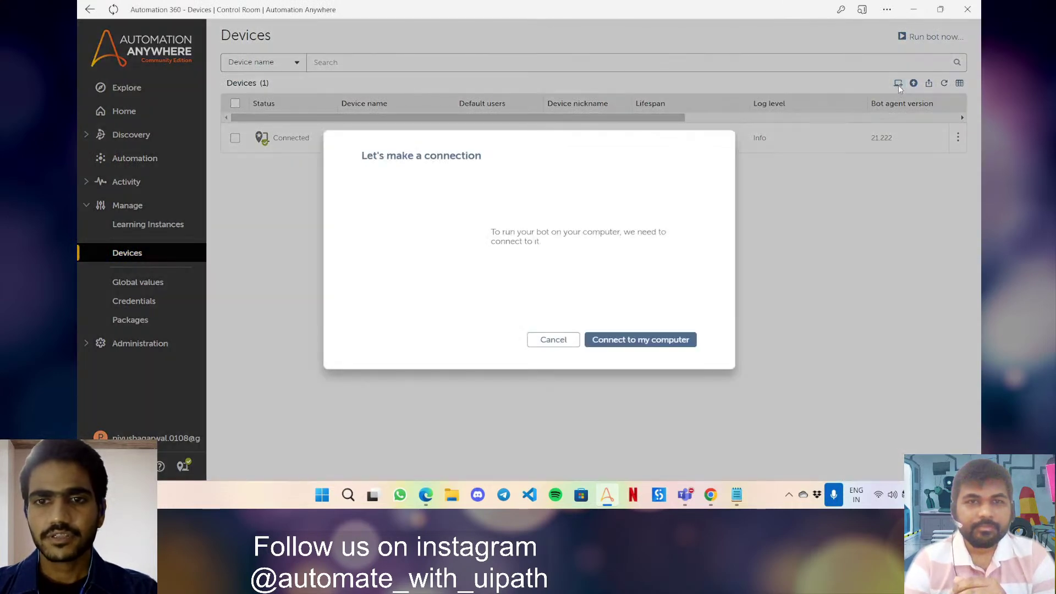
left_click(622, 343)
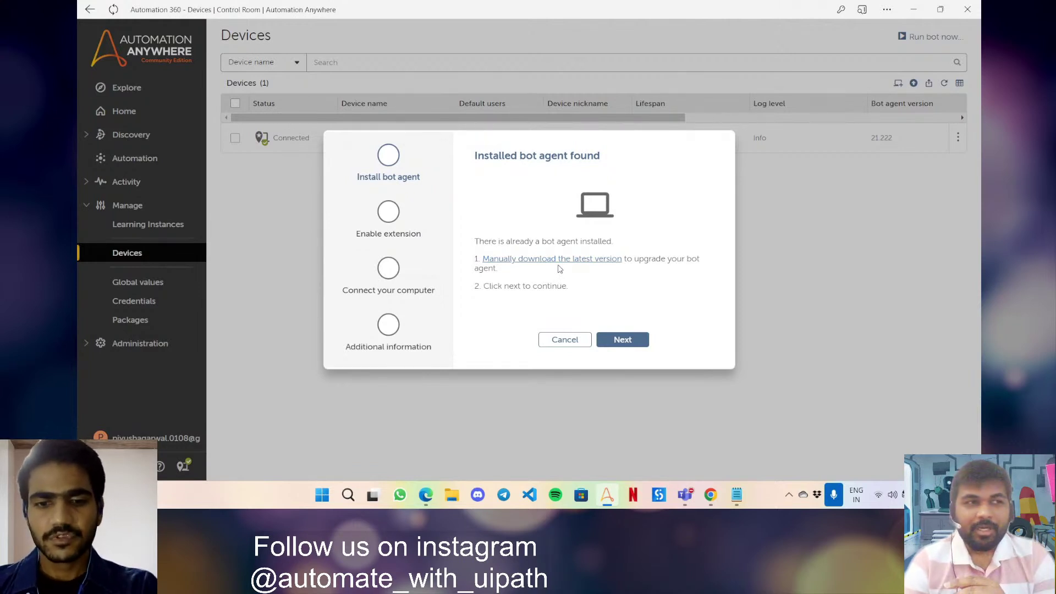
Search Windows for "automation anywhere bot agent" and close the search.
key("super")
type("access")
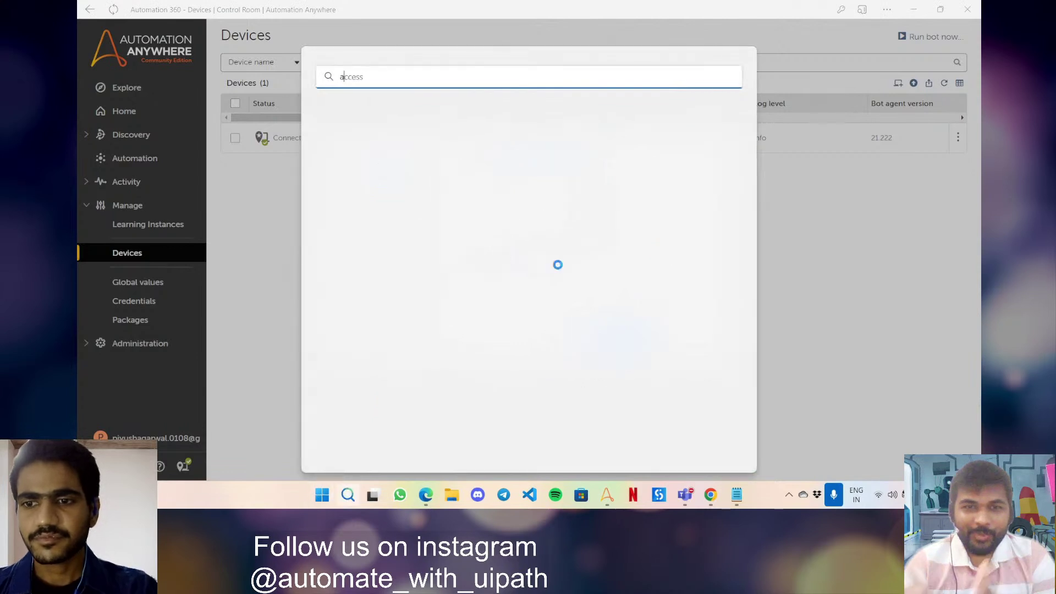
key("Escape")
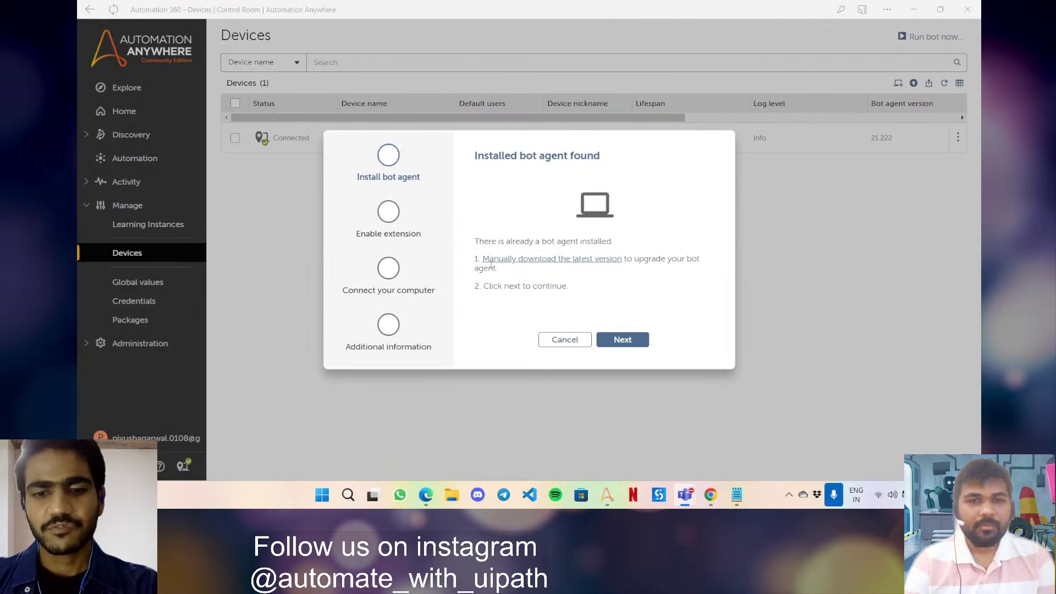
key("super")
type("aut")
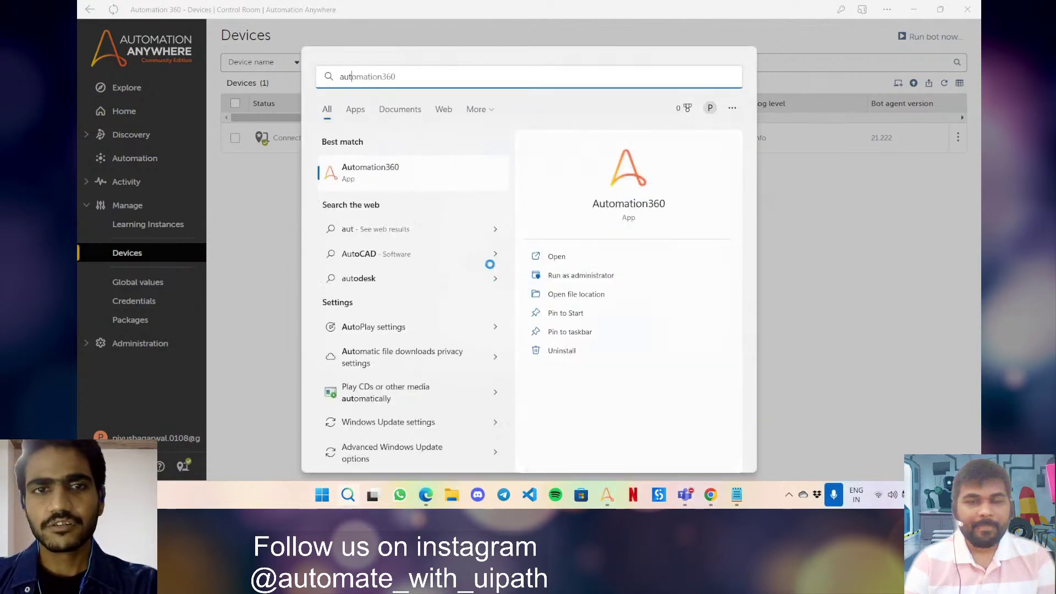
type("omation any")
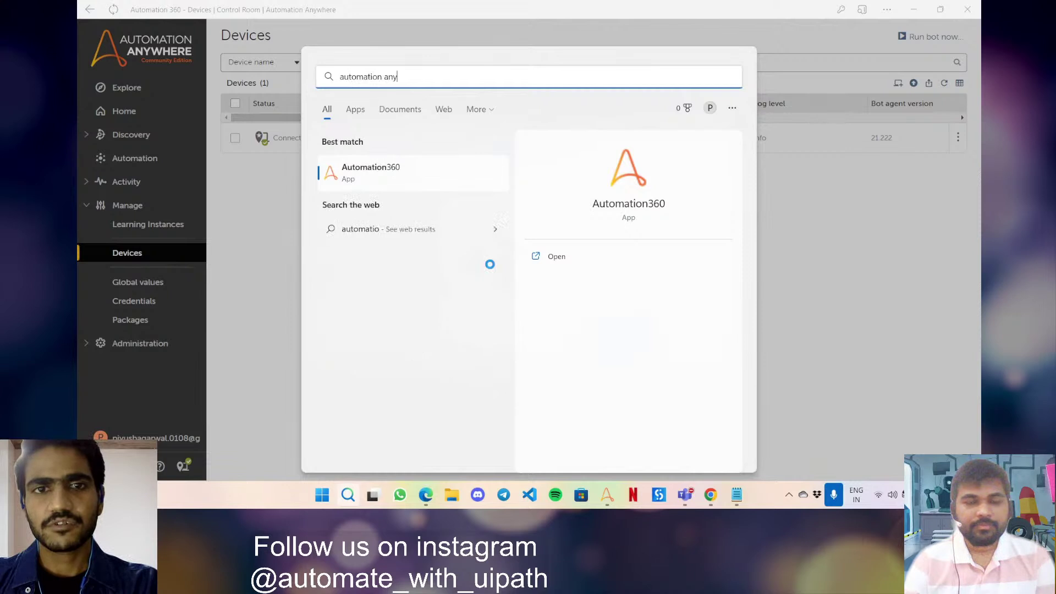
type("where bot agent")
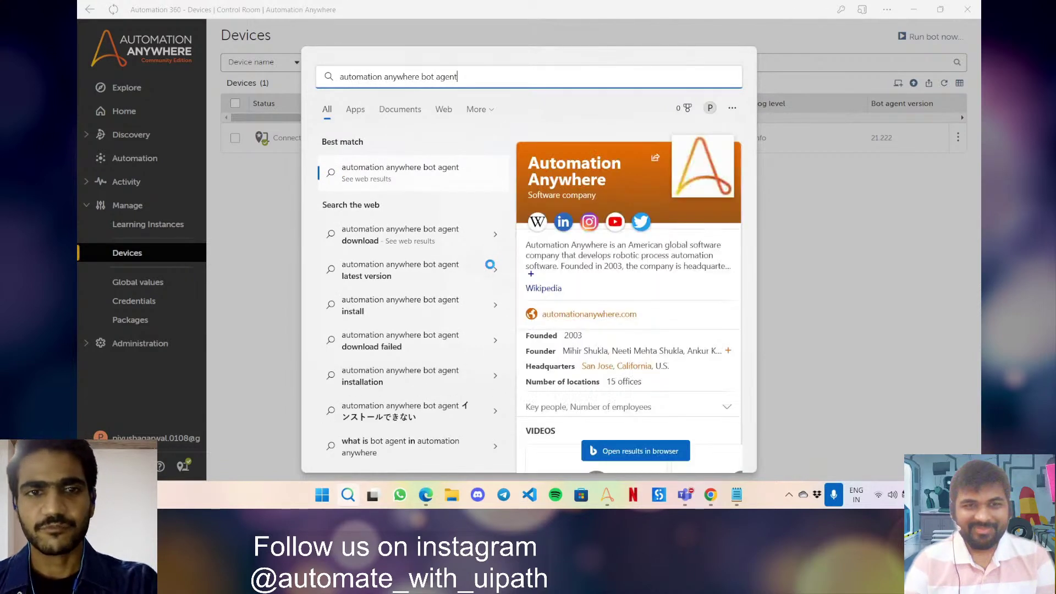
key("Escape")
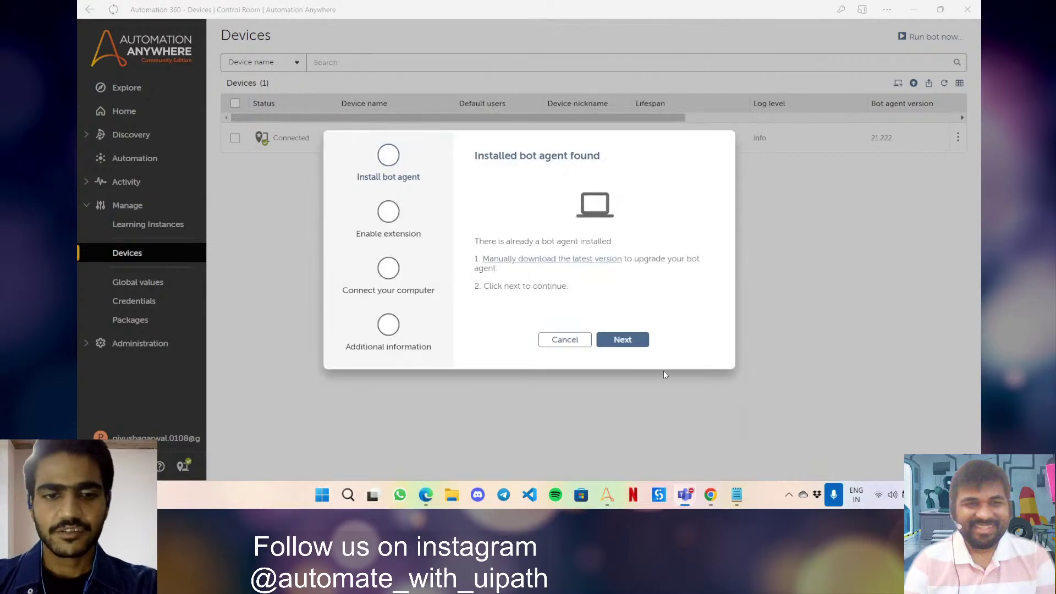
key("super")
key("Escape")
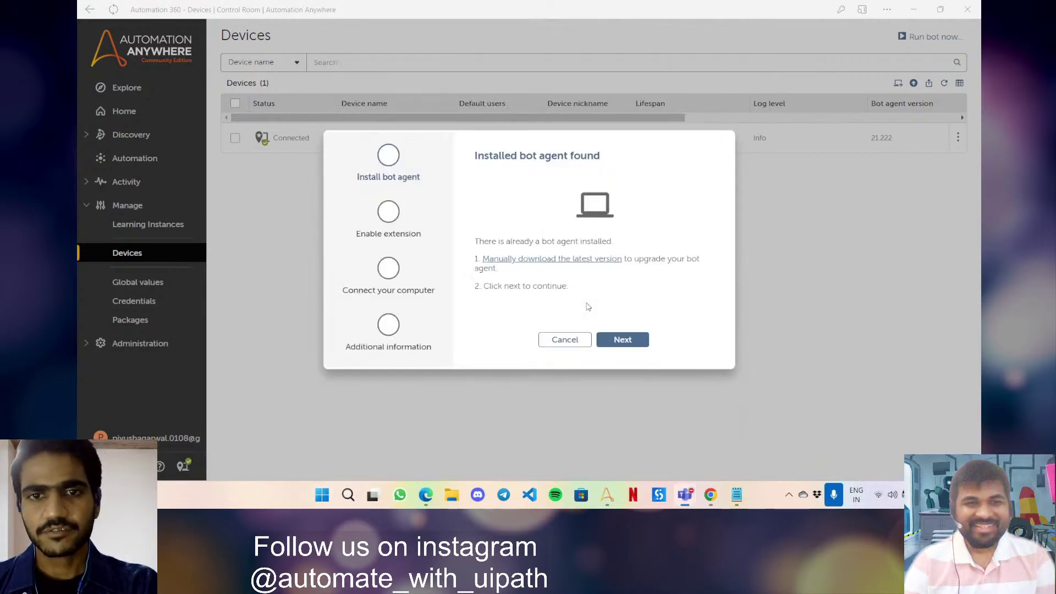
Manually download the latest bot agent version from the connection setup, and return to the Automation page.
left_click(546, 264)
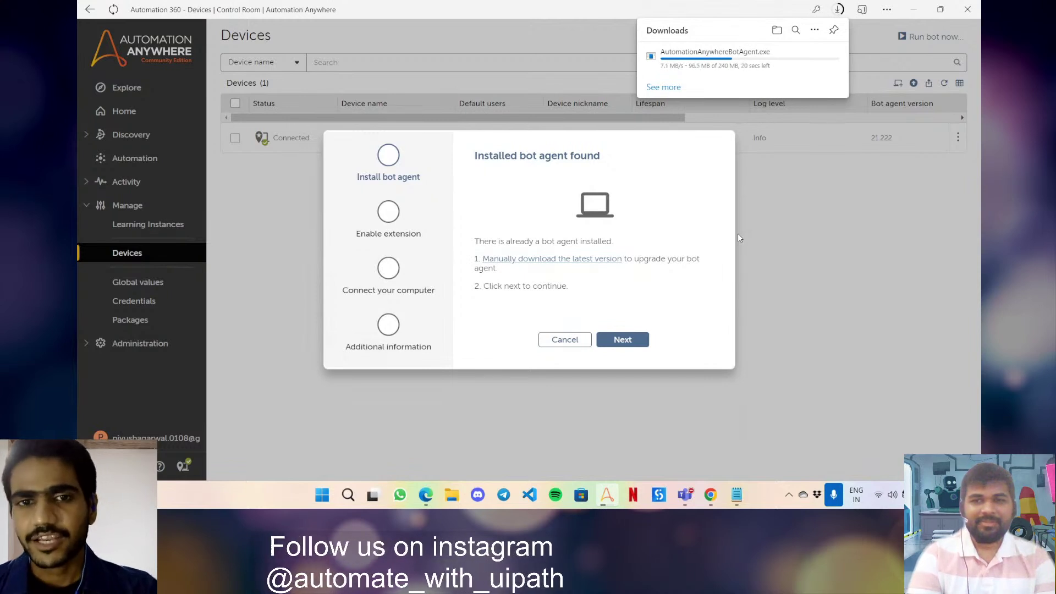
left_click(559, 348)
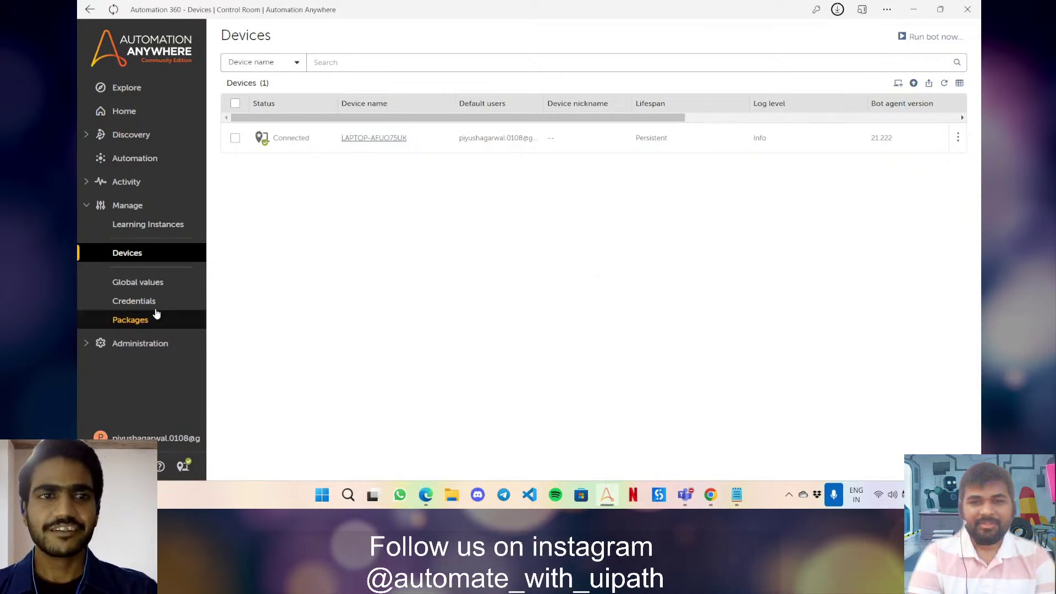
left_click(136, 160)
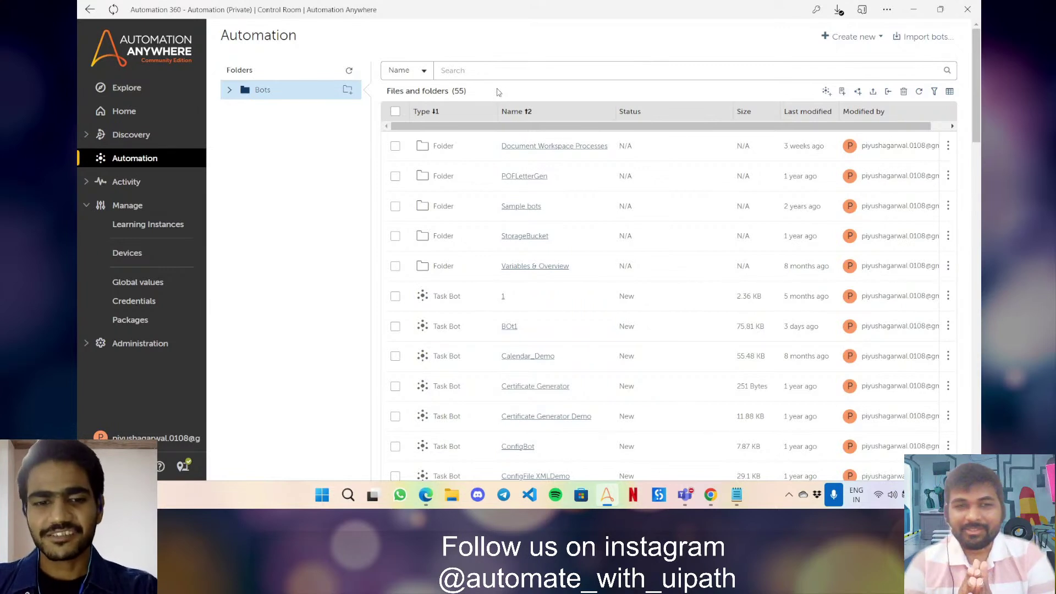
Check the Windows installed apps list for the Automation Anywhere Bot Agent, and return to the Control Room.
key("super")
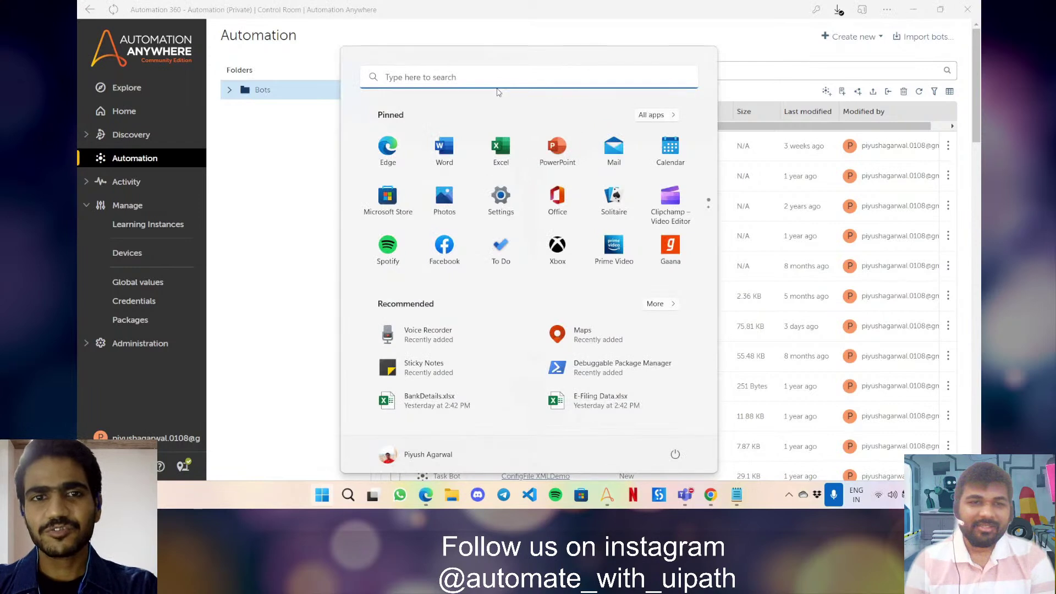
type("unin")
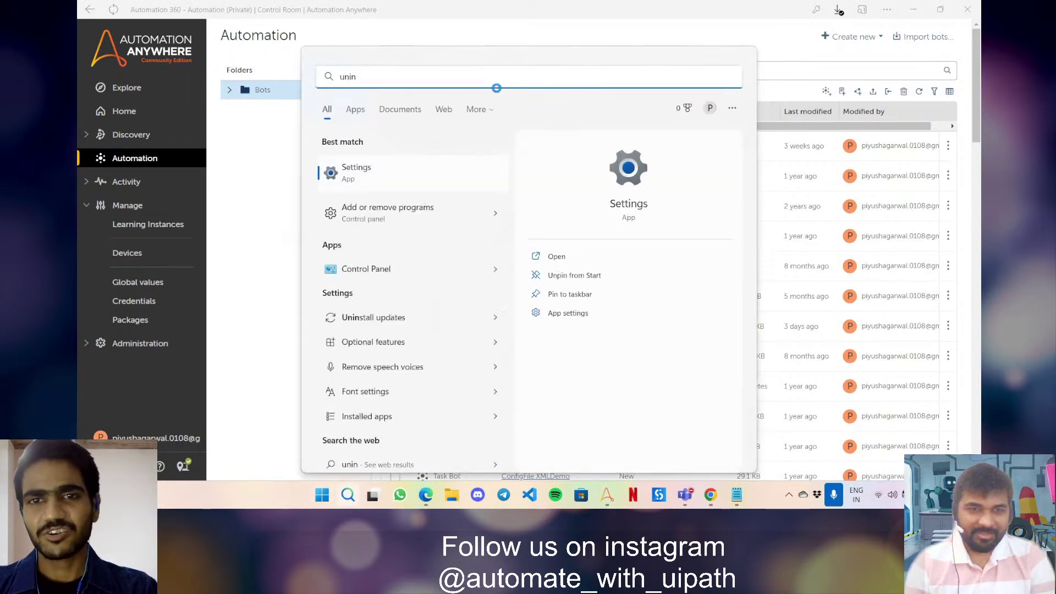
key("Down")
key("Return")
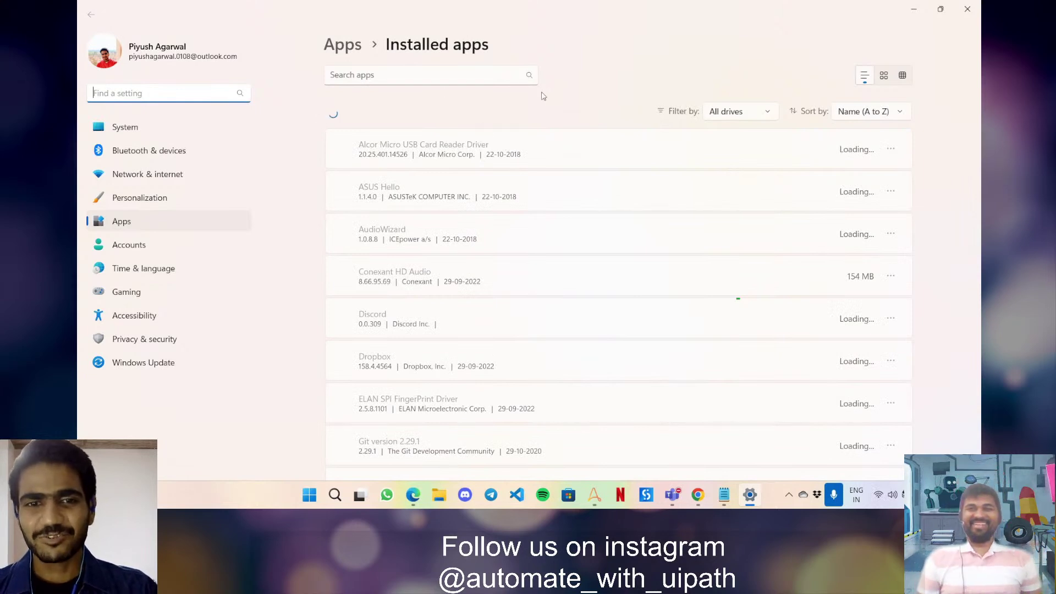
scroll(585, 275, "down", 3)
scroll(585, 275, "up", 3)
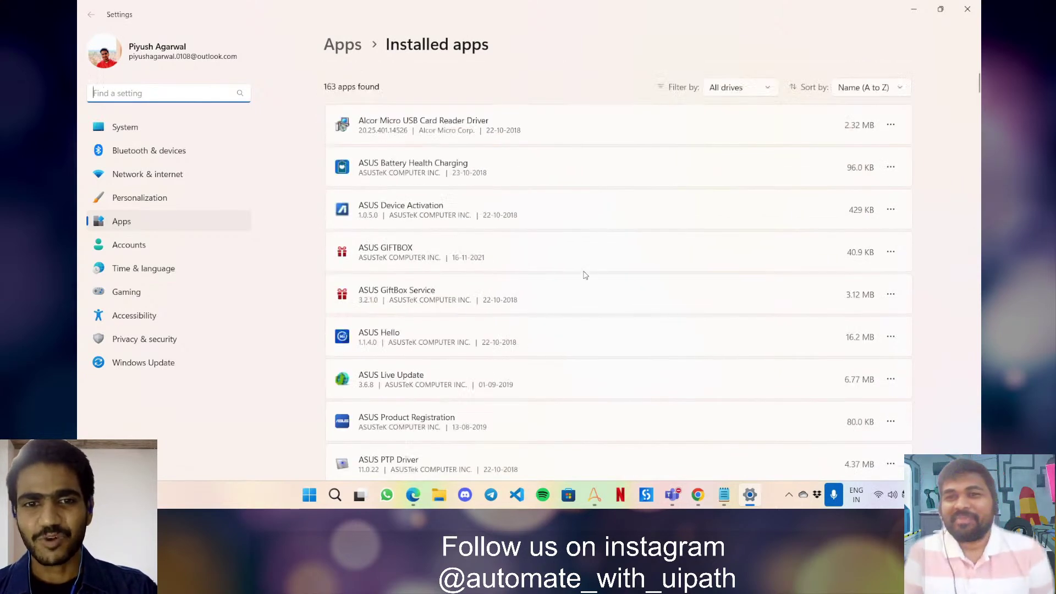
scroll(582, 278, "down", 8)
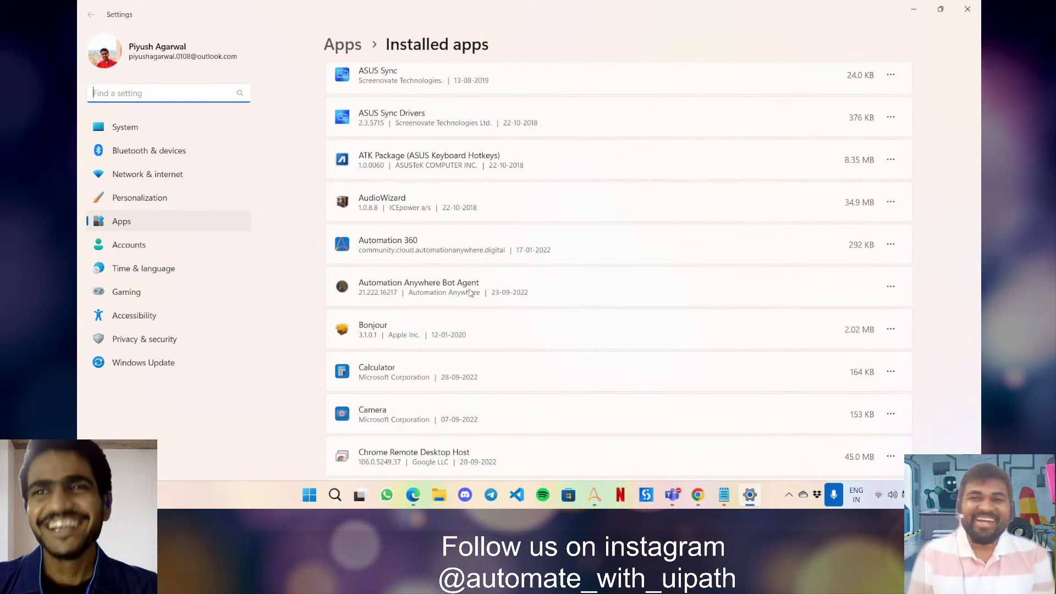
left_click(914, 9)
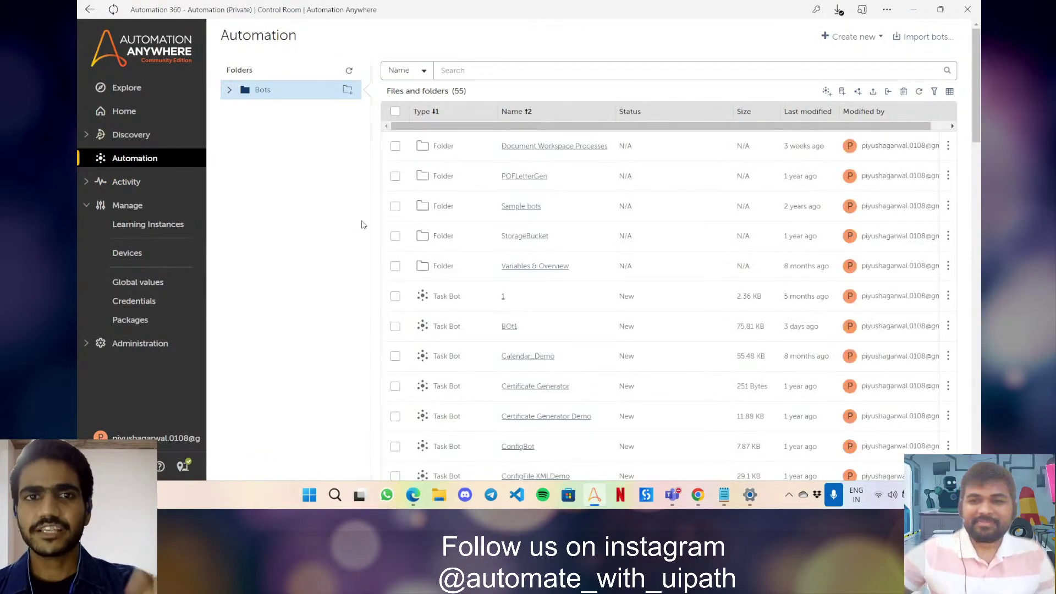
Expand the Bots folder and create a Task Bot there, titled "Automate with", the presenter's first name, and "_ Session 1".
left_click(230, 88)
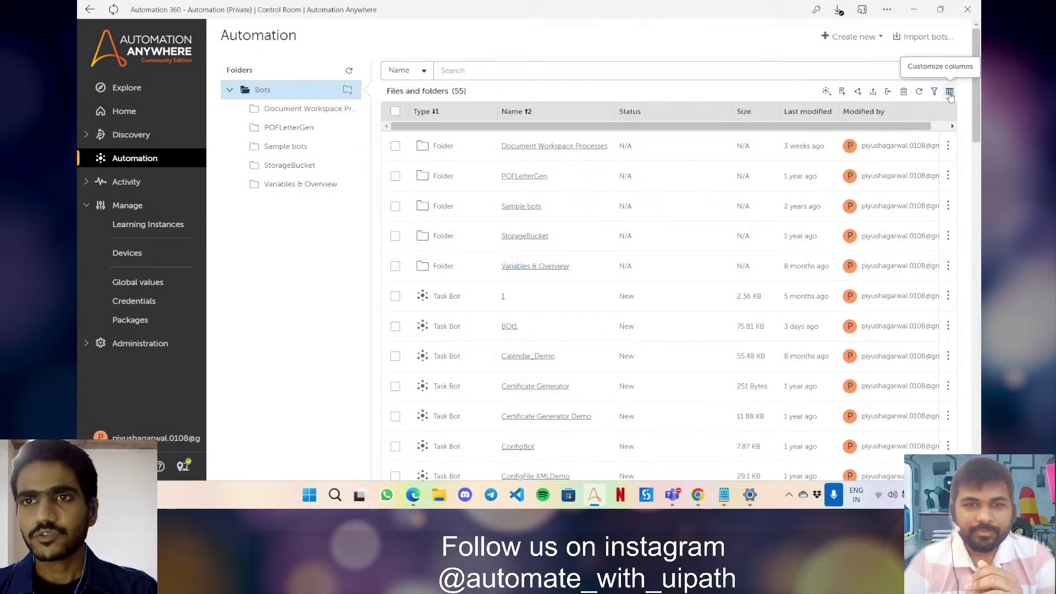
left_click(827, 92)
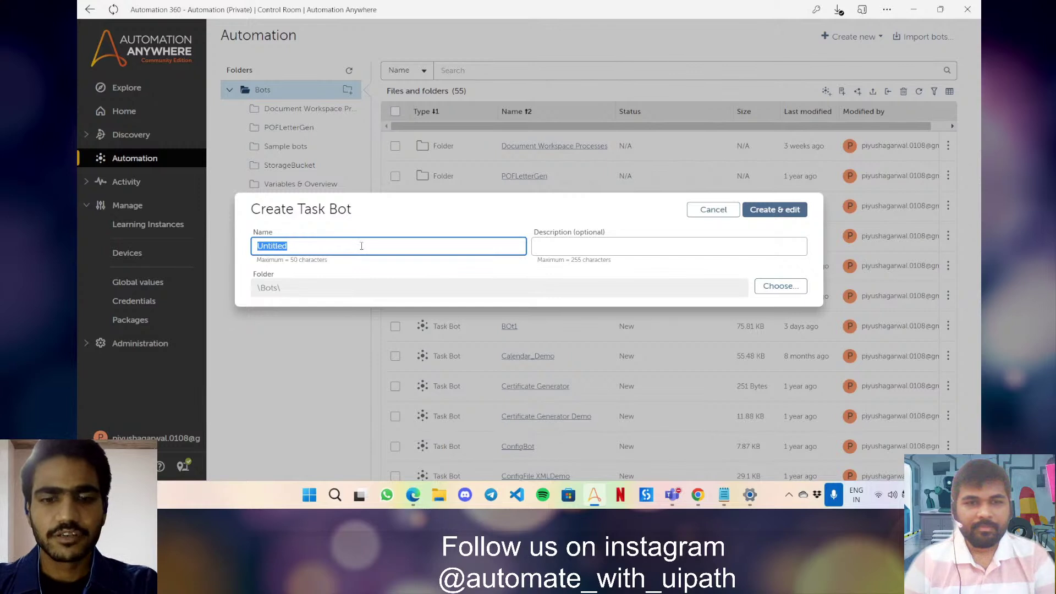
type("RPA Basics")
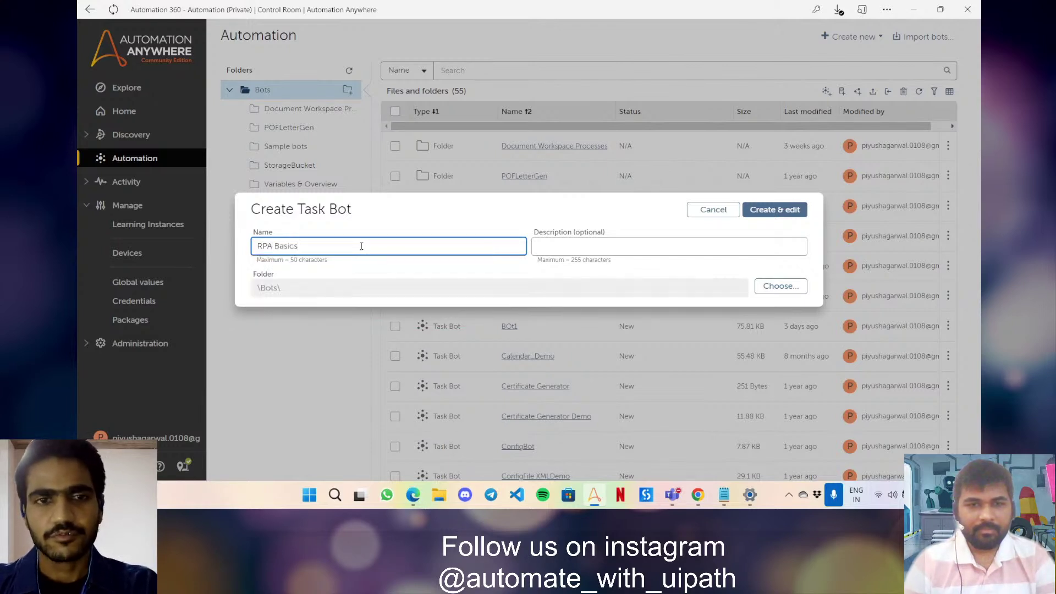
type(" Lab")
key("ctrl+a")
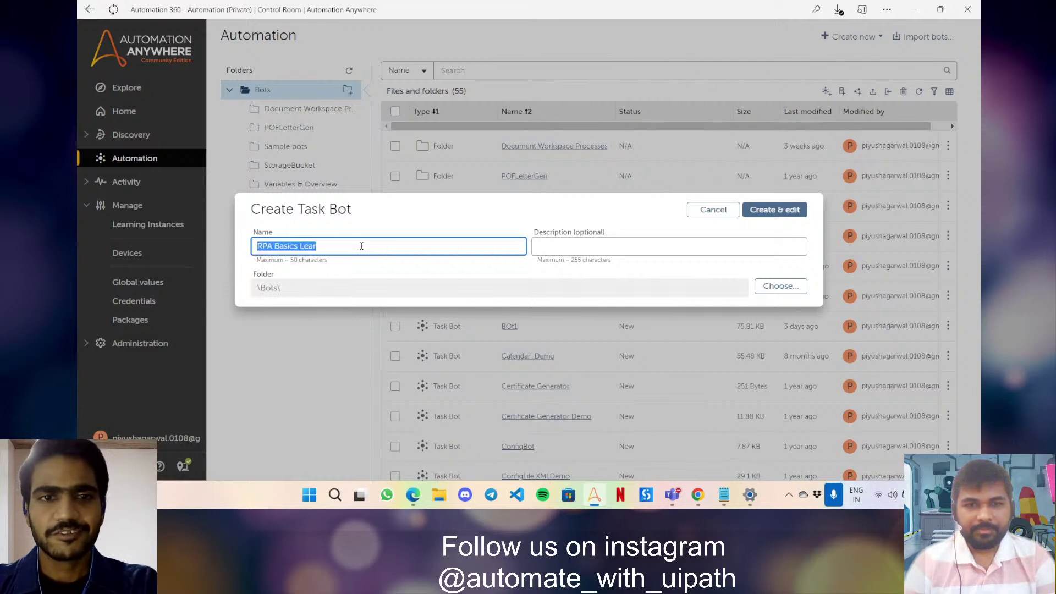
type("Automate with ")
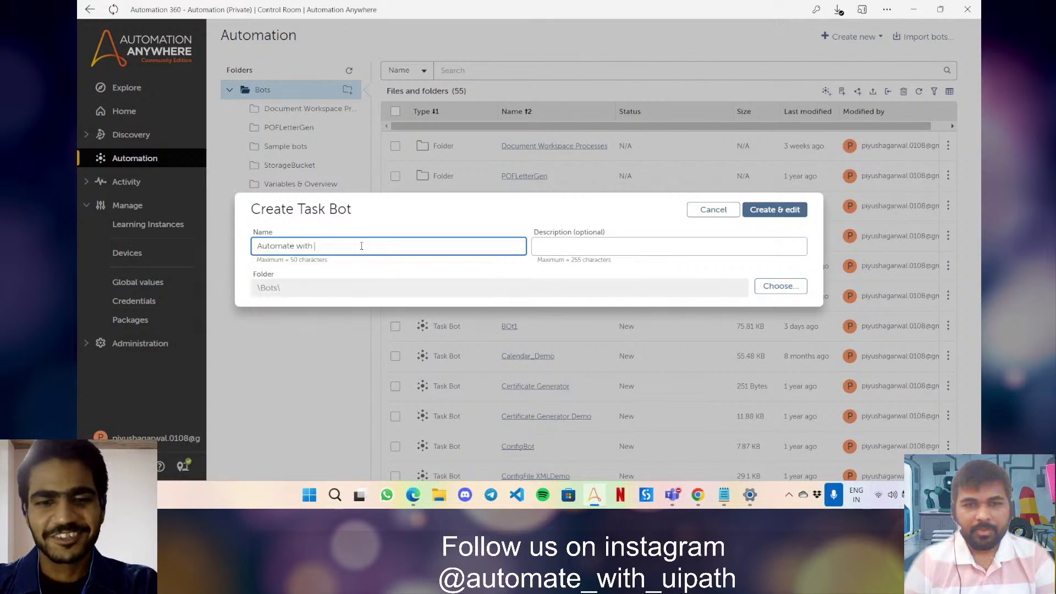
type("Piyush _")
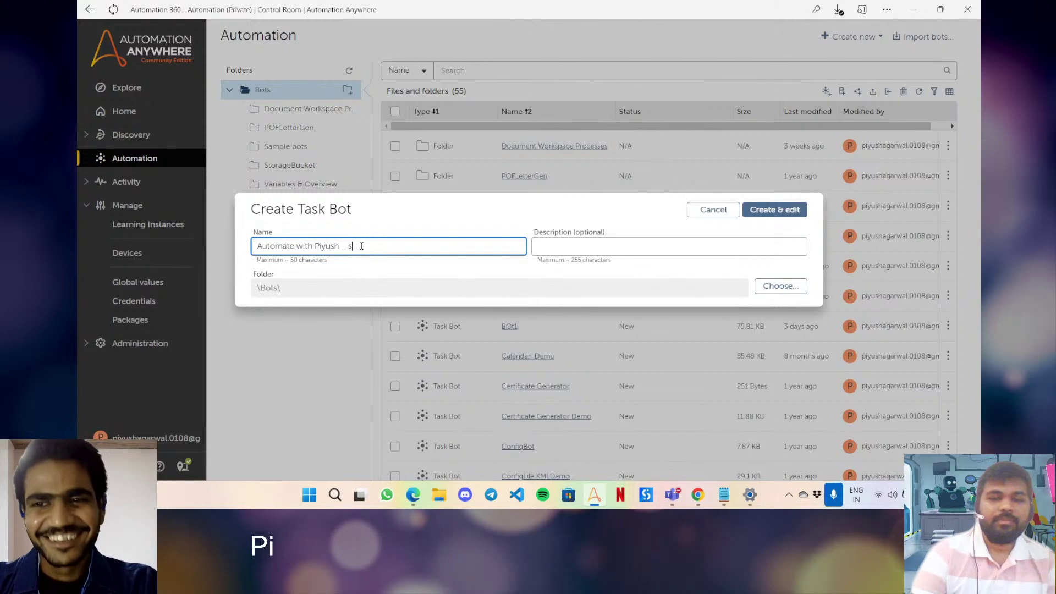
type(" Session 1")
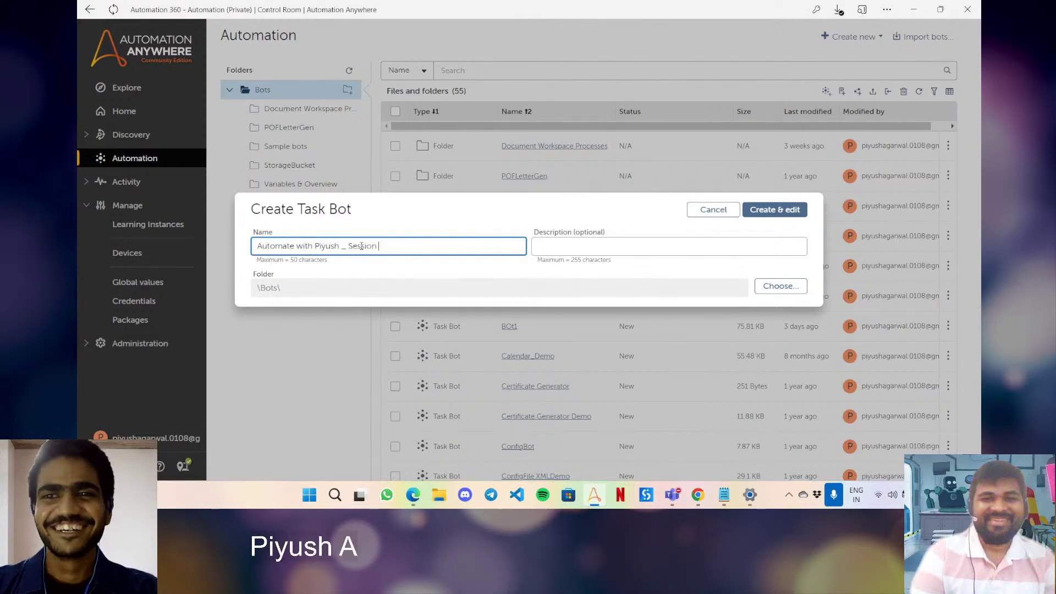
left_click(781, 210)
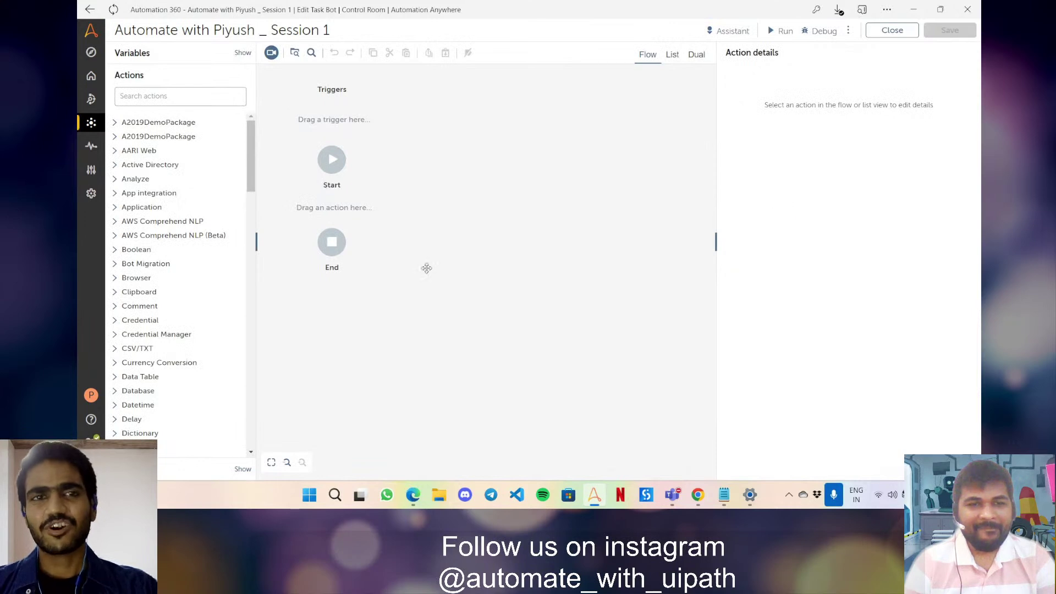
Add the Analyze Close action between Start and End in the flow, and expand the A2019DemoPackage actions.
left_click_drag(391, 202, 517, 272)
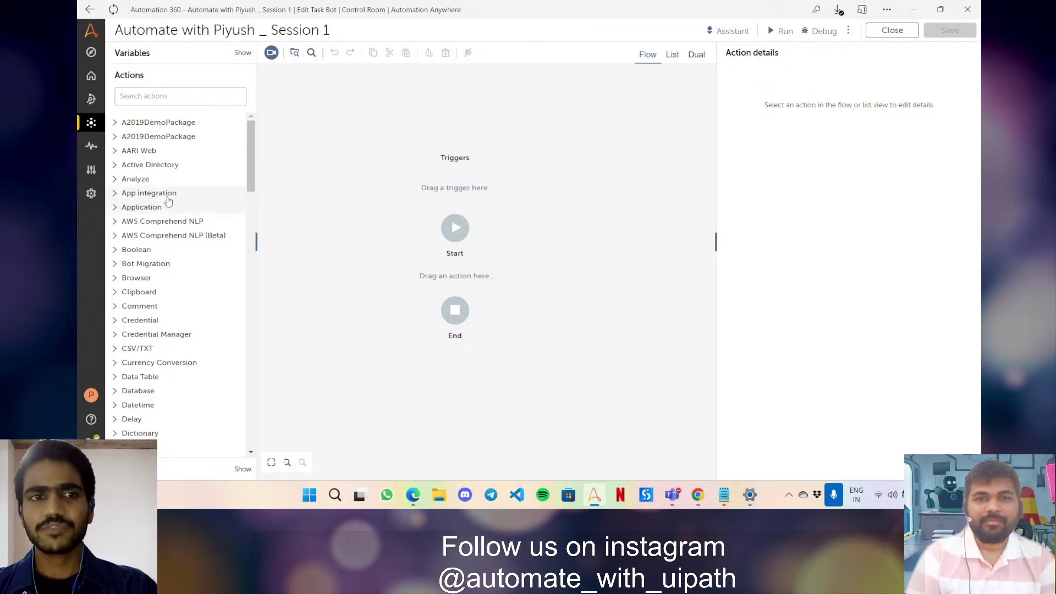
left_click(117, 181)
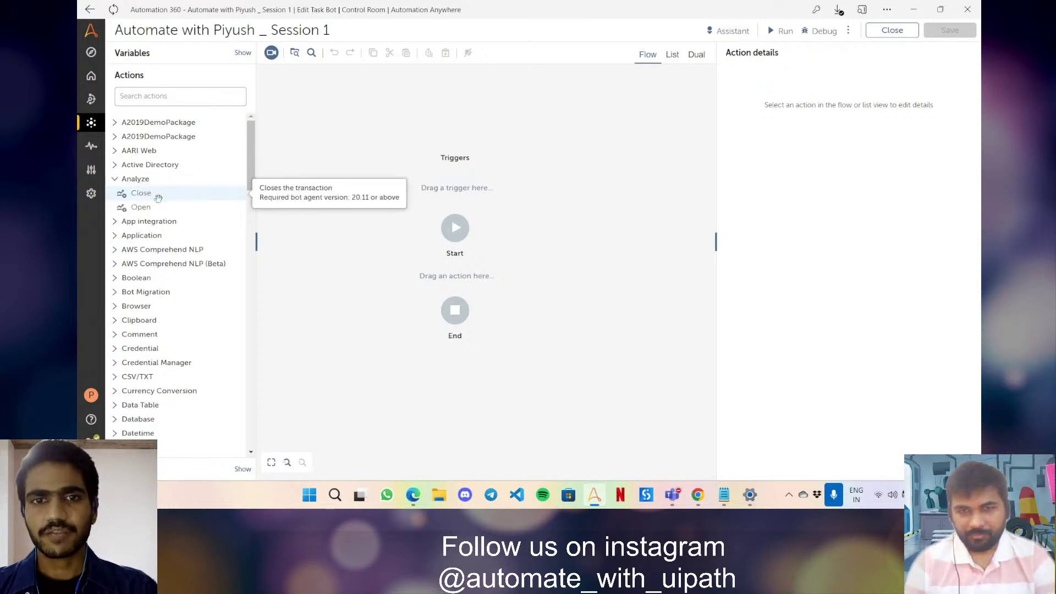
left_click_drag(385, 284, 462, 286)
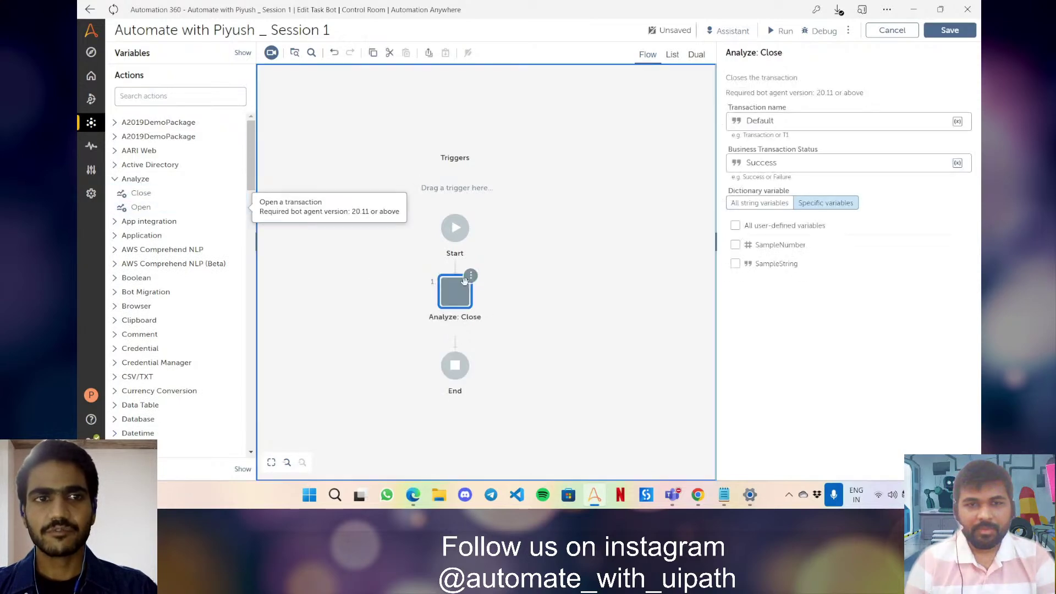
left_click(131, 123)
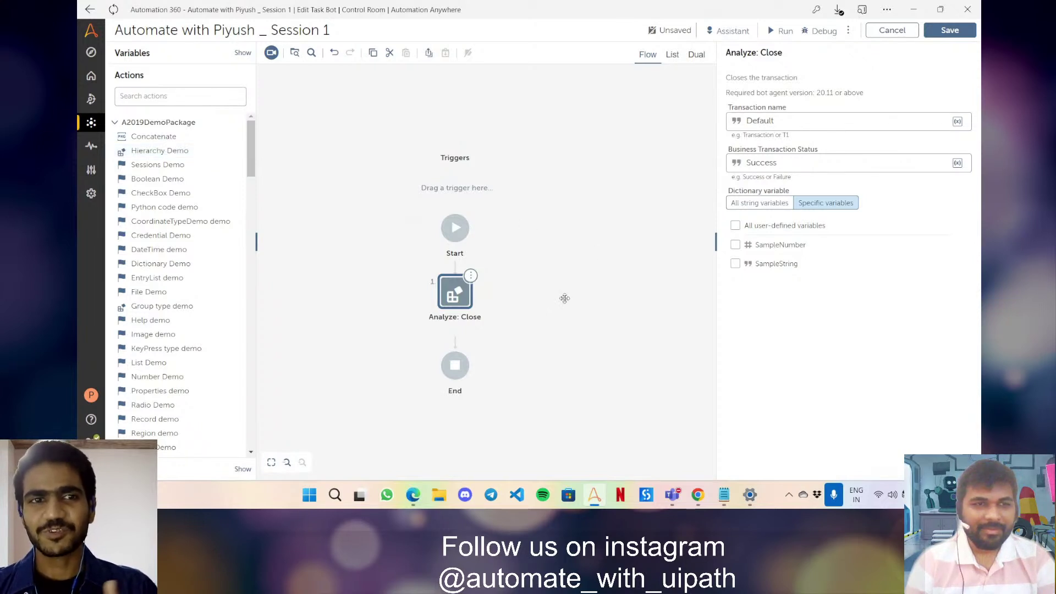
Delete the Analyze Close action from the flow and save the bot.
left_click(458, 299)
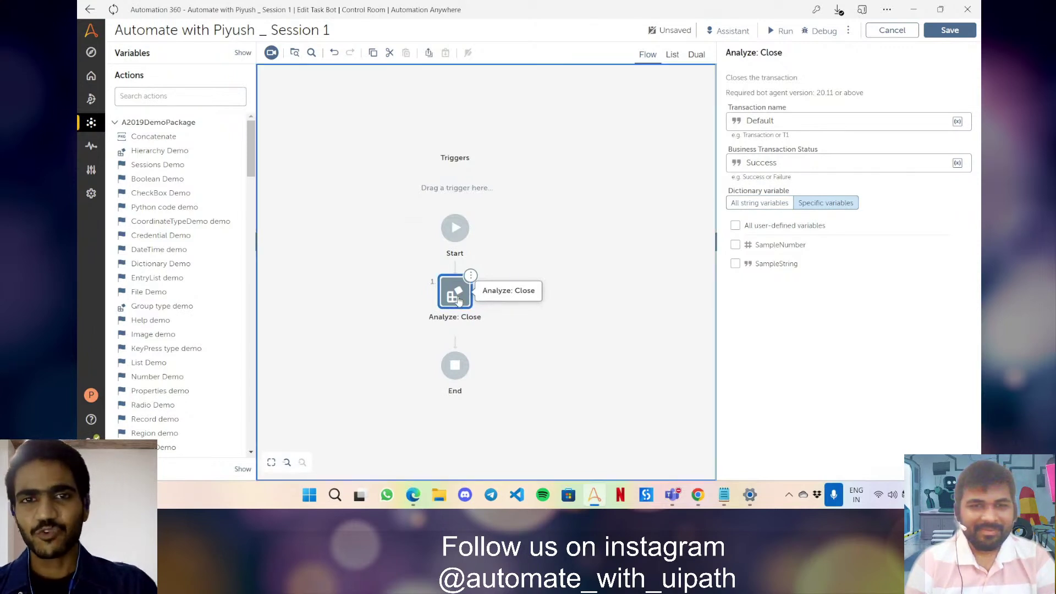
key("Delete")
key("ctrl+s")
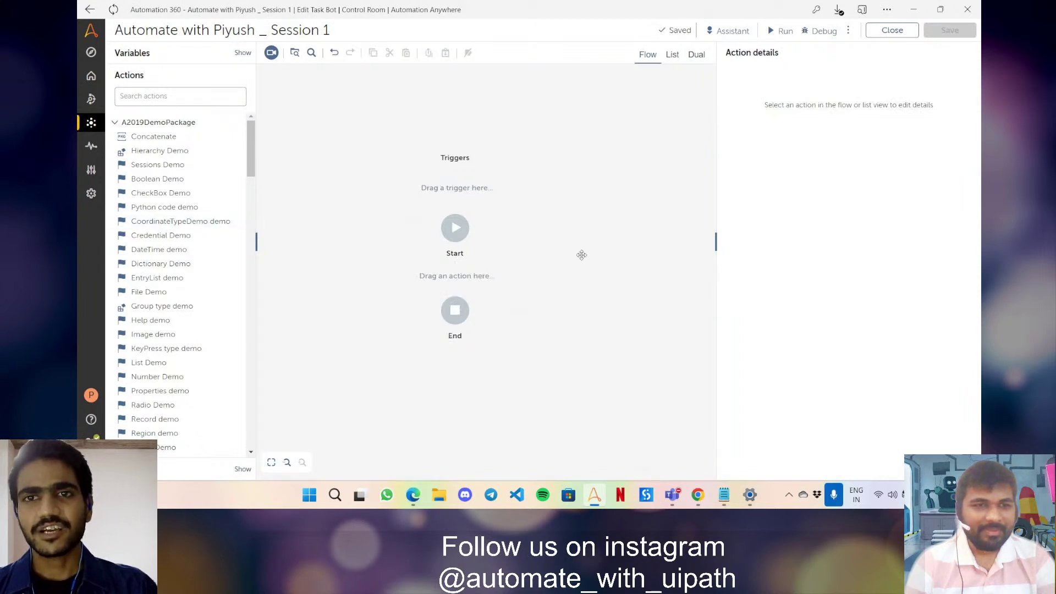
Compare the bot's List, Flow and Dual views, finishing in the Flow view.
left_click(672, 55)
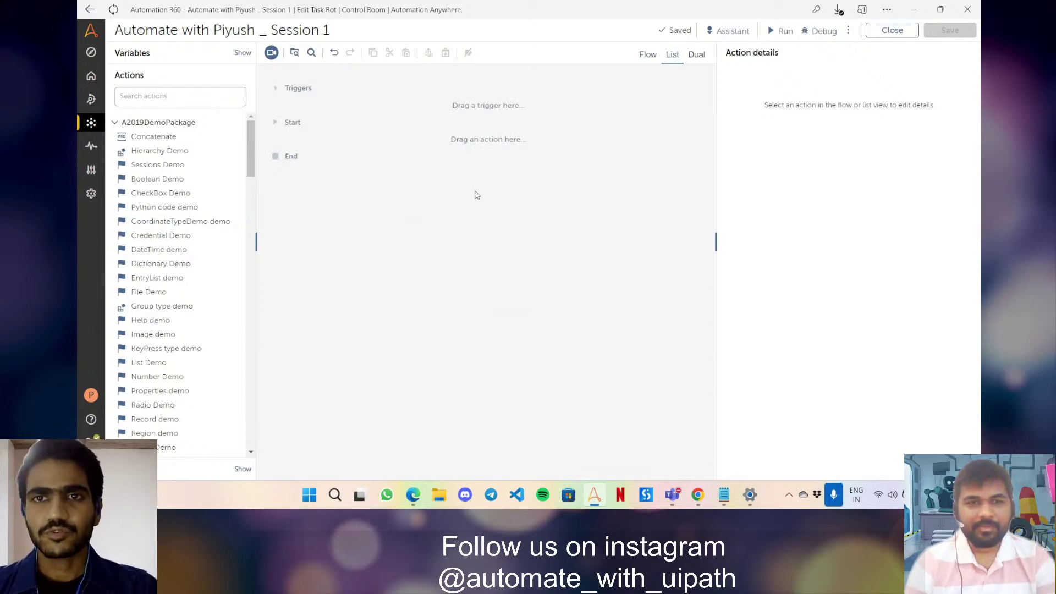
left_click(658, 57)
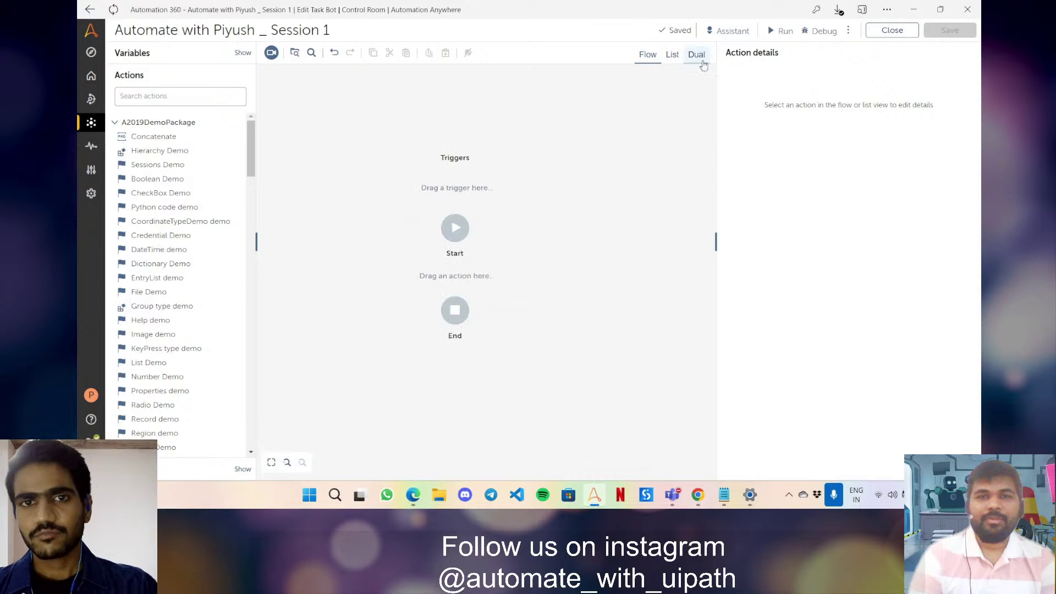
left_click(696, 55)
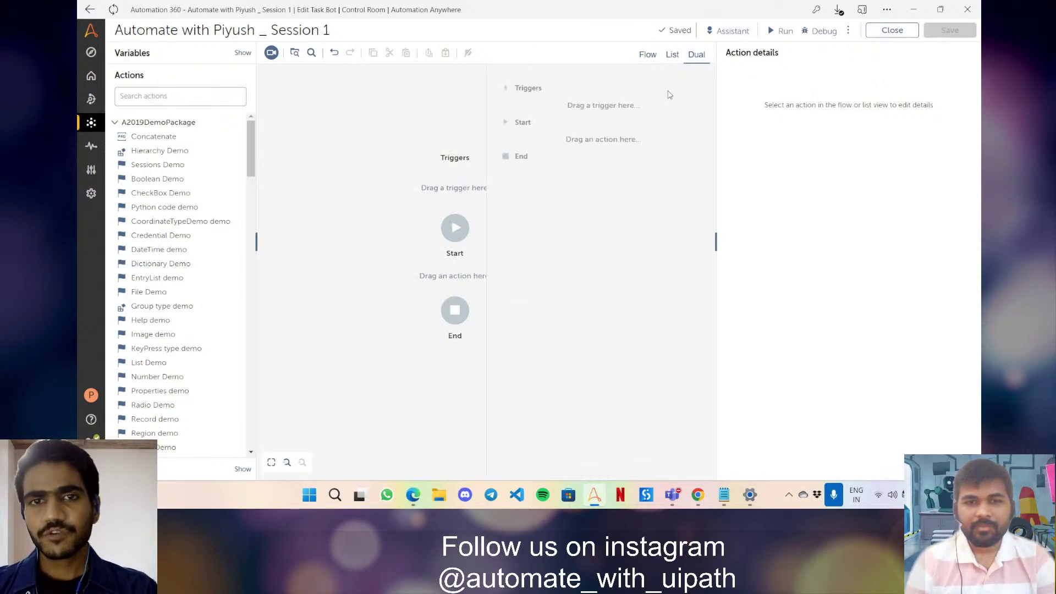
left_click(649, 55)
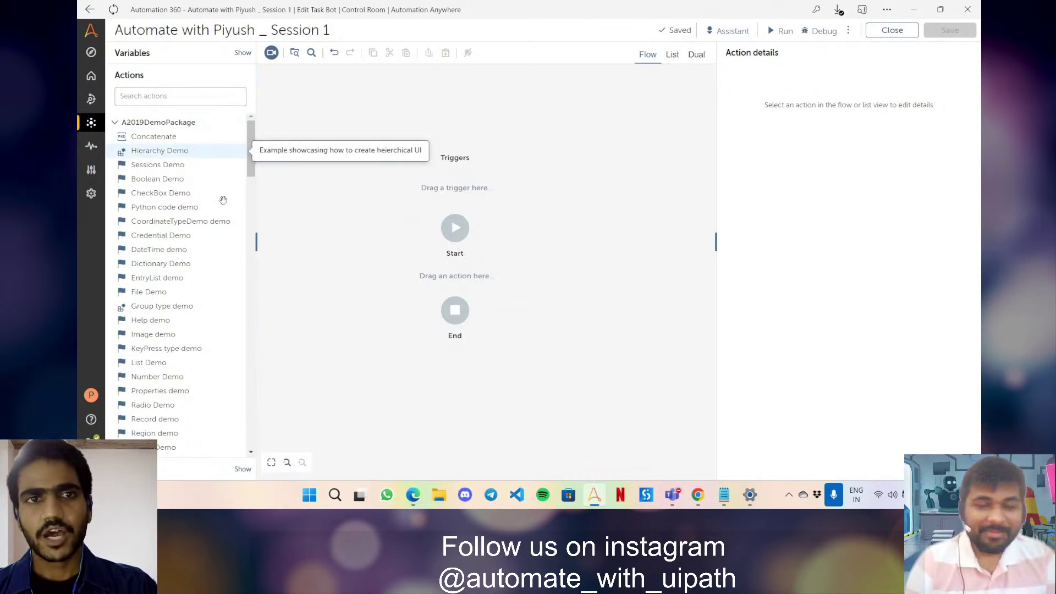
Examine the bot's variables and the available triggers, and return to the variables.
left_click(190, 55)
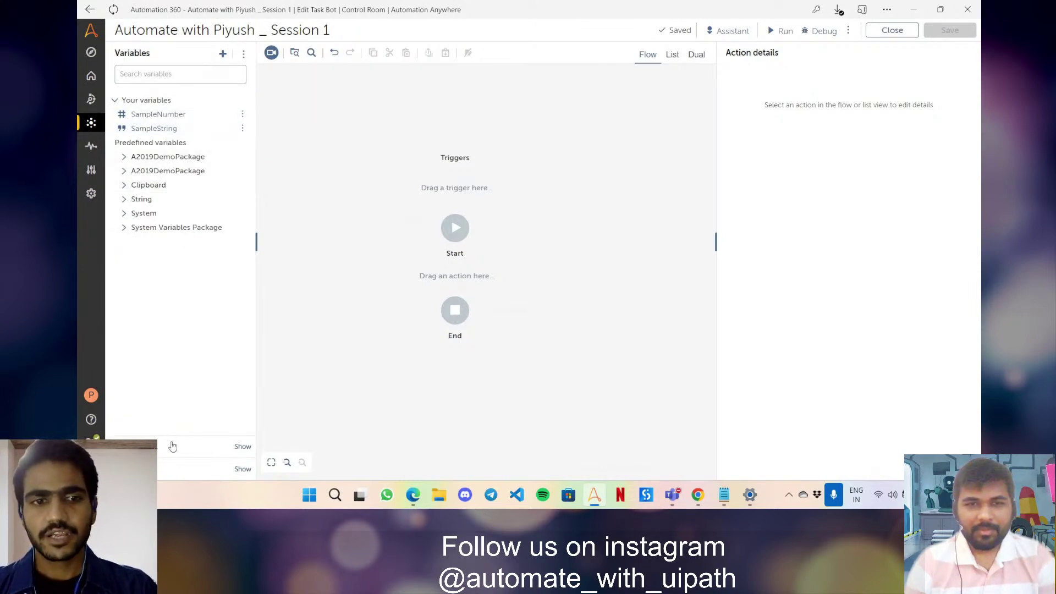
left_click(172, 471)
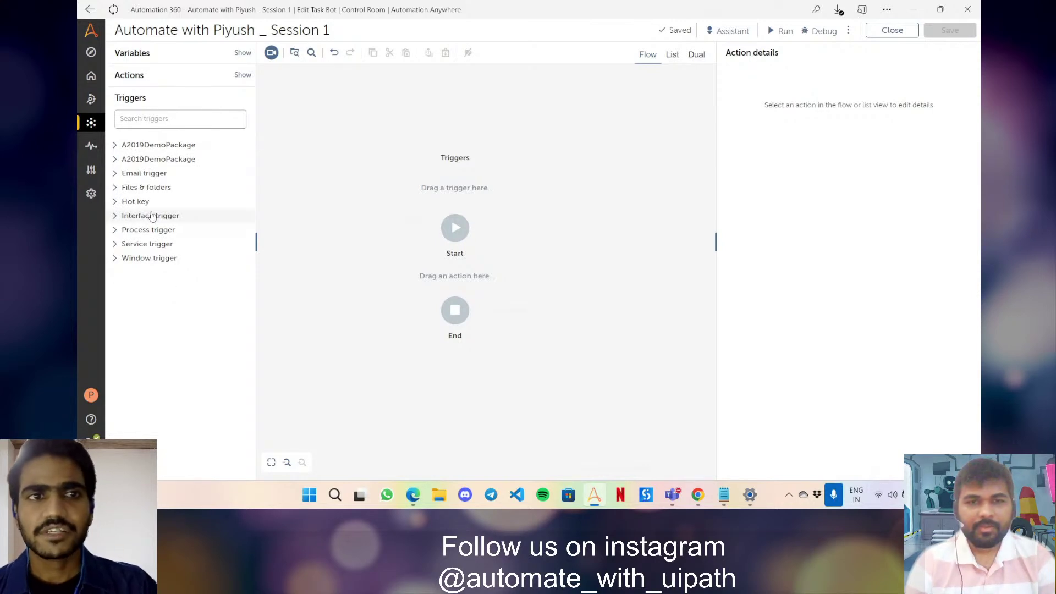
left_click(169, 59)
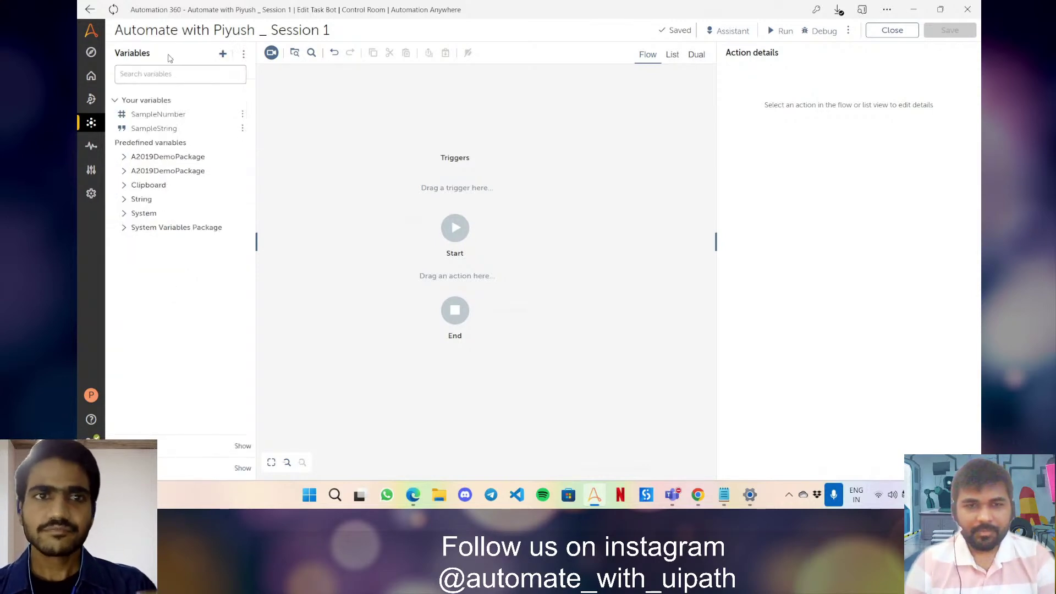
Create a Number variable named num_Variable1, leaving the description and default value as they are.
left_click(224, 55)
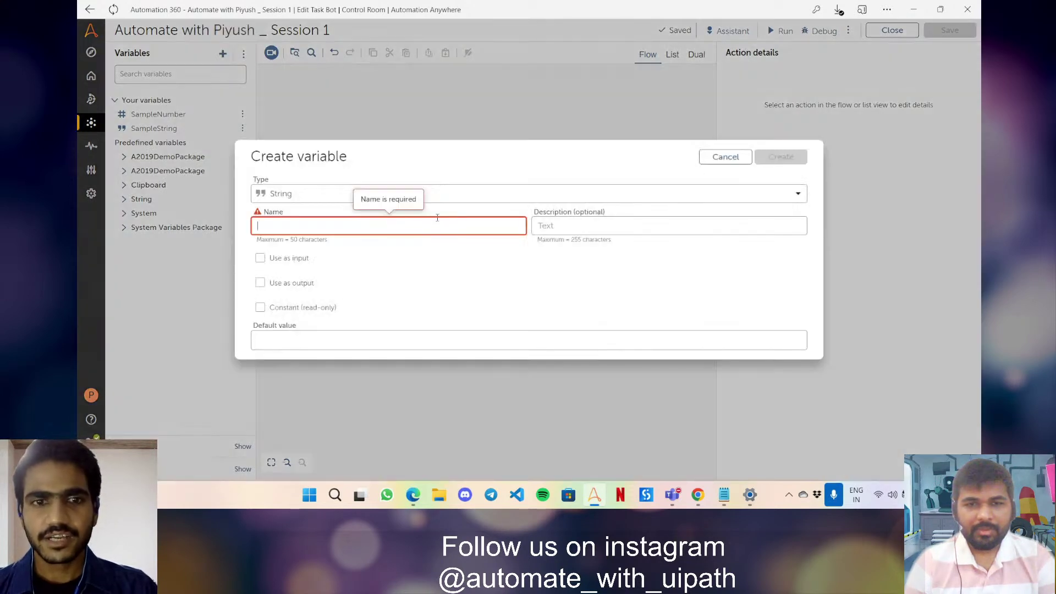
left_click(549, 199)
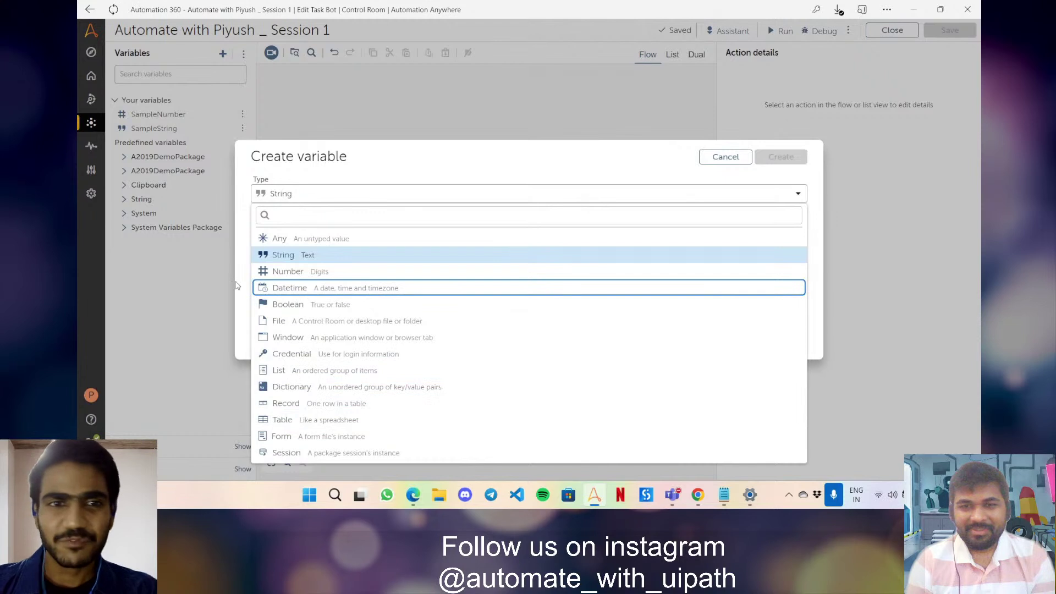
left_click(593, 255)
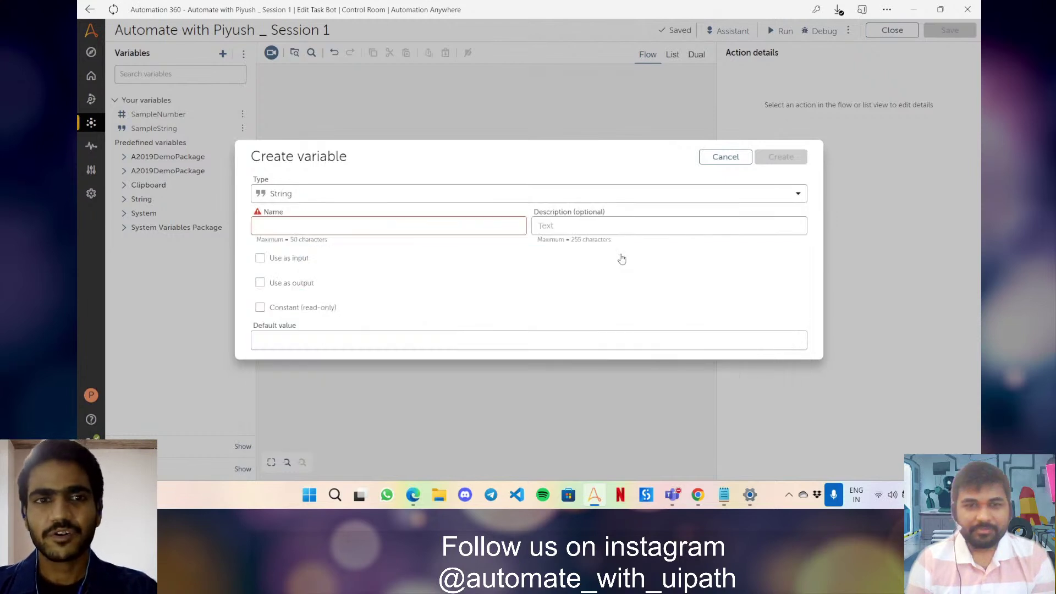
left_click(410, 231)
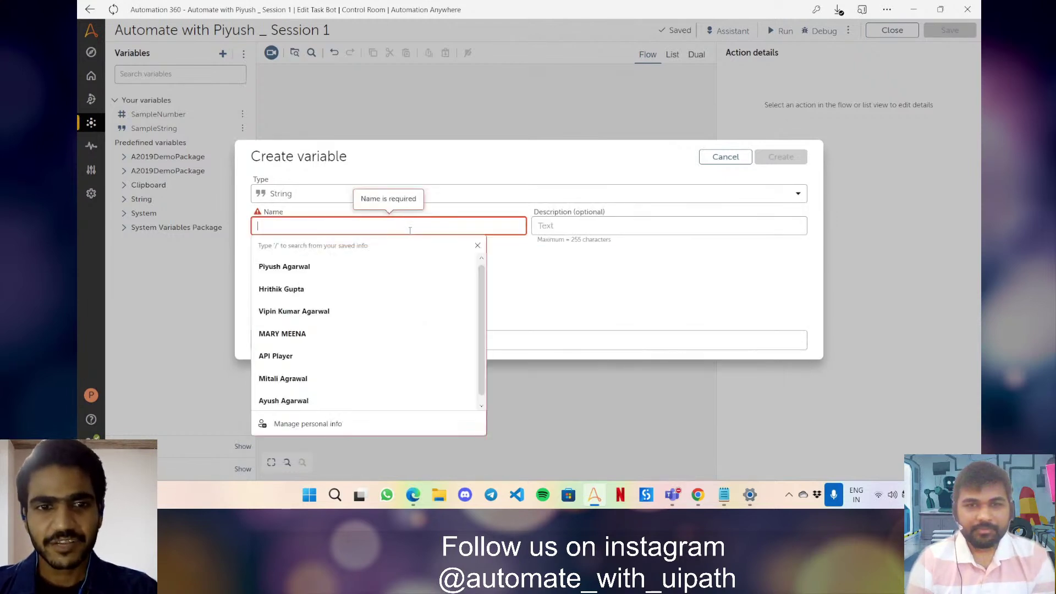
left_click(538, 197)
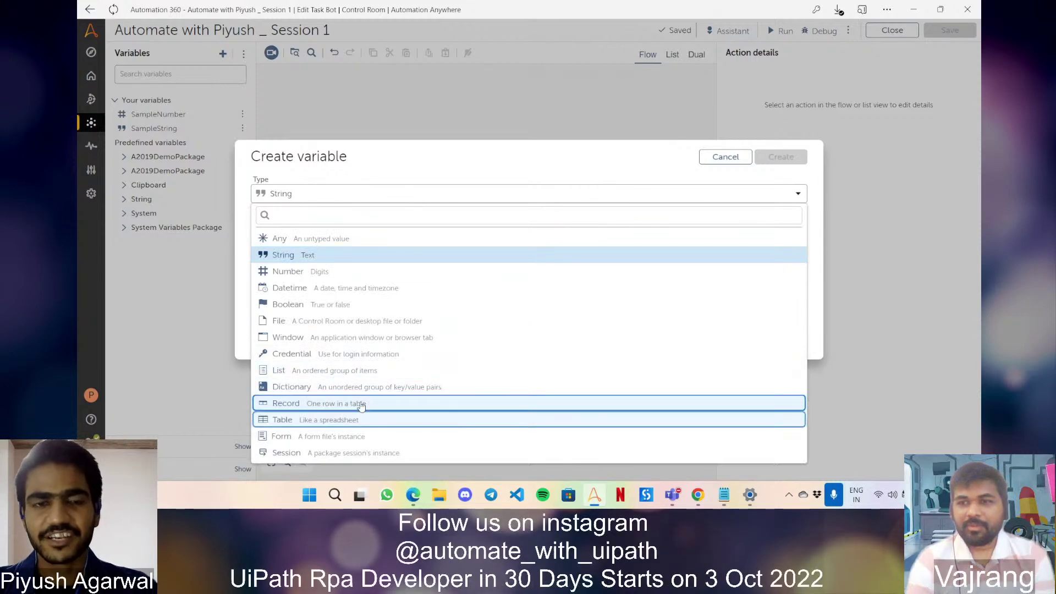
left_click(344, 272)
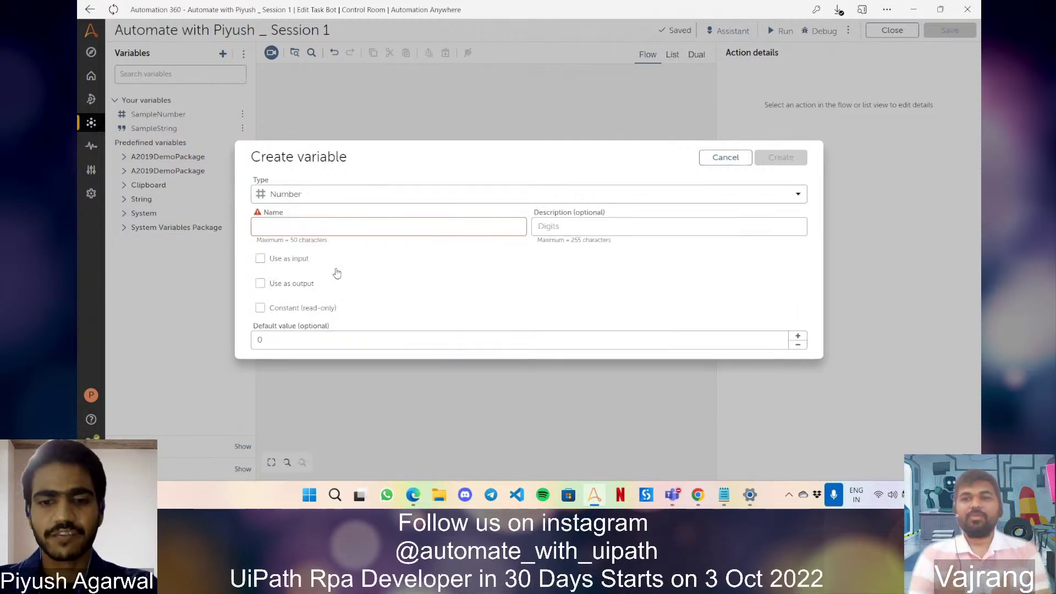
left_click(341, 222)
type("num")
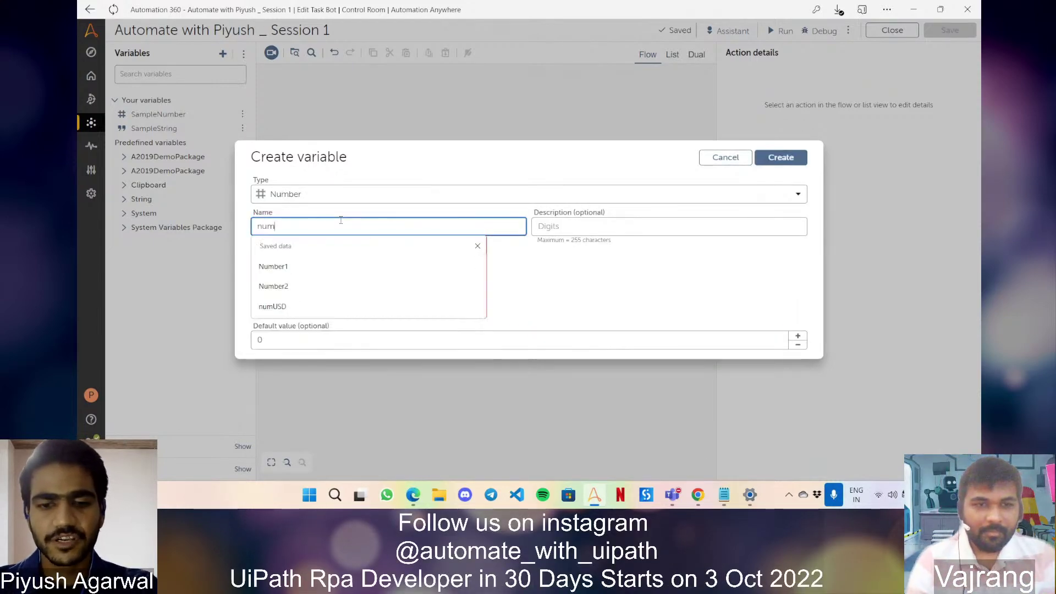
type("_")
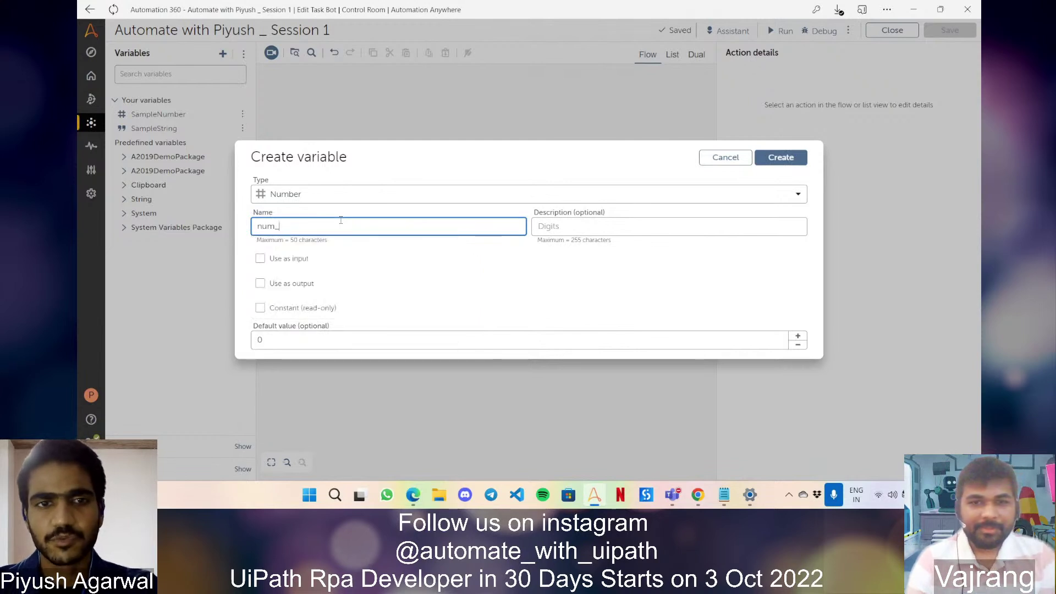
type("Variable1")
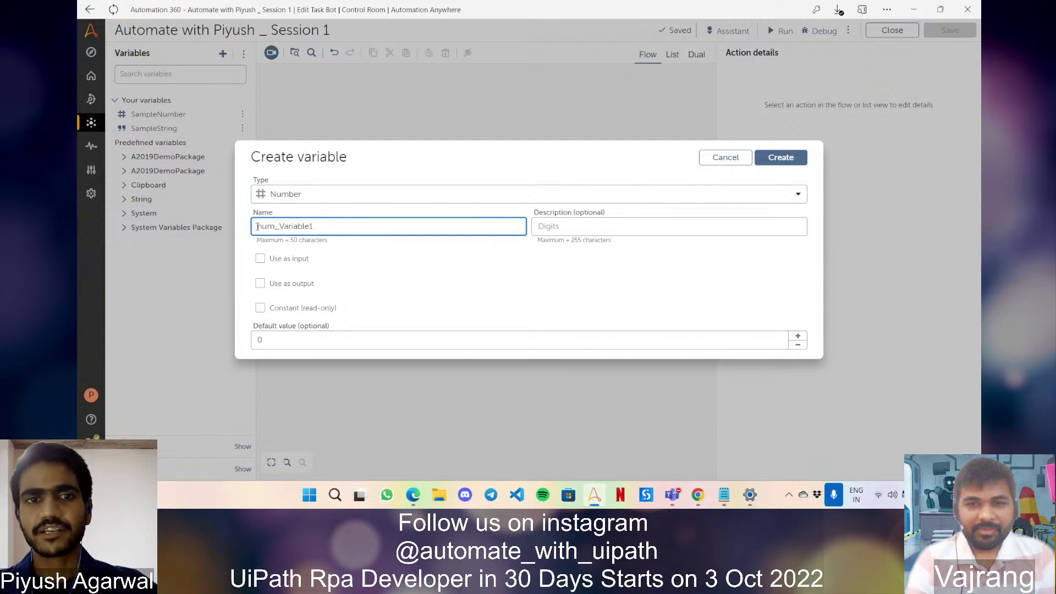
left_click_drag(258, 226, 280, 226)
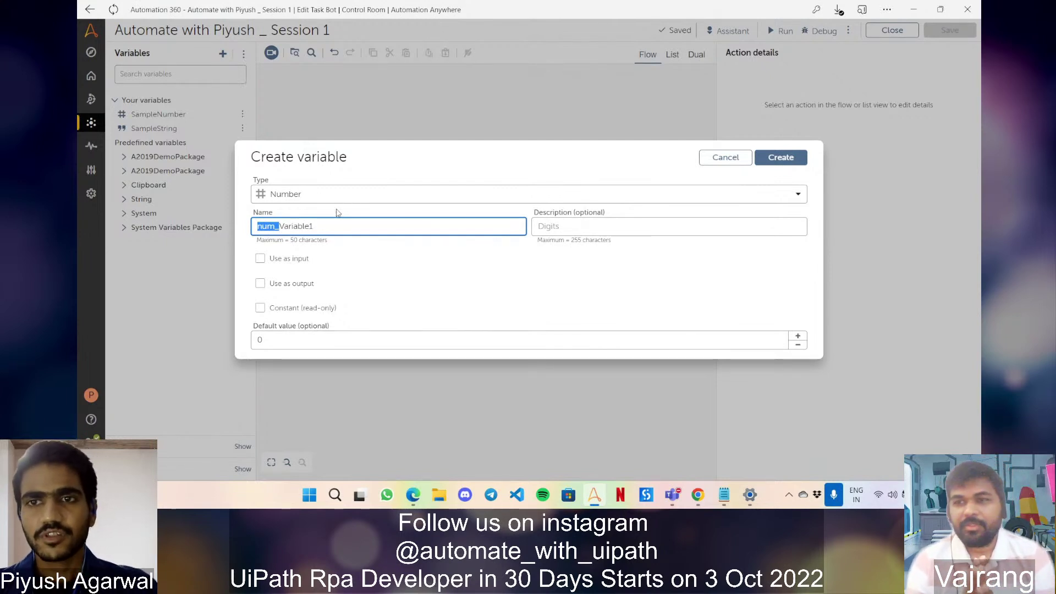
left_click(781, 159)
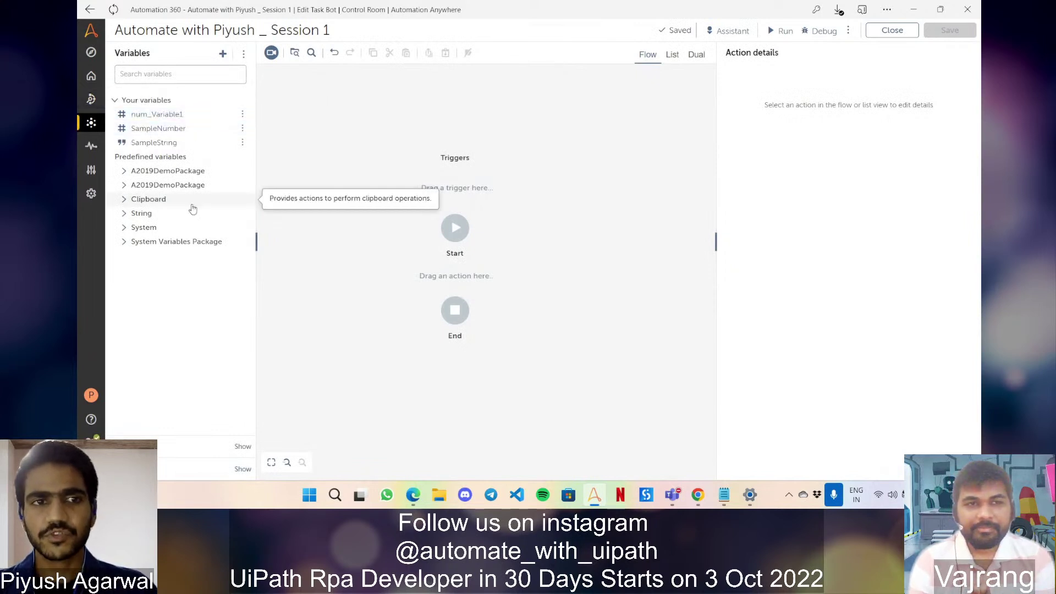
Examine the predefined String and System variables, and collapse both groups.
left_click(125, 215)
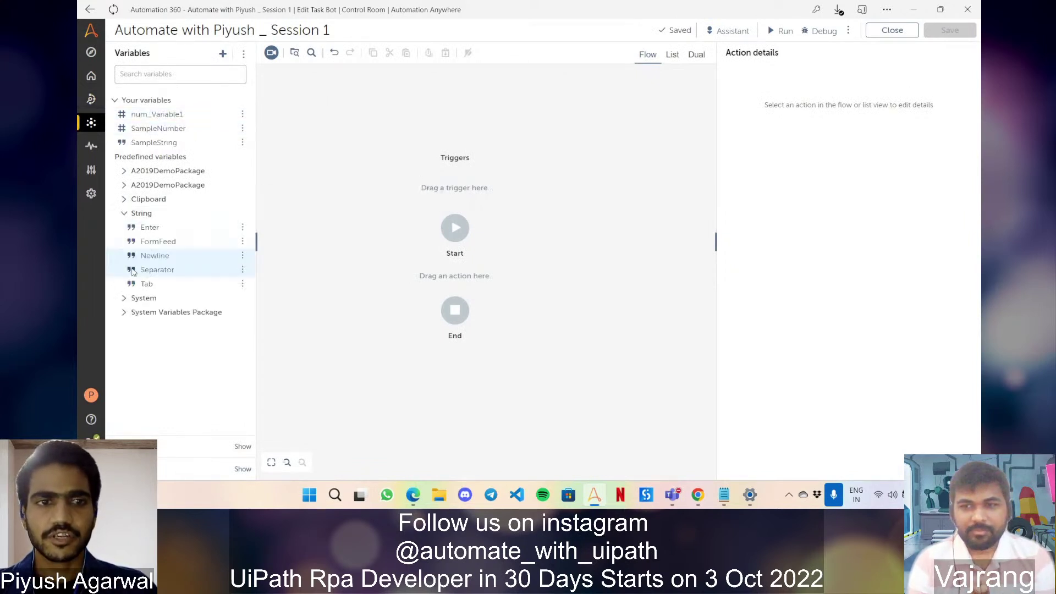
left_click(124, 299)
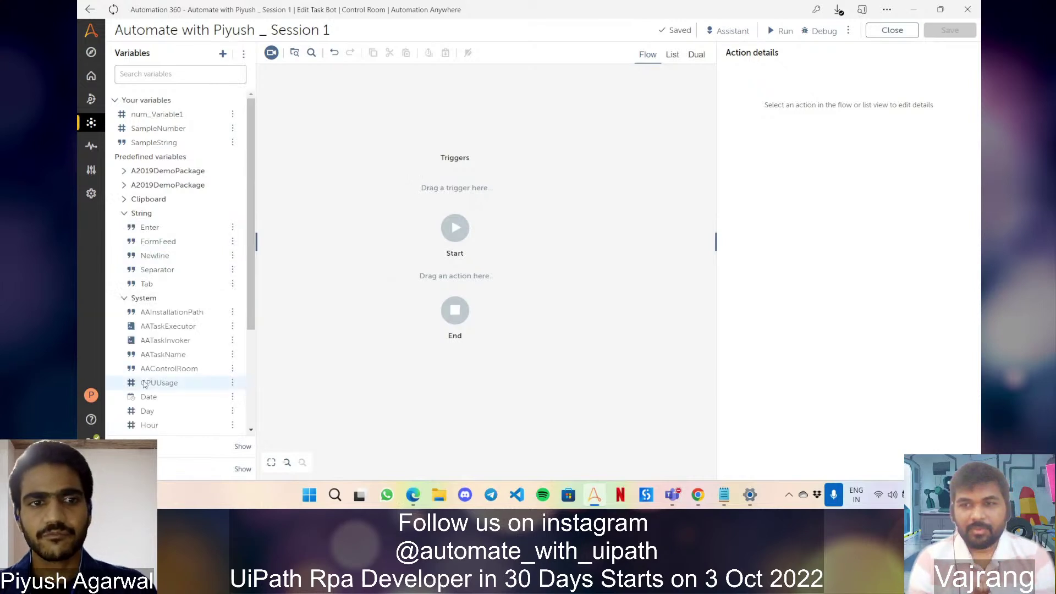
scroll(145, 384, "down", 3)
scroll(144, 384, "up", 3)
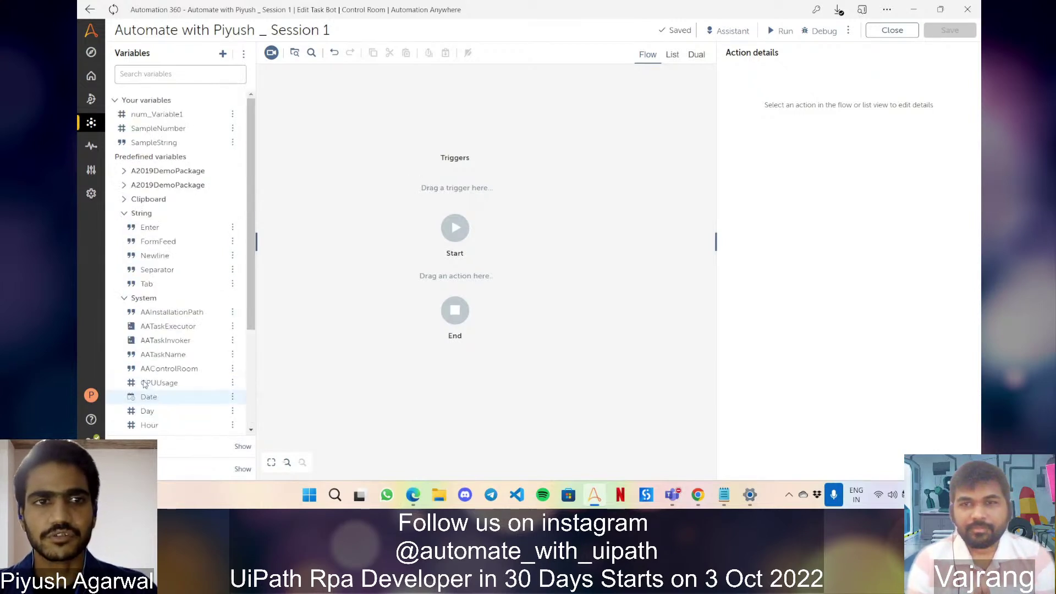
left_click(124, 297)
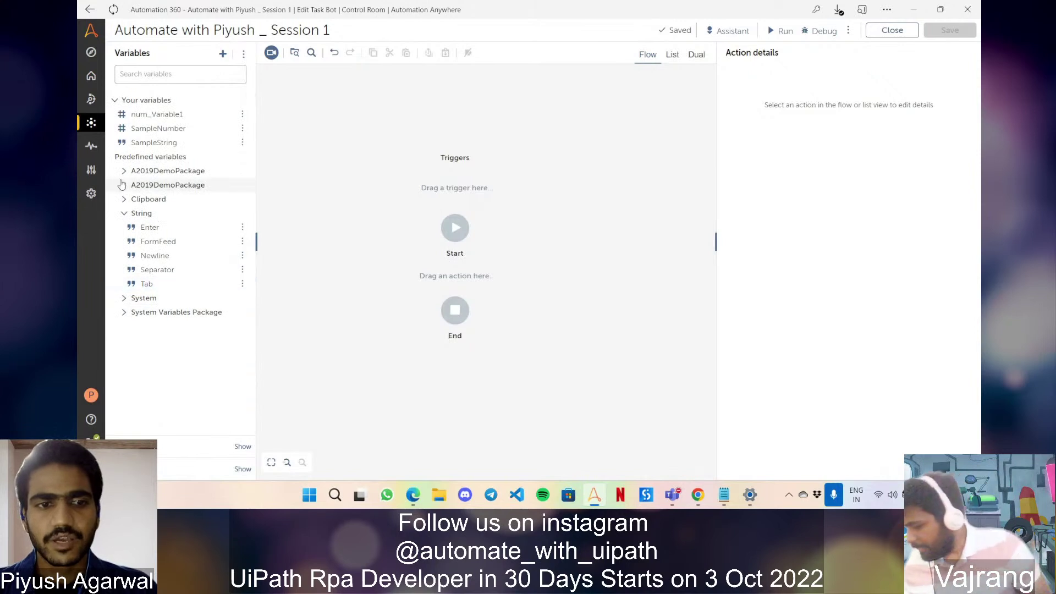
left_click(124, 213)
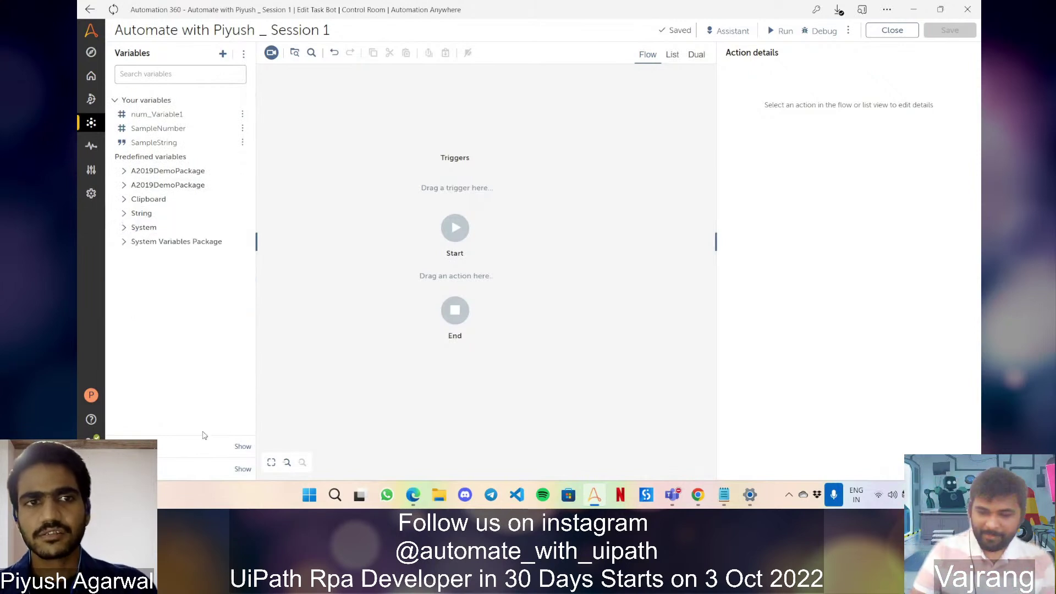
Examine the available action packages, including the AWS Comprehend NLP actions, with the expanded packages collapsed.
left_click(174, 445)
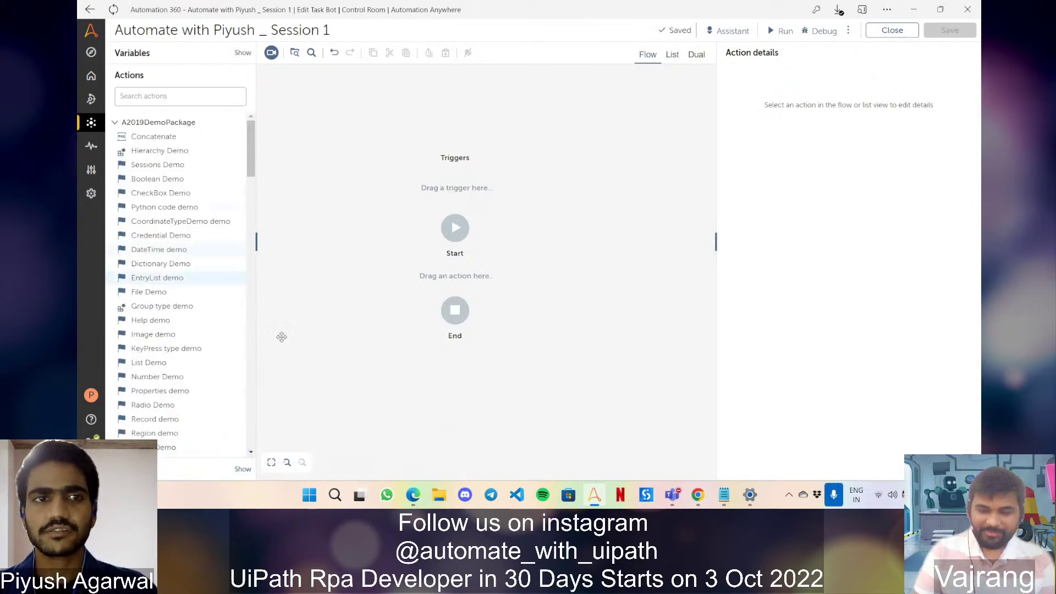
left_click(115, 123)
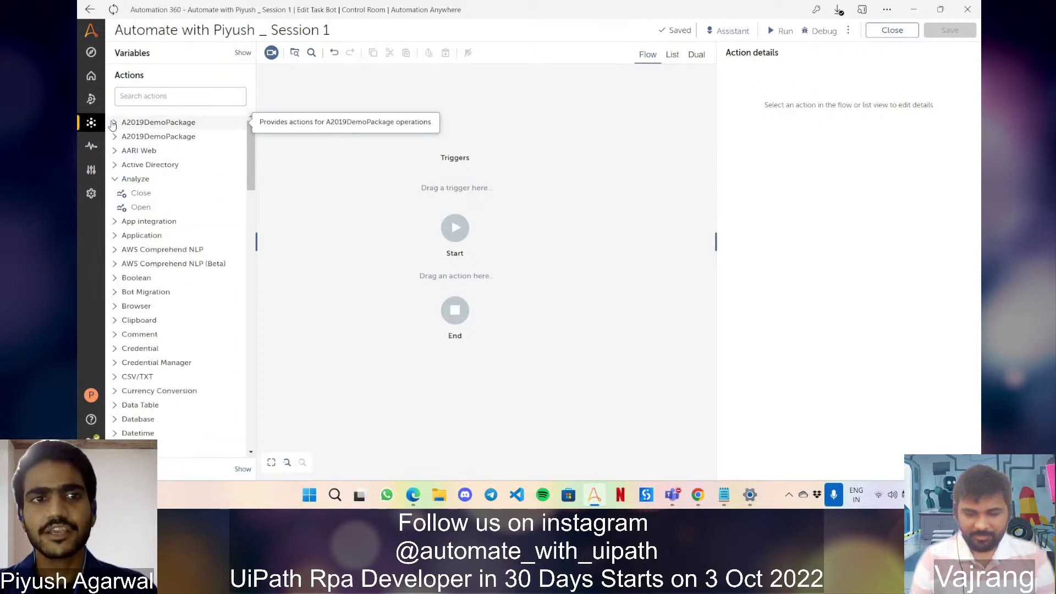
left_click(115, 180)
scroll(187, 292, "down", 5)
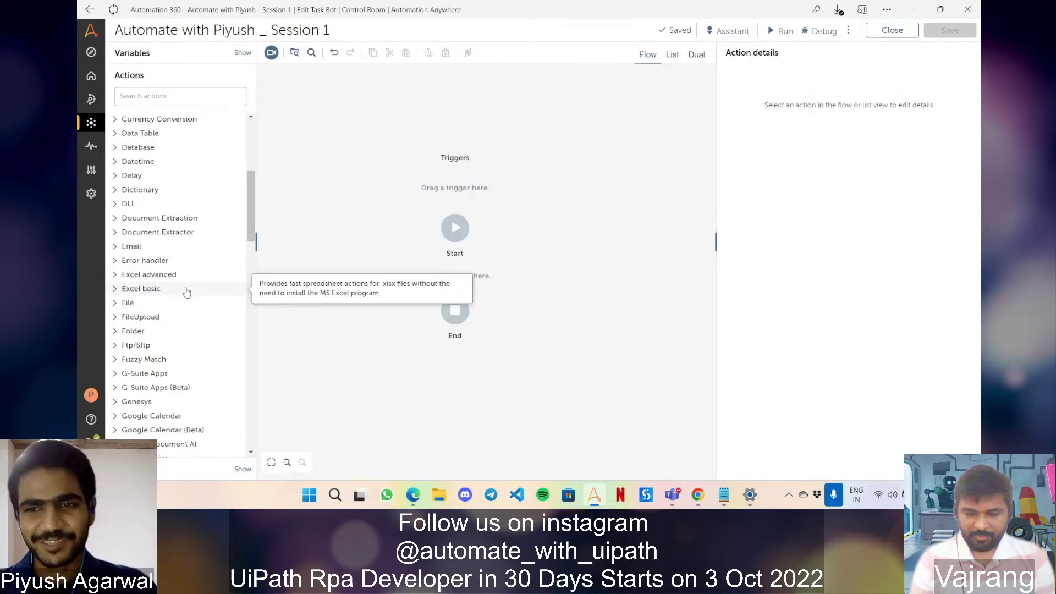
scroll(187, 291, "up", 5)
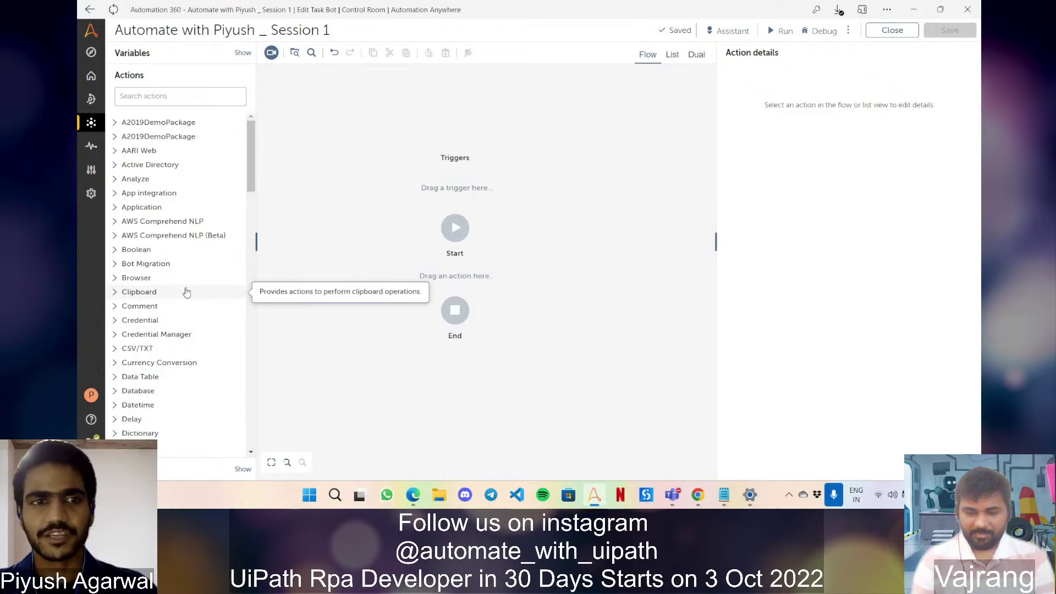
left_click(120, 222)
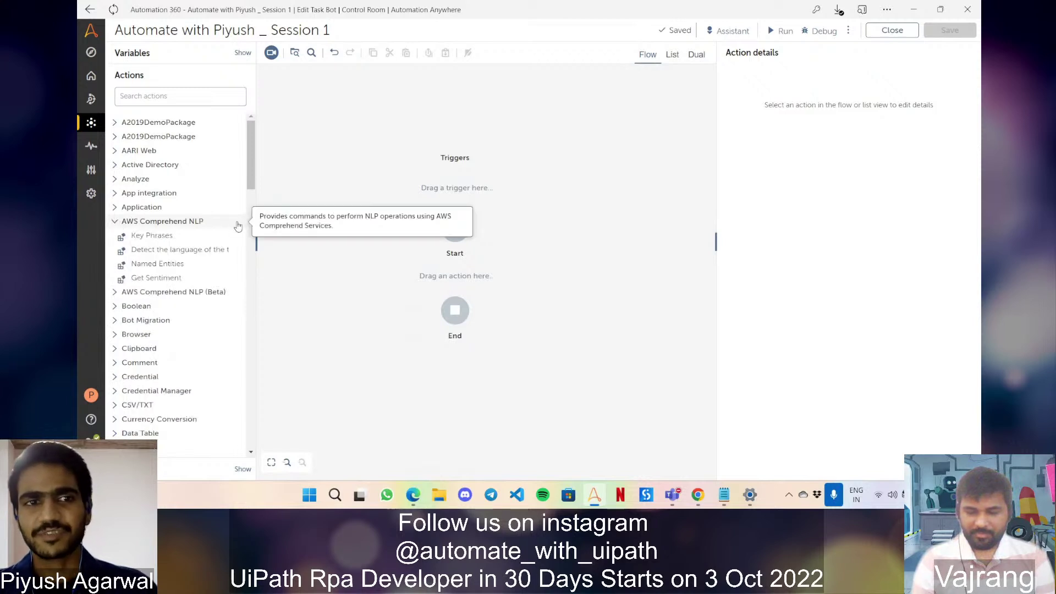
left_click(114, 228)
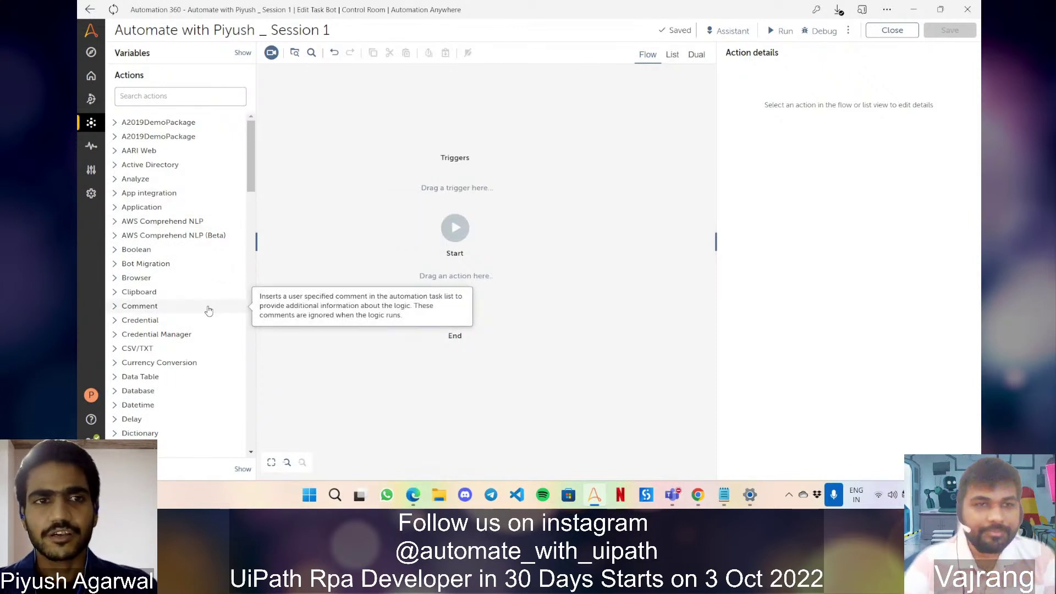
scroll(209, 310, "down", 1)
scroll(209, 309, "up", 1)
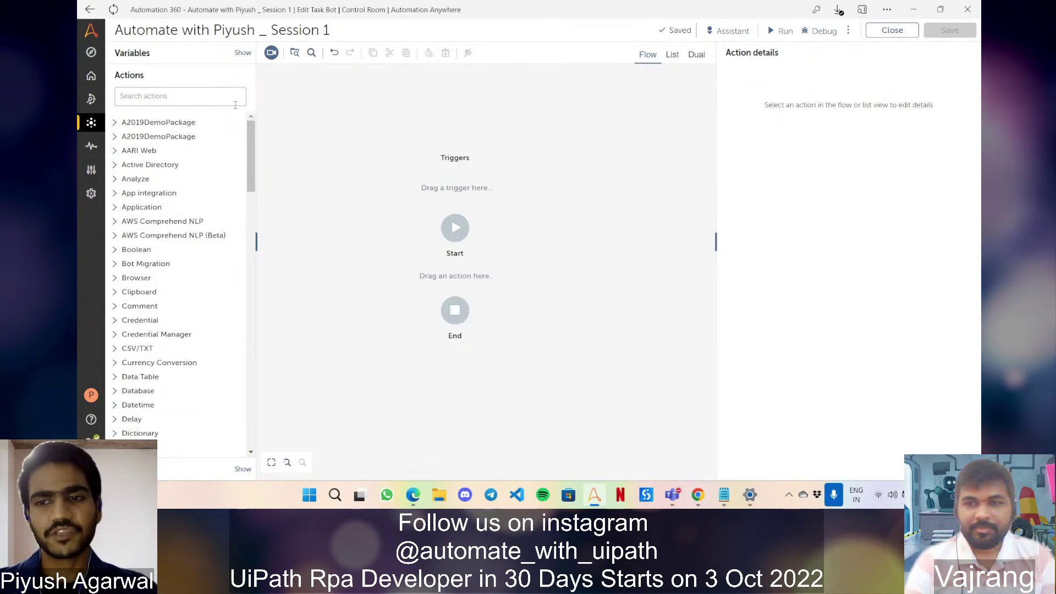
Search the actions for "input" and "pop", and clear the search.
left_click(227, 100)
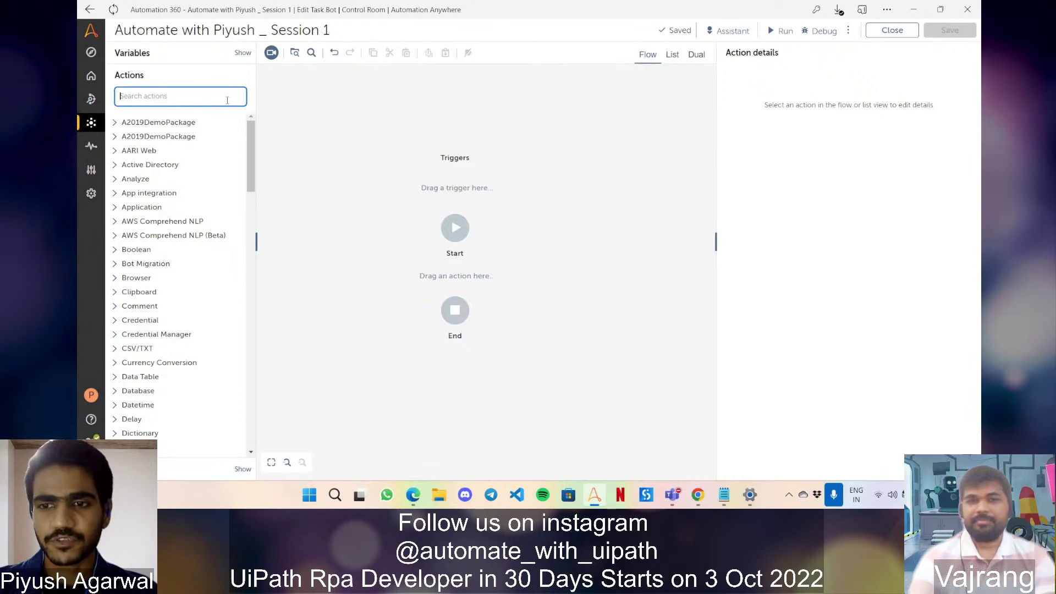
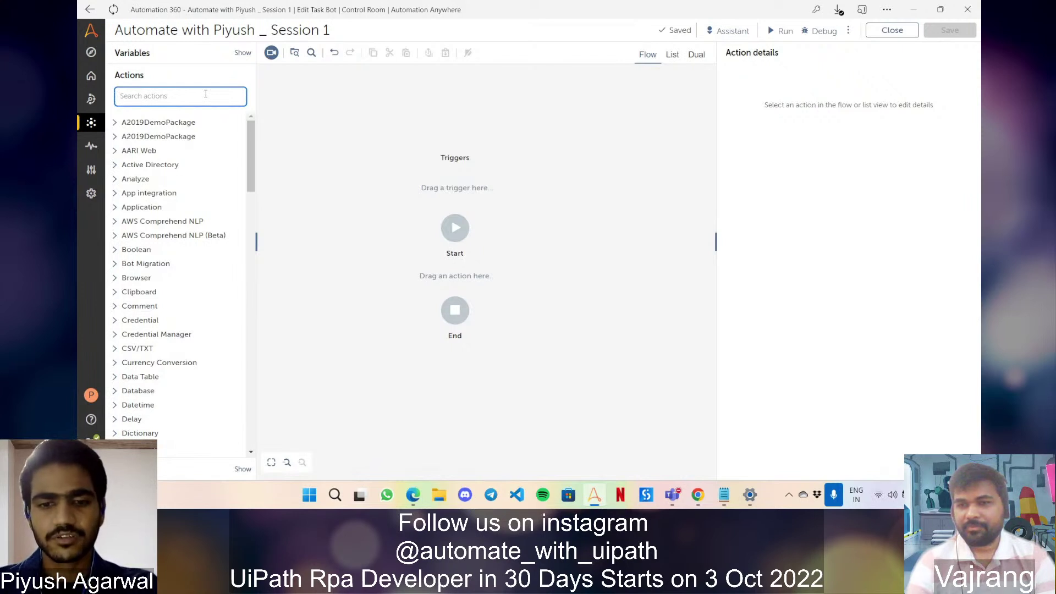
type("input")
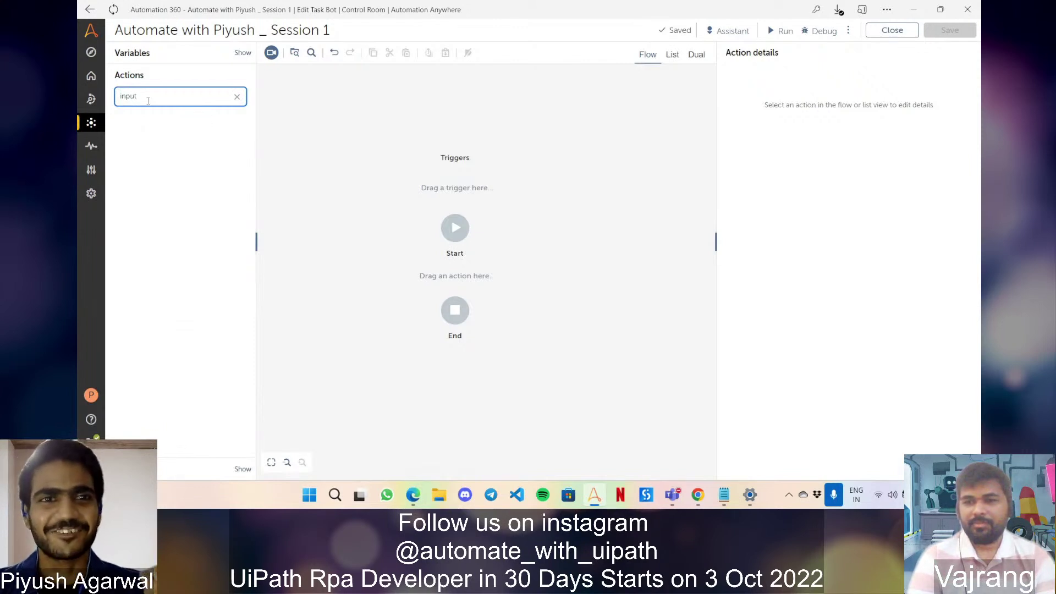
left_click(237, 97)
type("pop")
left_click(237, 98)
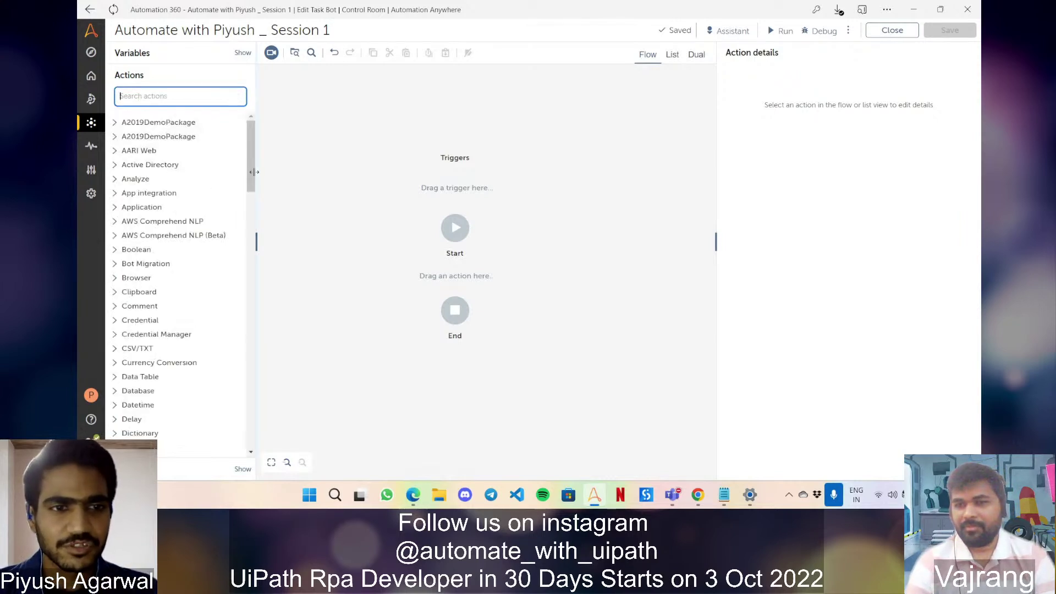
Add the Prompt package's For value action between Start and End in the flow.
left_click_drag(251, 173, 245, 359)
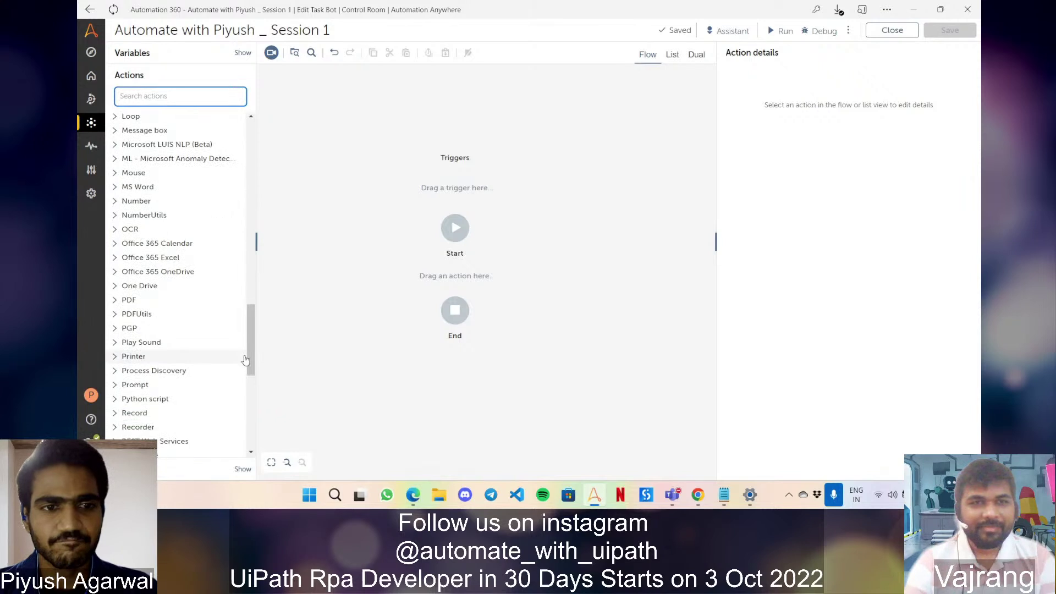
left_click(114, 385)
left_click_drag(253, 359, 253, 381)
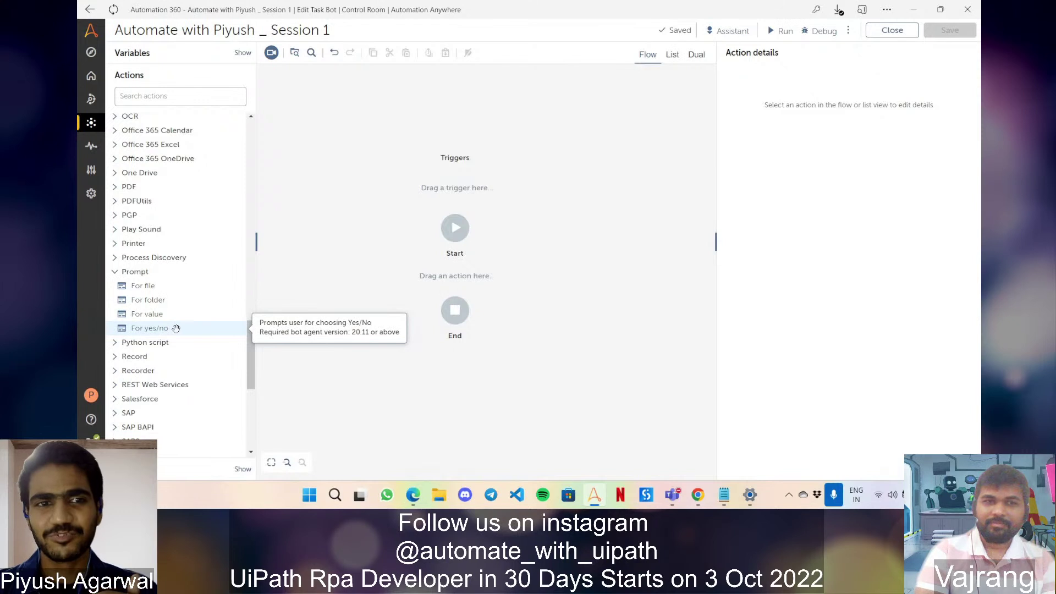
left_click_drag(157, 314, 492, 278)
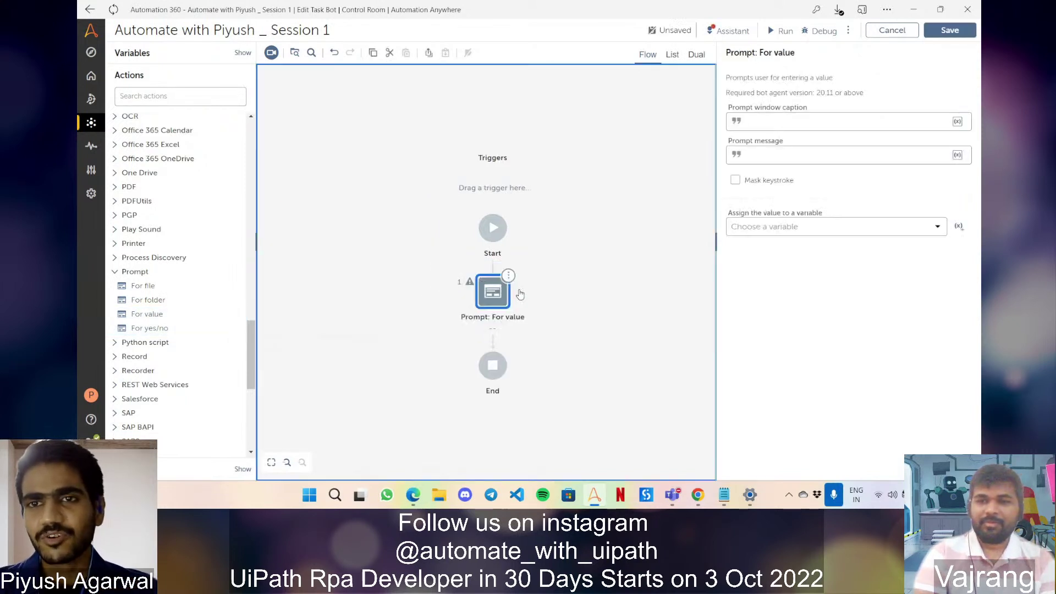
Set the prompt's window caption to "Input value from user" and its message to "Please enter a number".
left_click(775, 123)
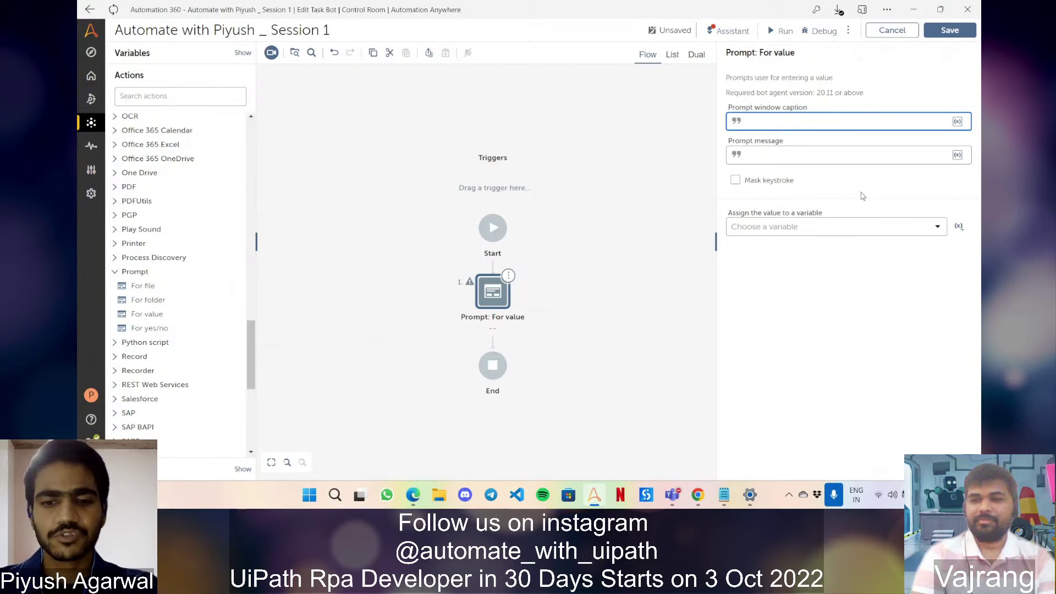
type("Input value from user")
left_click(815, 155)
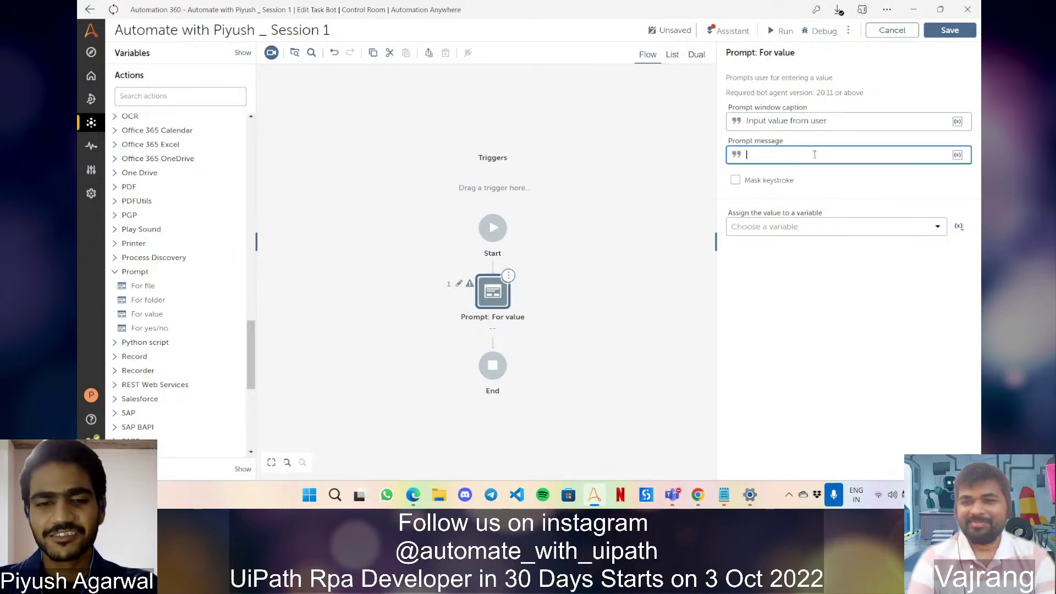
type("Pl")
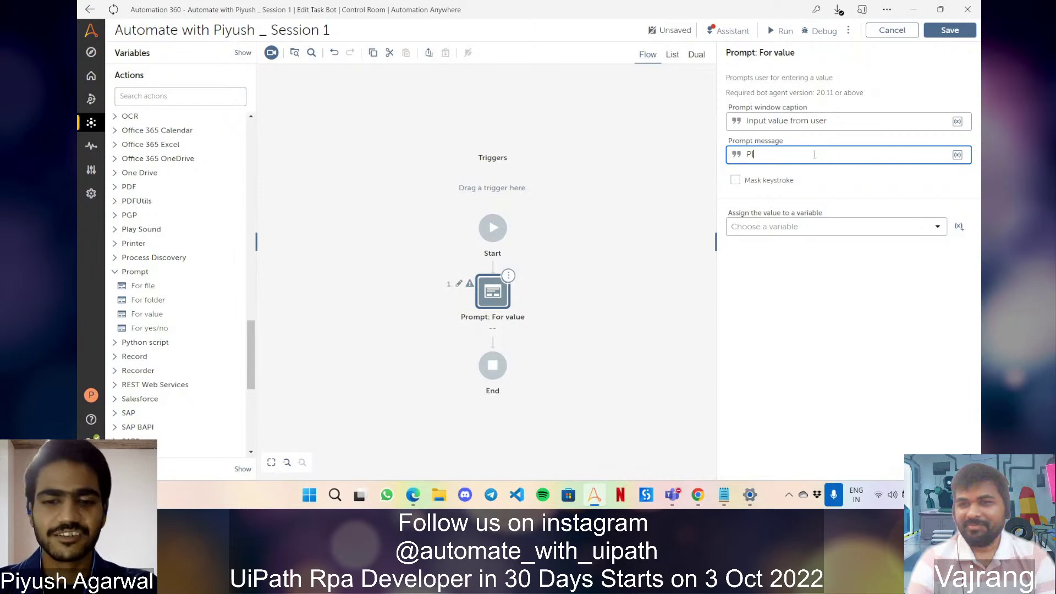
type("ease enter a number")
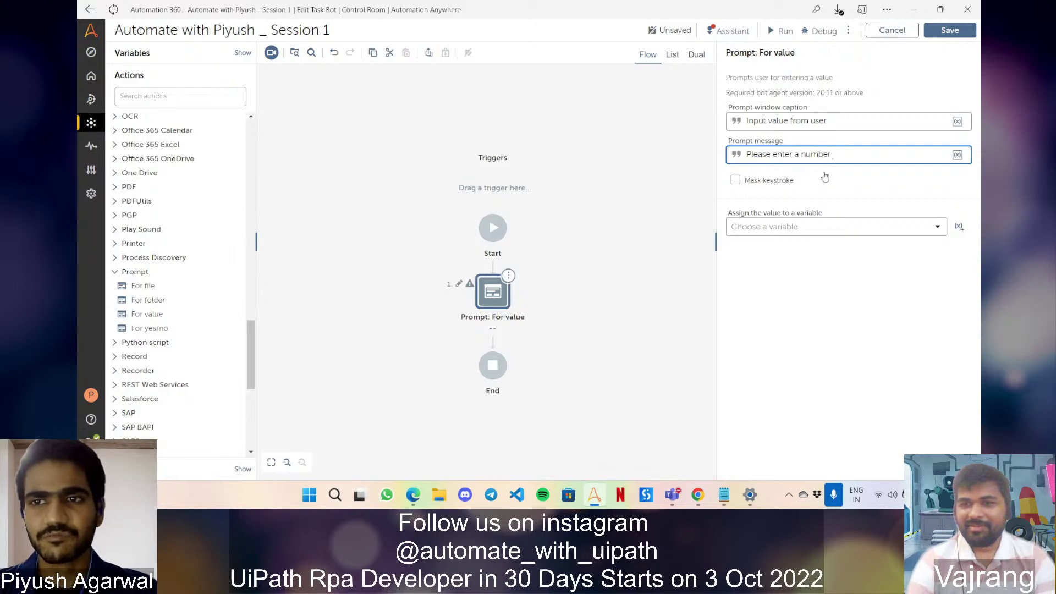
Create a String variable named str_Value and assign the prompt's entered value to it.
left_click(902, 230)
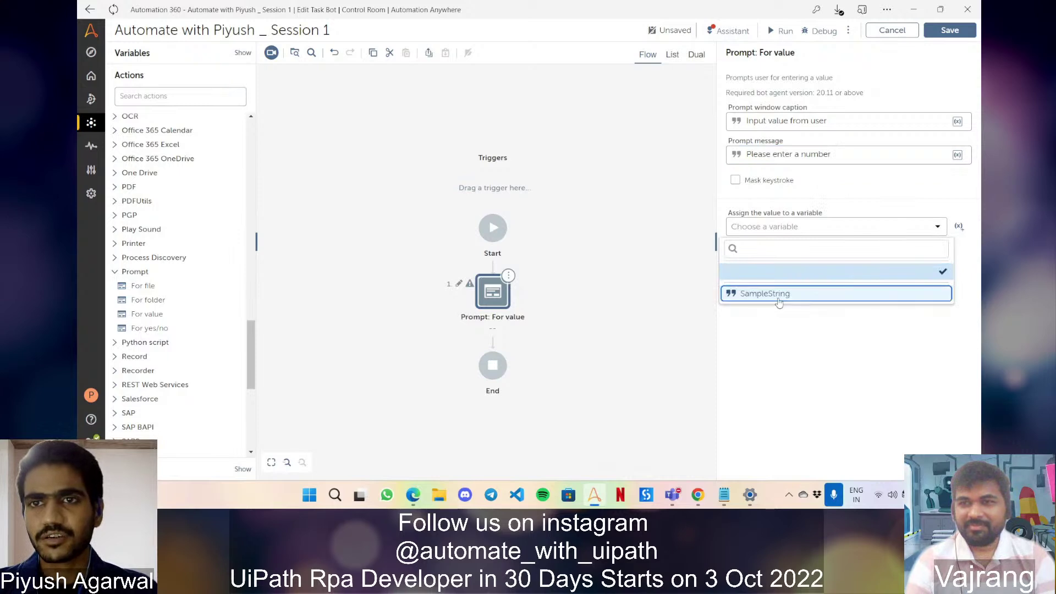
left_click(865, 229)
left_click(959, 227)
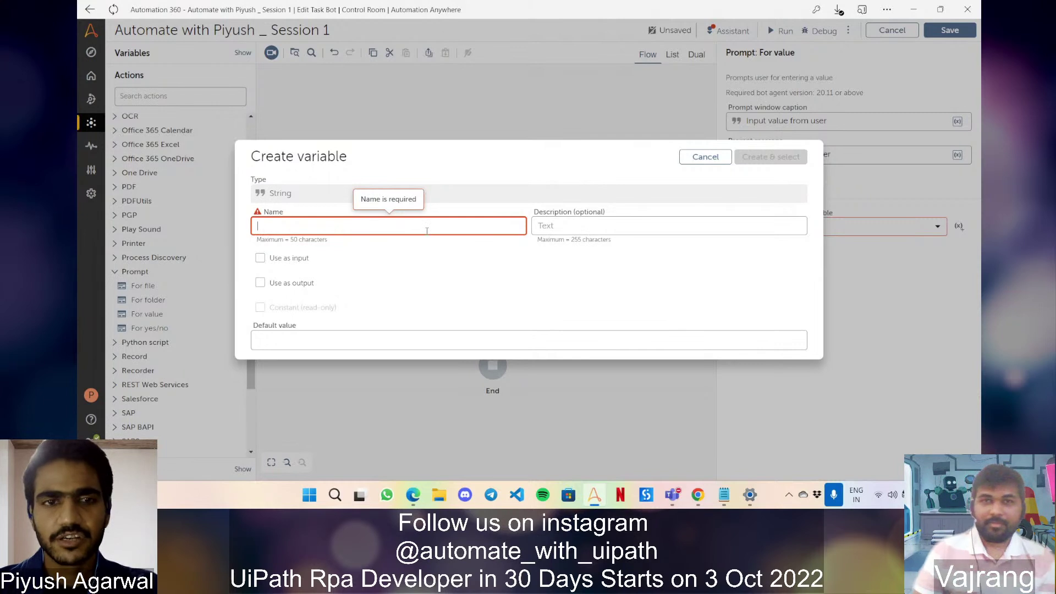
type("str_Value")
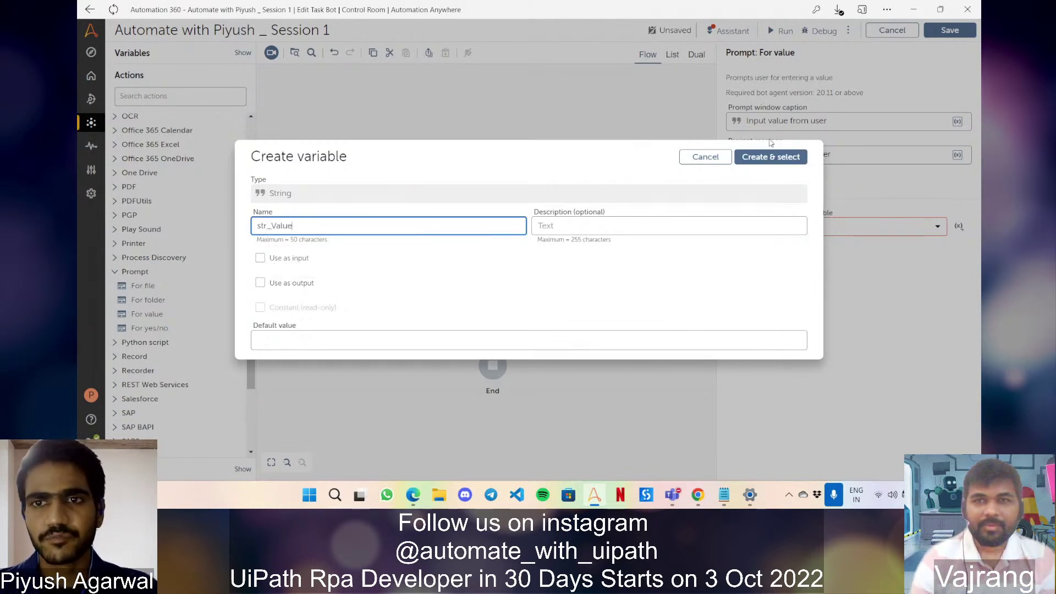
left_click(772, 156)
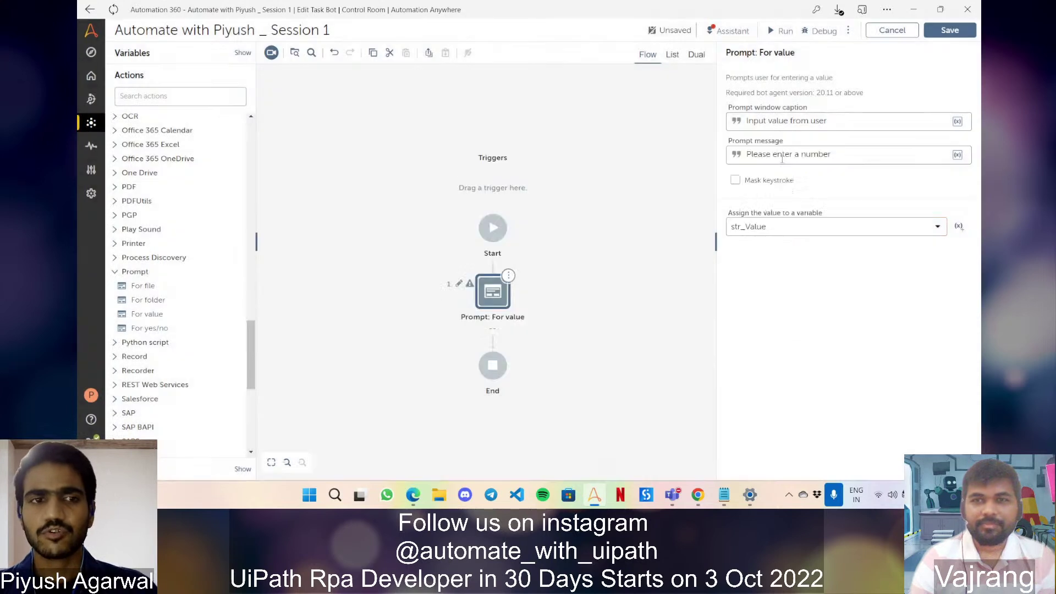
left_click(605, 334)
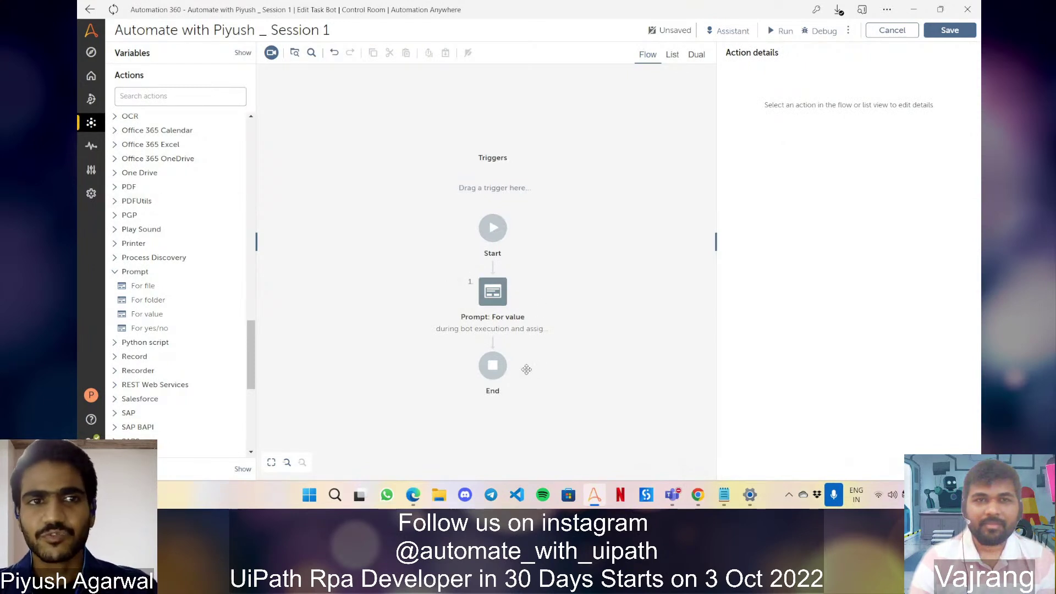
Search the actions for "assign" and add the Number package's Assign action between the prompt and End.
left_click(167, 96)
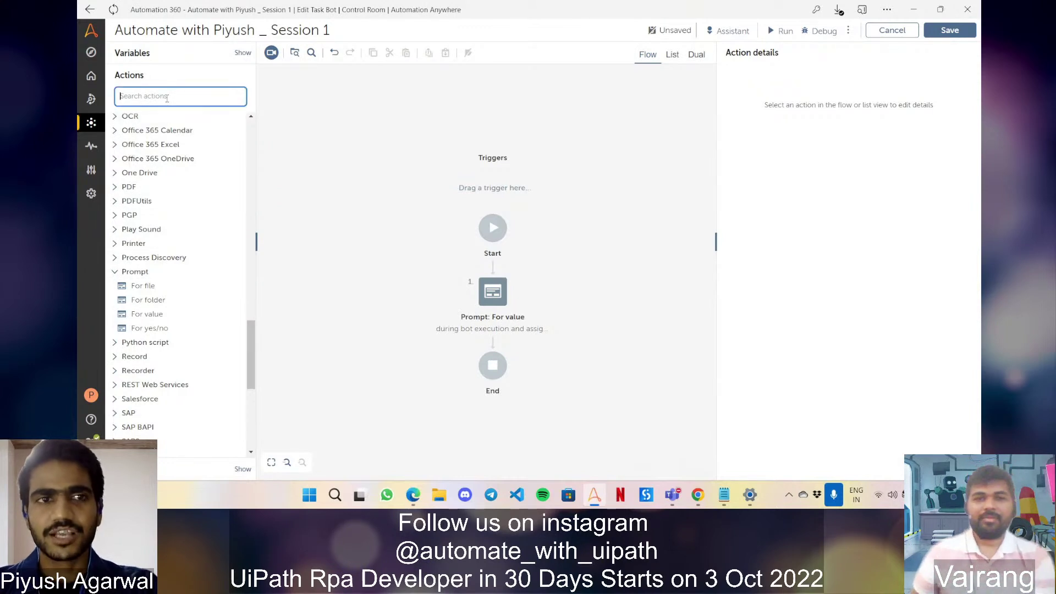
type("assign")
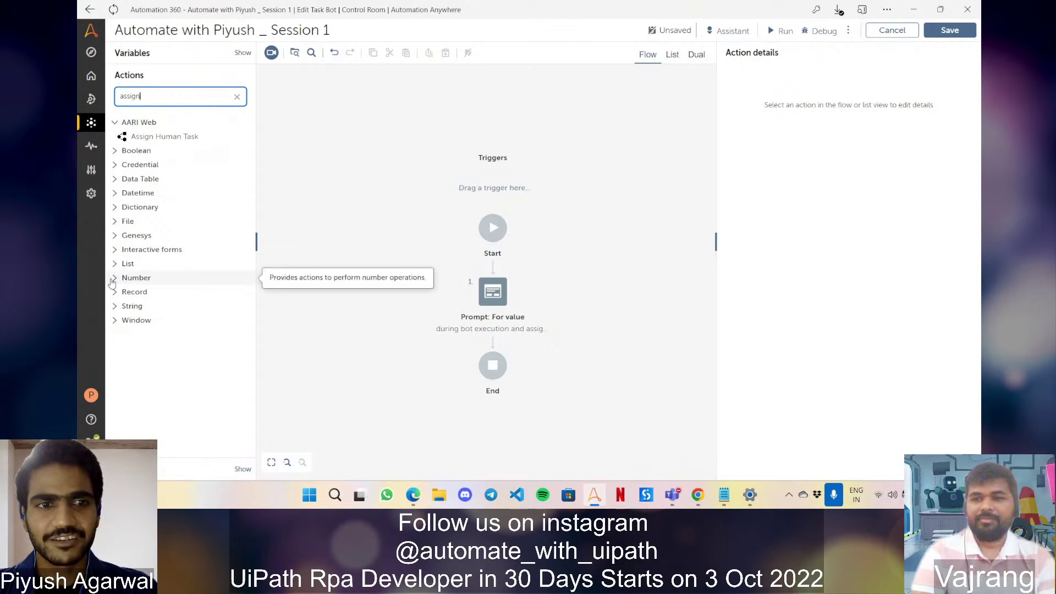
left_click(115, 307)
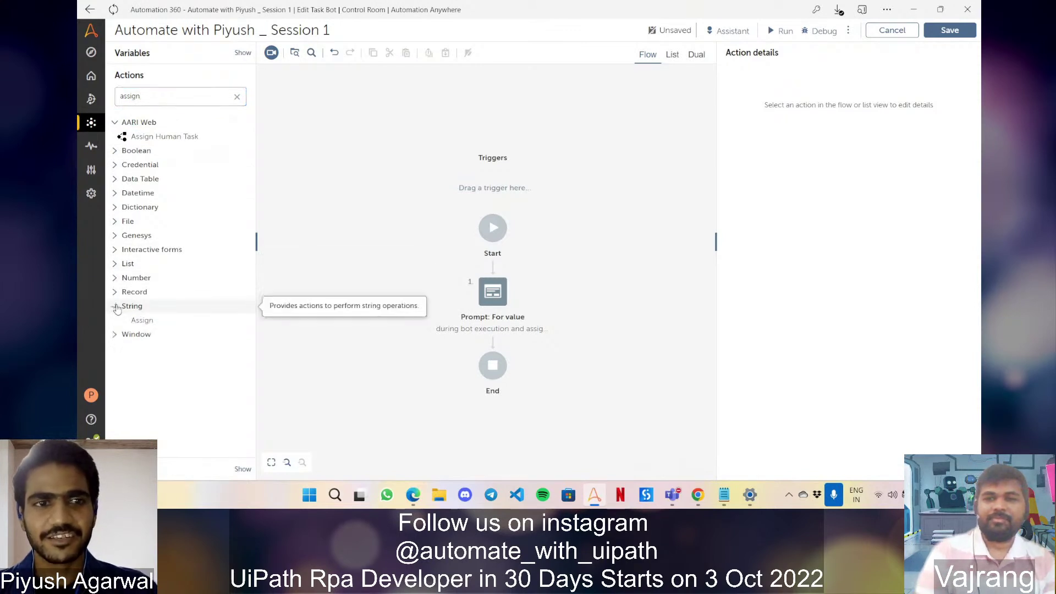
left_click(117, 279)
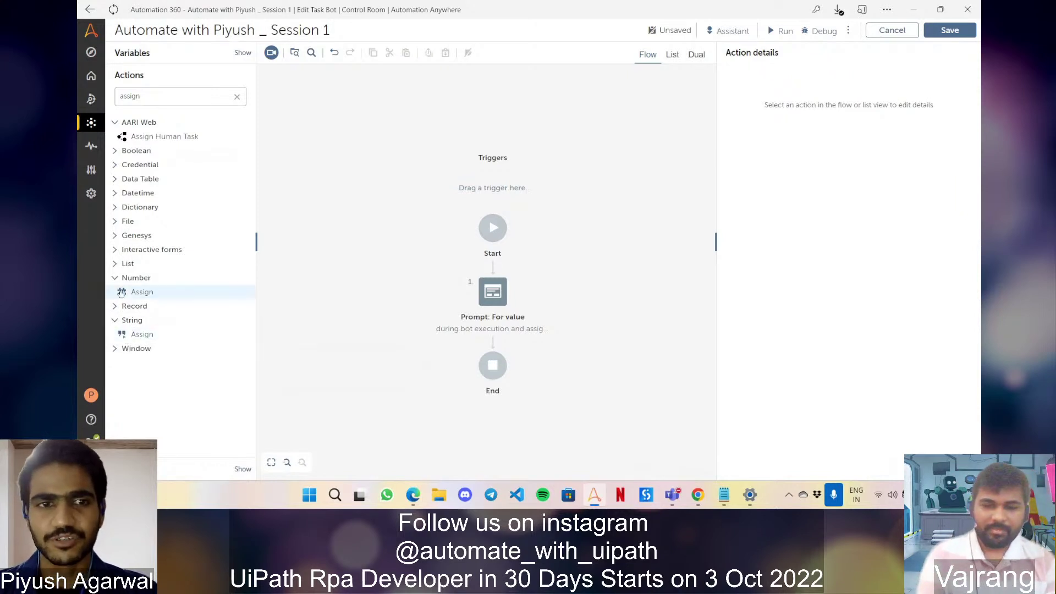
left_click(146, 295)
left_click_drag(147, 294, 571, 329)
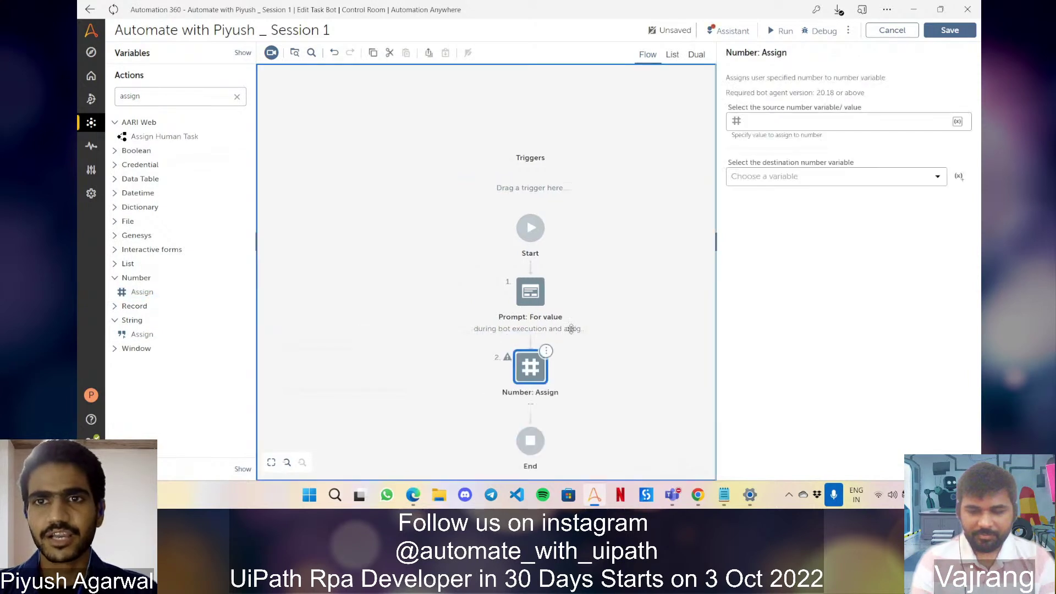
Examine the user and system number variables offered for the Number Assign source value, and cancel the insertion.
left_click(799, 120)
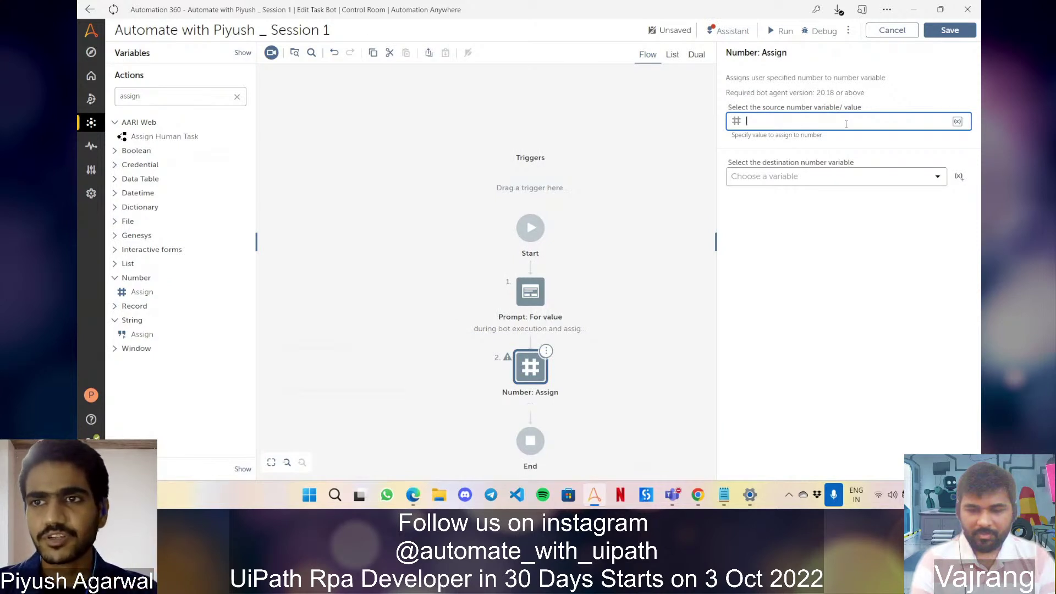
left_click(958, 122)
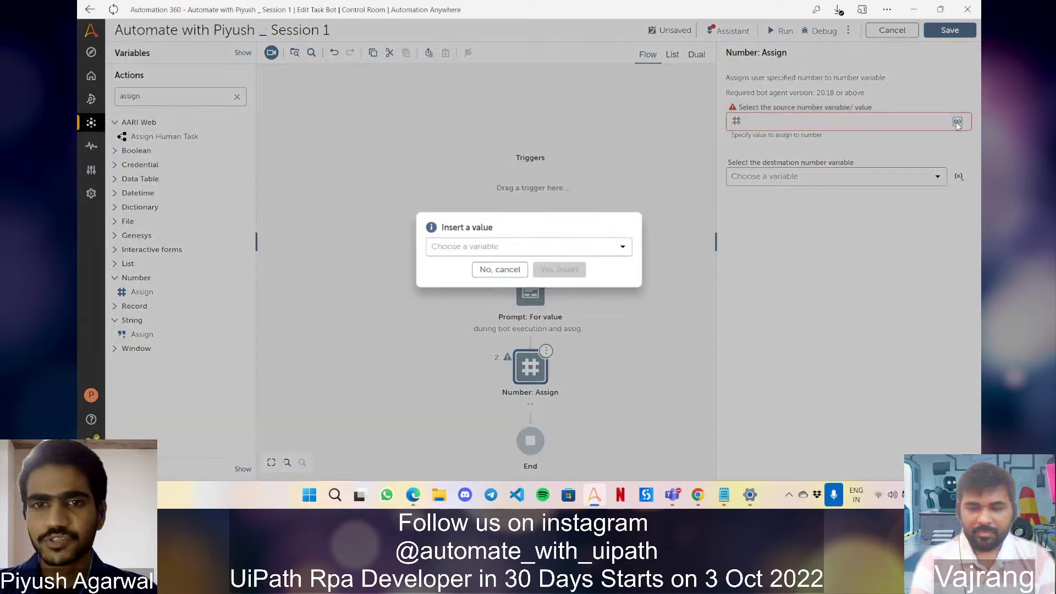
left_click(575, 247)
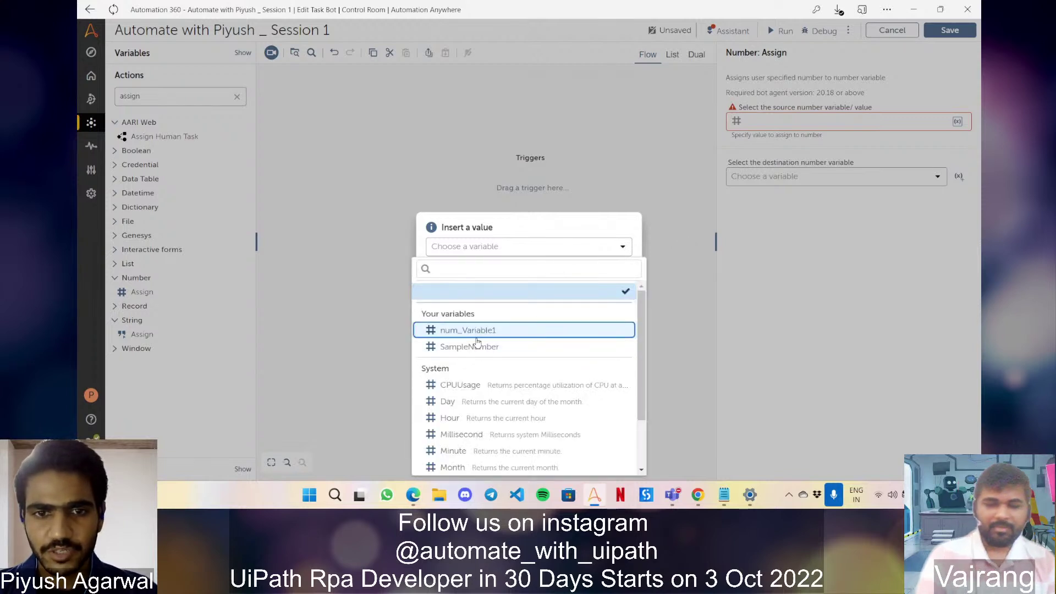
scroll(504, 396, "down", 2)
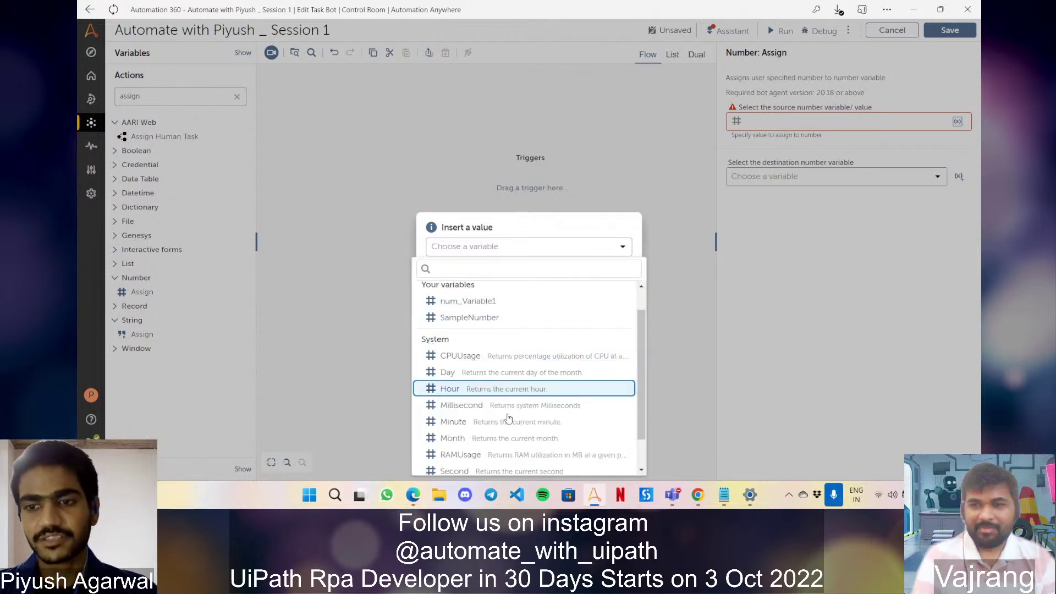
scroll(507, 421, "up", 2)
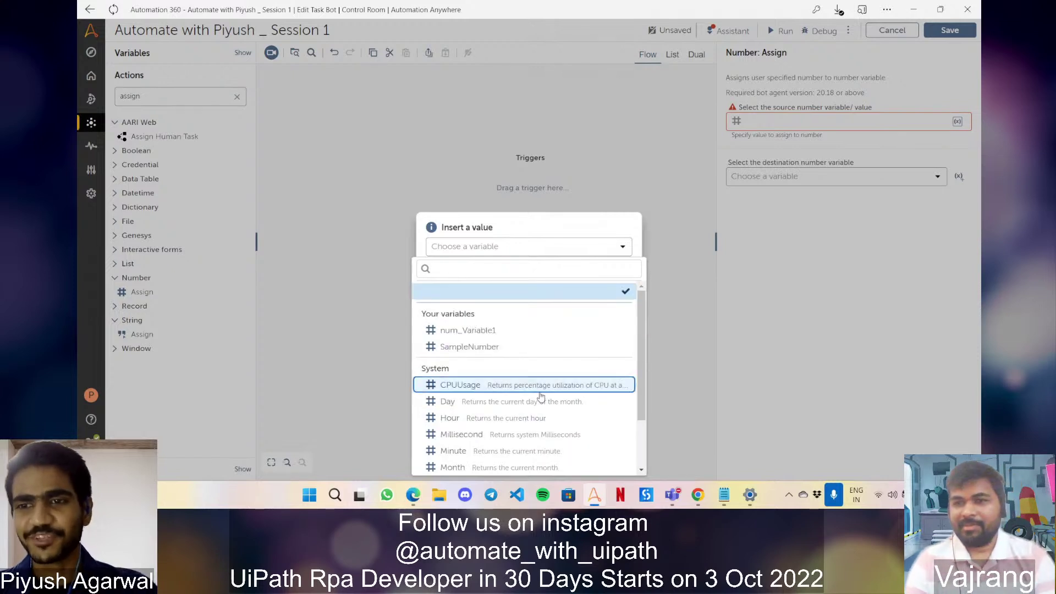
scroll(540, 397, "down", 1)
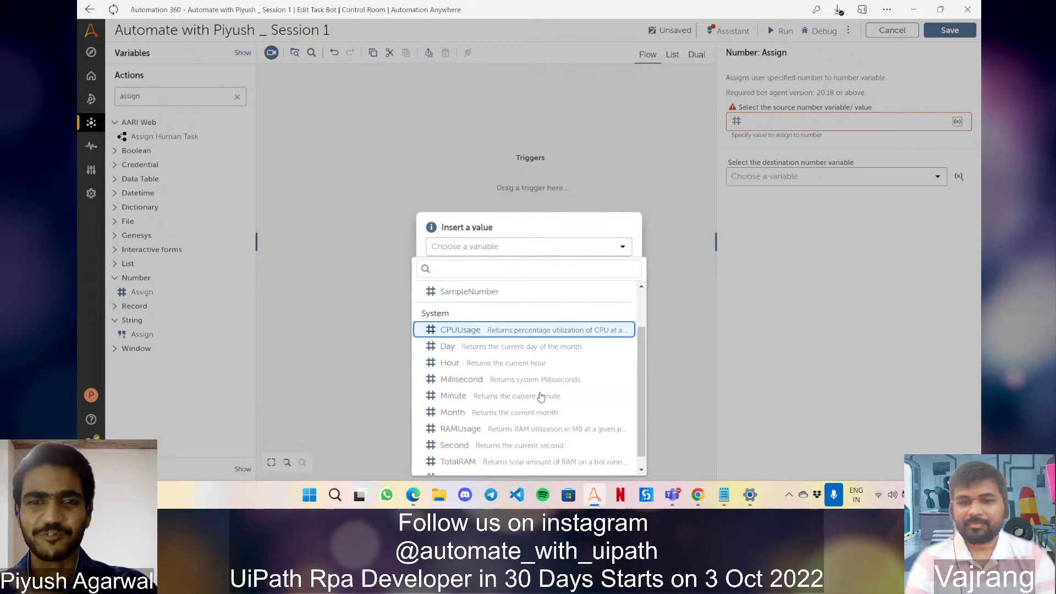
scroll(541, 397, "down", 1)
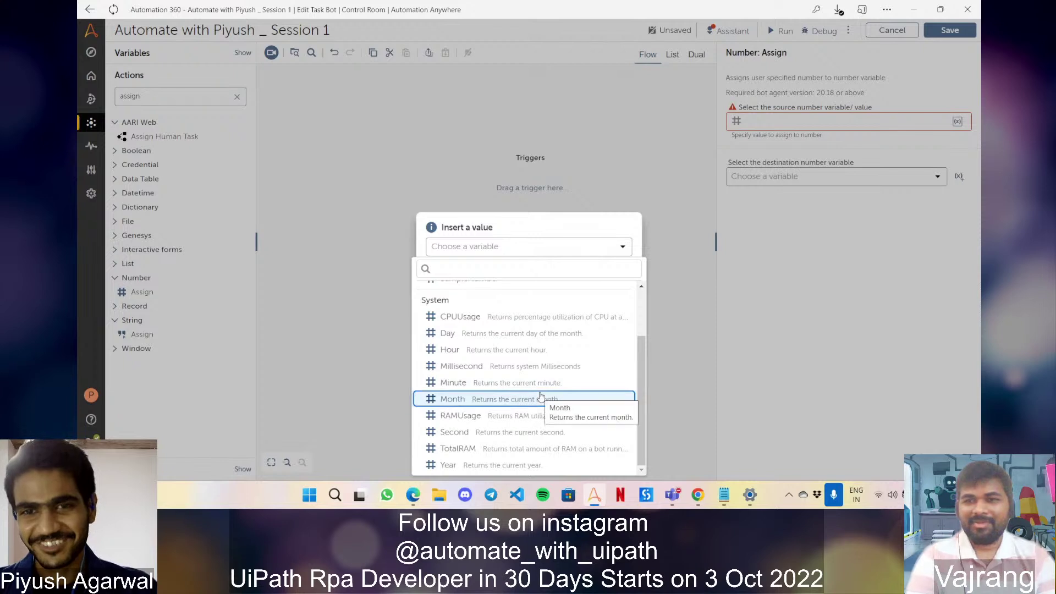
left_click(607, 220)
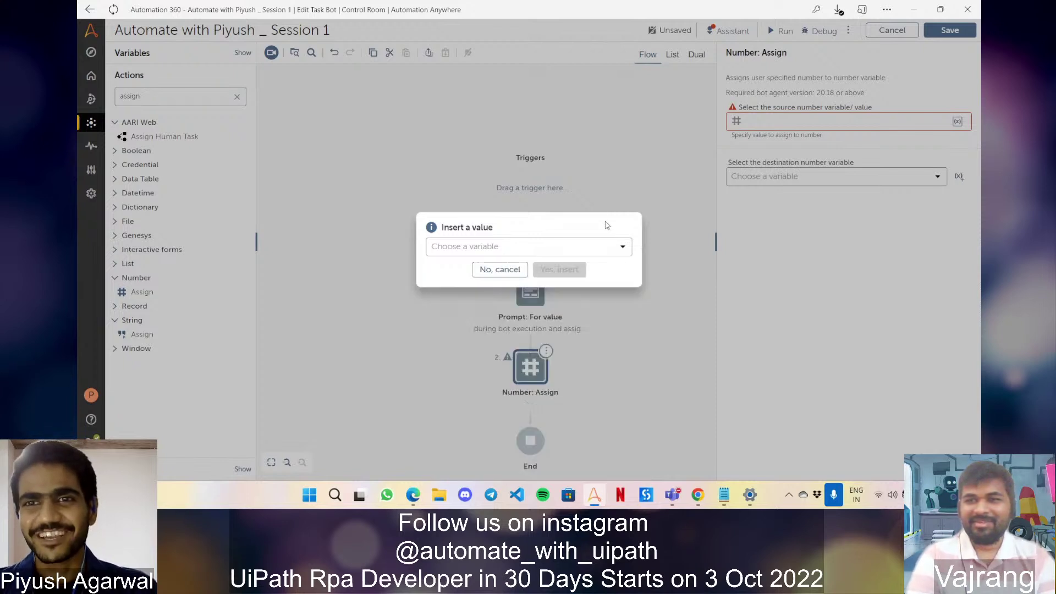
left_click(499, 269)
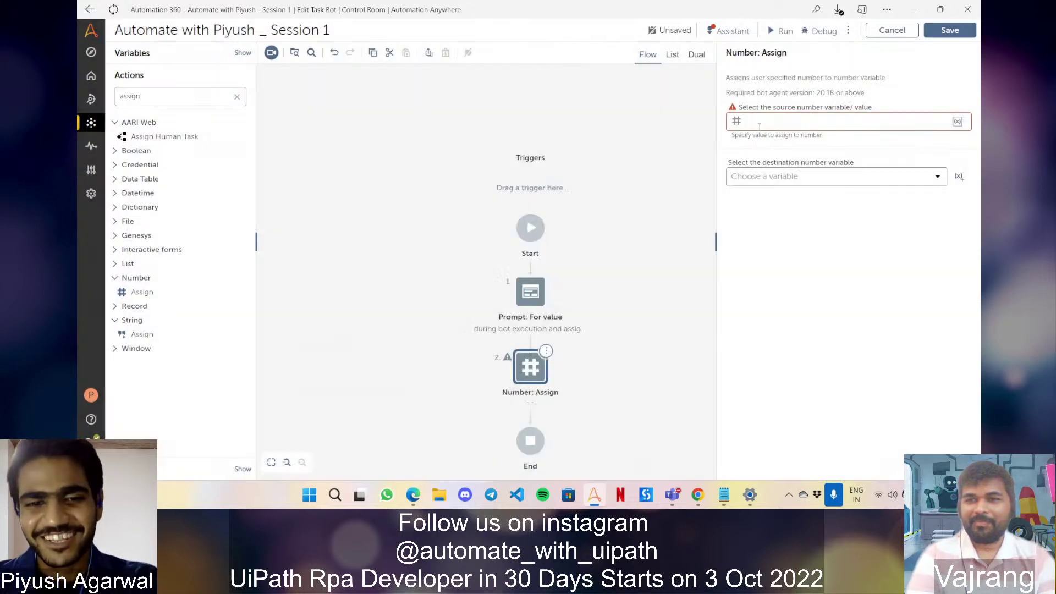
Set the Number Assign source value to $str_Value.String:toNumber$ to convert the entered string to a number.
type("$")
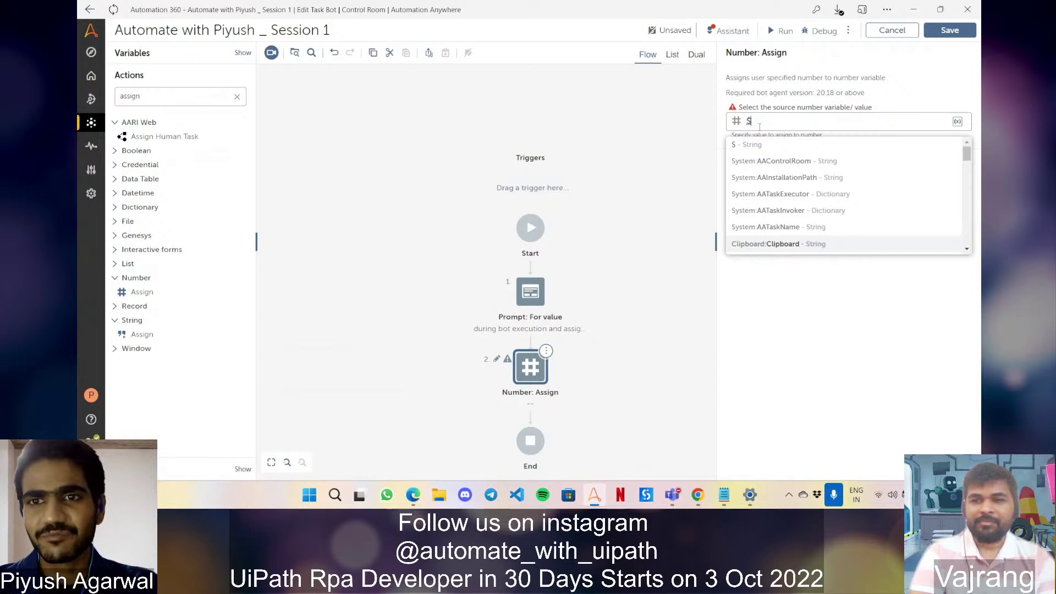
type("str")
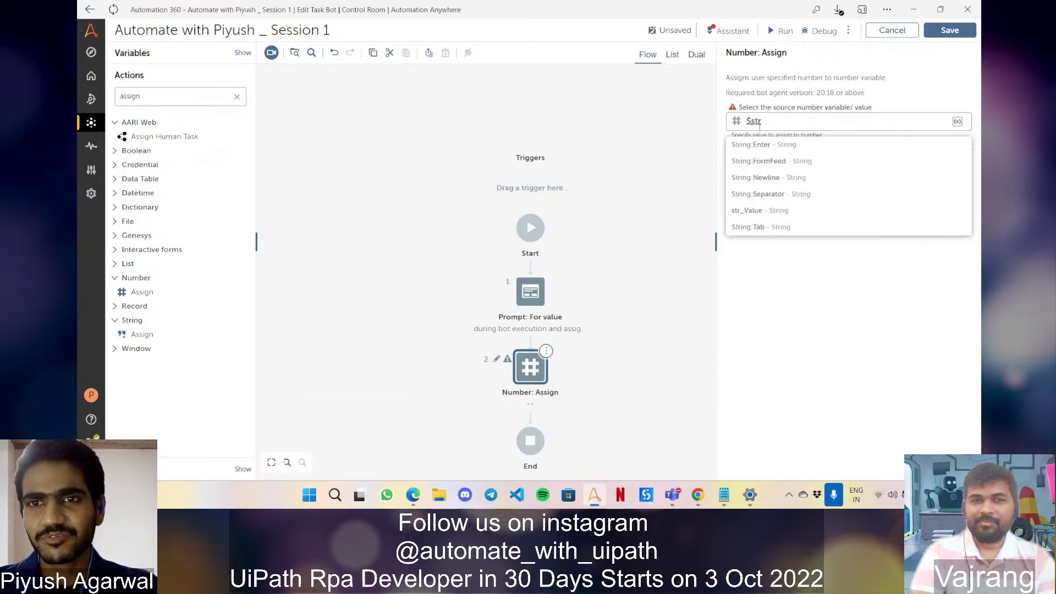
left_click(762, 212)
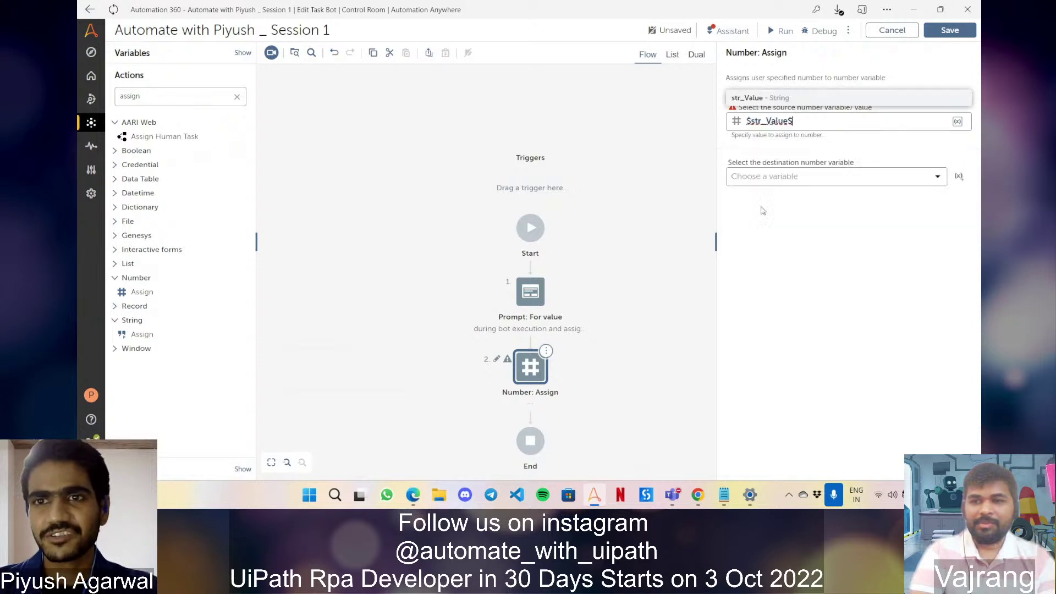
left_click(860, 115)
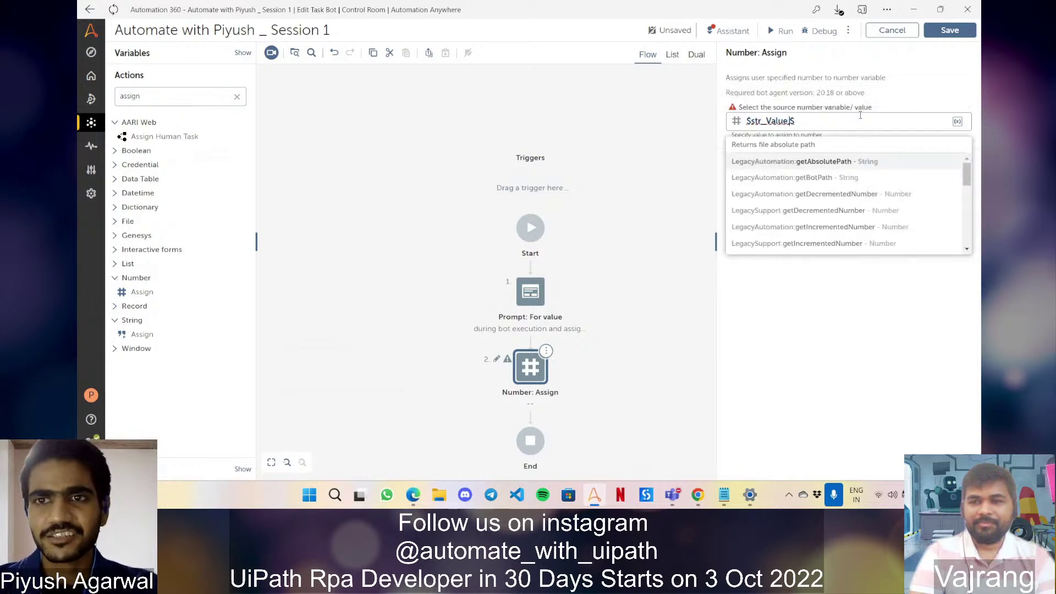
type(".String")
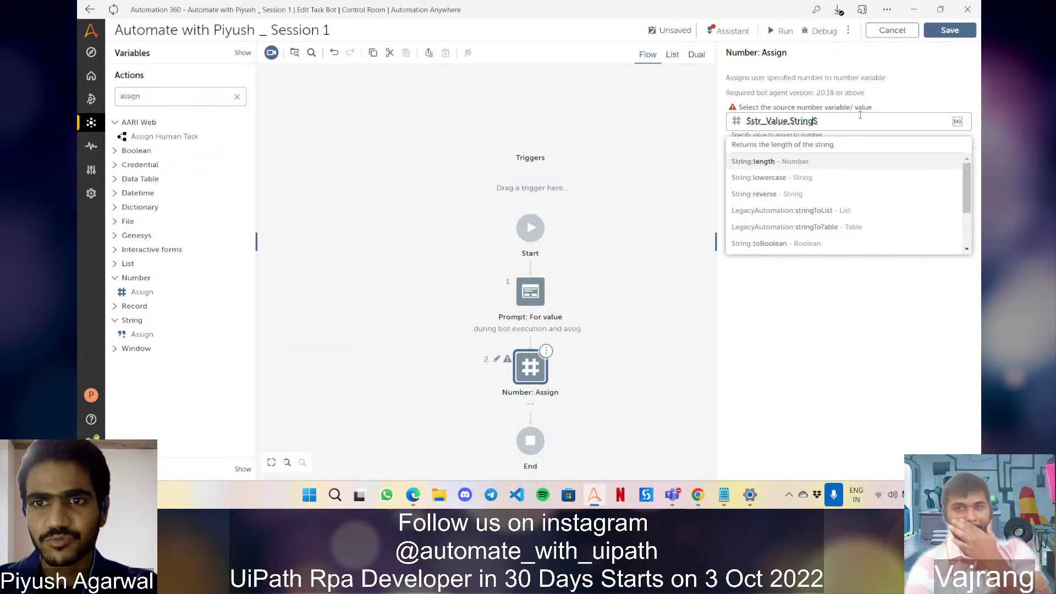
type(":")
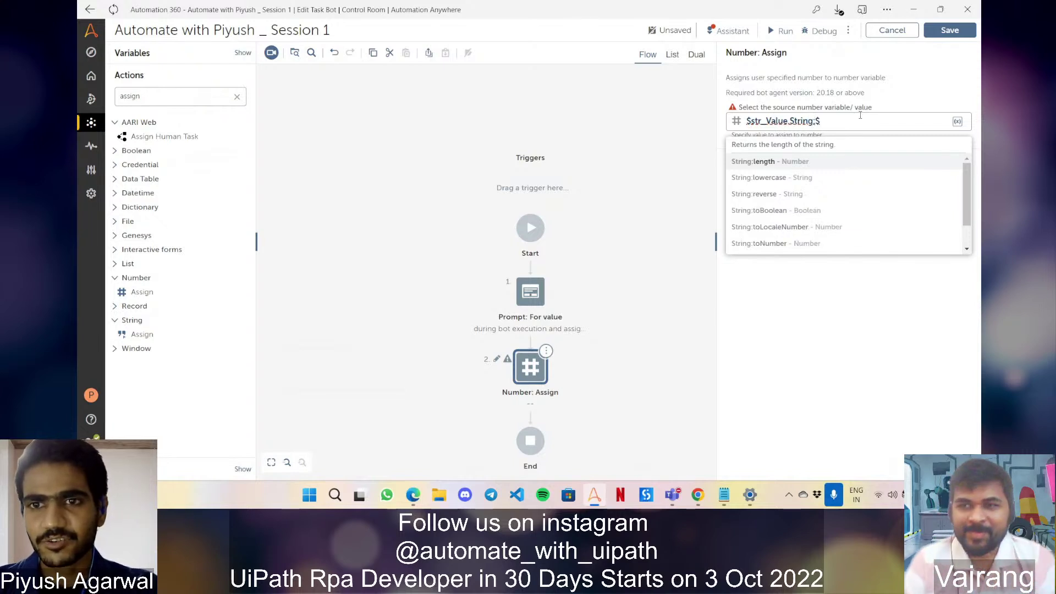
key("Down")
key("Down")
key("Down")
key("Down")
key("Down")
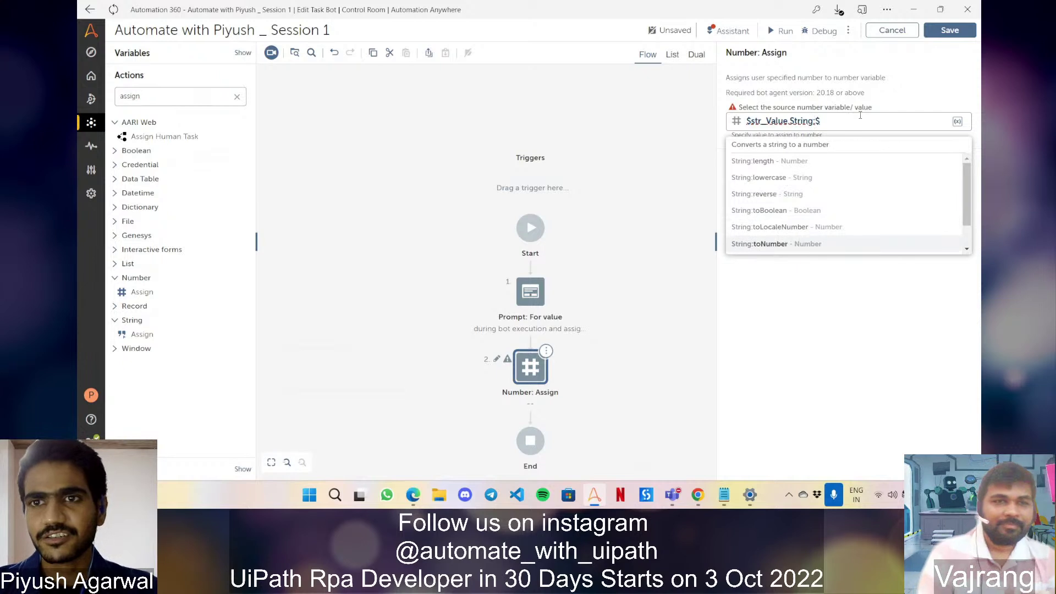
key("Return")
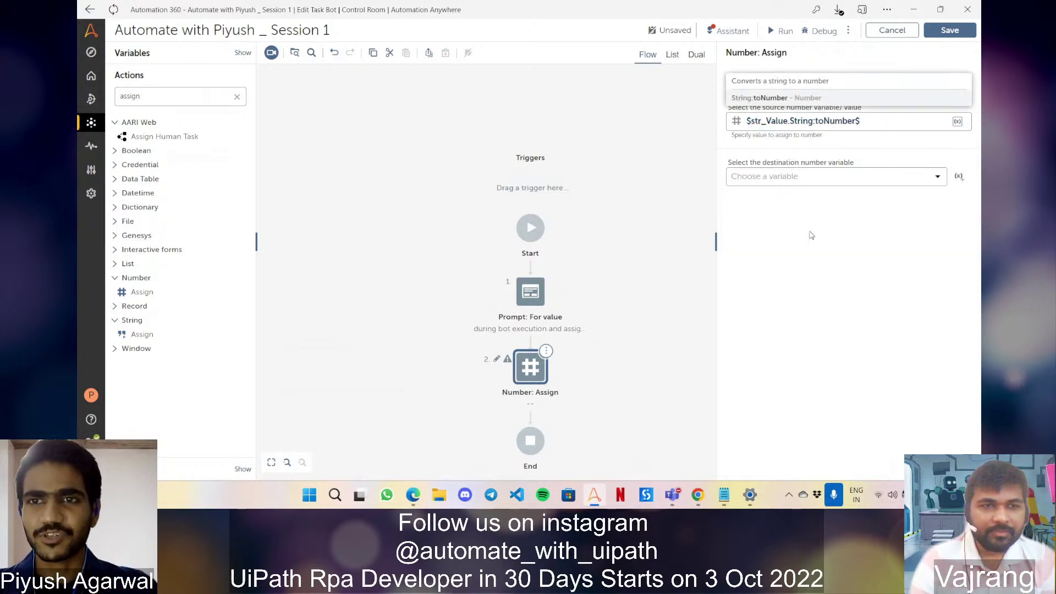
Choose num_Variable1 as the destination variable of the Number Assign action, and clear the action search.
left_click(866, 182)
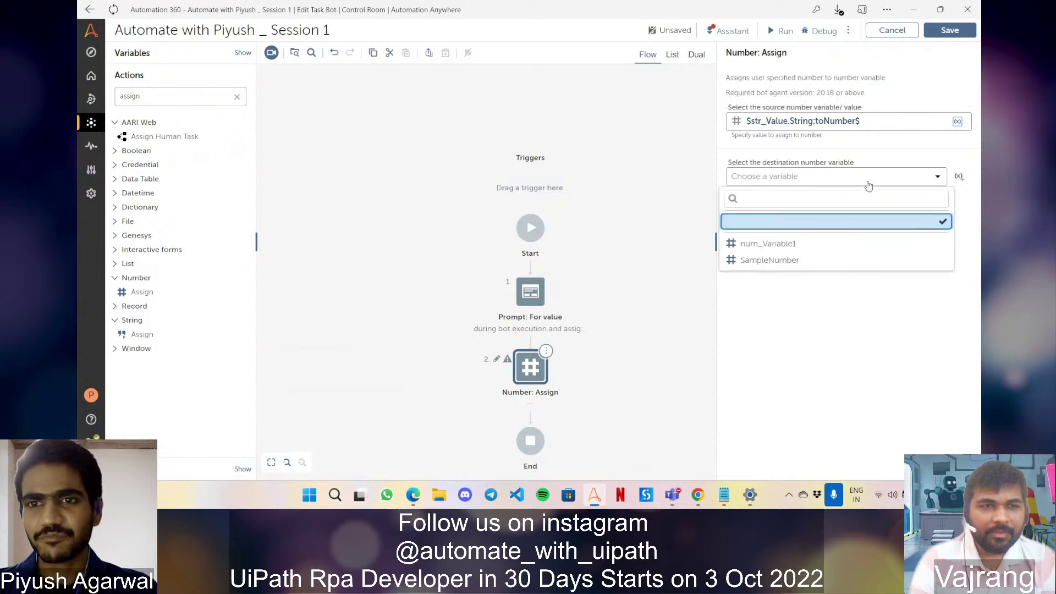
left_click(810, 246)
left_click(641, 367)
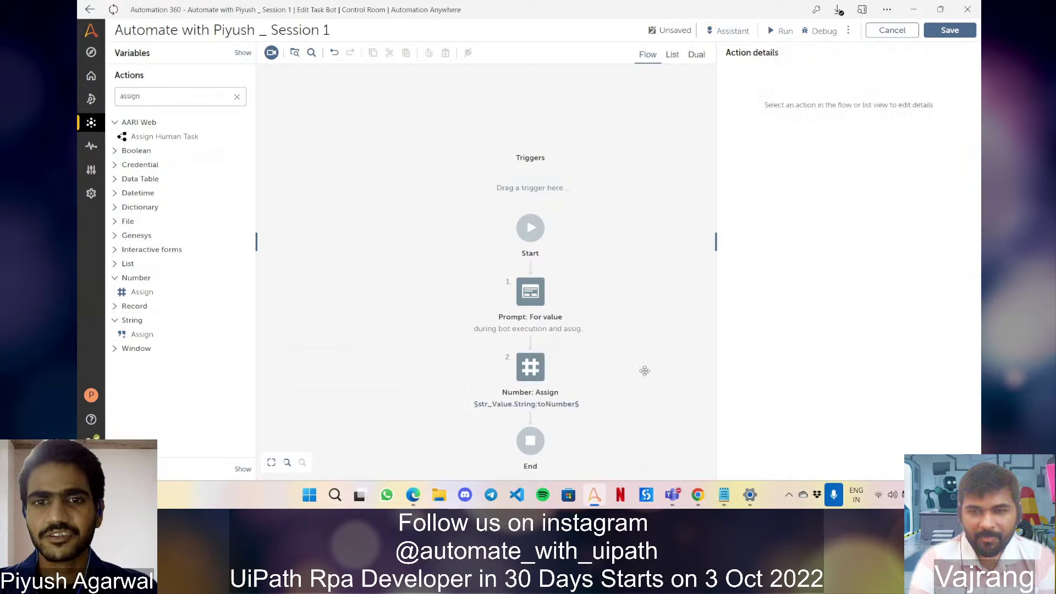
scroll(627, 363, "down", 2)
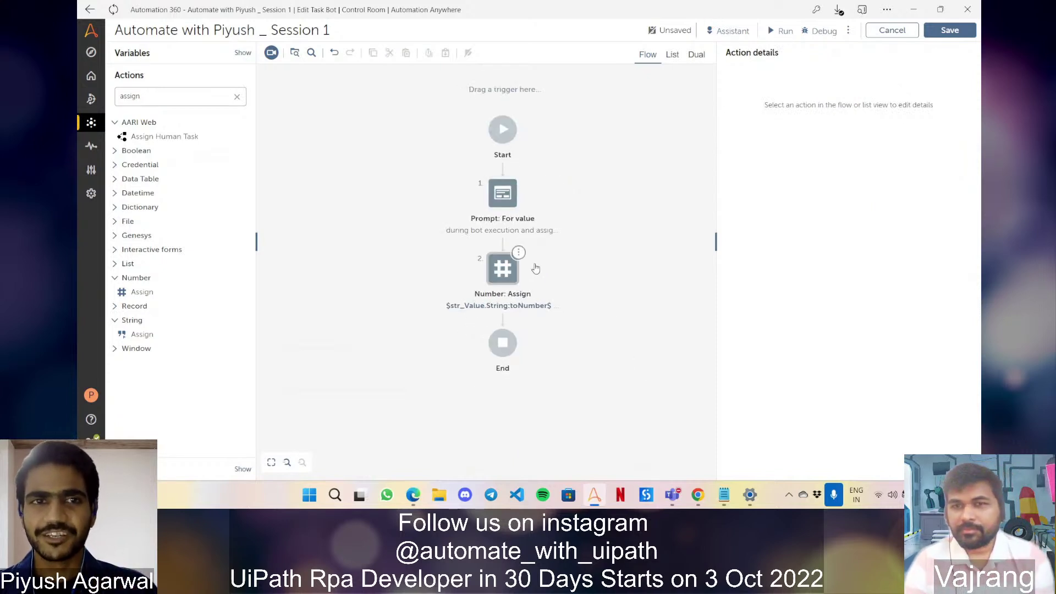
left_click(237, 96)
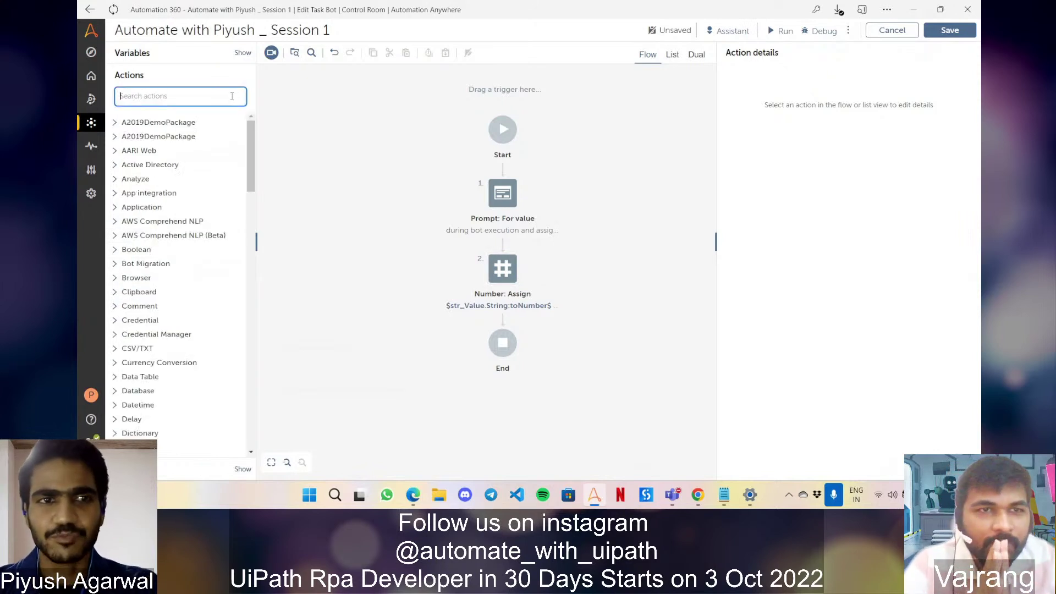
Search the actions for "if" and add the If action between Number Assign and End.
type("if")
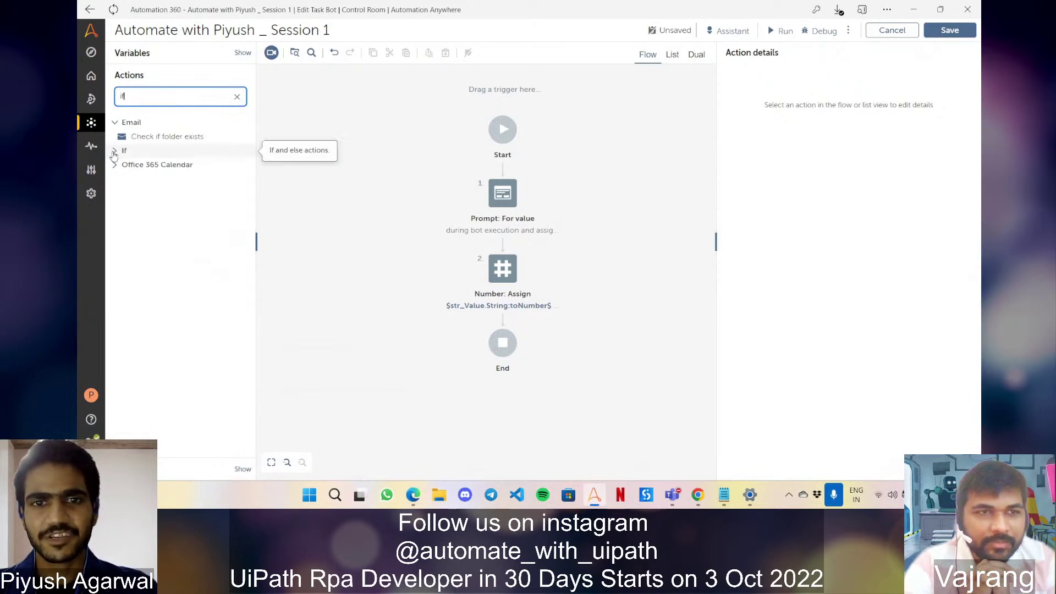
left_click(115, 151)
left_click_drag(130, 165, 550, 321)
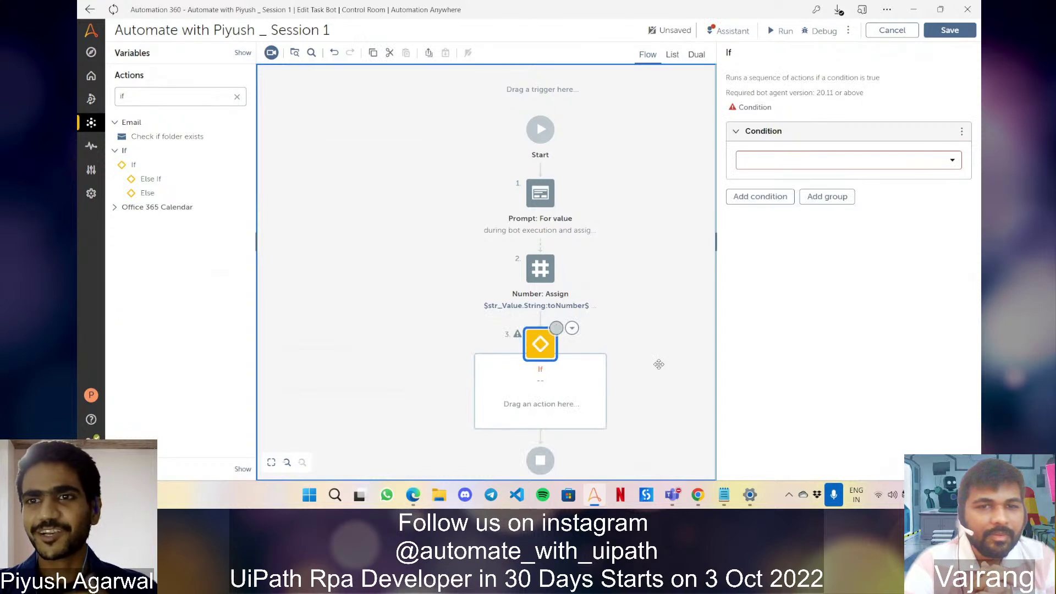
Set the If action's condition type to Number condition from the Number package.
left_click(904, 163)
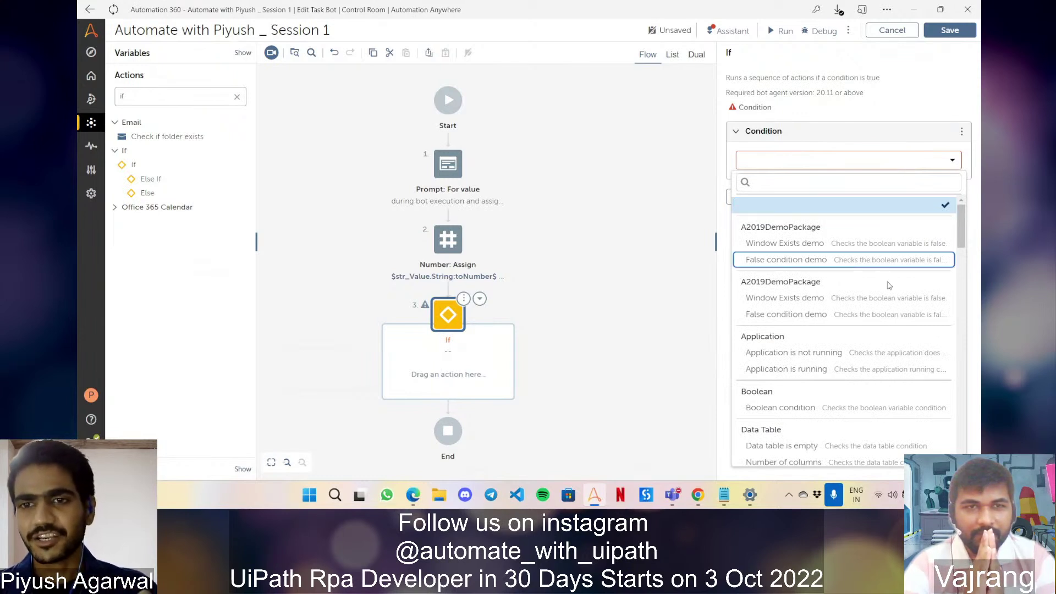
scroll(890, 285, "down", 3)
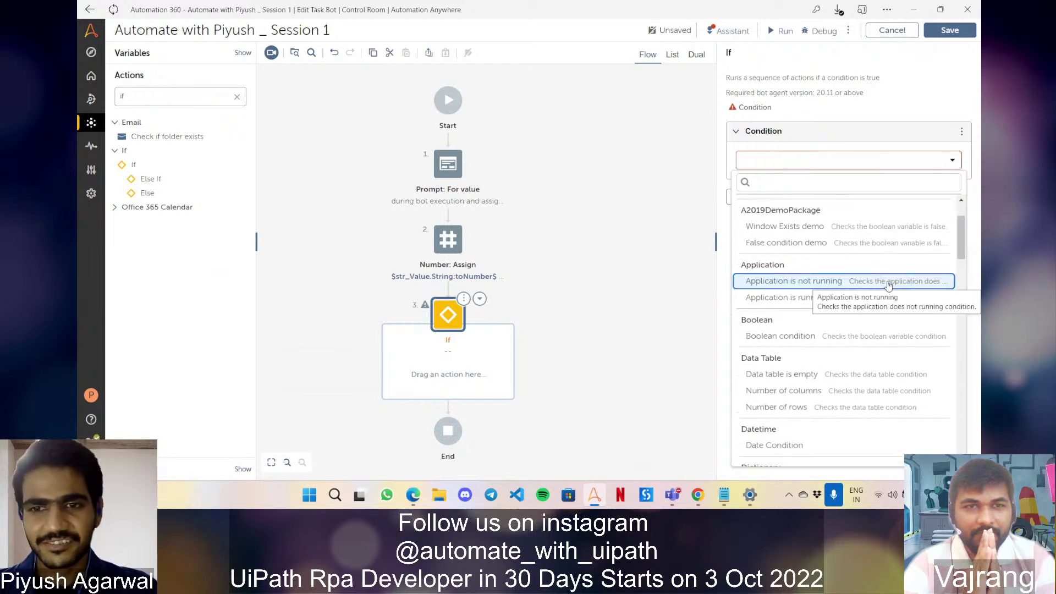
scroll(889, 285, "down", 15)
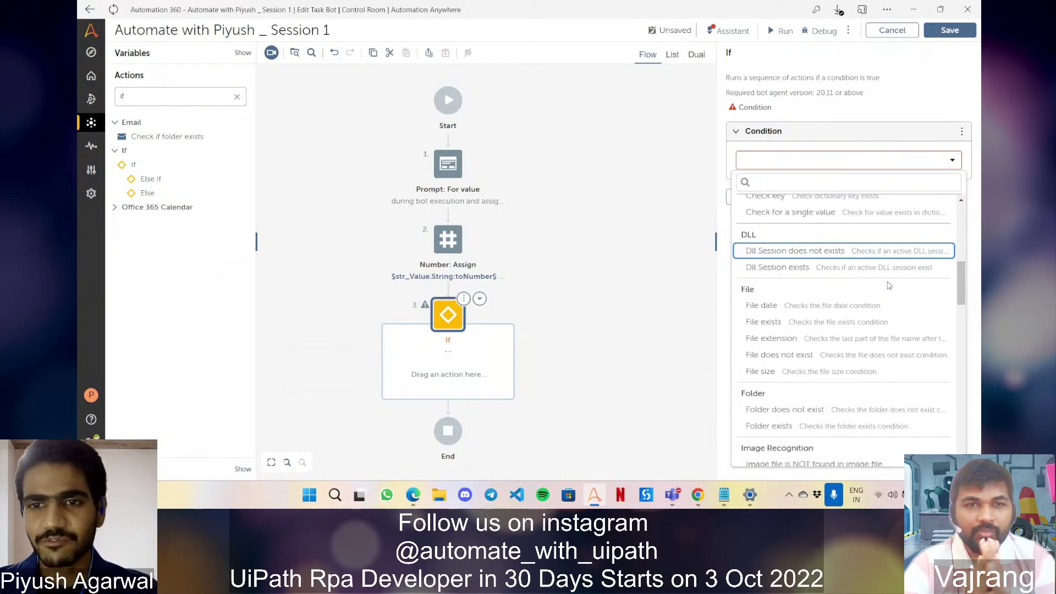
scroll(889, 285, "down", 15)
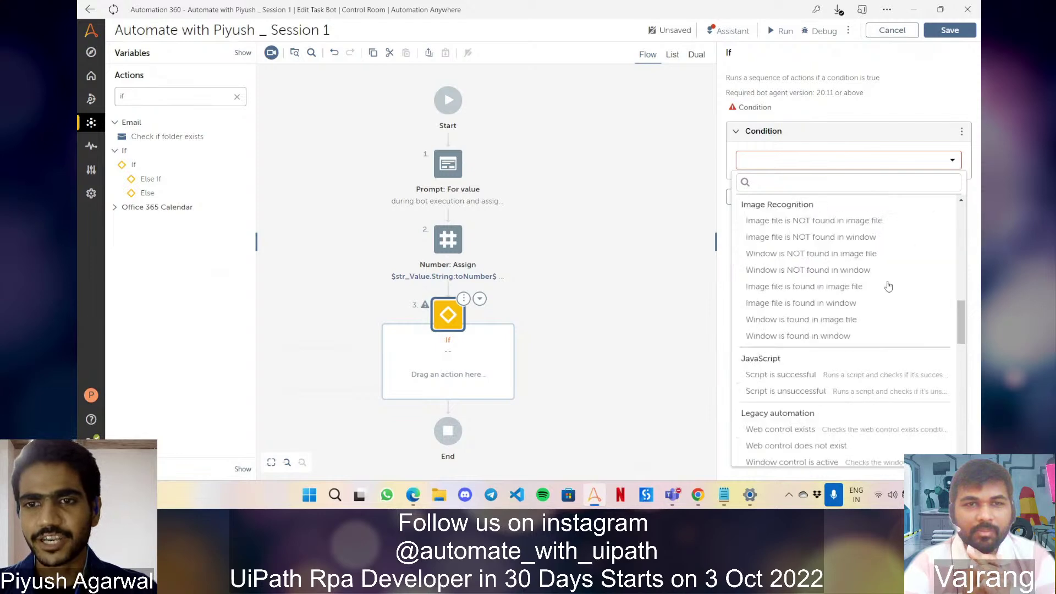
scroll(888, 285, "down", 10)
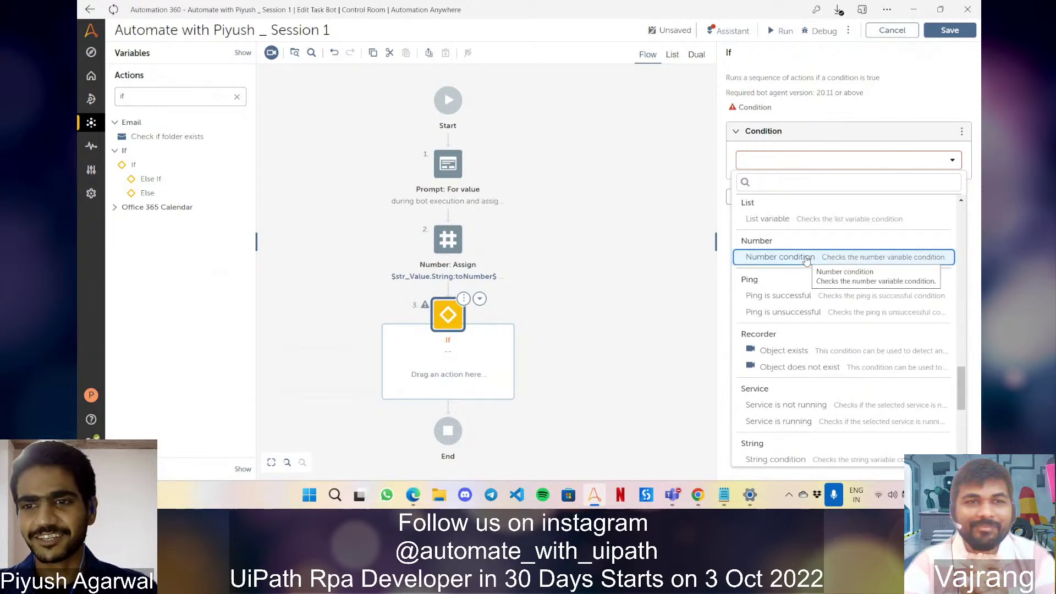
left_click(807, 258)
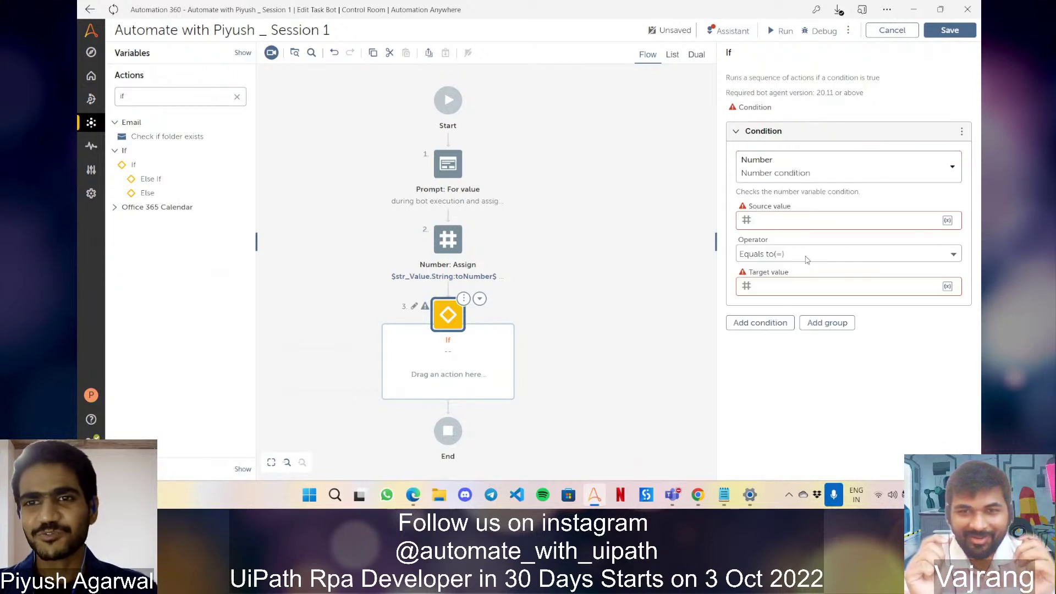
Examine the condition types and the number comparison operators offered for the If action.
left_click(796, 219)
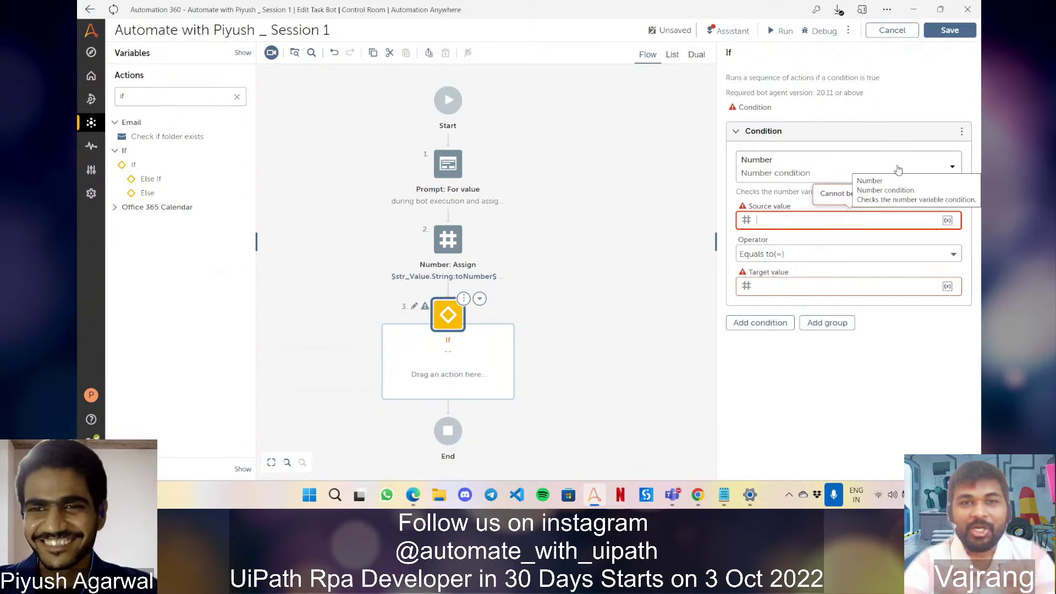
left_click(897, 169)
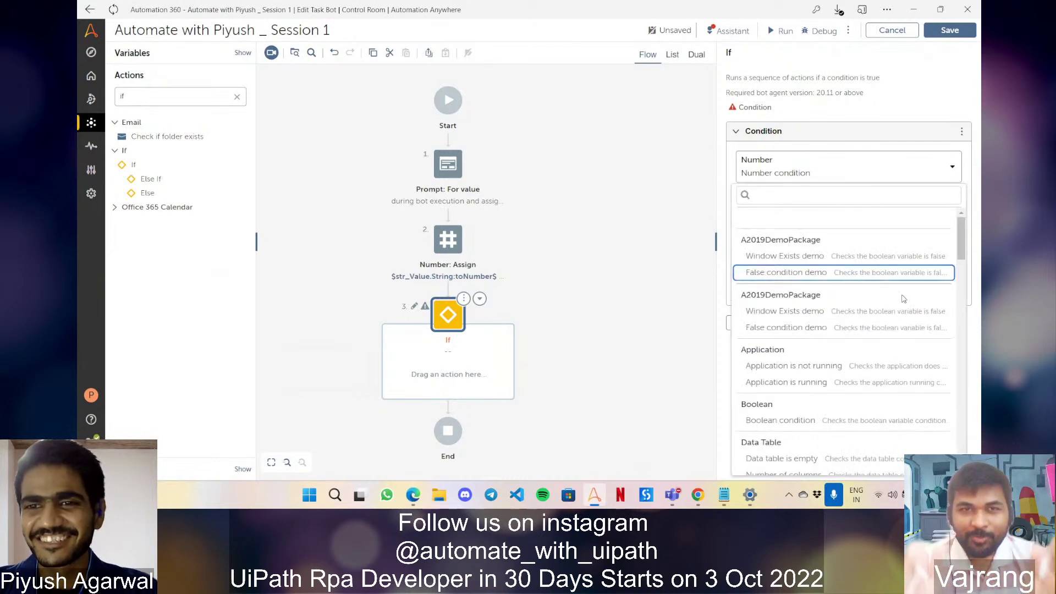
scroll(929, 314, "down", 3)
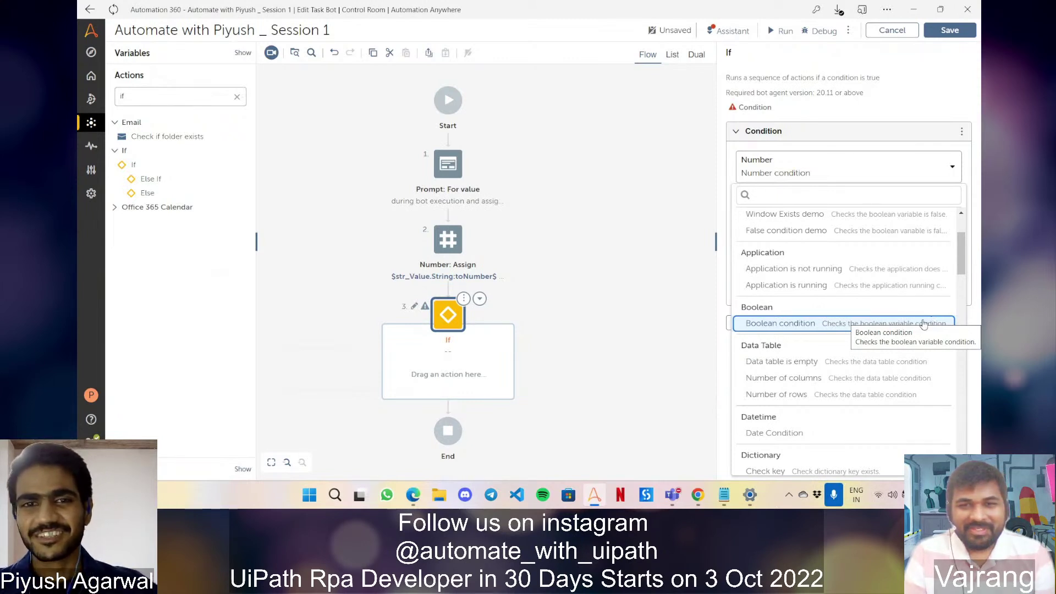
left_click(686, 299)
left_click(448, 314)
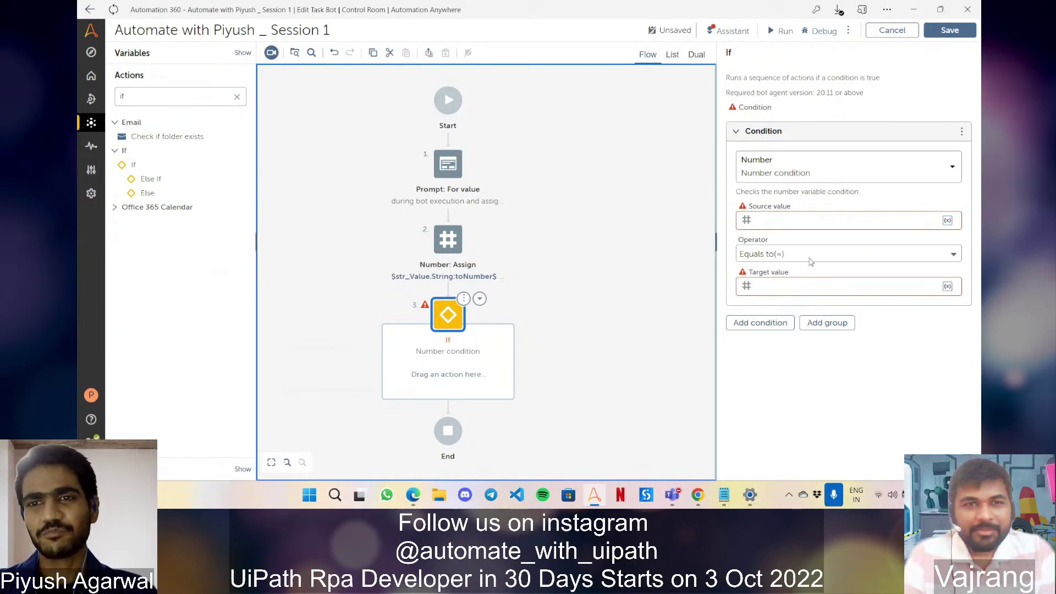
left_click(809, 261)
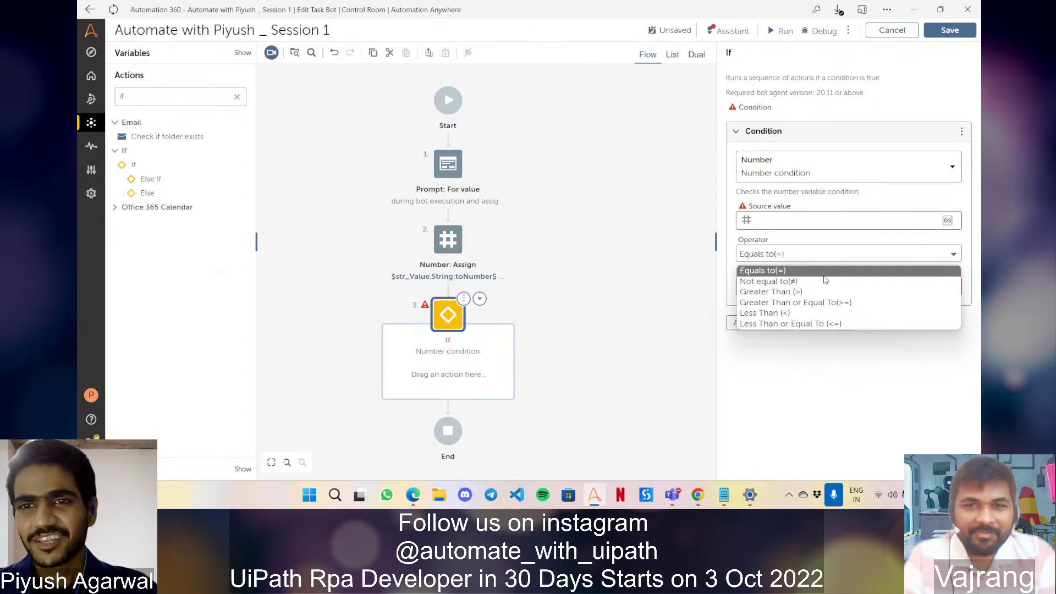
left_click(790, 224)
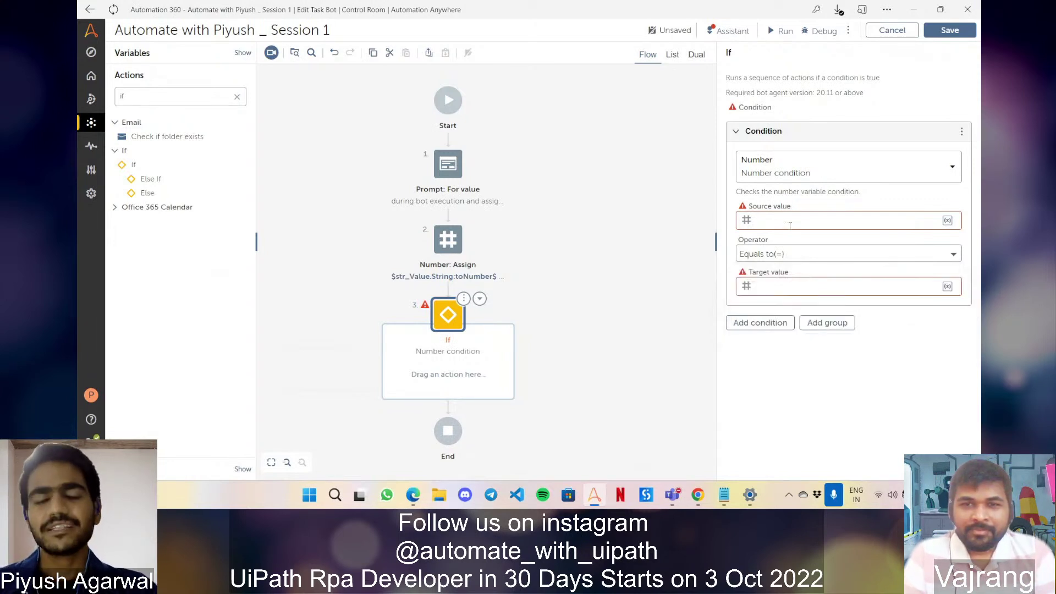
Insert the variable num_Variable1 as the source value of the If number condition.
left_click(790, 222)
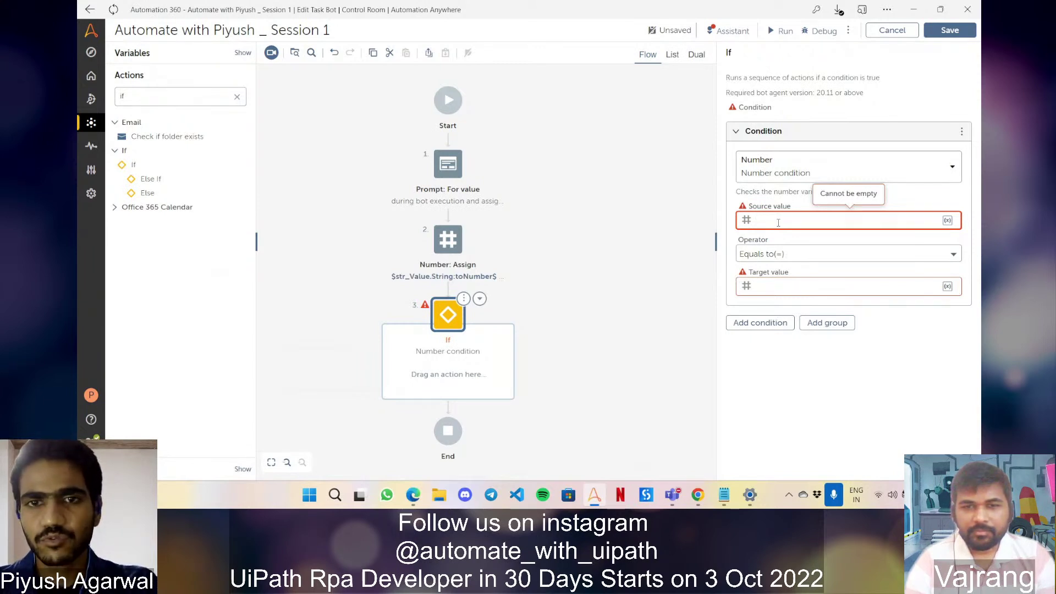
key("F2")
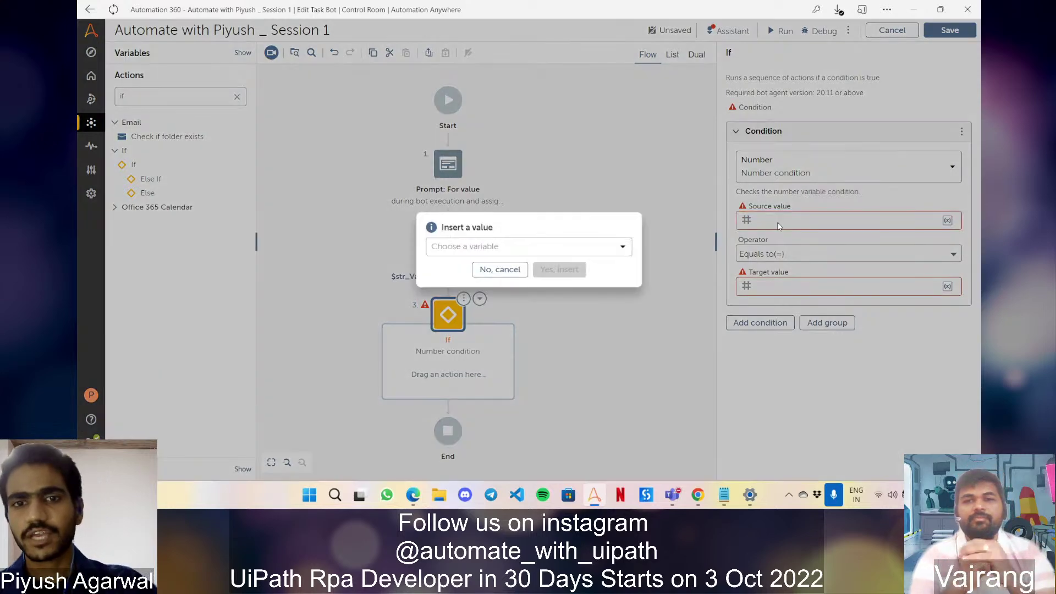
left_click(607, 252)
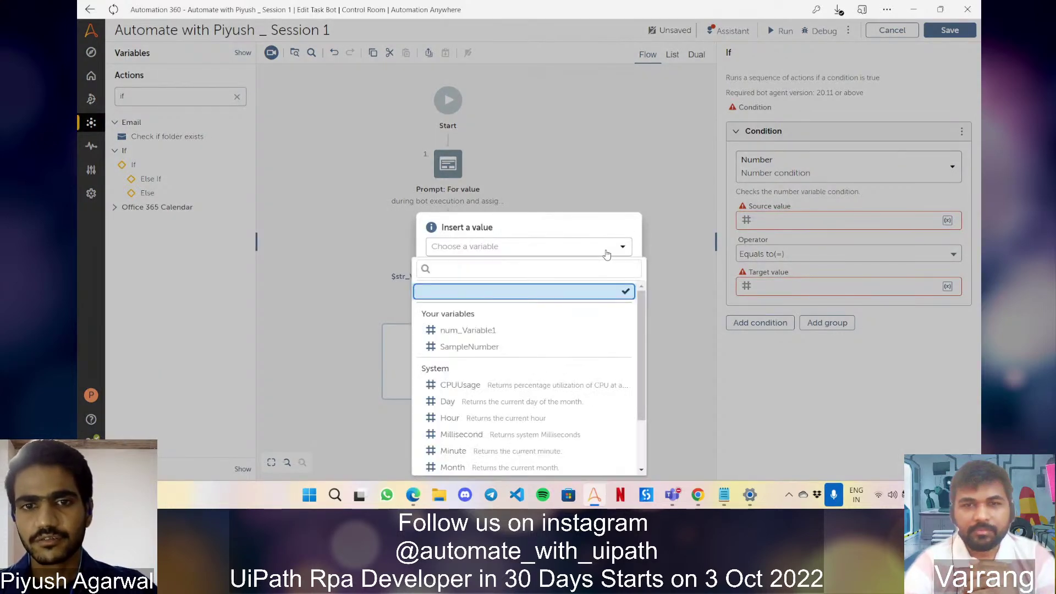
left_click(508, 331)
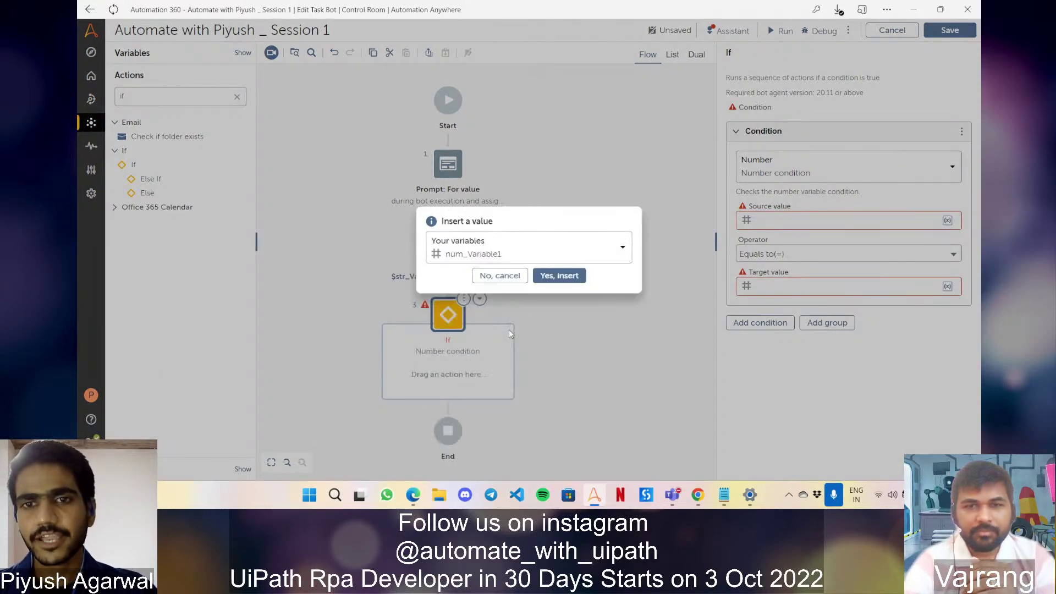
left_click(559, 275)
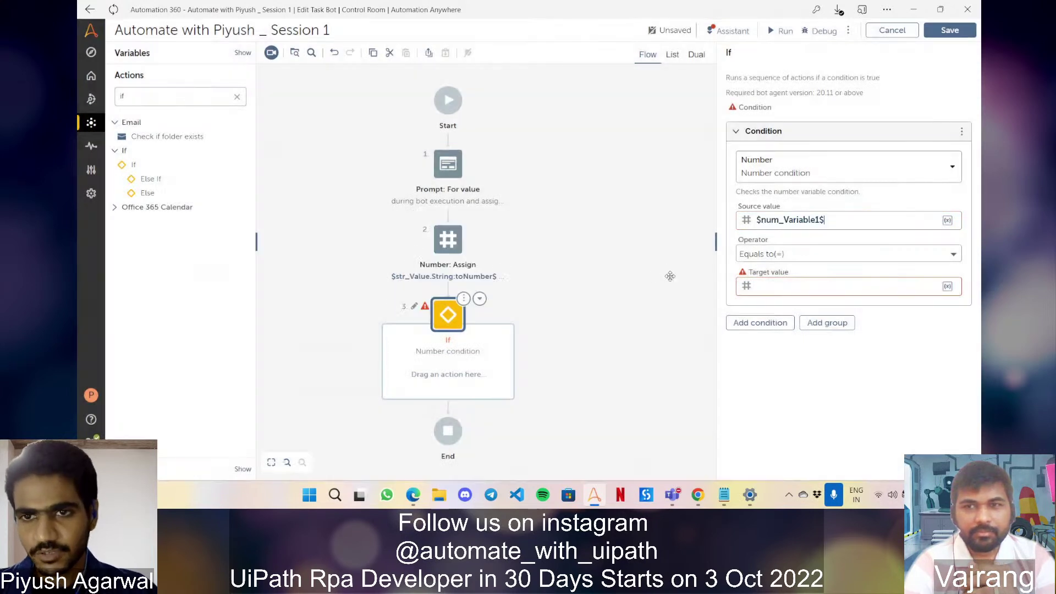
left_click(755, 289)
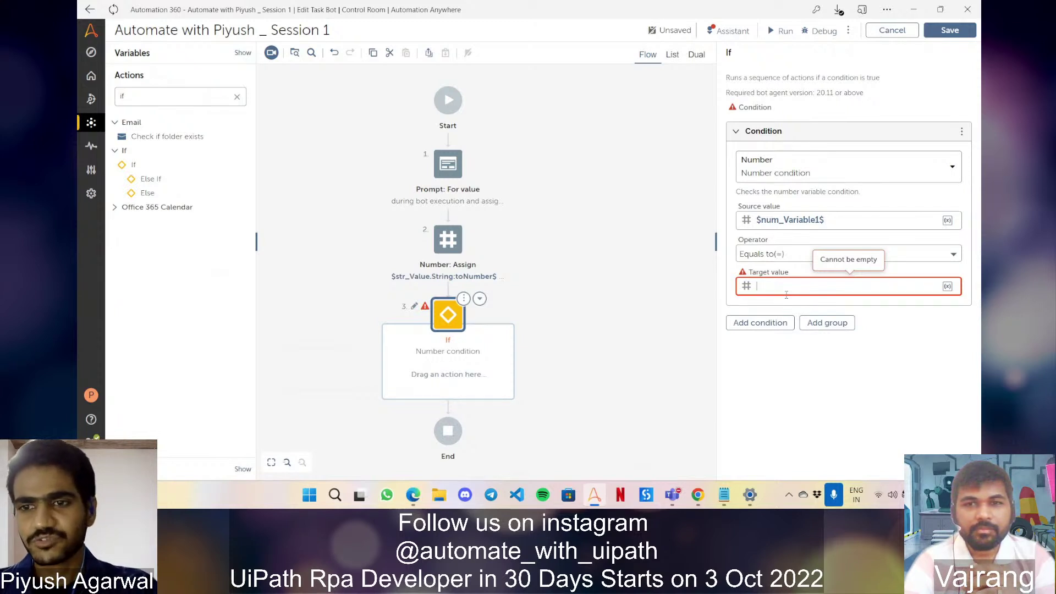
type("$")
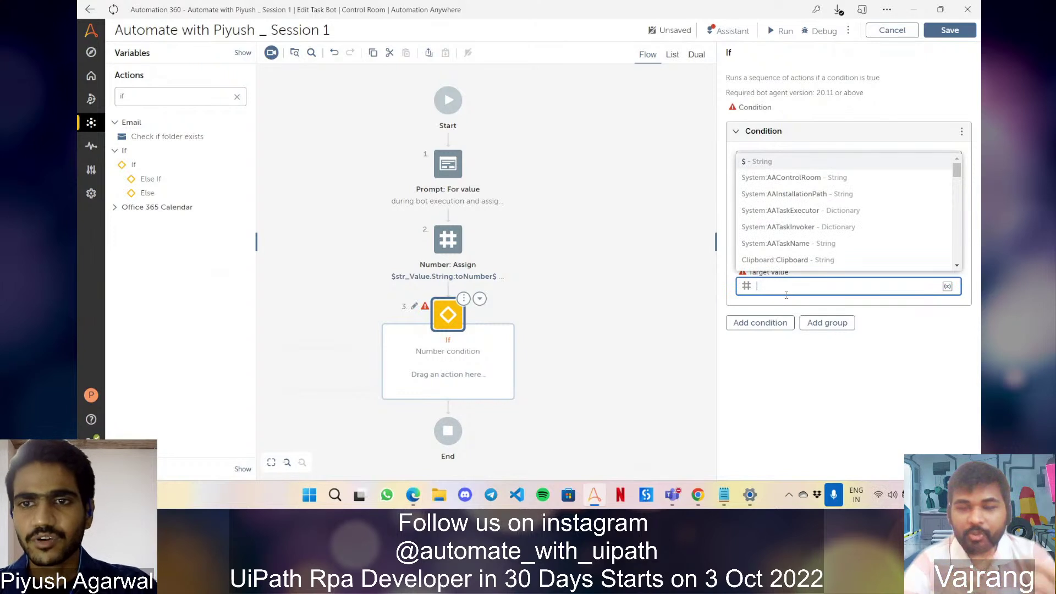
key("BackSpace")
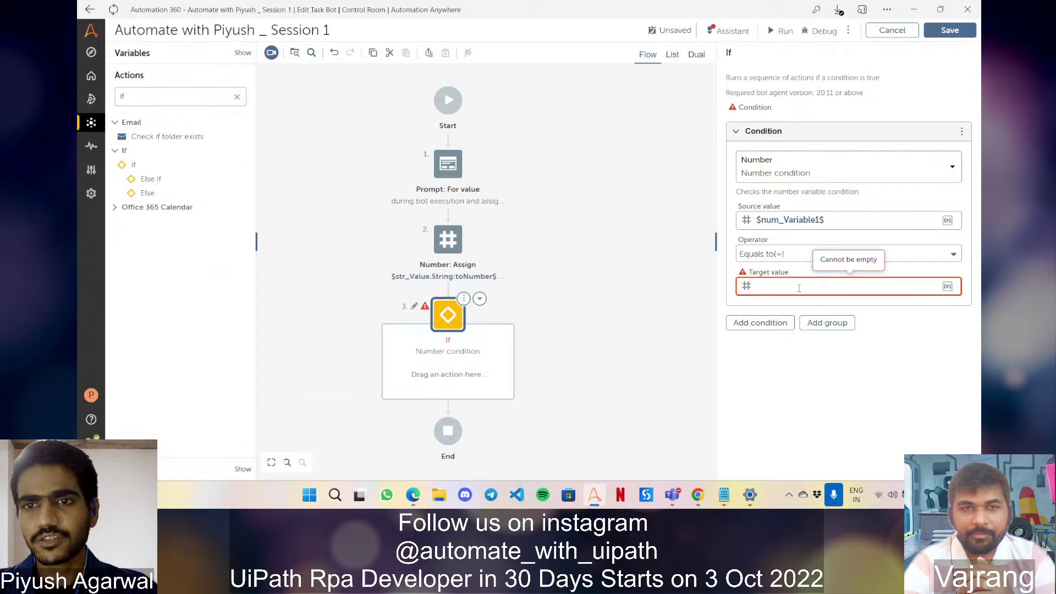
left_click(835, 220)
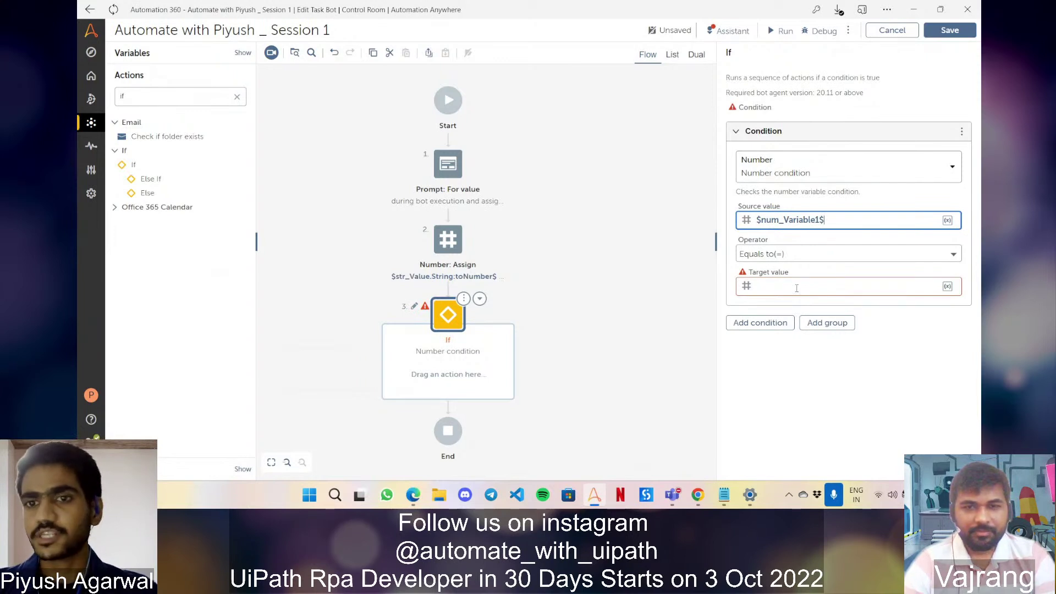
Set the number condition's target value to 10 and its operator to Less Than (<).
left_click(766, 291)
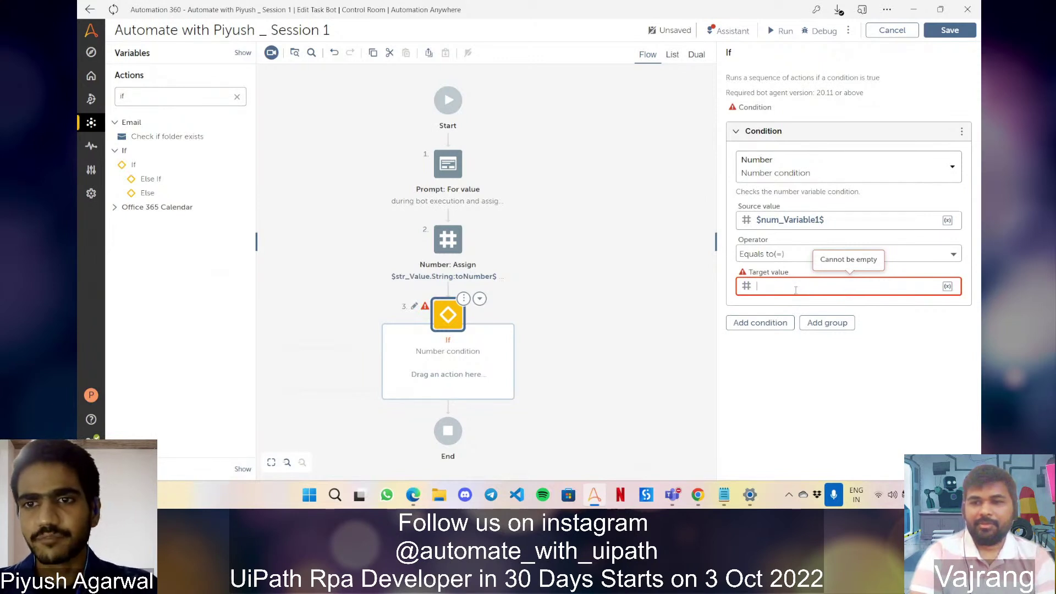
type("10")
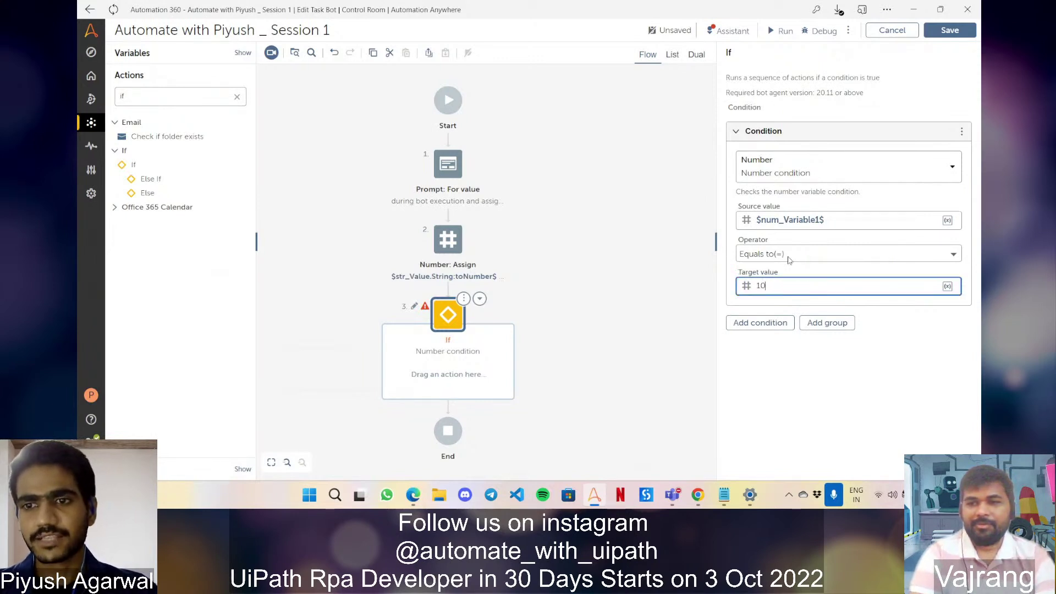
left_click(789, 260)
left_click(781, 313)
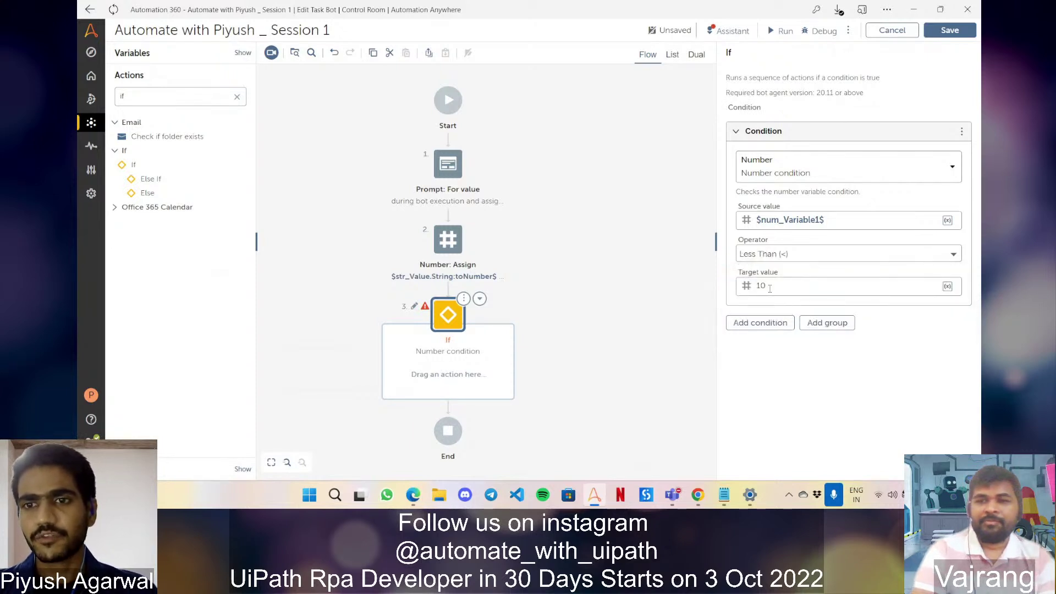
Add a second condition to the If action and view the options for managing it.
left_click(763, 324)
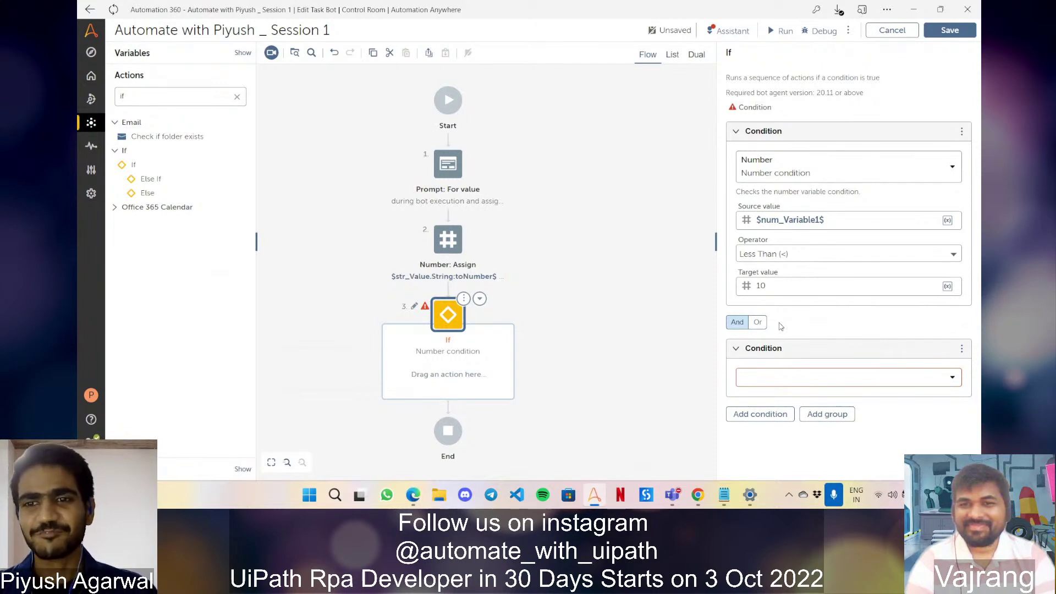
left_click(919, 454)
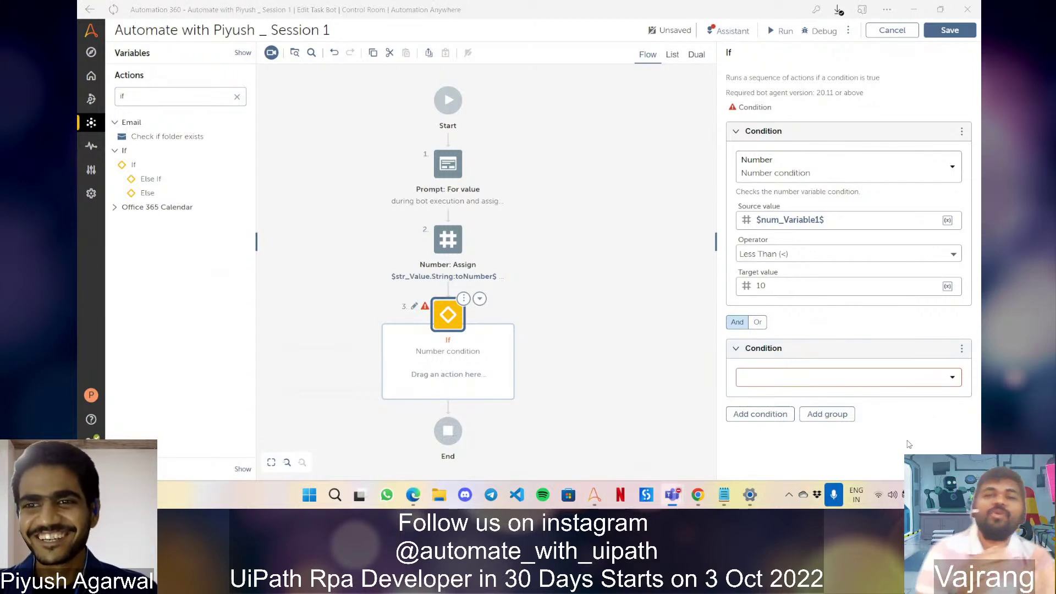
left_click(962, 349)
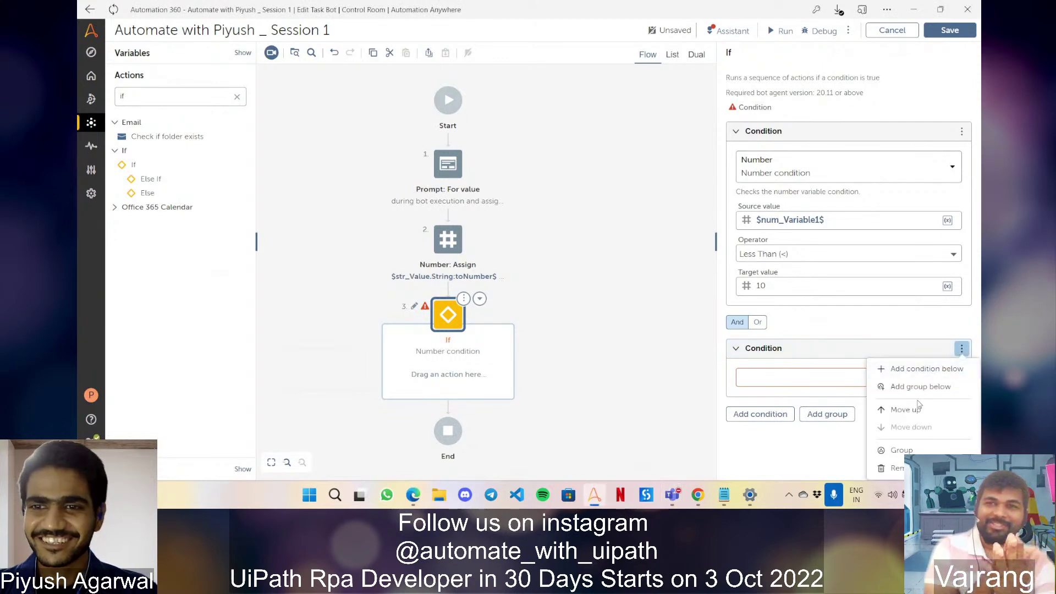
left_click(748, 458)
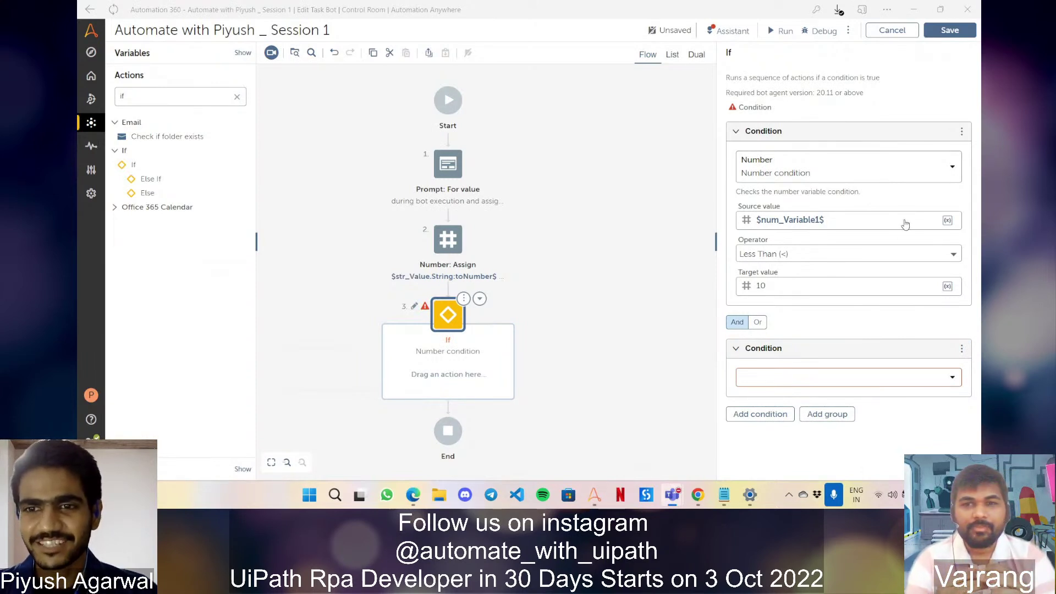
Add a condition group below the second condition, view its options, and collapse the group.
left_click(816, 414)
scroll(832, 412, "down", 1)
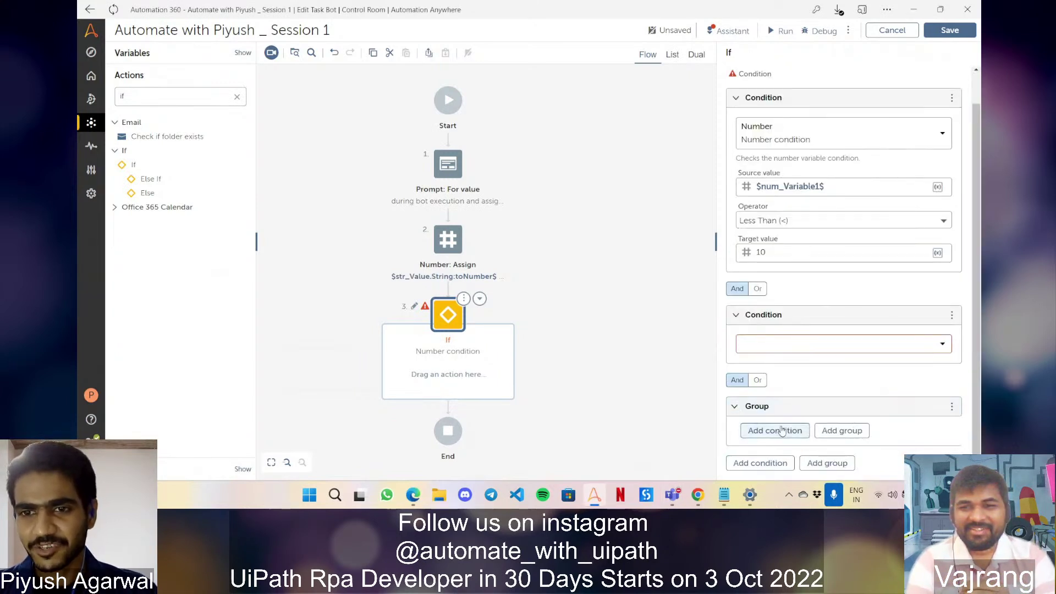
left_click(952, 407)
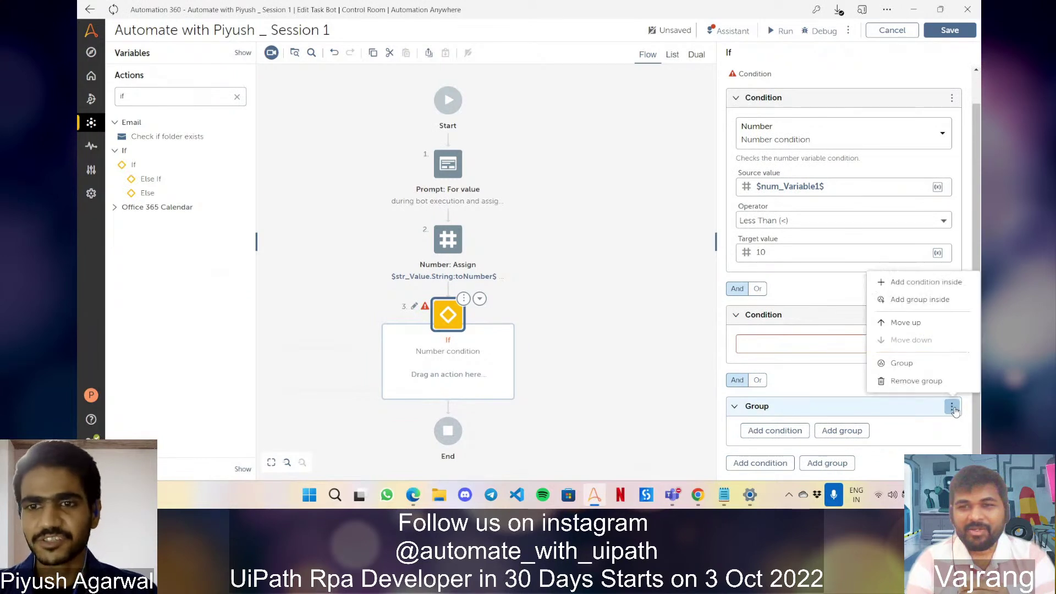
left_click(807, 408)
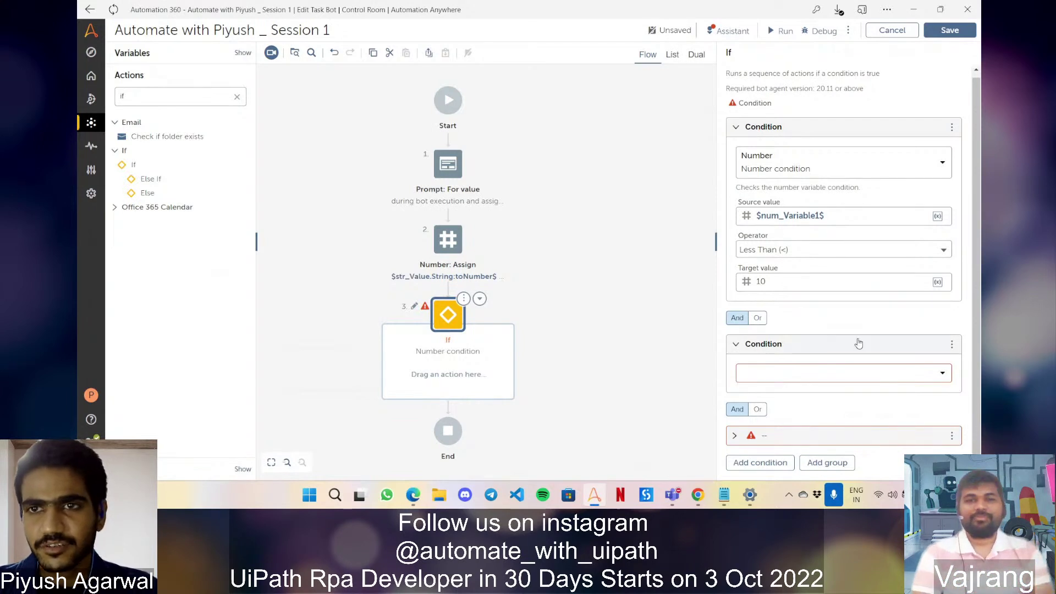
scroll(836, 341, "up", 1)
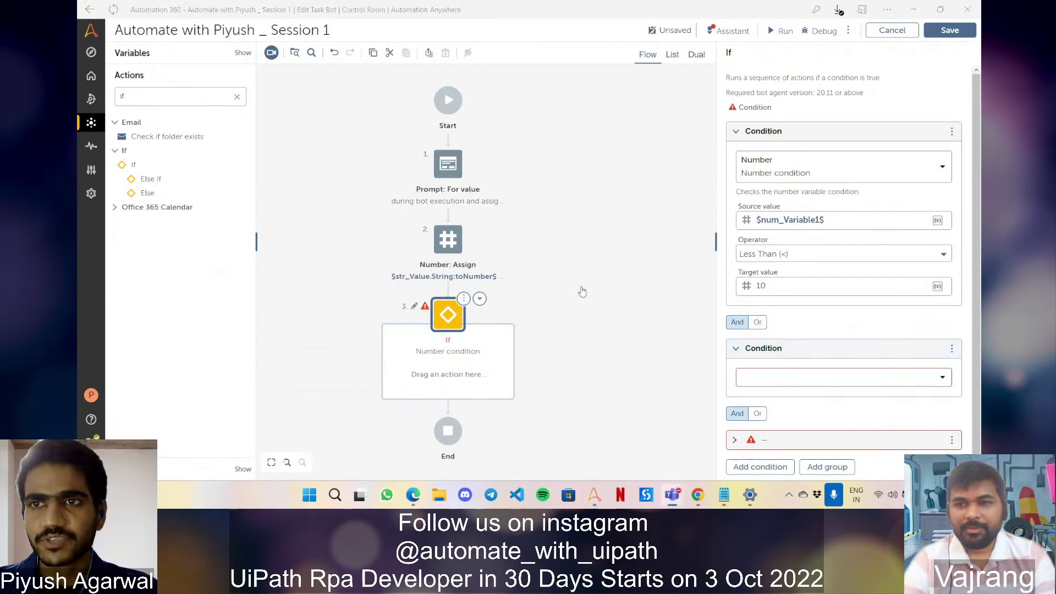
left_click(925, 227)
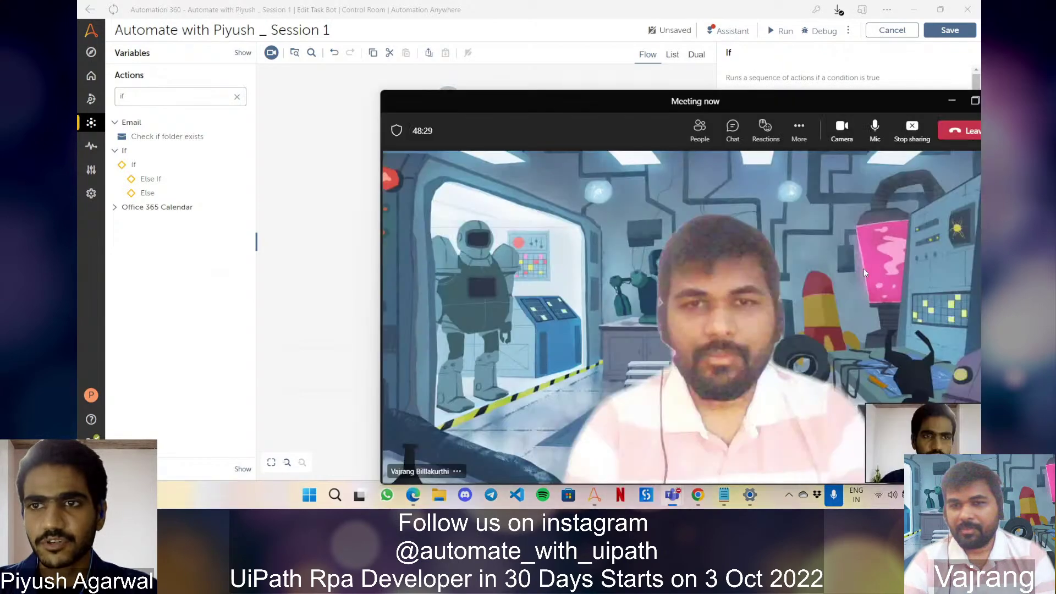
Remove the empty second condition and the condition group from the If action, keeping only the number condition.
left_click(957, 103)
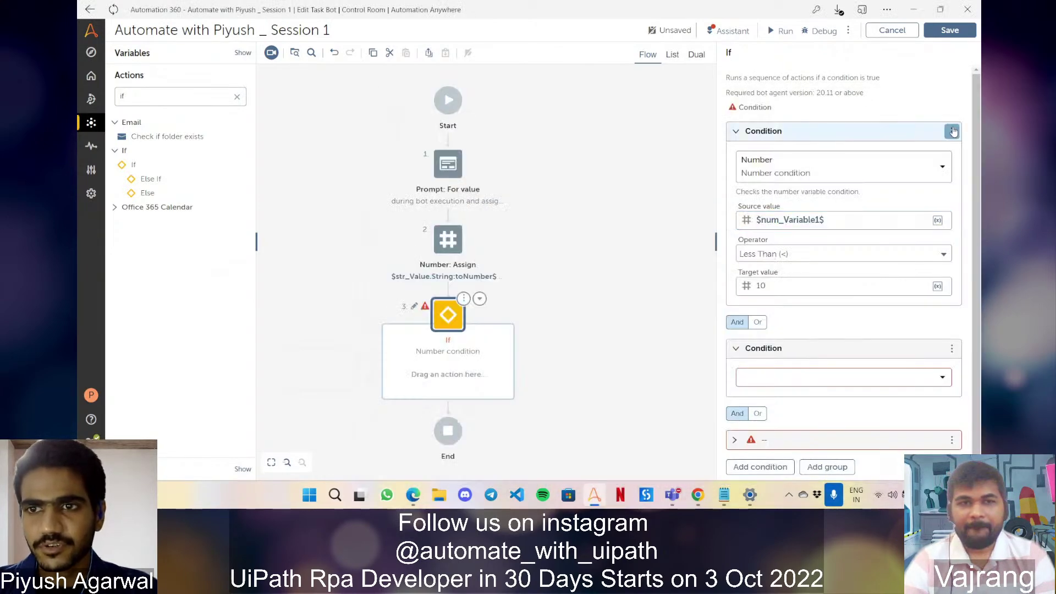
left_click(952, 131)
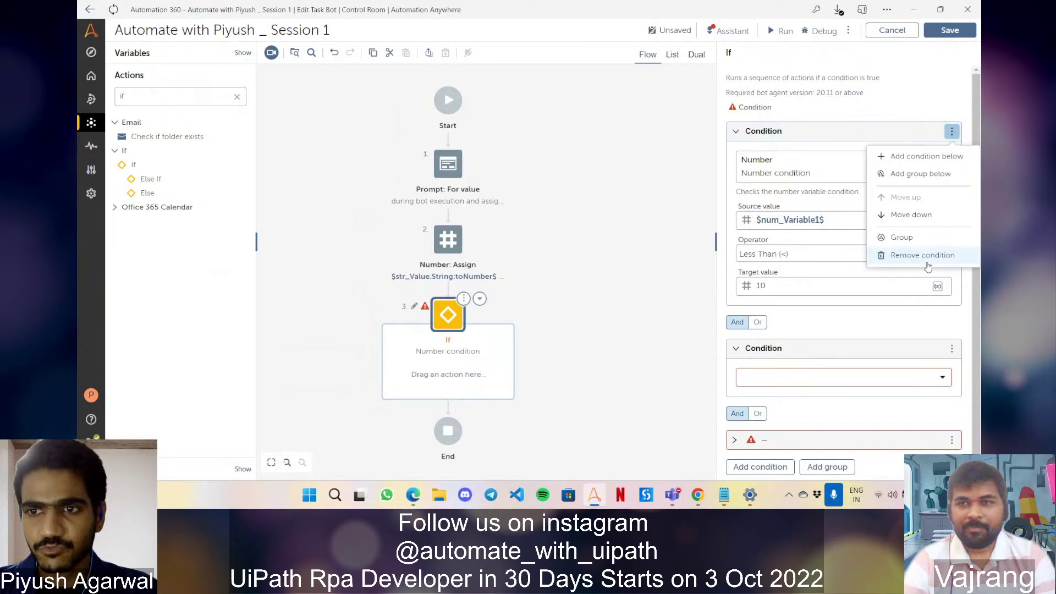
left_click(953, 348)
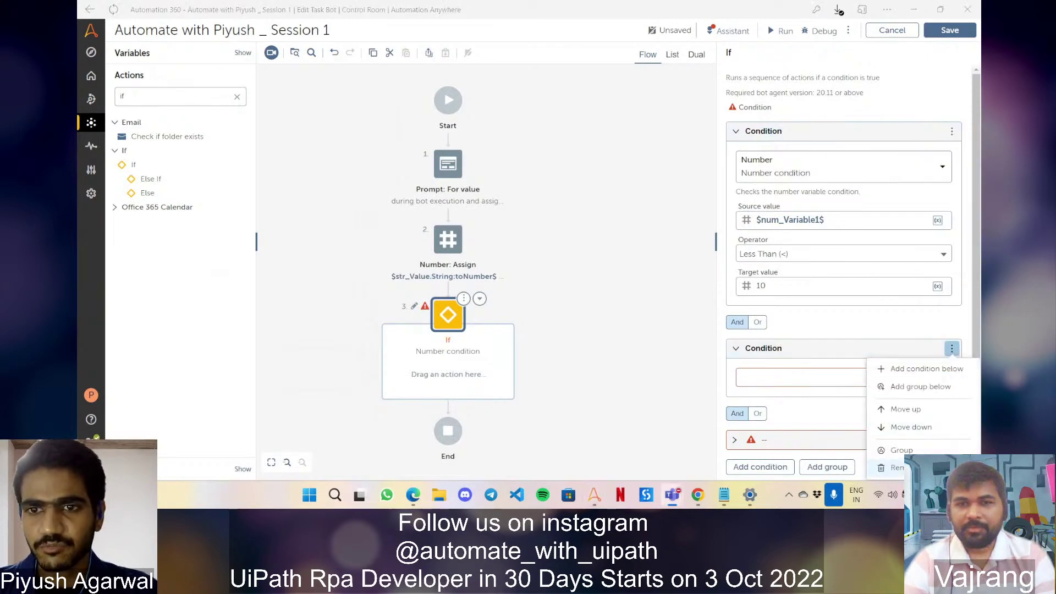
left_click(898, 469)
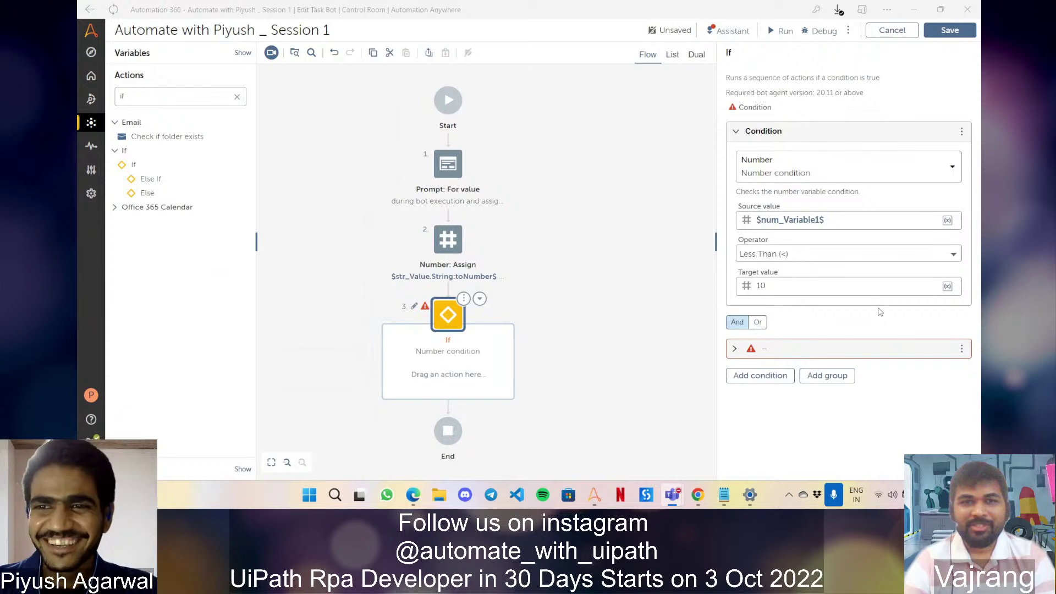
left_click(962, 349)
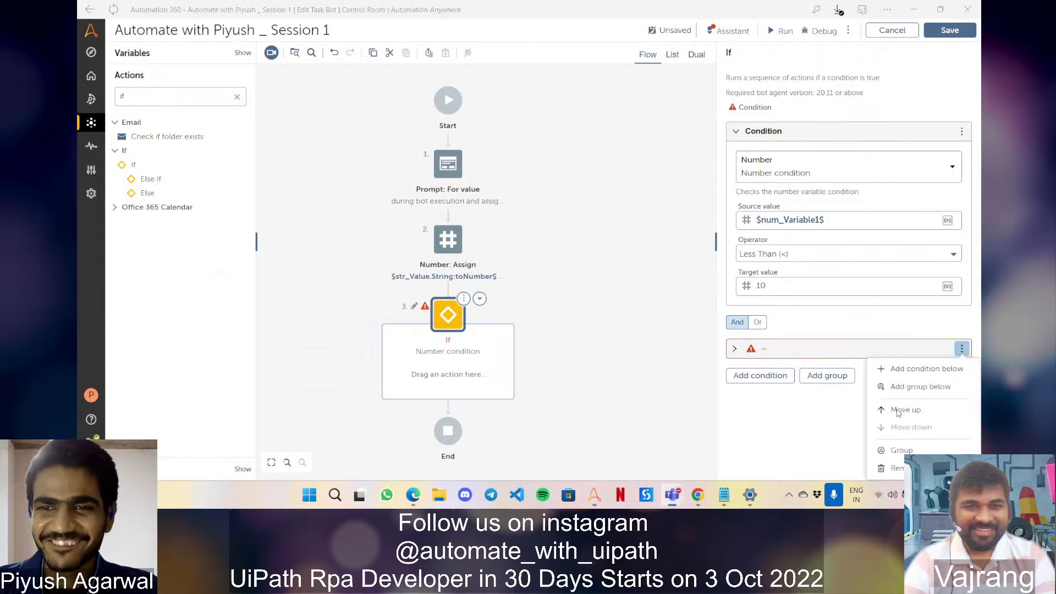
left_click(892, 467)
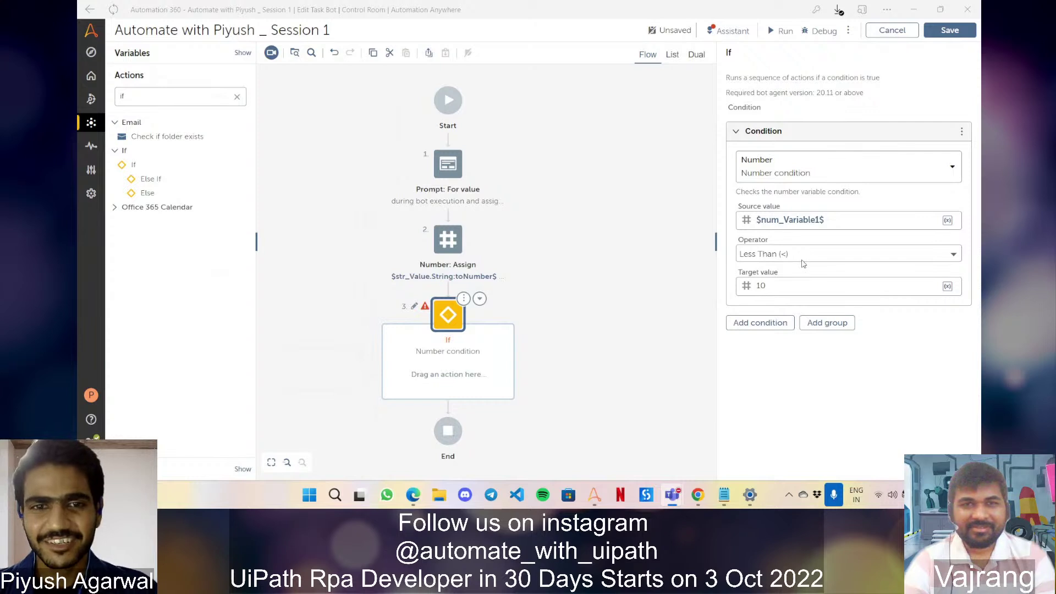
left_click(568, 325)
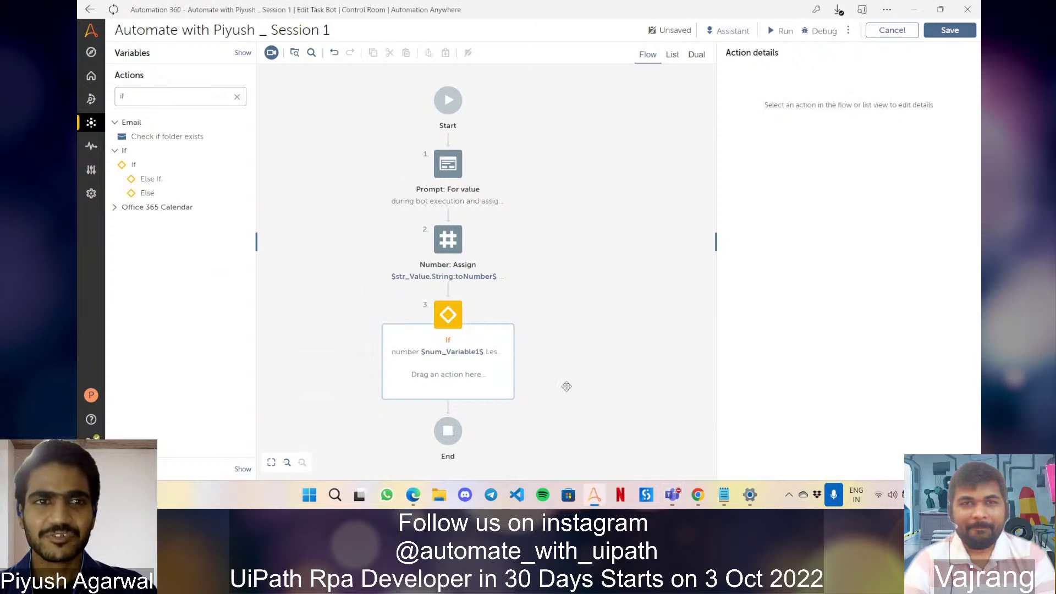
Find the Message box action and add it inside the If block.
left_click(237, 97)
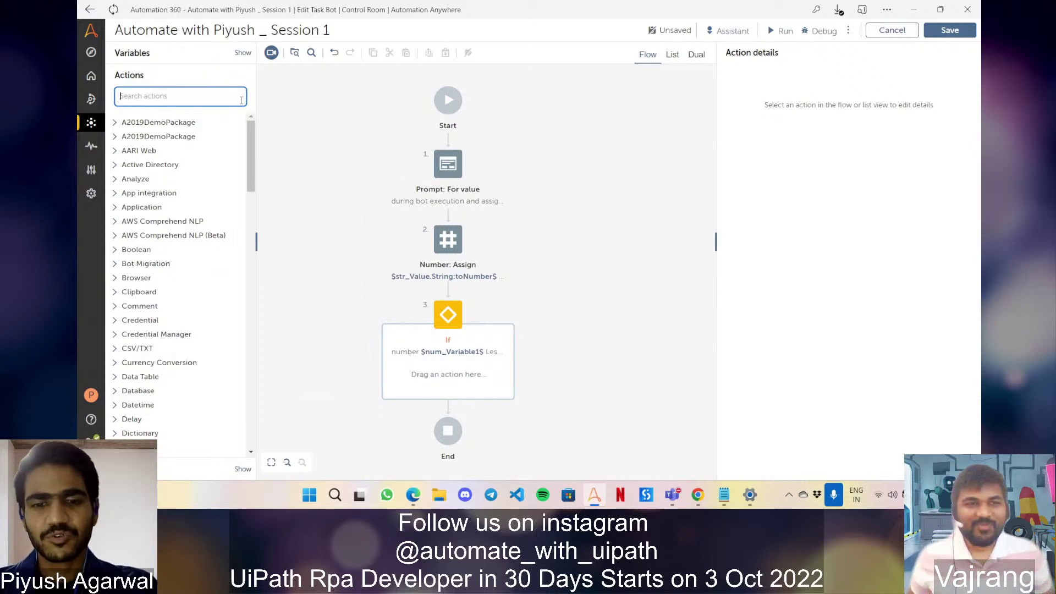
type("me")
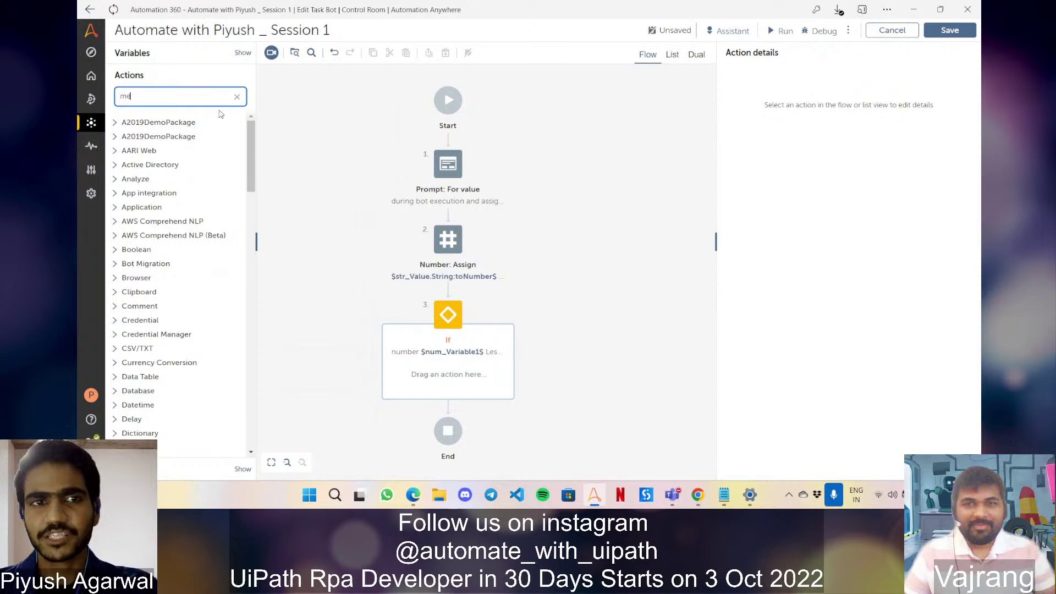
type("ssage box")
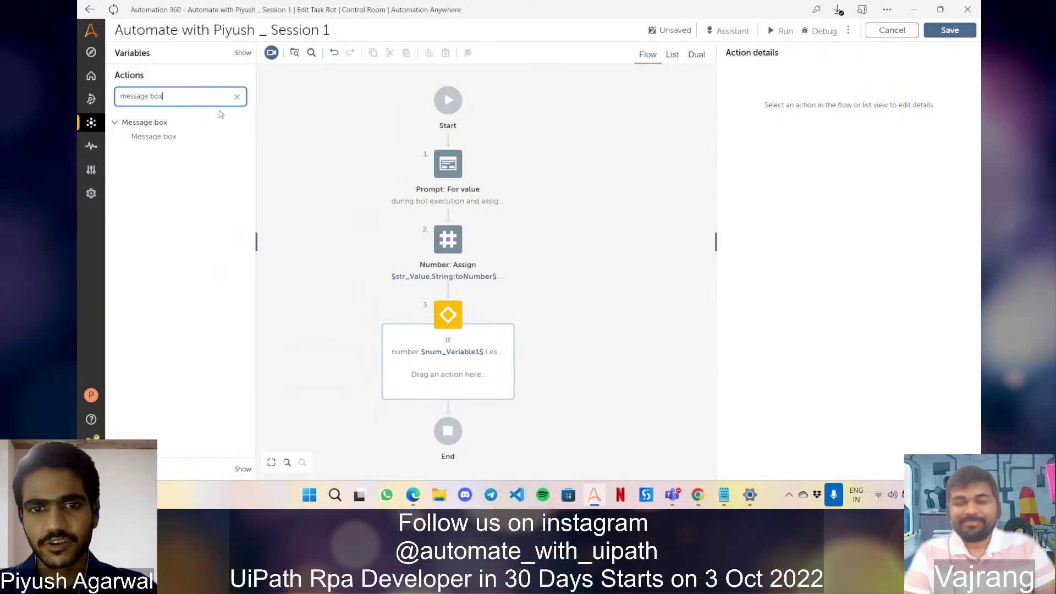
left_click_drag(165, 136, 506, 376)
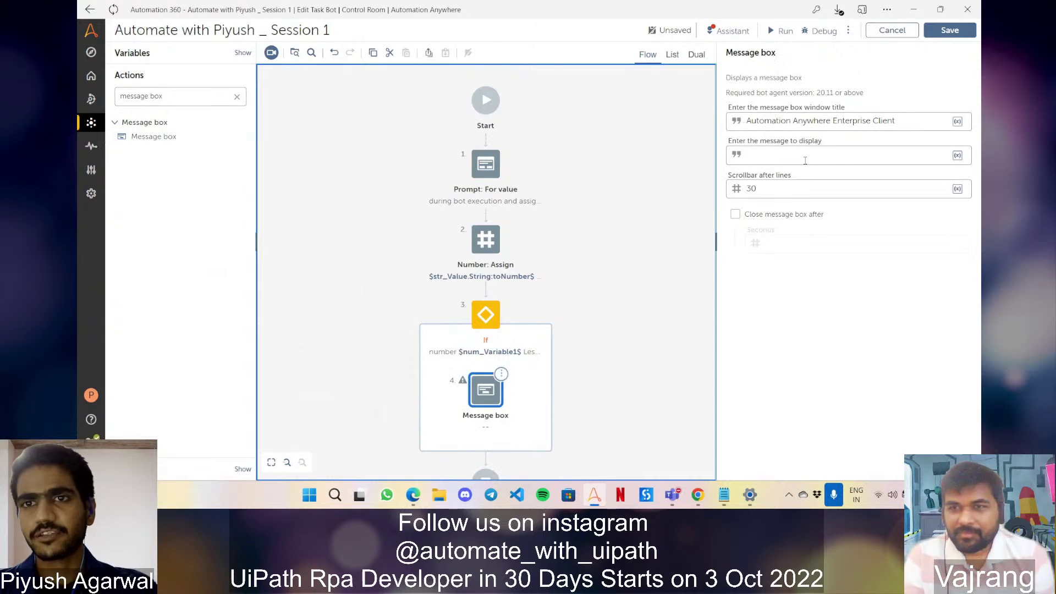
Set the message box's window title to "This is my message box" and its message to "Number is less than 10".
triple_click(926, 122)
key("BackSpace")
type("Th")
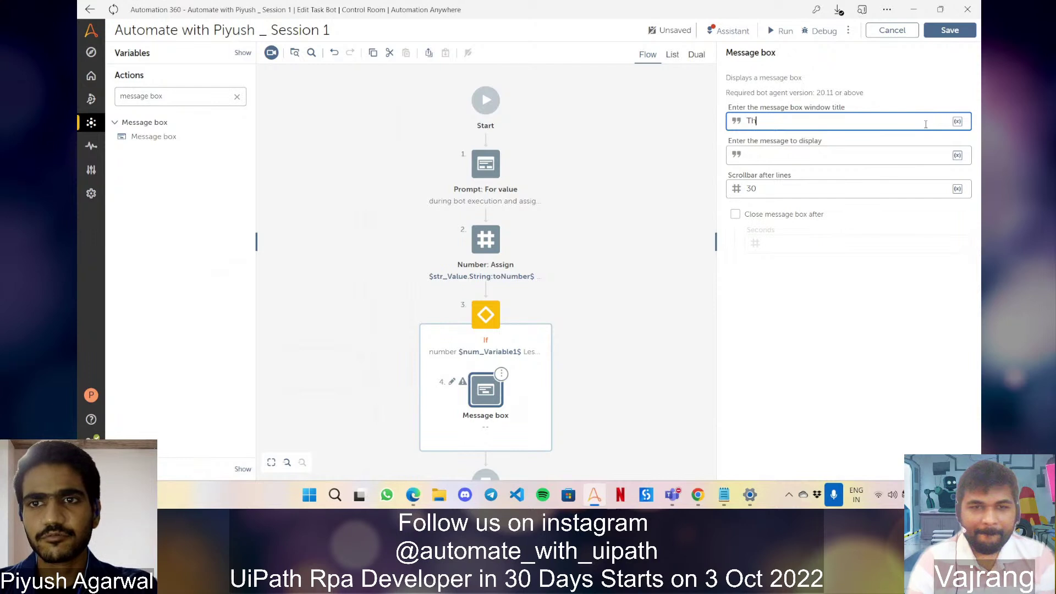
type("is is my message box")
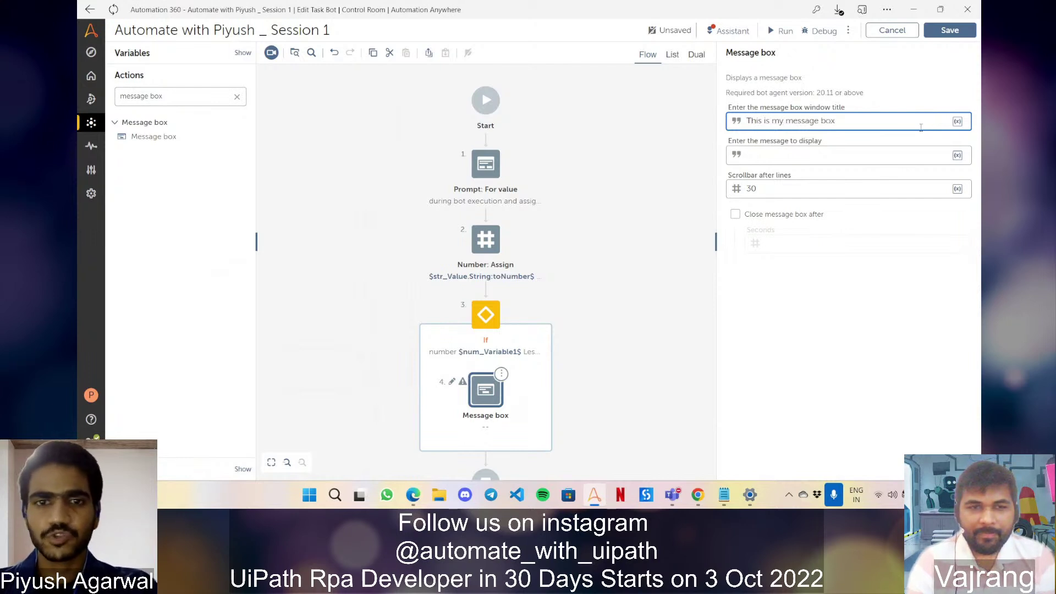
left_click(860, 154)
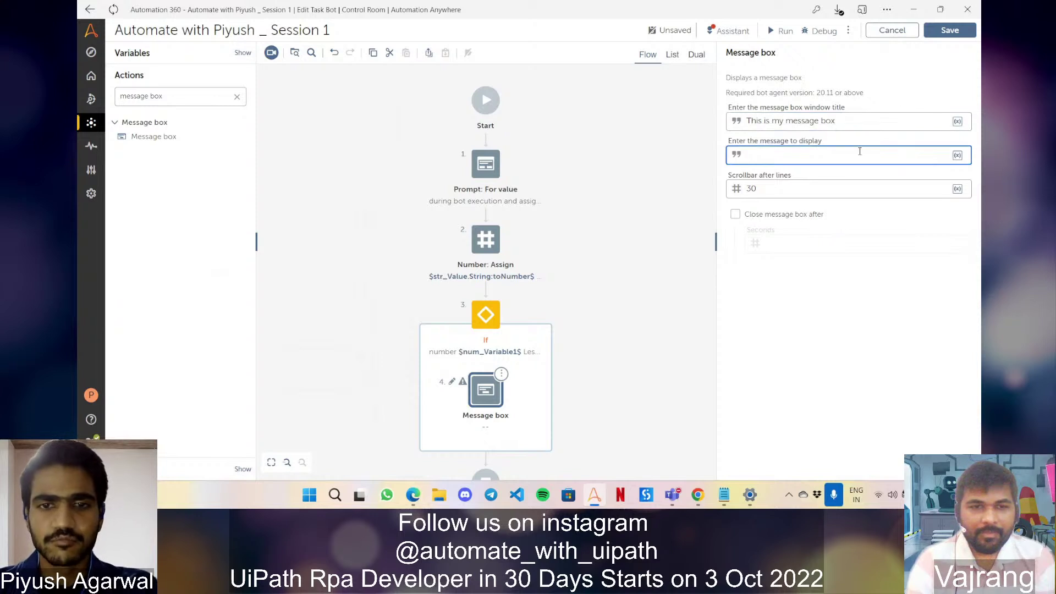
type("Number is")
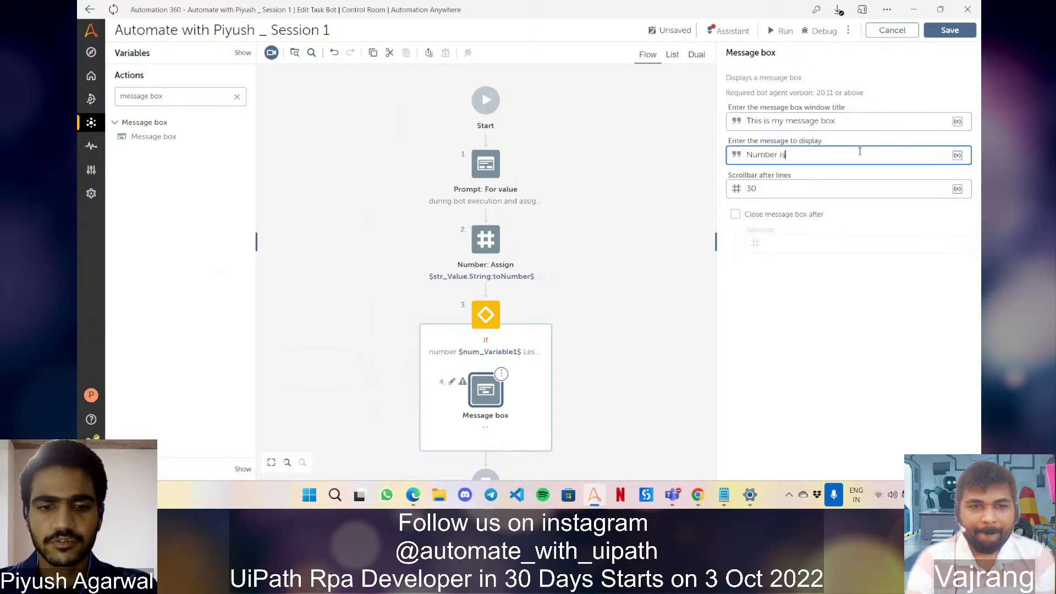
type(" less than 10")
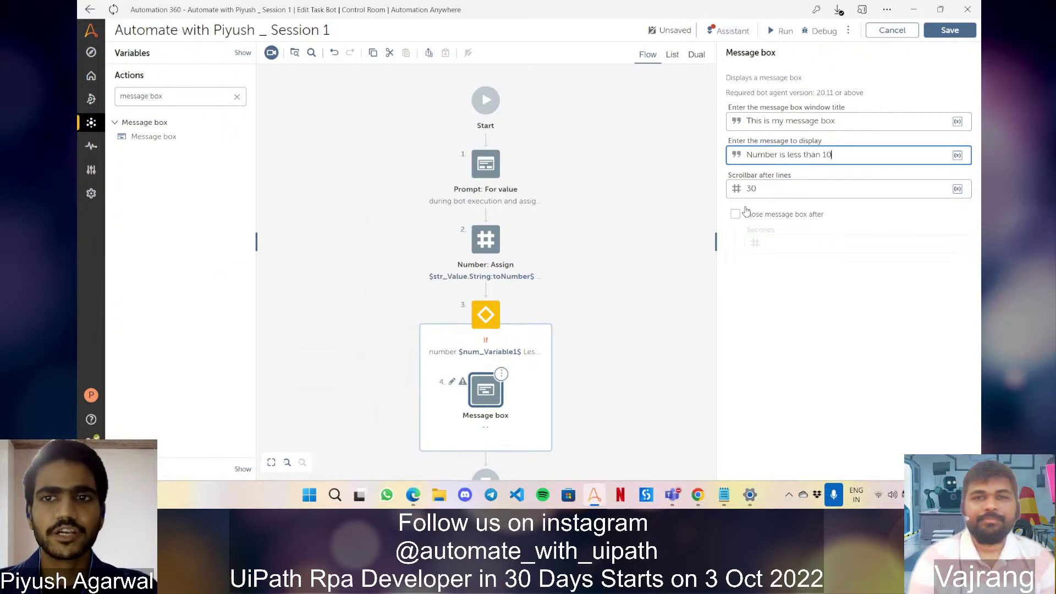
Clear the message box's scrollbar line limit and re-enter it as 30.
left_click(778, 189)
key("BackSpace")
key("BackSpace")
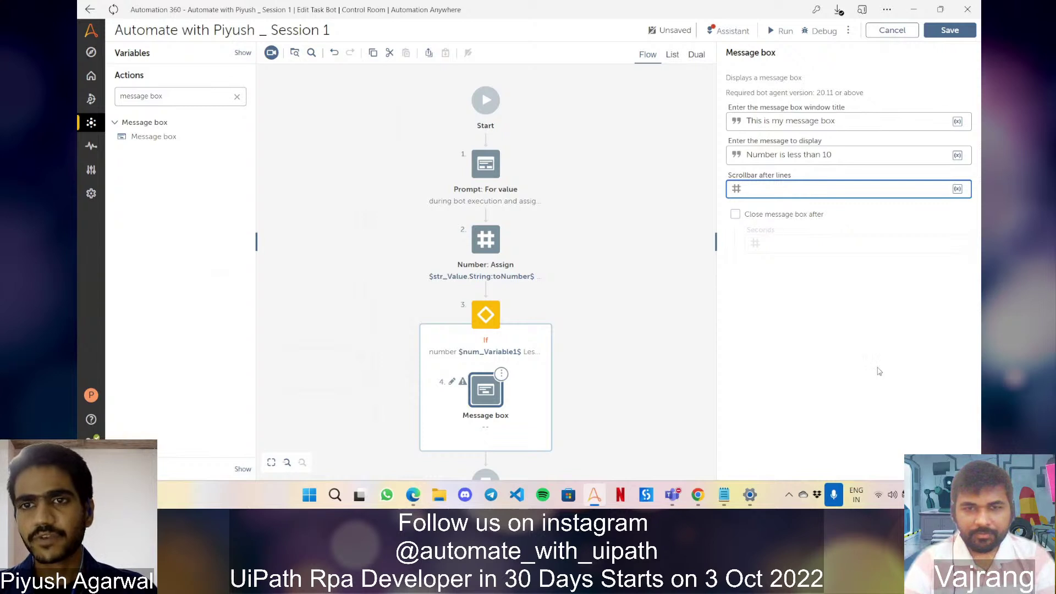
left_click(882, 409)
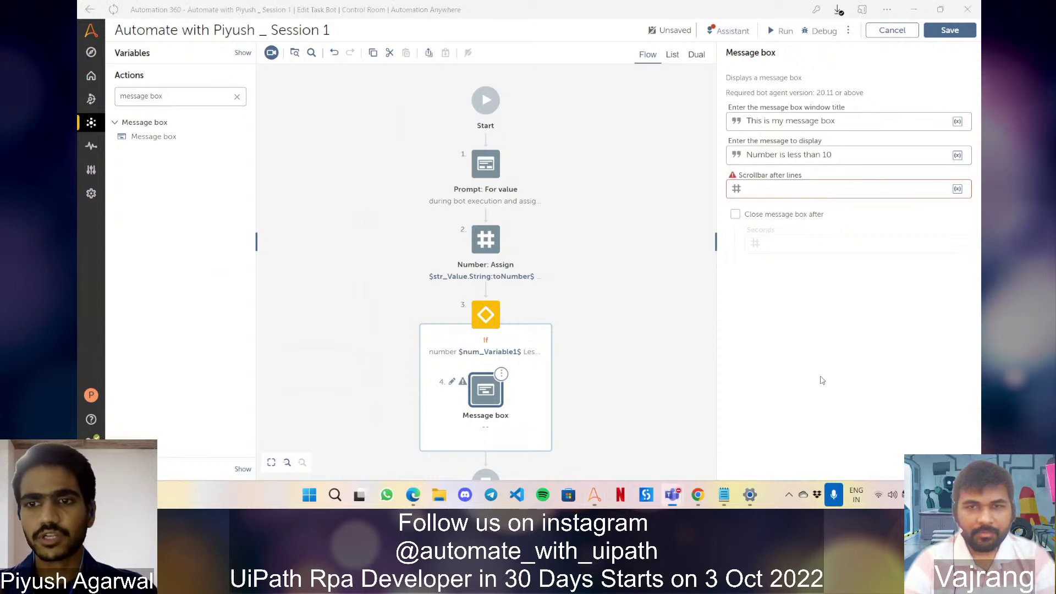
left_click(779, 188)
type("30")
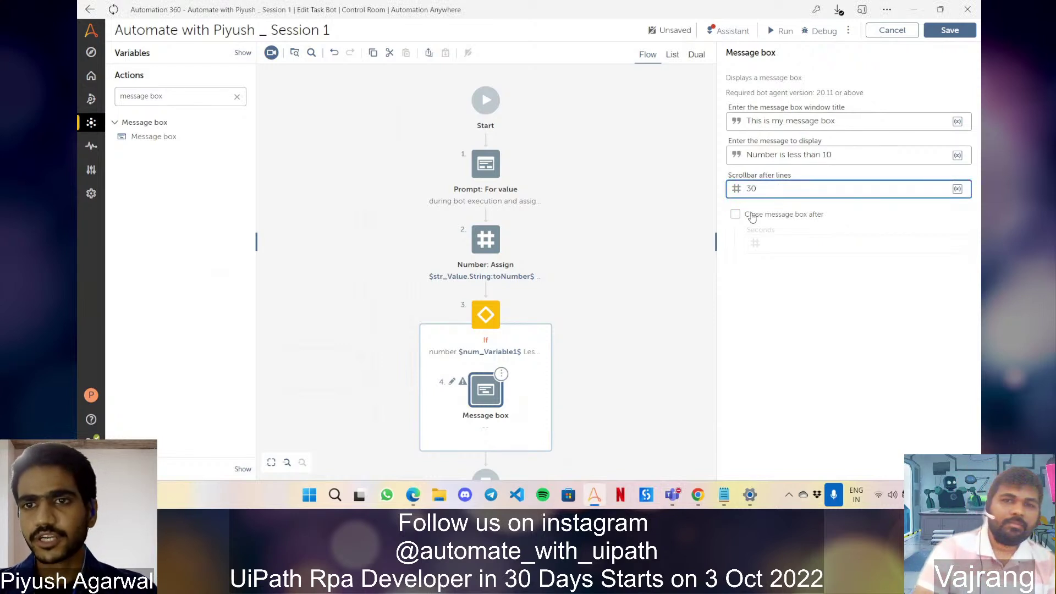
Make the message box close automatically after 2 seconds.
left_click(736, 215)
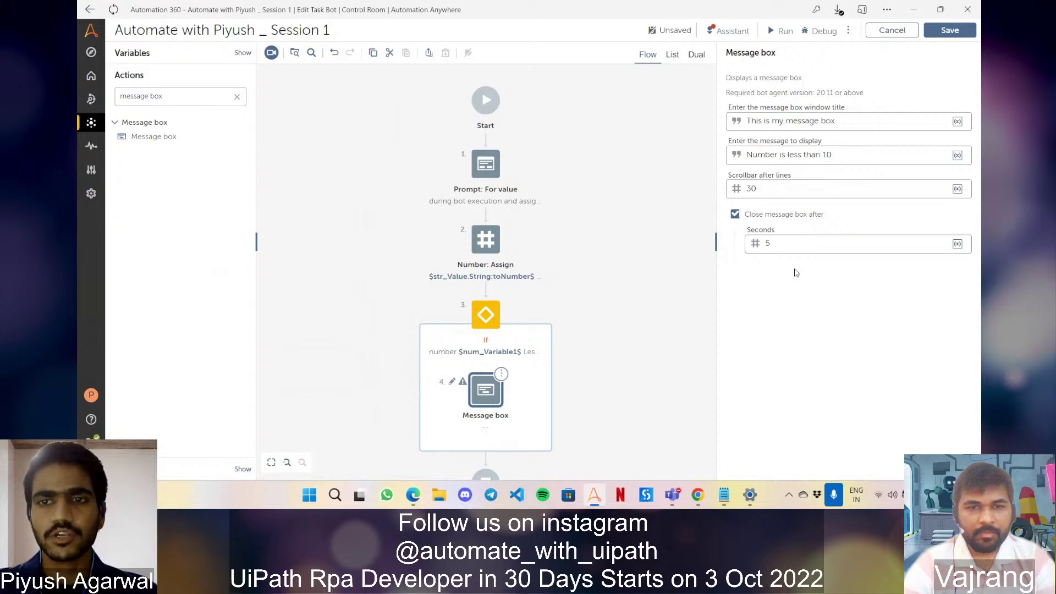
left_click(795, 244)
key("BackSpace")
type("2")
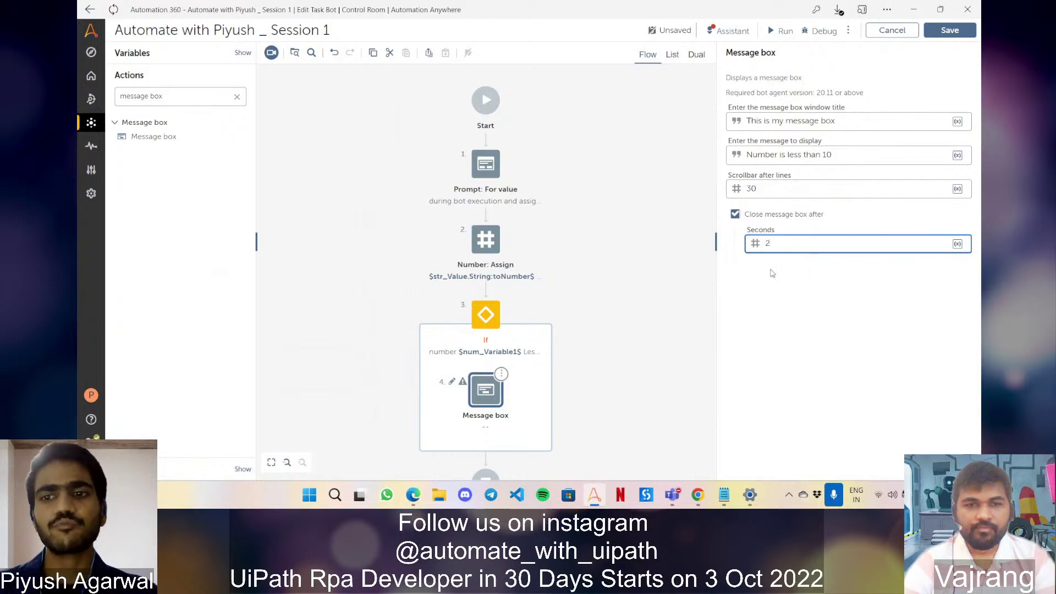
left_click(670, 331)
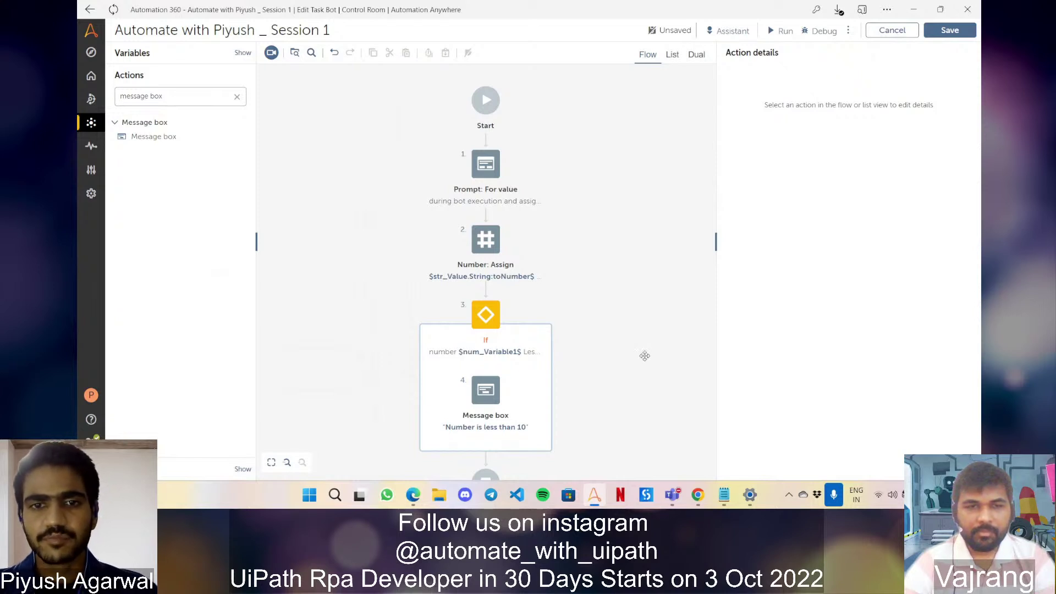
Find the Else action and attach it as a branch of the If action.
left_click_drag(582, 374, 569, 361)
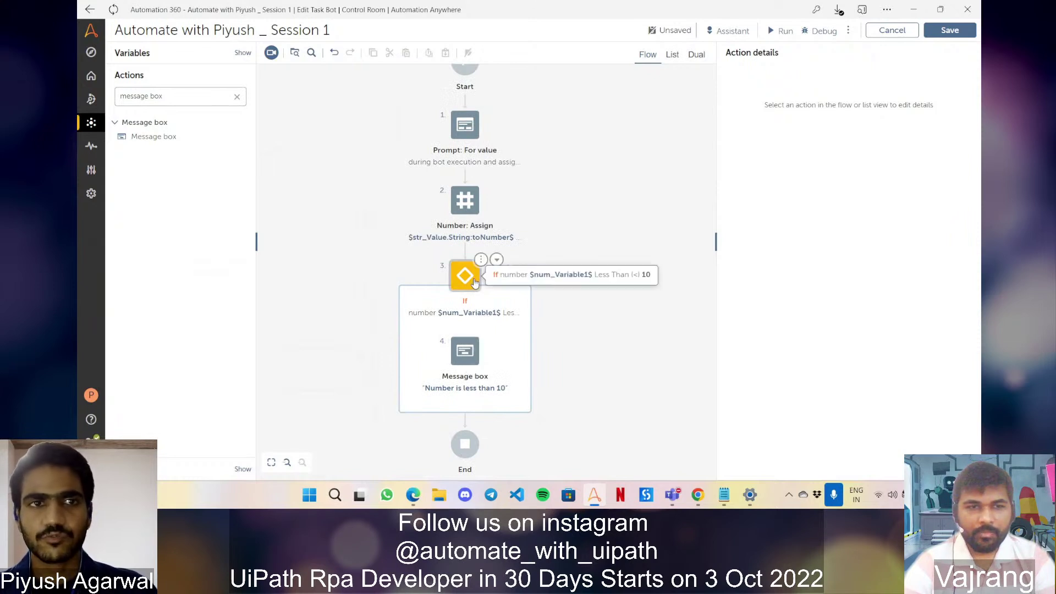
left_click(237, 97)
type("else")
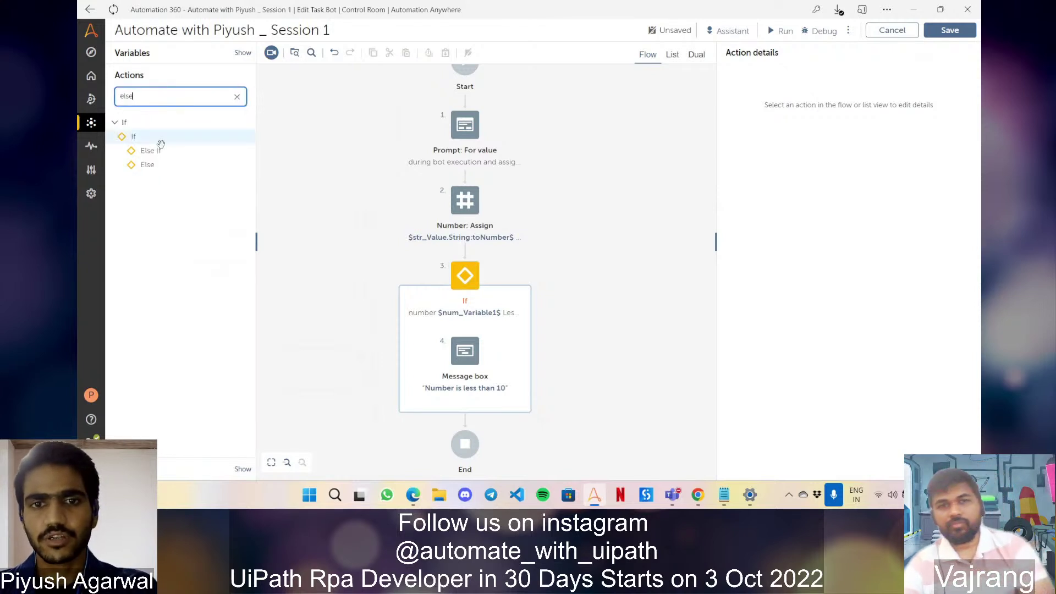
left_click_drag(146, 165, 534, 279)
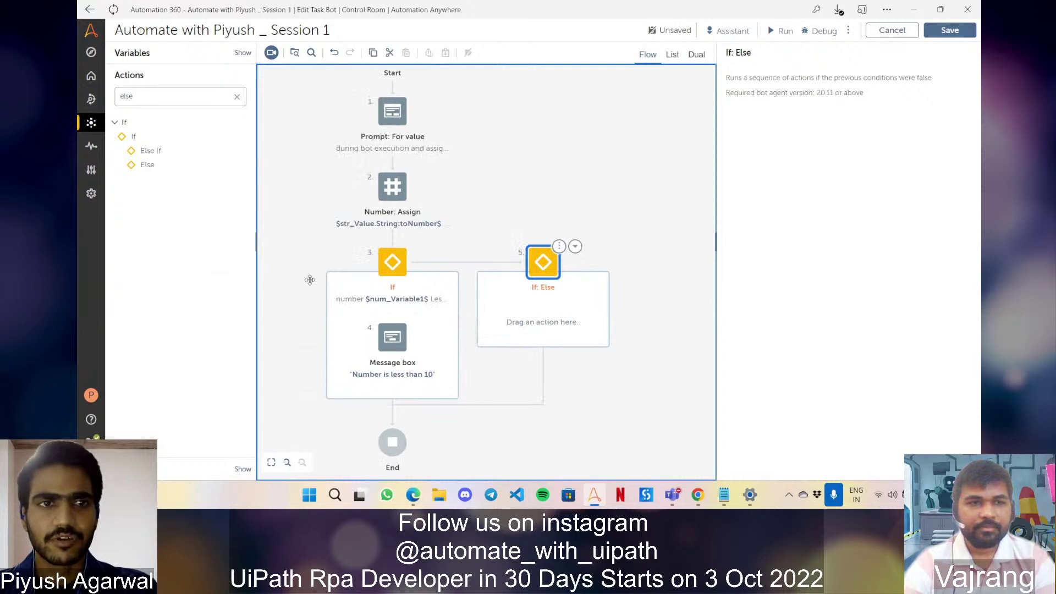
Add a Message box displaying "greater than 10" inside the Else branch and save the bot.
left_click(237, 96)
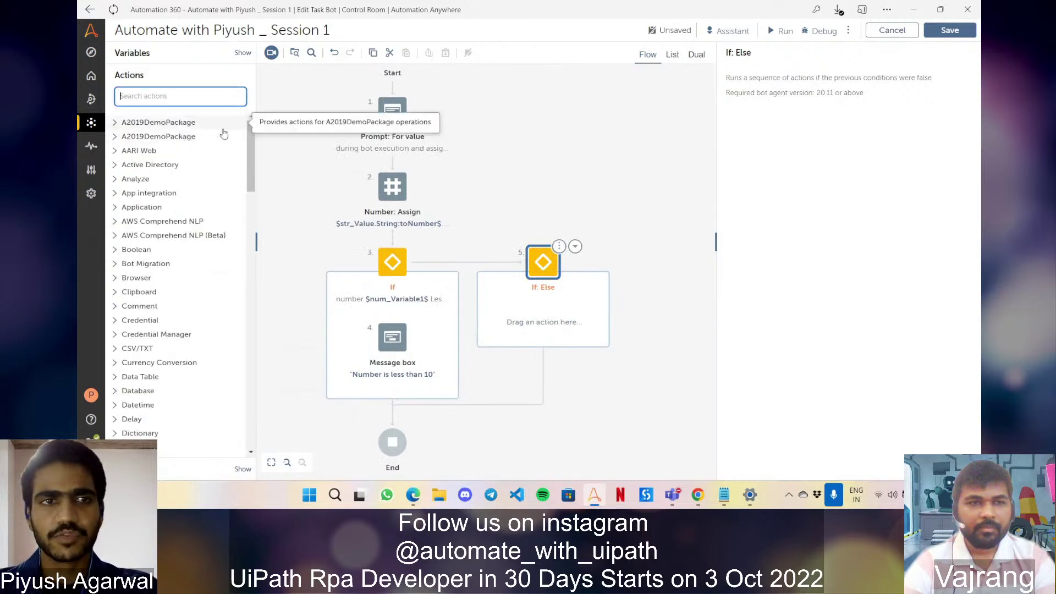
type("message box")
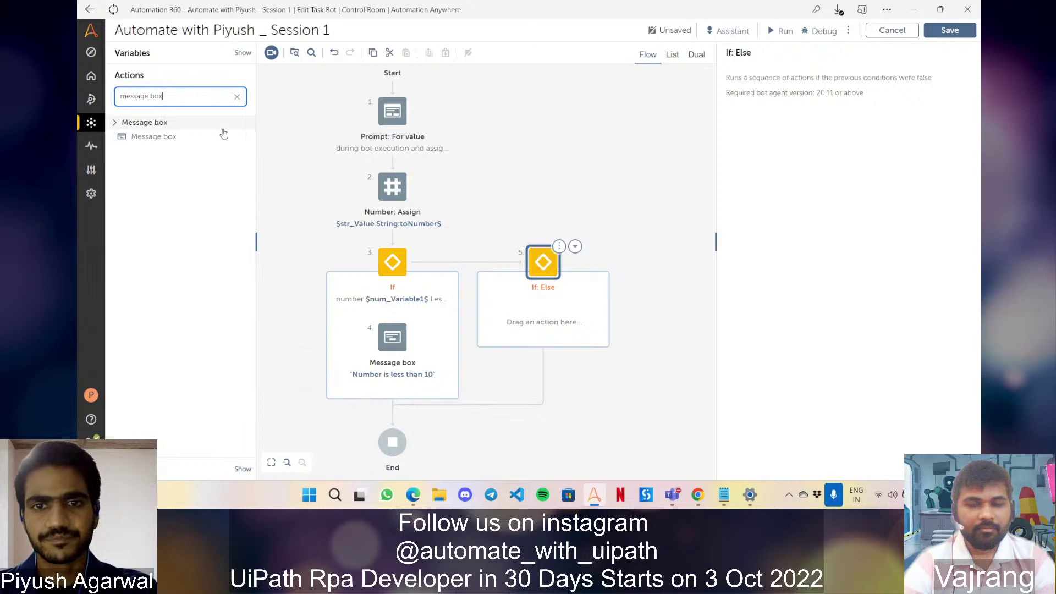
left_click_drag(200, 136, 542, 313)
left_click(785, 158)
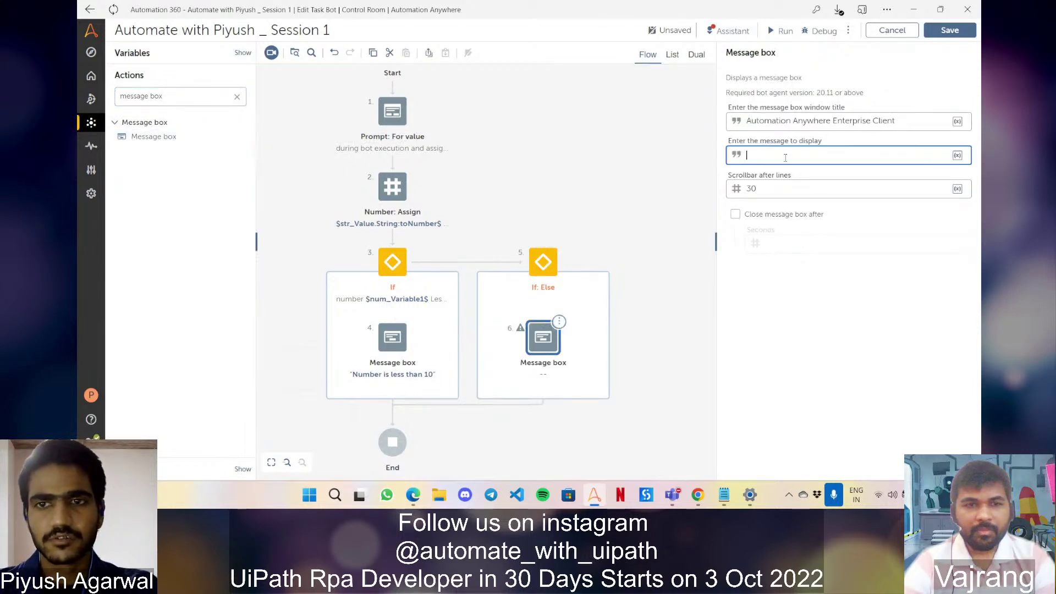
type("greater than 10")
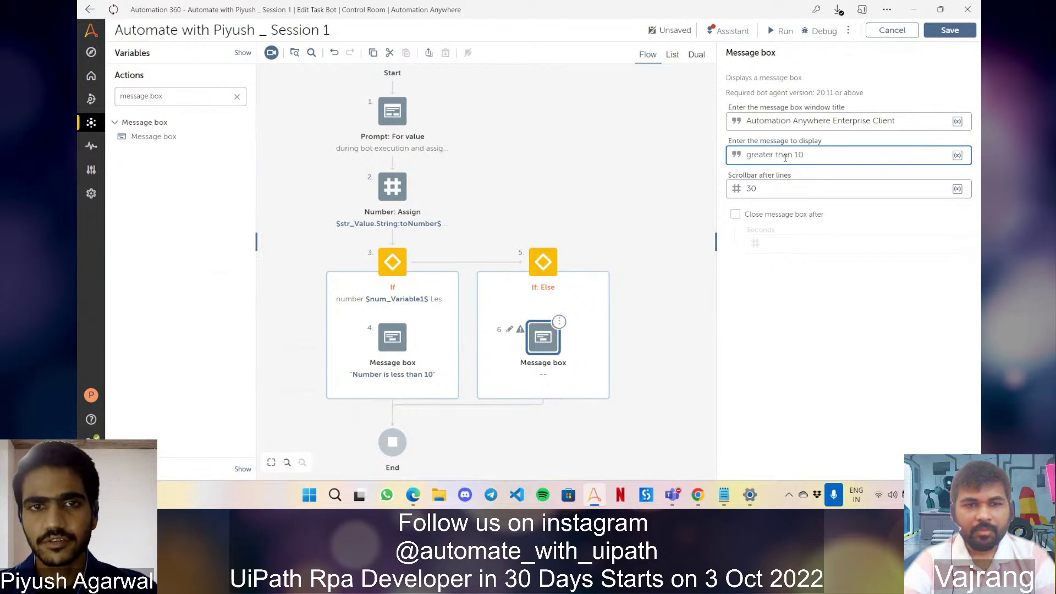
left_click(657, 360)
left_click_drag(658, 244, 692, 236)
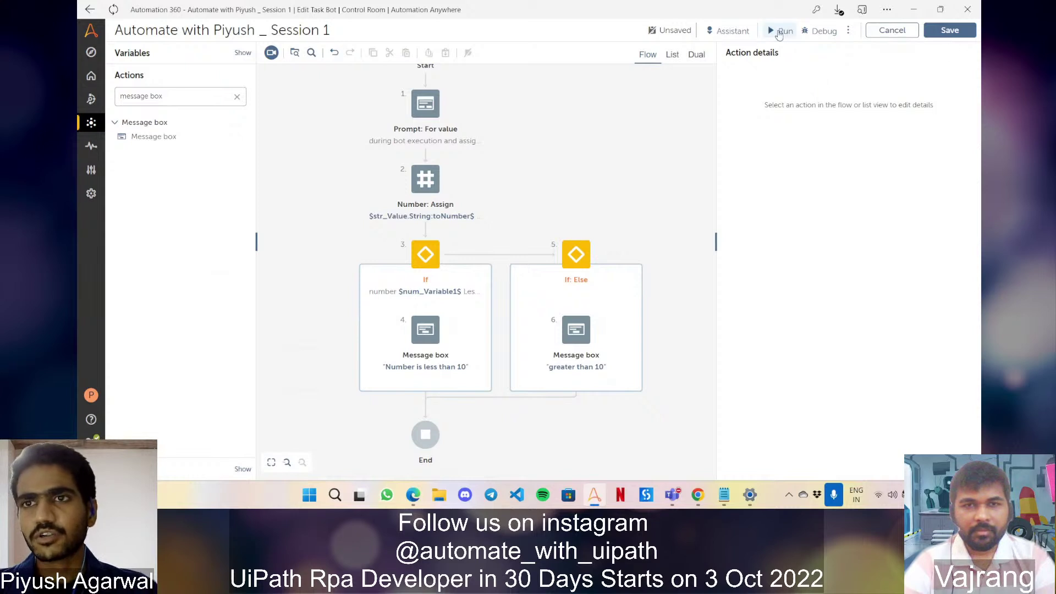
left_click(959, 30)
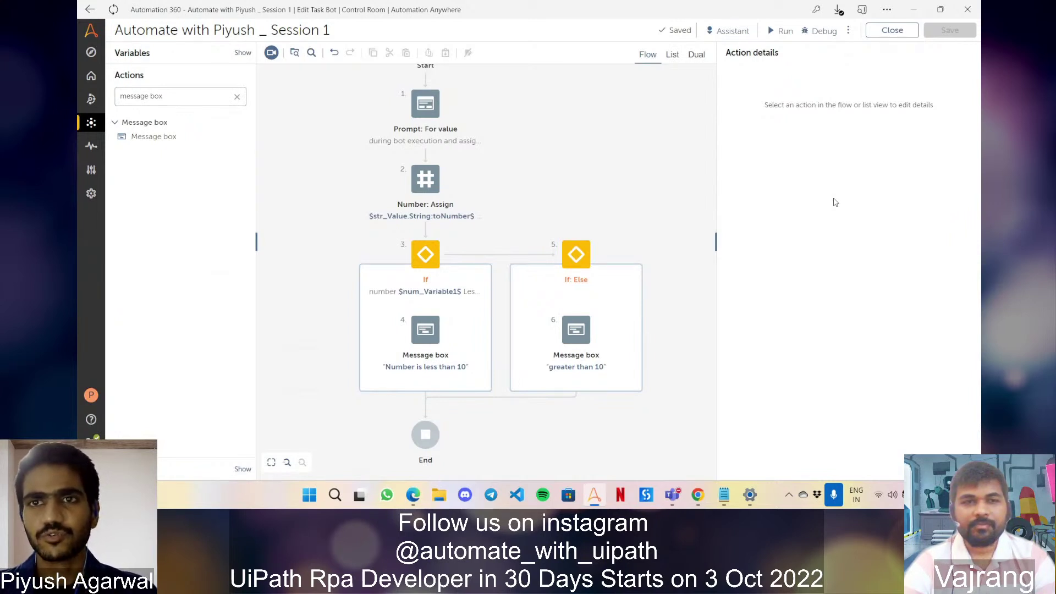
Run the bot and submit 5 as the number in its input prompt.
left_click(784, 31)
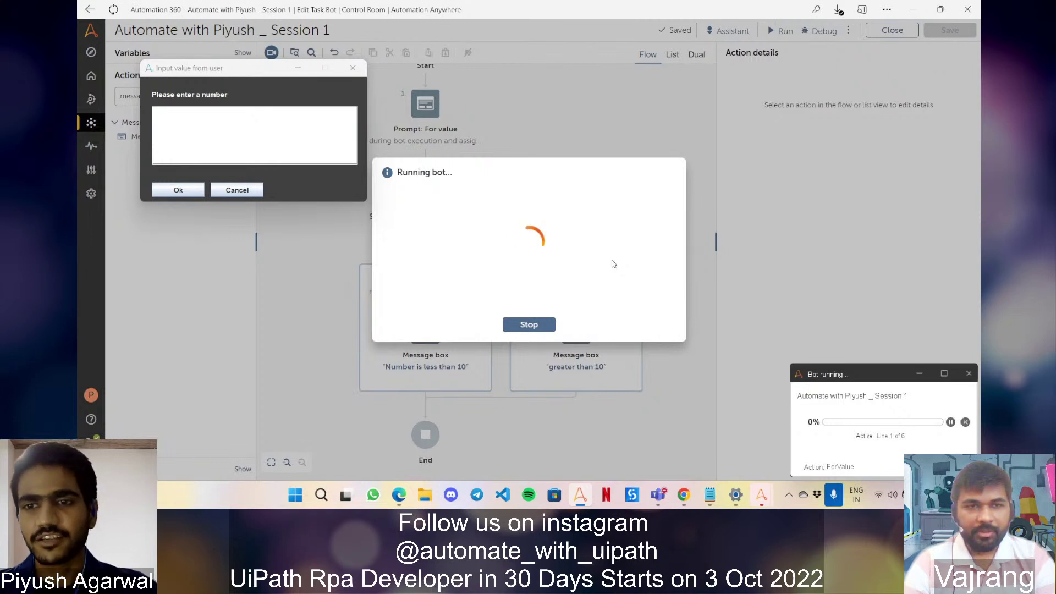
left_click_drag(854, 368, 868, 251)
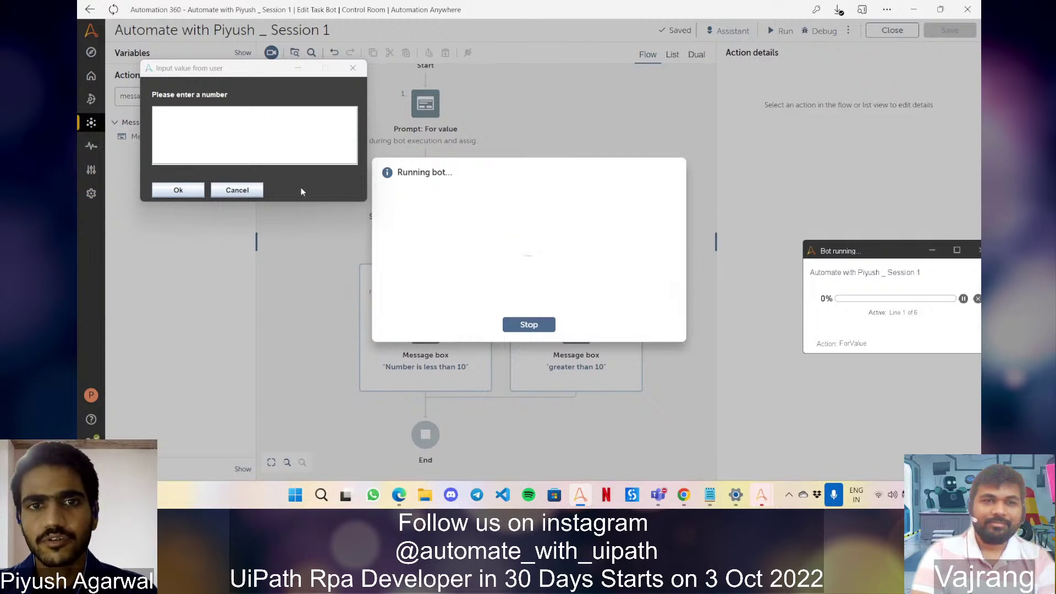
left_click_drag(255, 72, 285, 183)
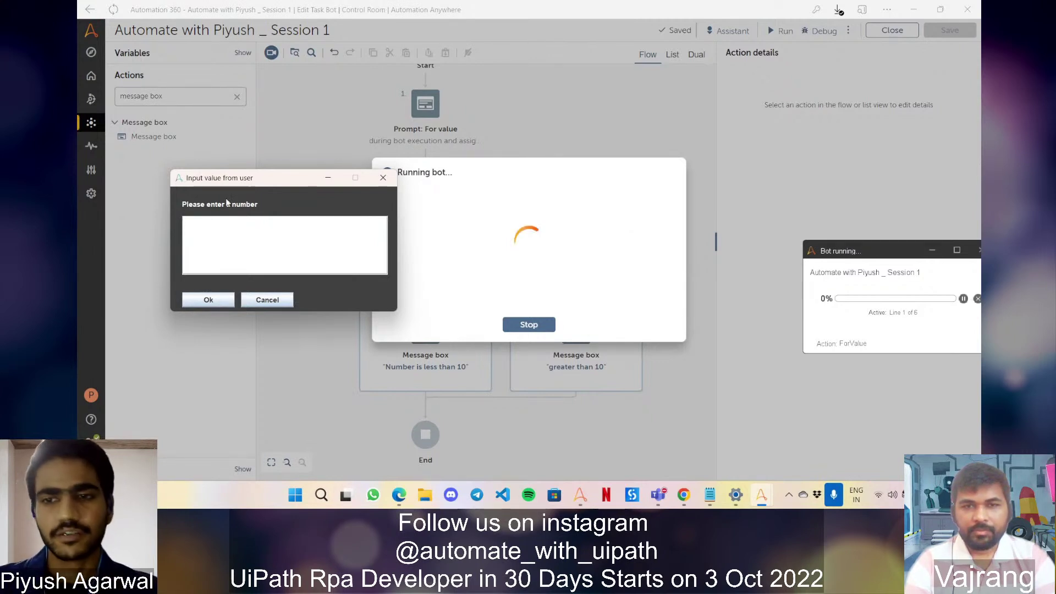
left_click(230, 232)
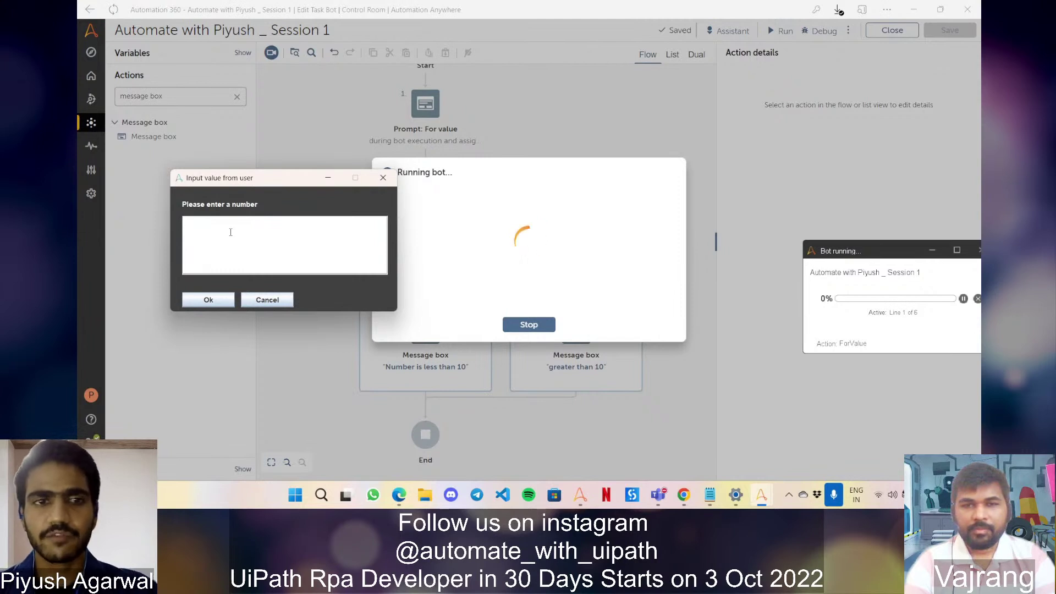
type("5")
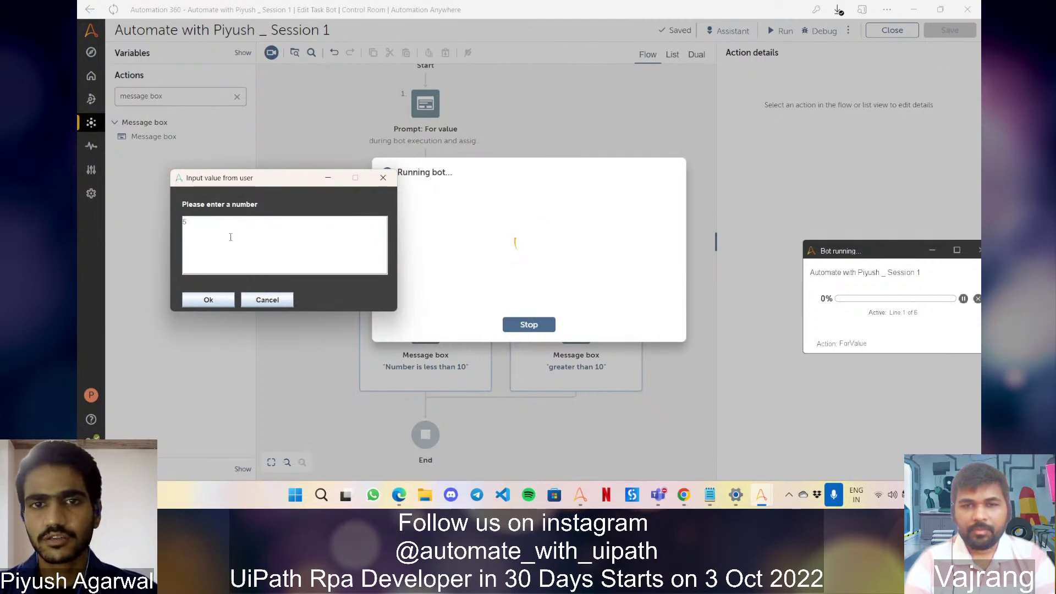
left_click(209, 300)
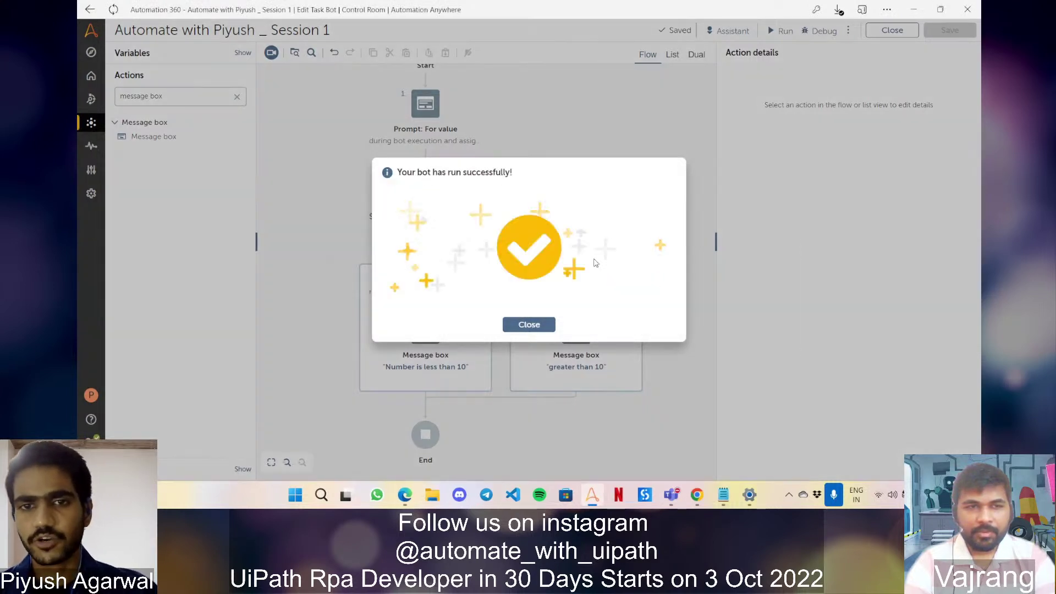
Dismiss the bot run result message and clear the message box search from the actions list.
left_click(547, 326)
left_click_drag(555, 177, 579, 218)
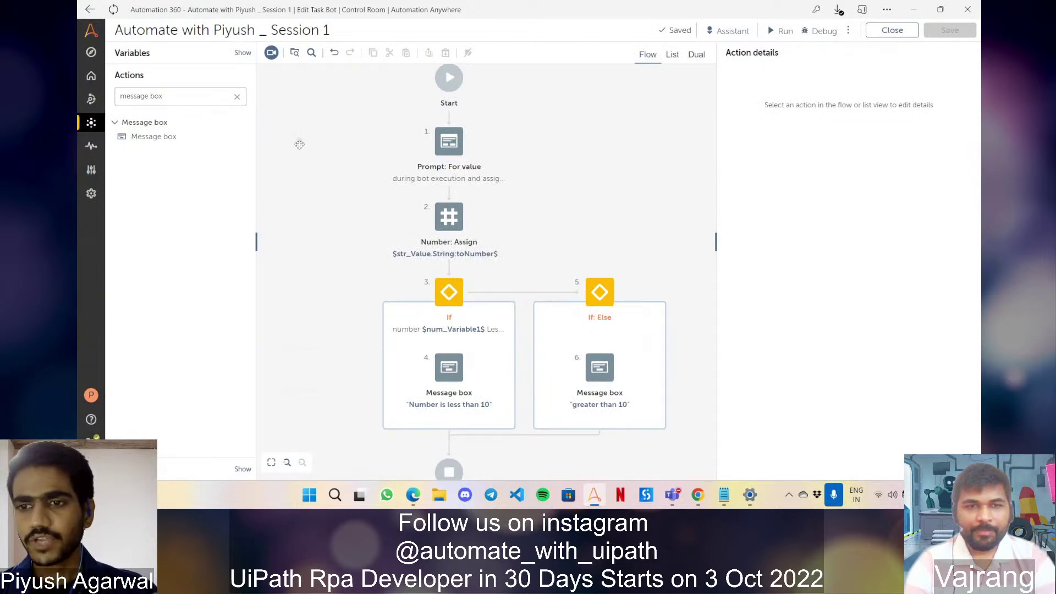
left_click(237, 96)
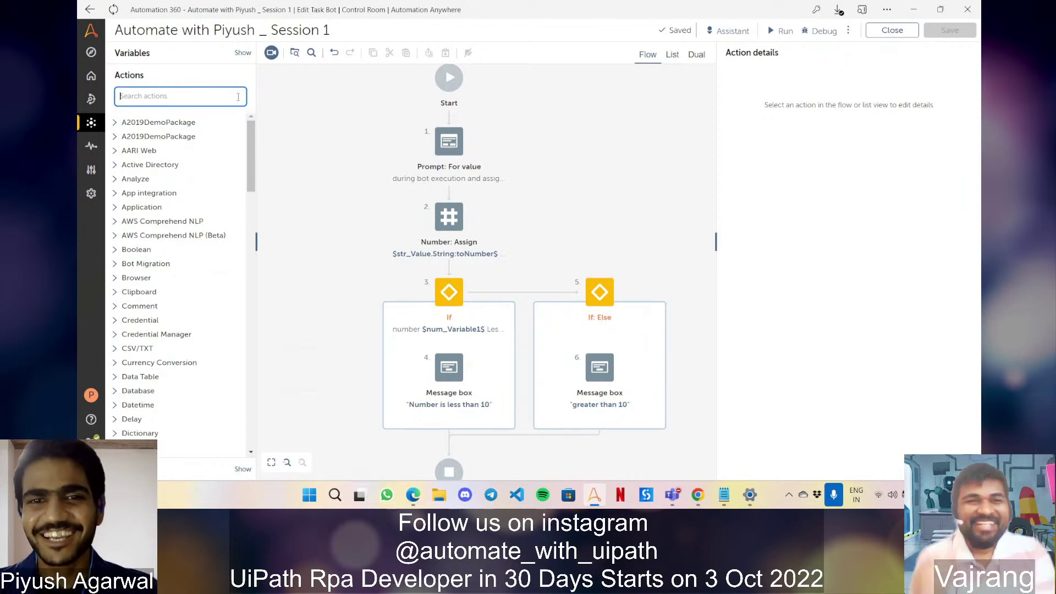
Examine the If action's number condition and the options available for the Prompt: For value action.
mouse_move(466, 352)
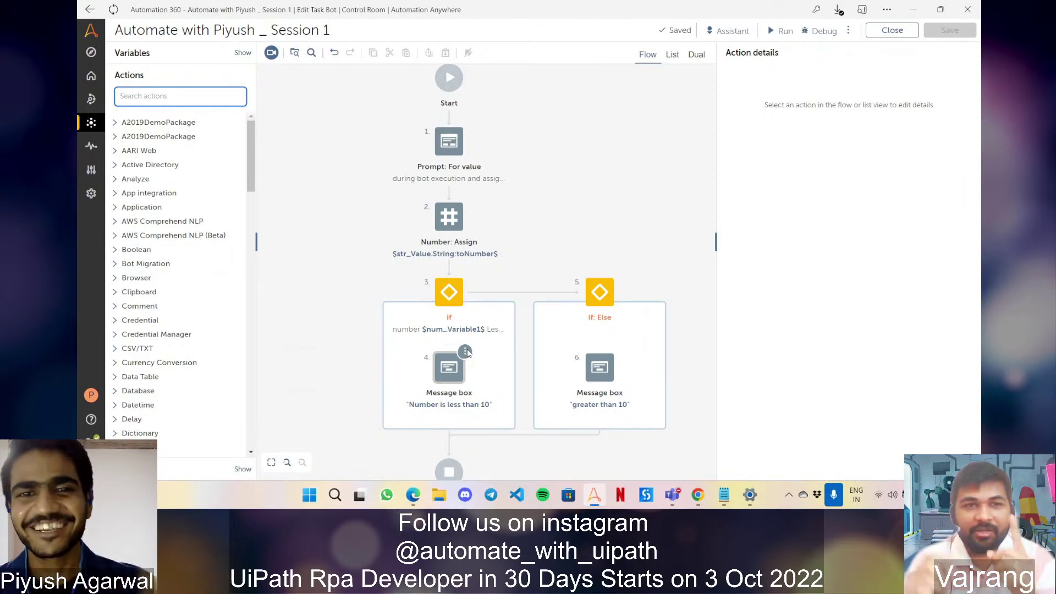
left_click(449, 292)
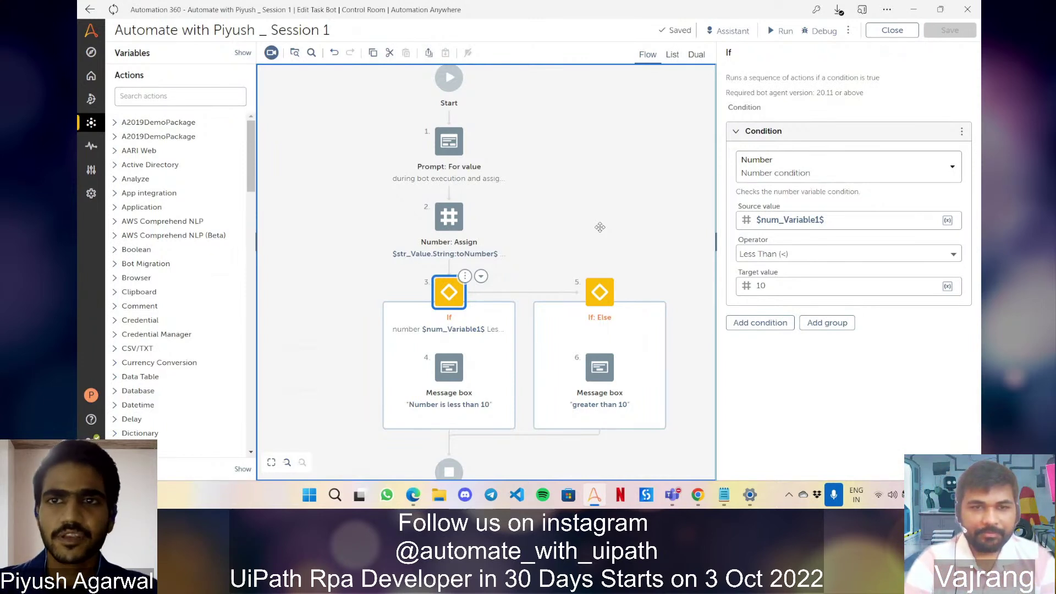
left_click(600, 227)
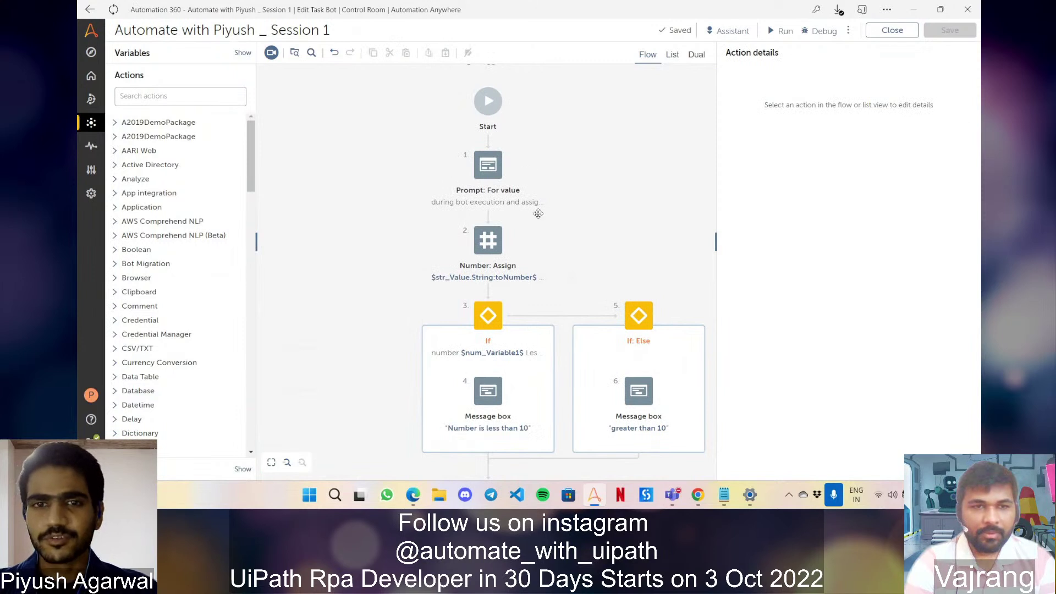
mouse_move(501, 149)
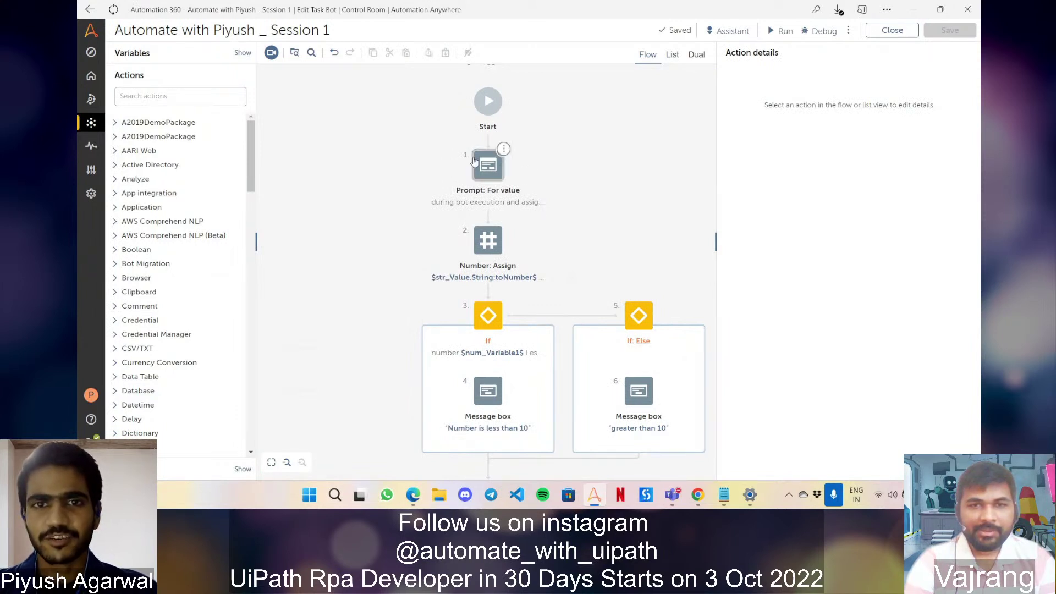
left_click(503, 150)
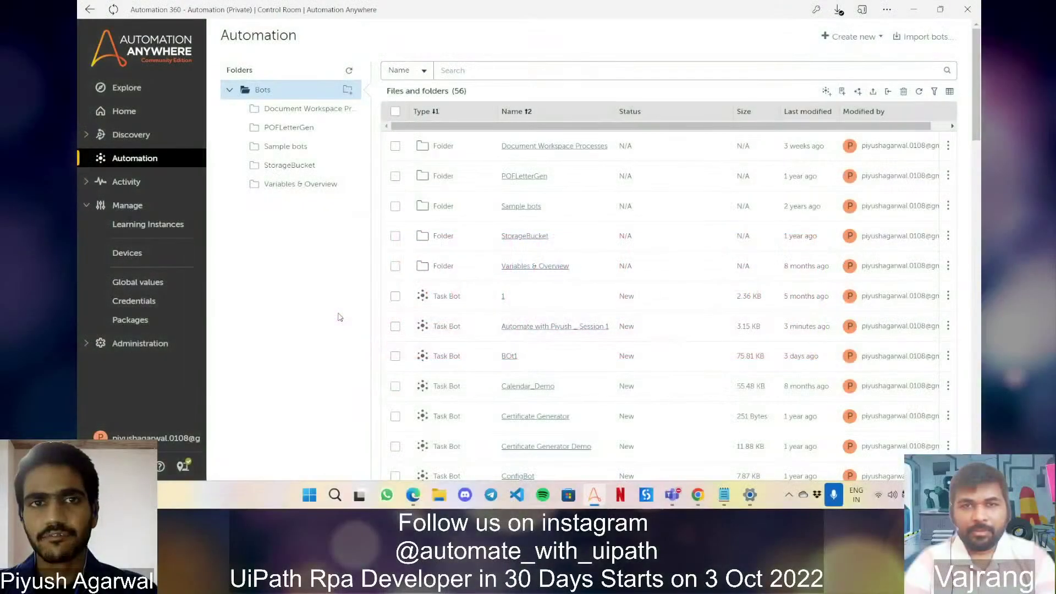
Open the Session 1 task bot from the Bots folder for editing.
left_click(348, 90)
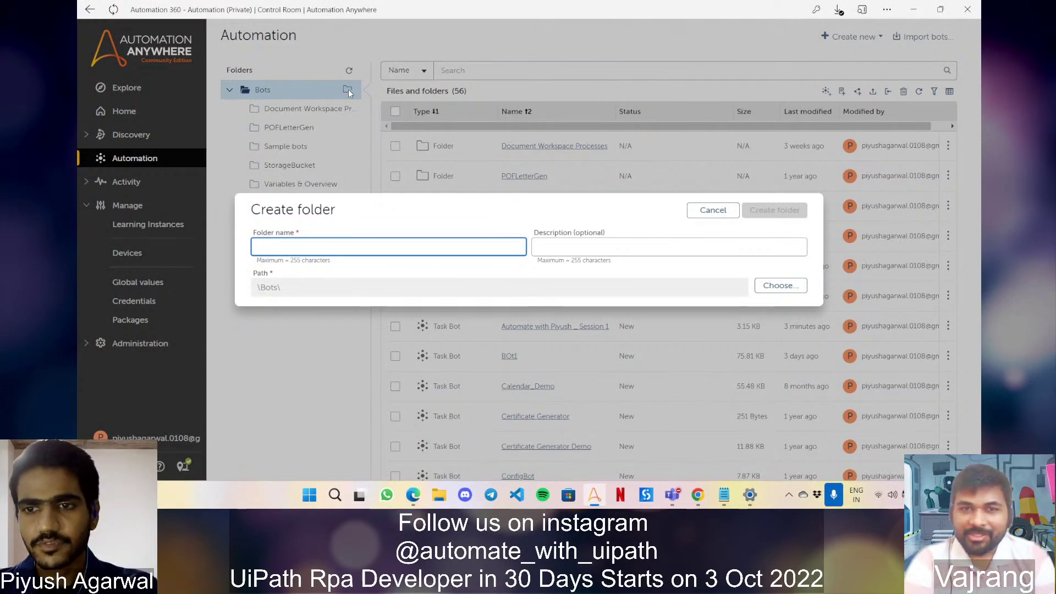
key("Escape")
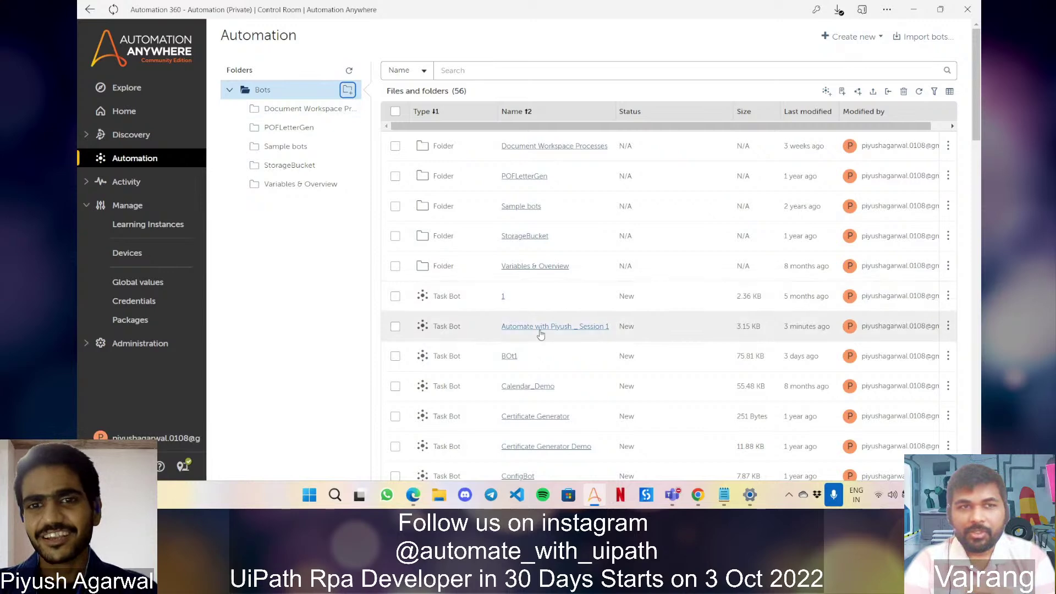
left_click(540, 329)
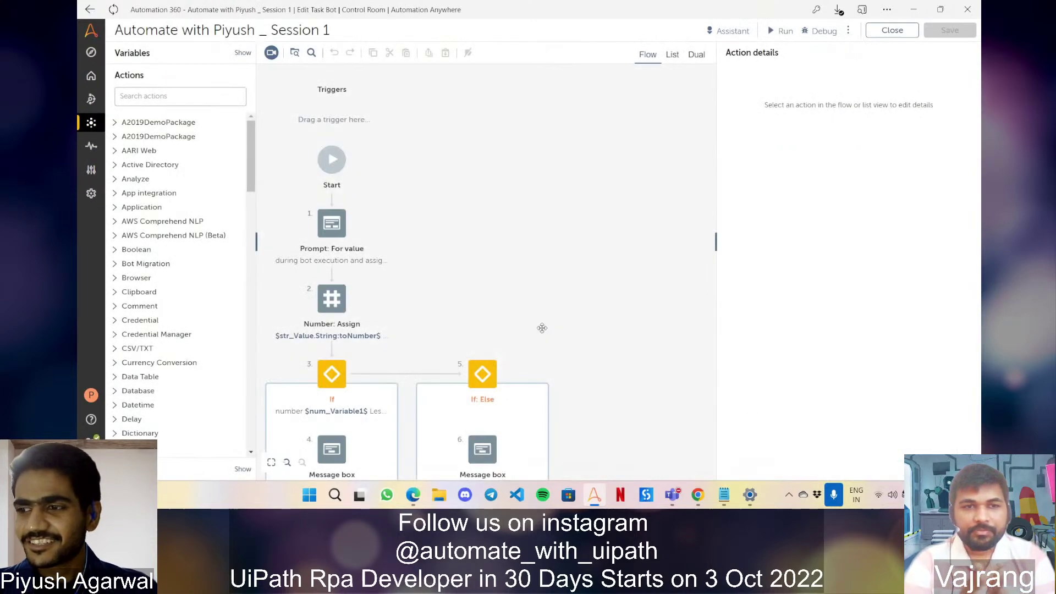
Review the bot's flow from Start to End, including the Number: Assign action's settings and available options.
left_click_drag(448, 258, 558, 272)
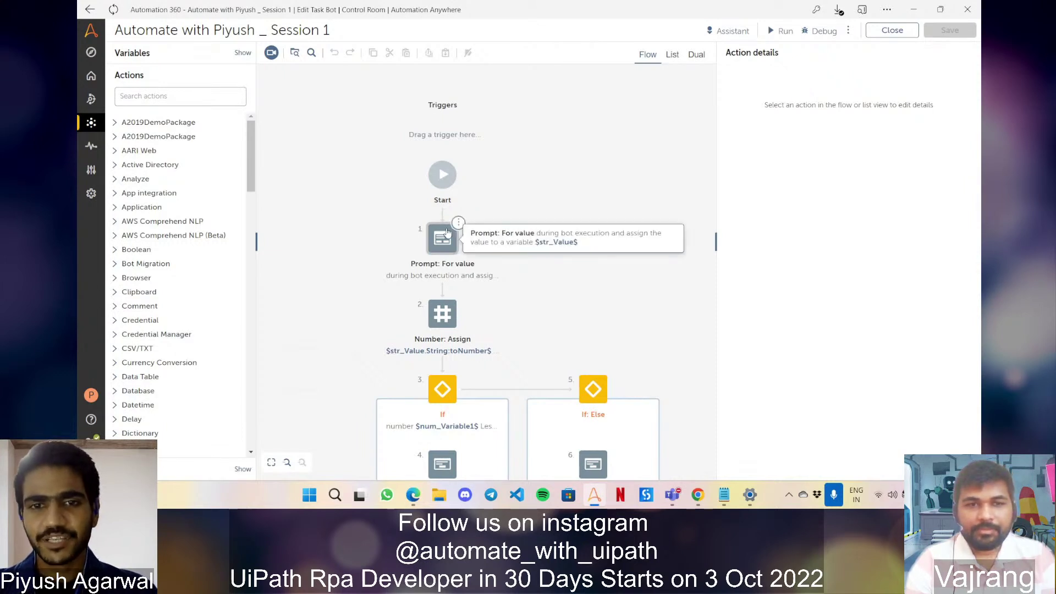
scroll(550, 335, "down", 3)
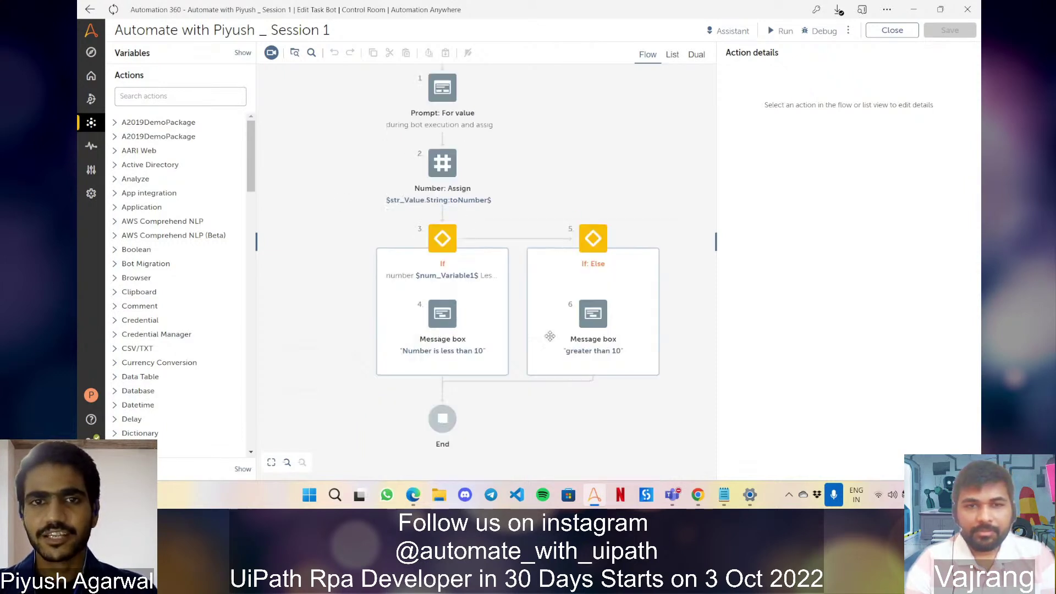
left_click(446, 162)
left_click(460, 147)
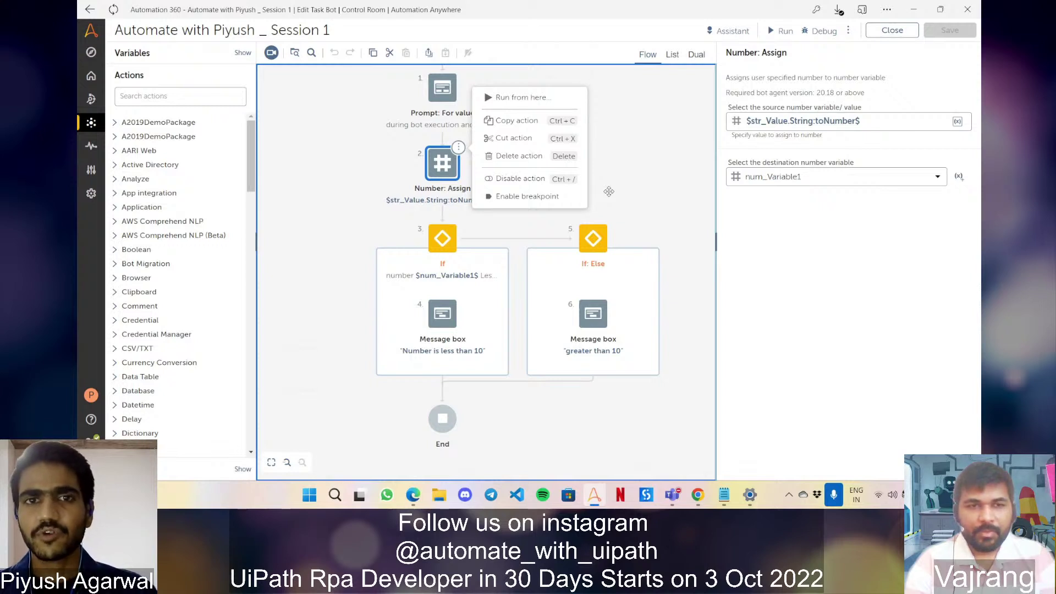
left_click(610, 193)
scroll(649, 292, "up", 4)
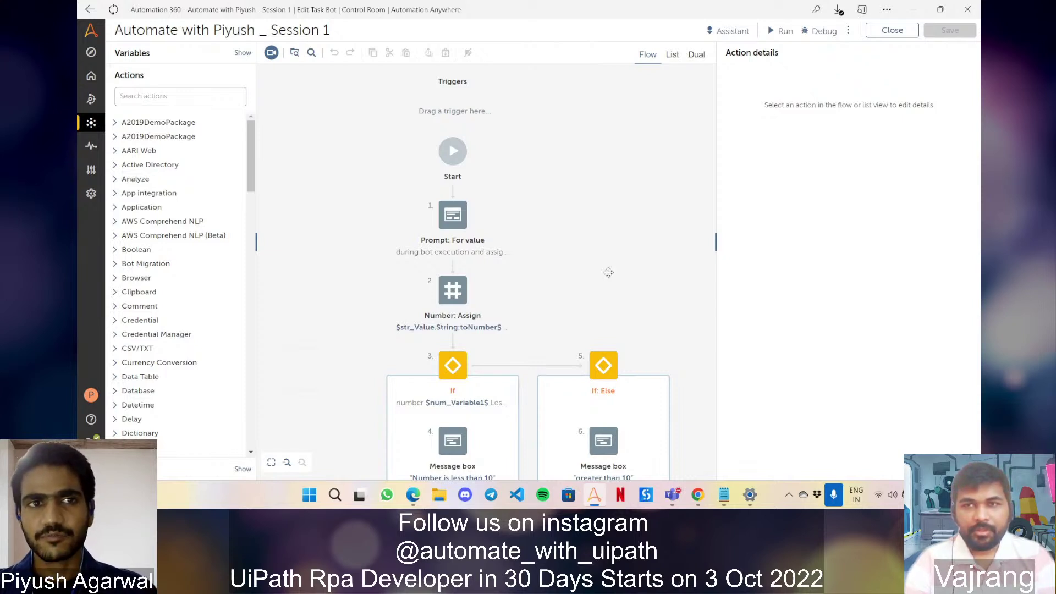
Find the Step action and add it to the flow between Start and Prompt: For value.
left_click(204, 96)
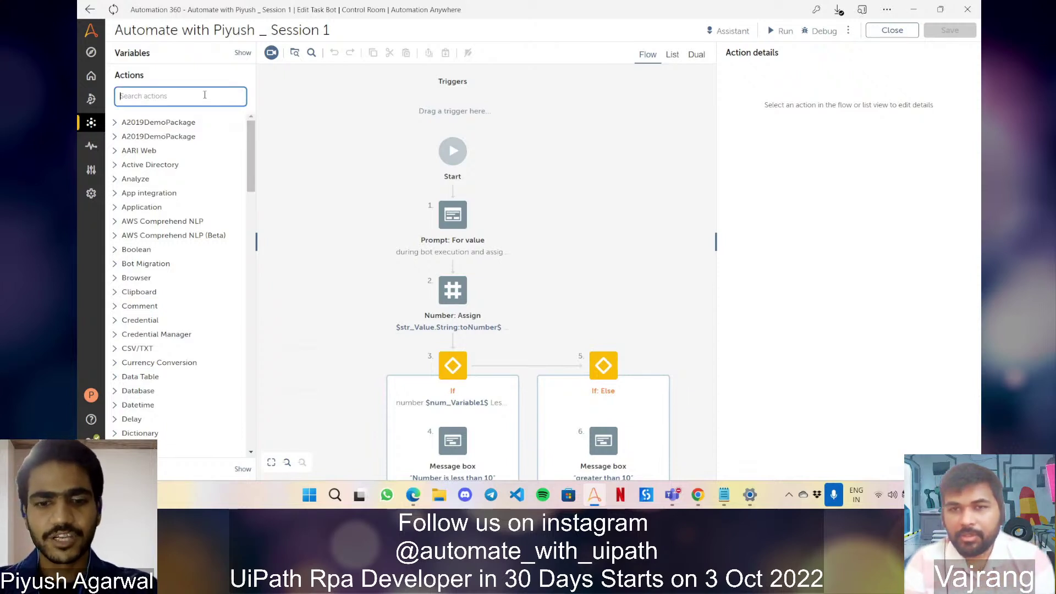
type("step")
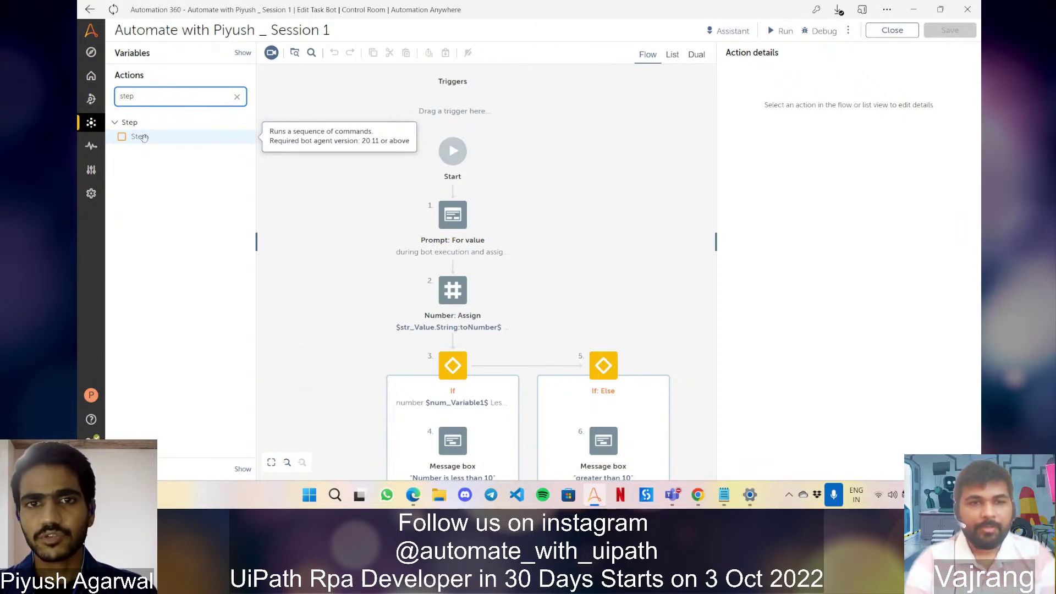
left_click(142, 137)
left_click_drag(142, 137, 472, 203)
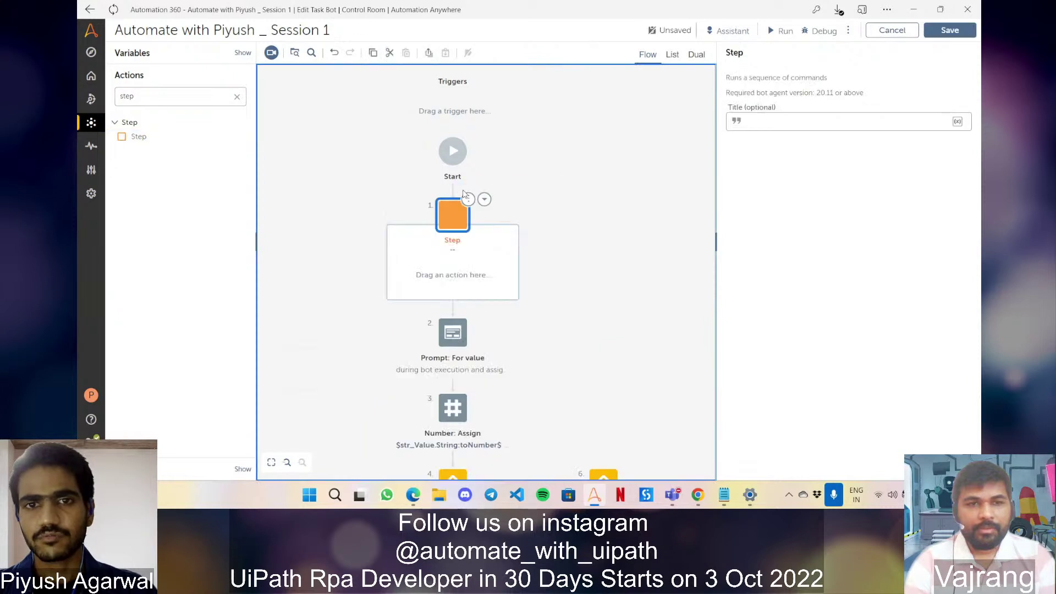
left_click(468, 200)
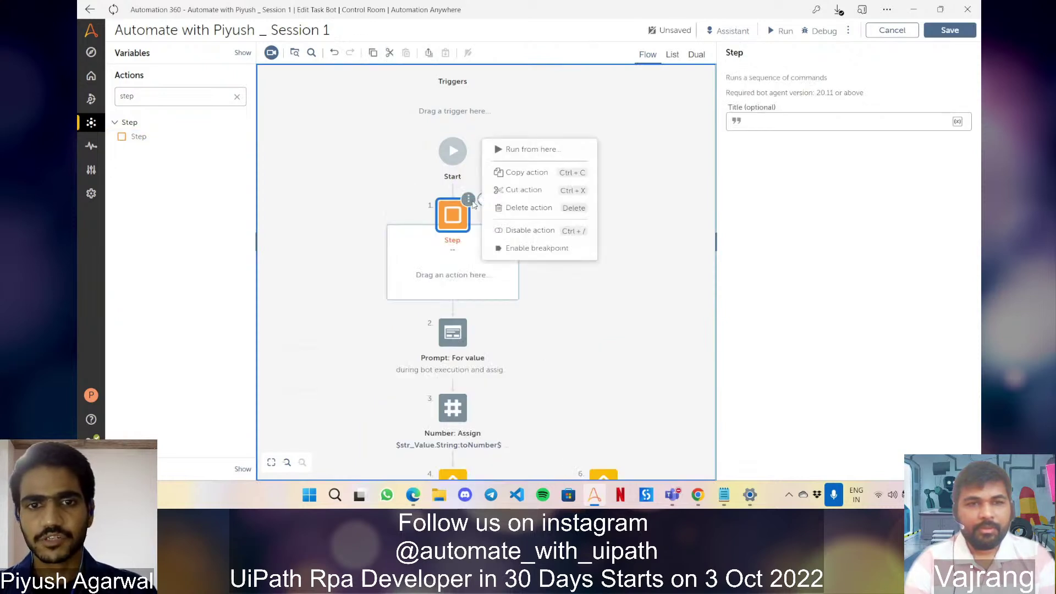
left_click(632, 337)
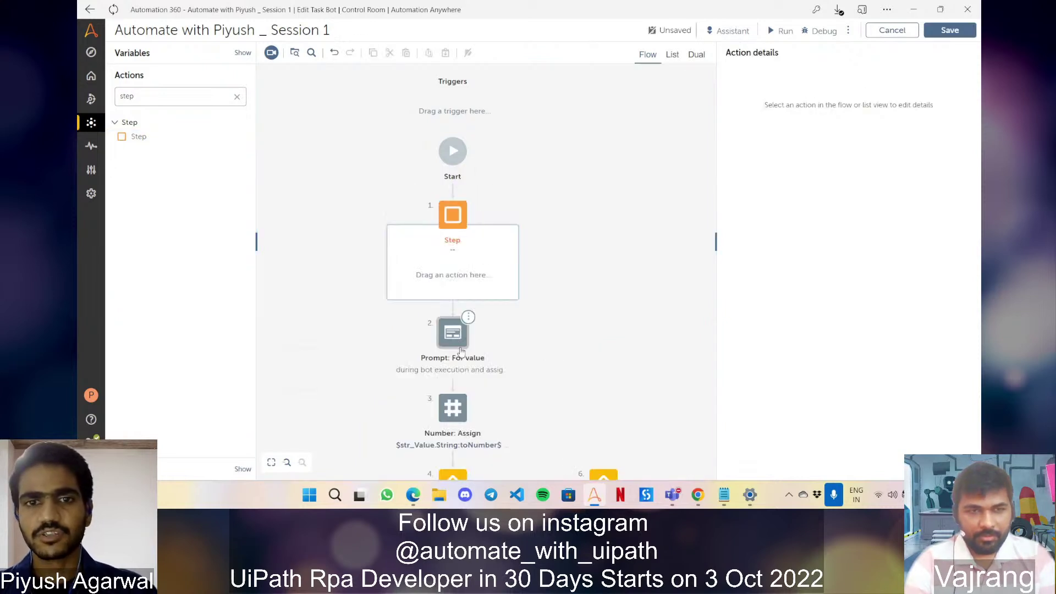
Move the Prompt: For value action into the Step block and title the block "Taking value from user".
left_click_drag(454, 333, 453, 276)
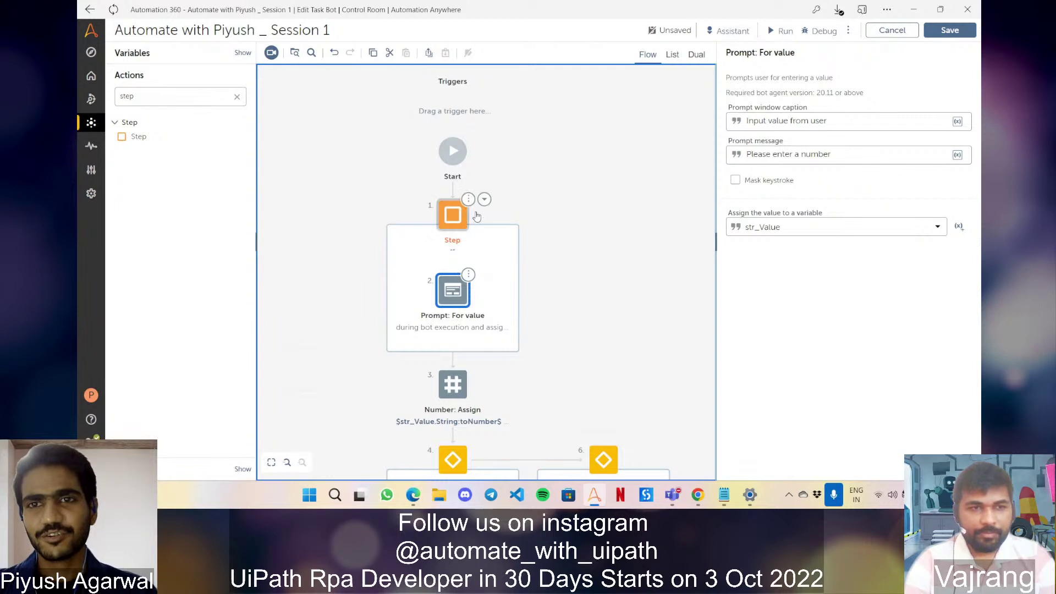
left_click(453, 214)
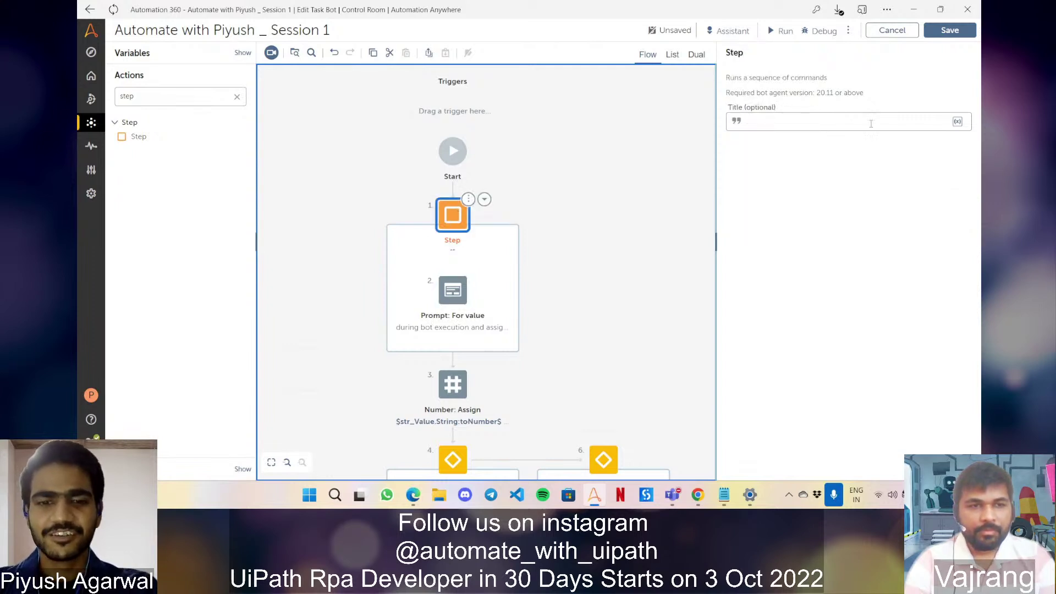
left_click(822, 113)
type("Taking")
type("from user")
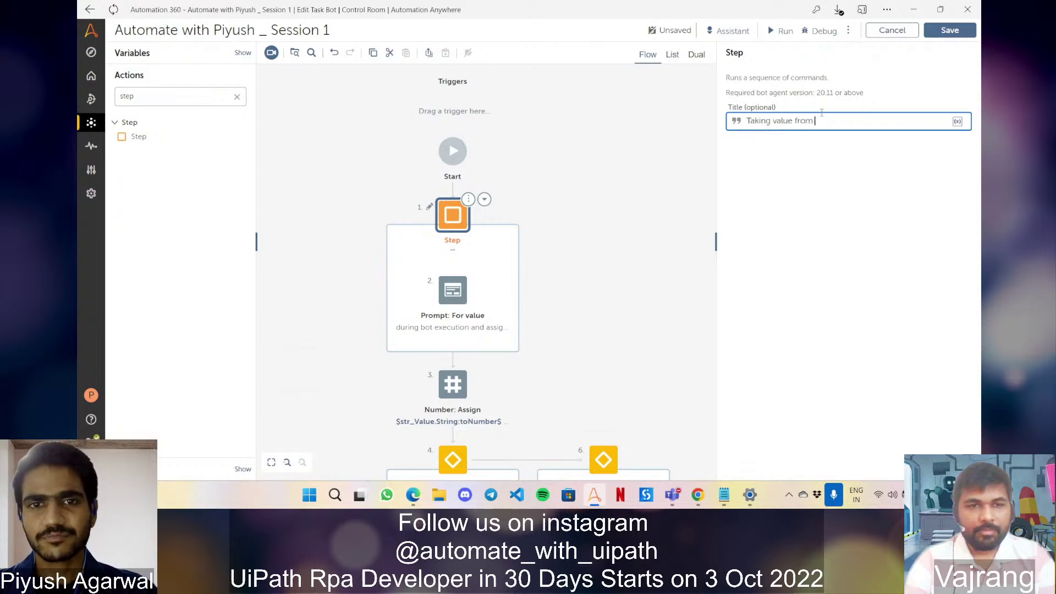
Collapse the titled Step block, and save and close the bot.
left_click(484, 200)
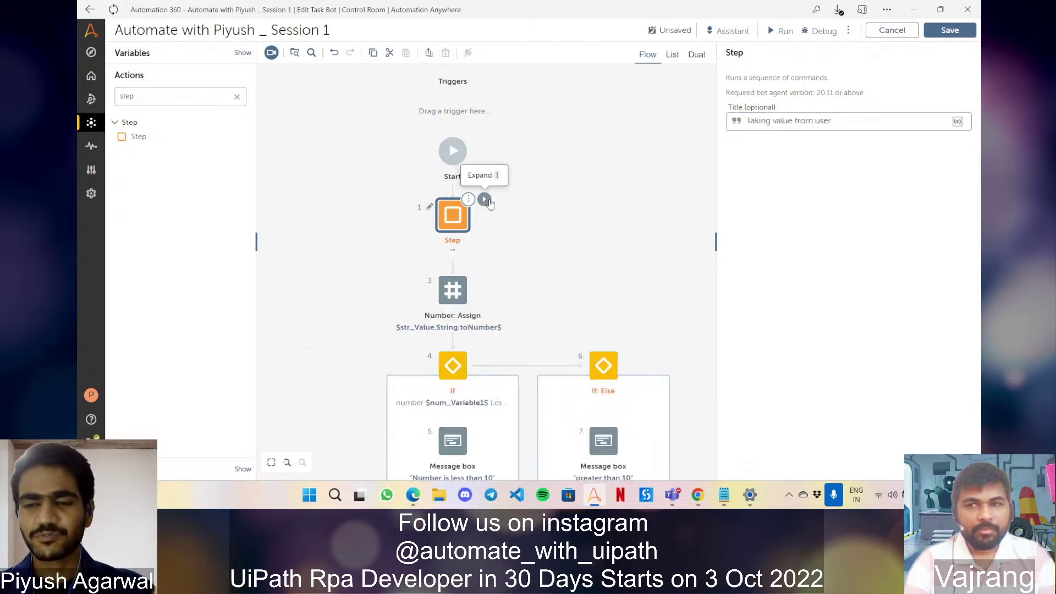
left_click(584, 304)
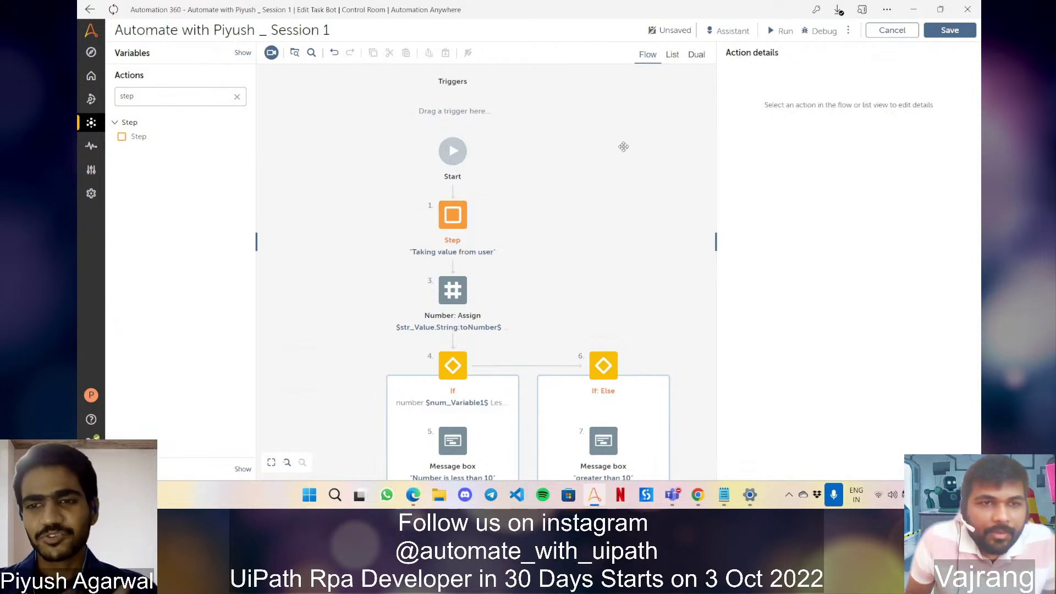
left_click(957, 36)
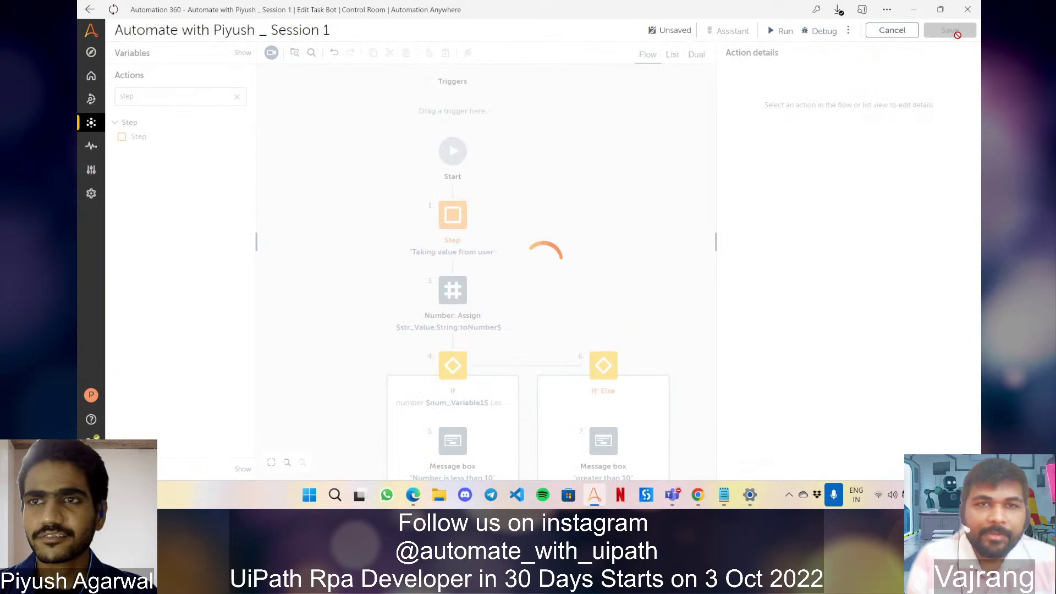
left_click(892, 30)
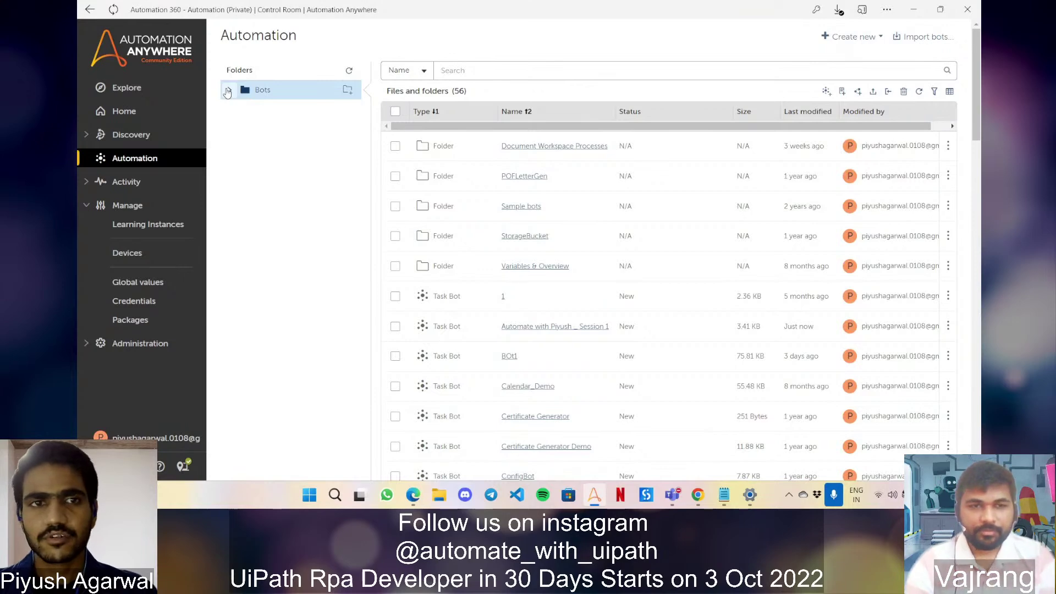
Create a folder named "Bot Development 1" inside the Bots folder.
left_click(227, 91)
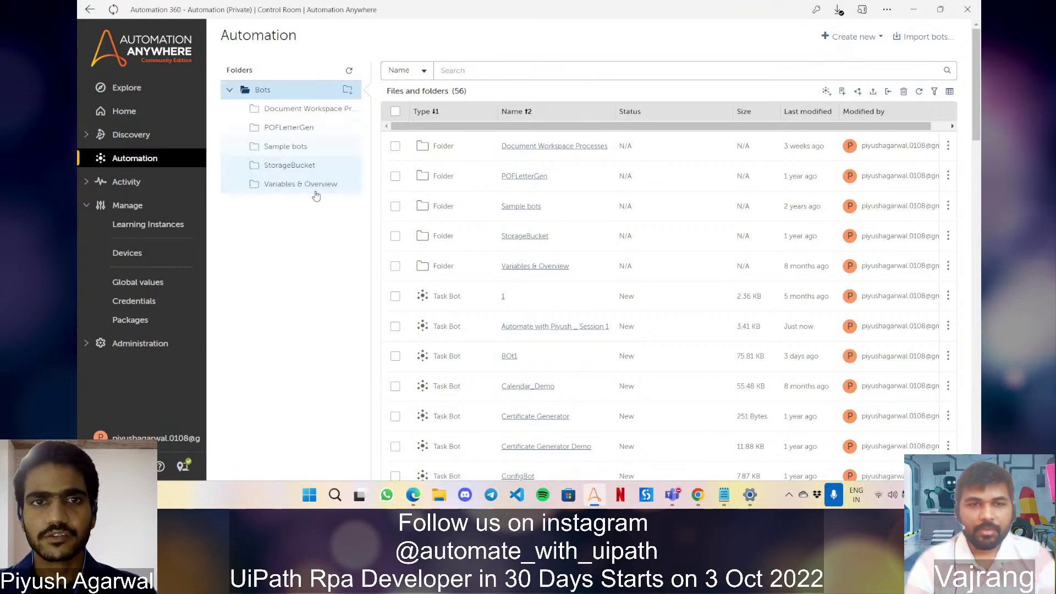
left_click(347, 92)
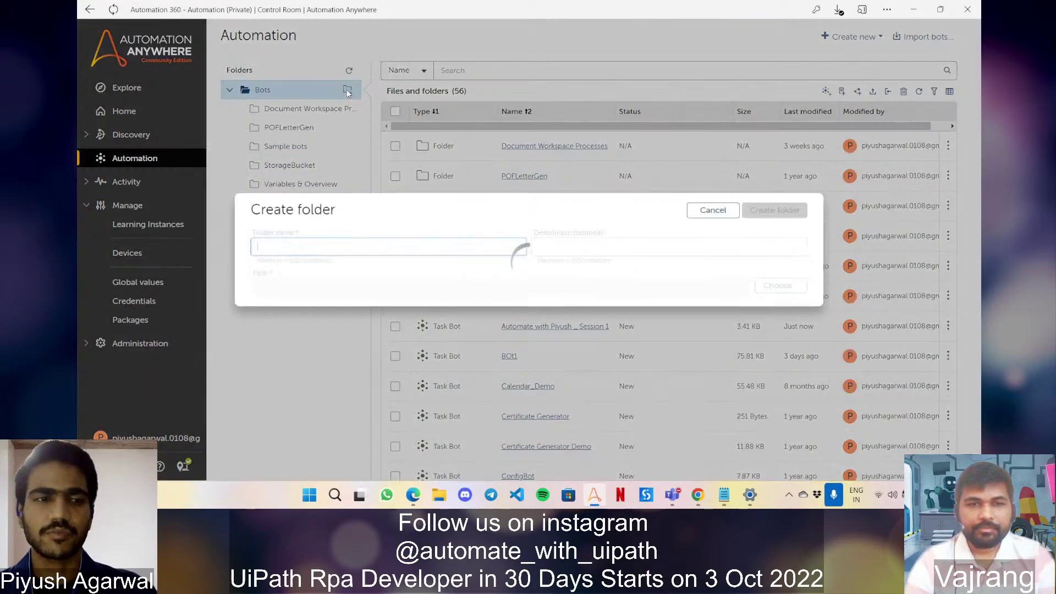
left_click(388, 253)
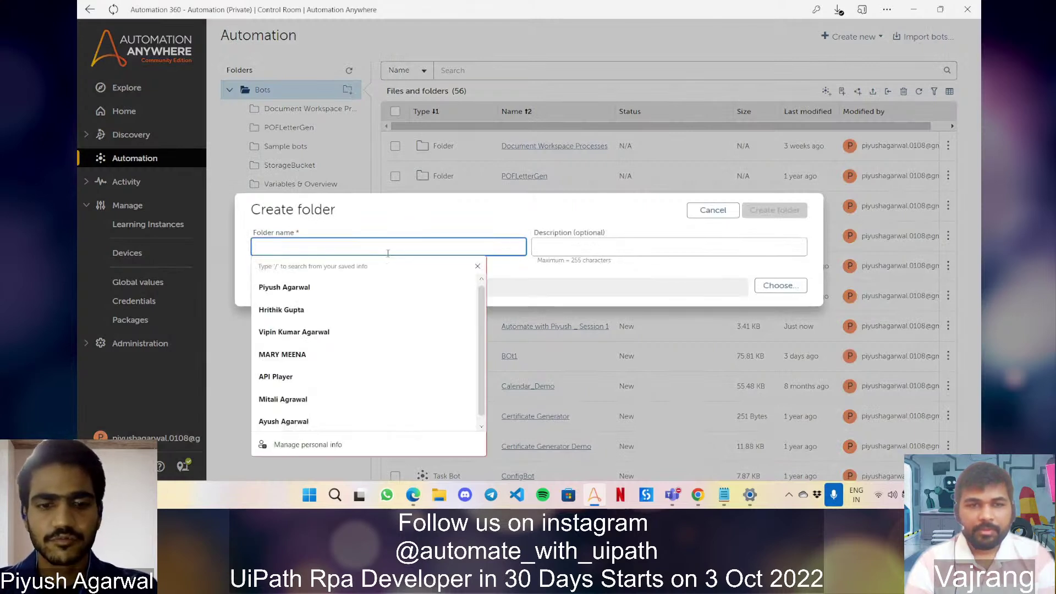
type("Bot De")
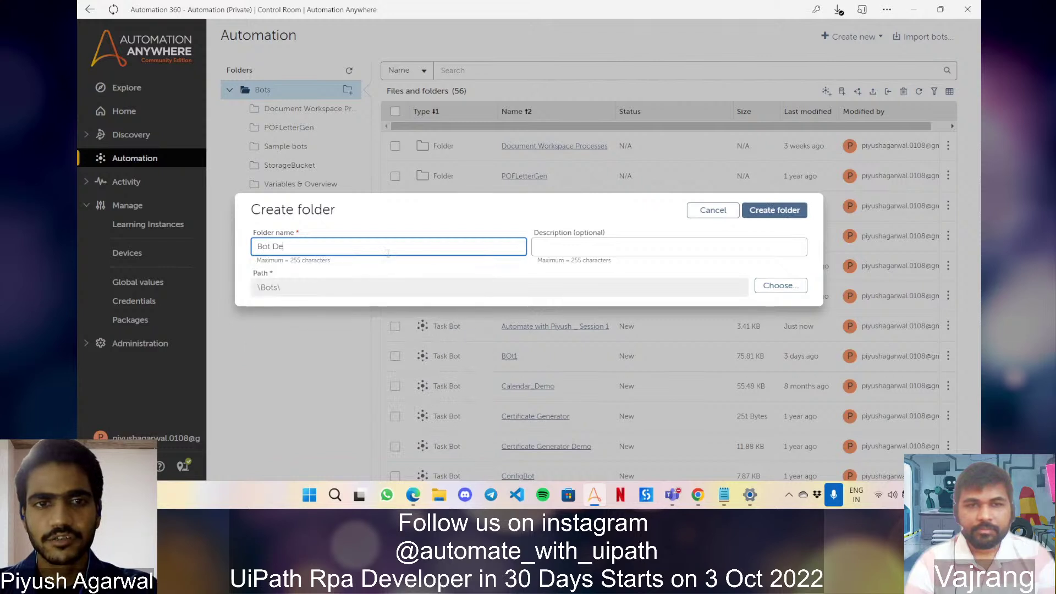
type("veloper")
type("ment")
type(" 1")
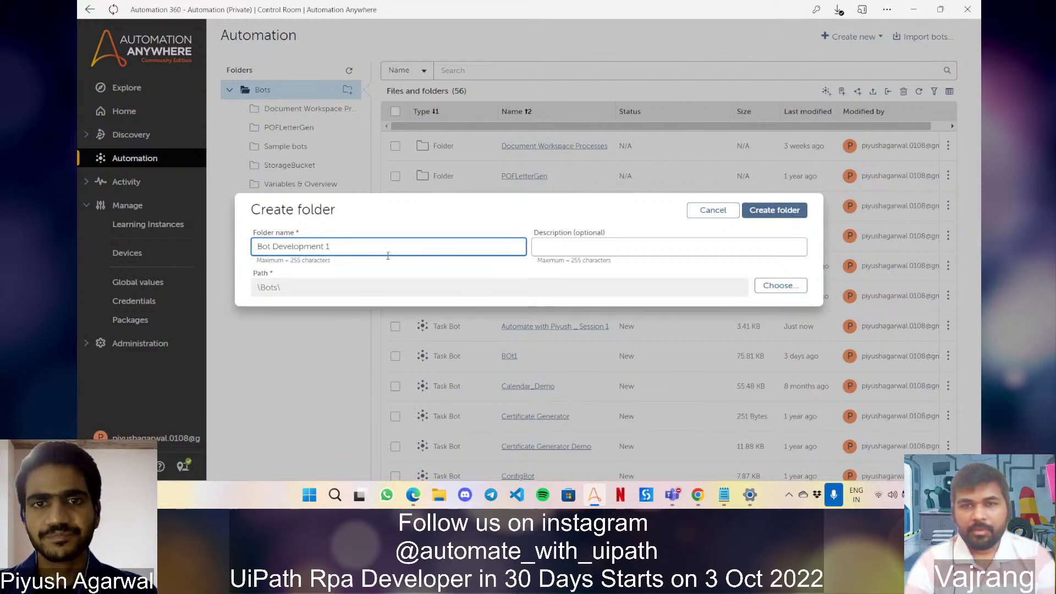
left_click(784, 210)
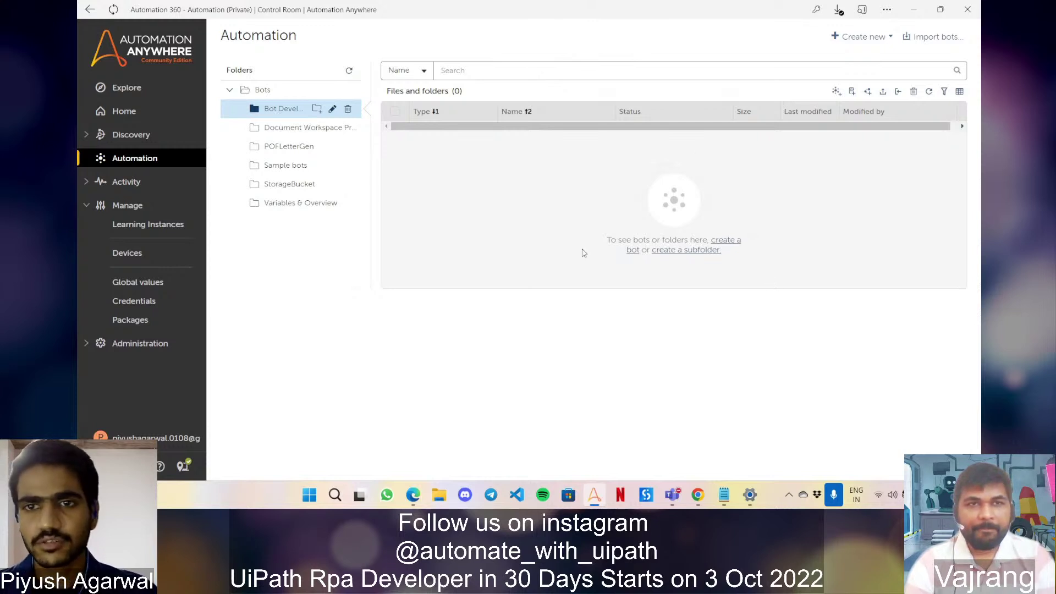
Create a task bot named "Take Input" in the Bot Development 1 folder and open it for editing.
left_click(735, 245)
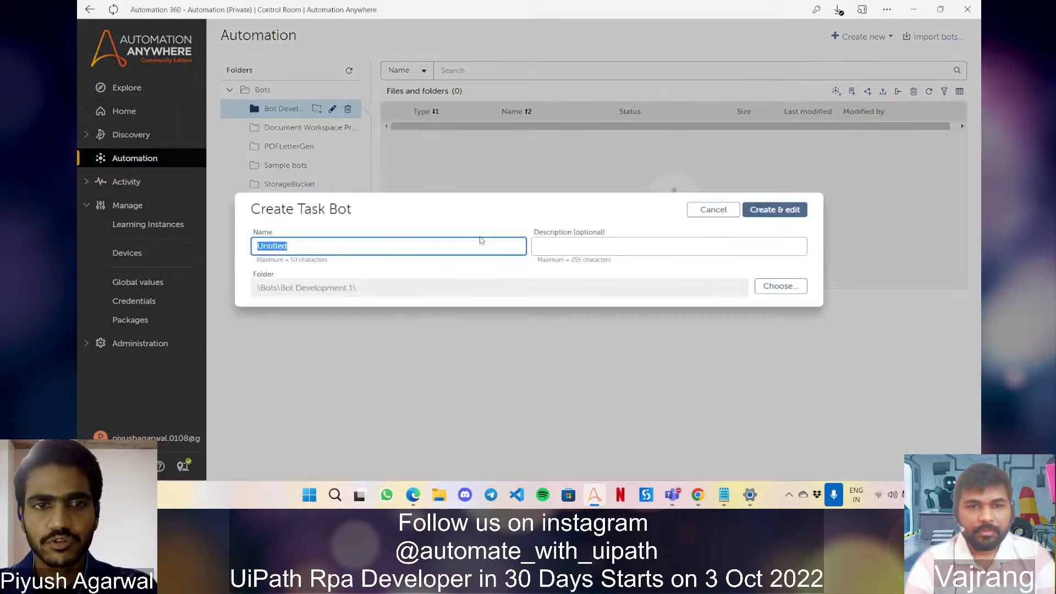
type("Take Input")
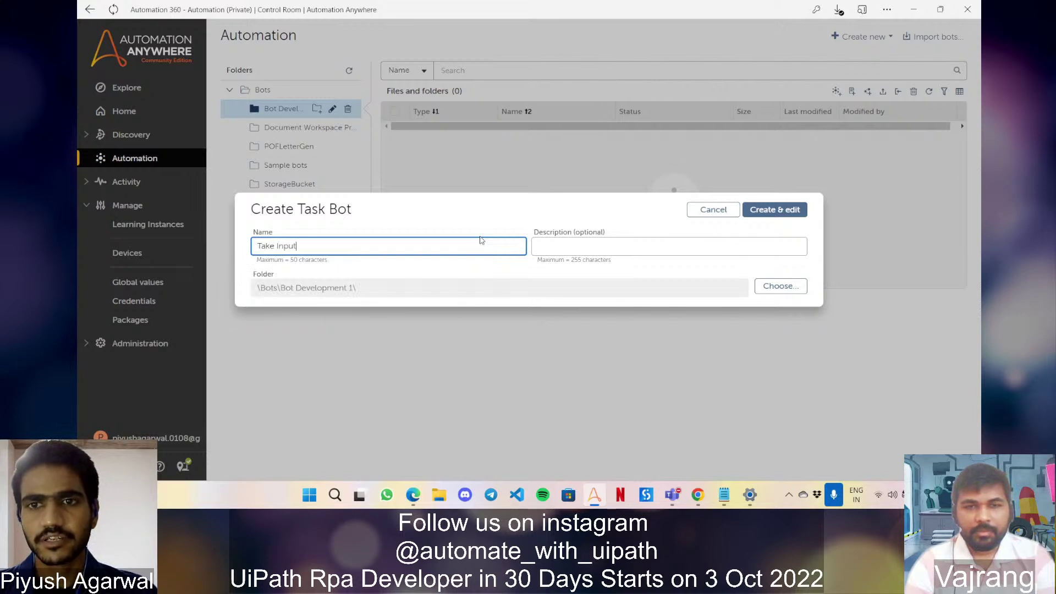
left_click(761, 212)
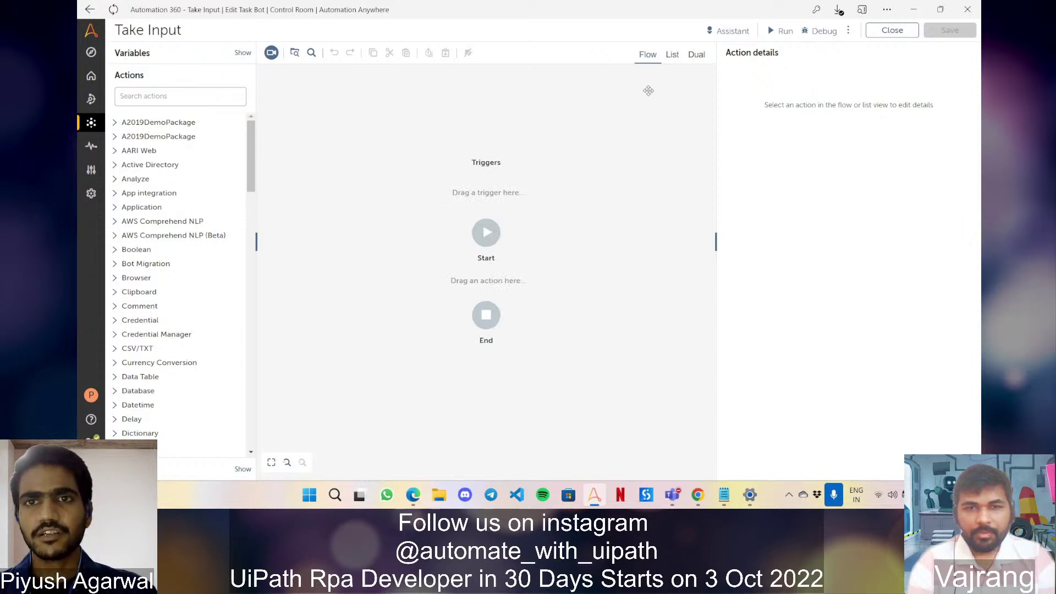
Show the bot as a list and add a Prompt: For value action between Start and End.
left_click(672, 63)
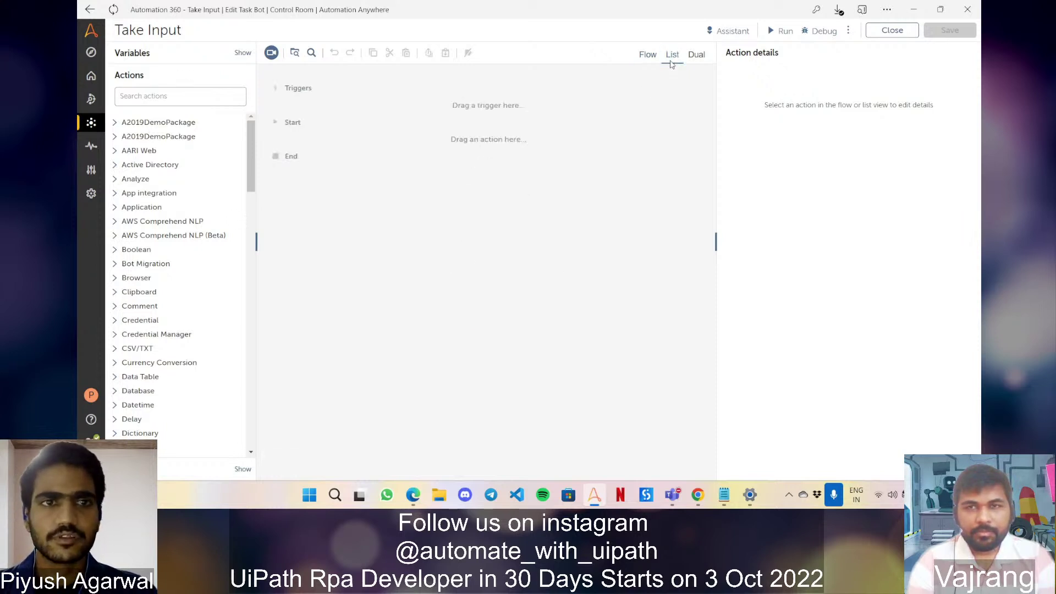
left_click(184, 97)
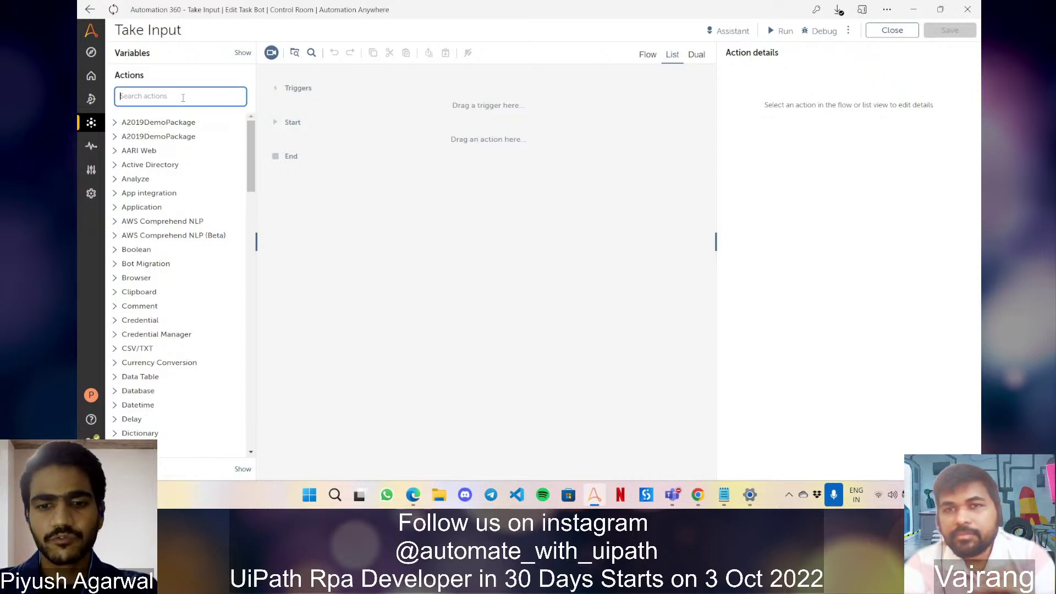
type("prompt")
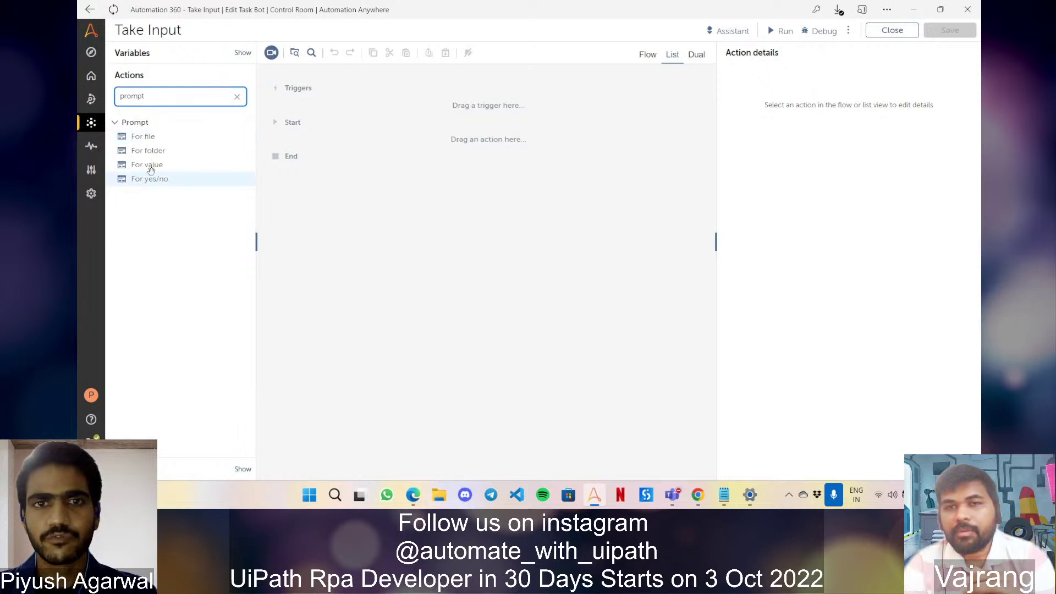
left_click_drag(148, 165, 462, 144)
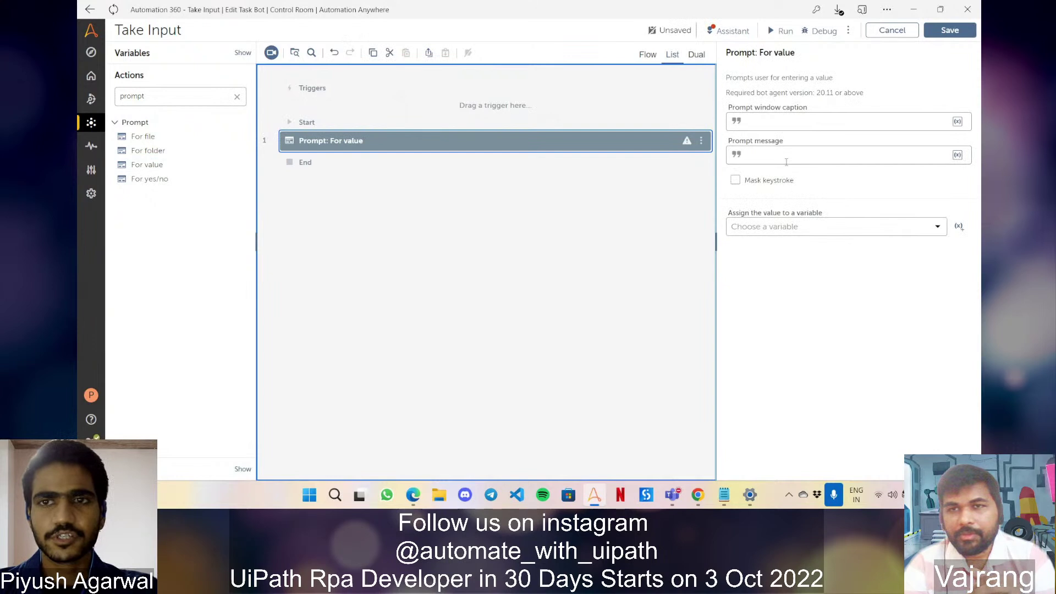
Set the prompt window caption to "Input" and the prompt message to "Enter a number value".
left_click(791, 122)
type("Input")
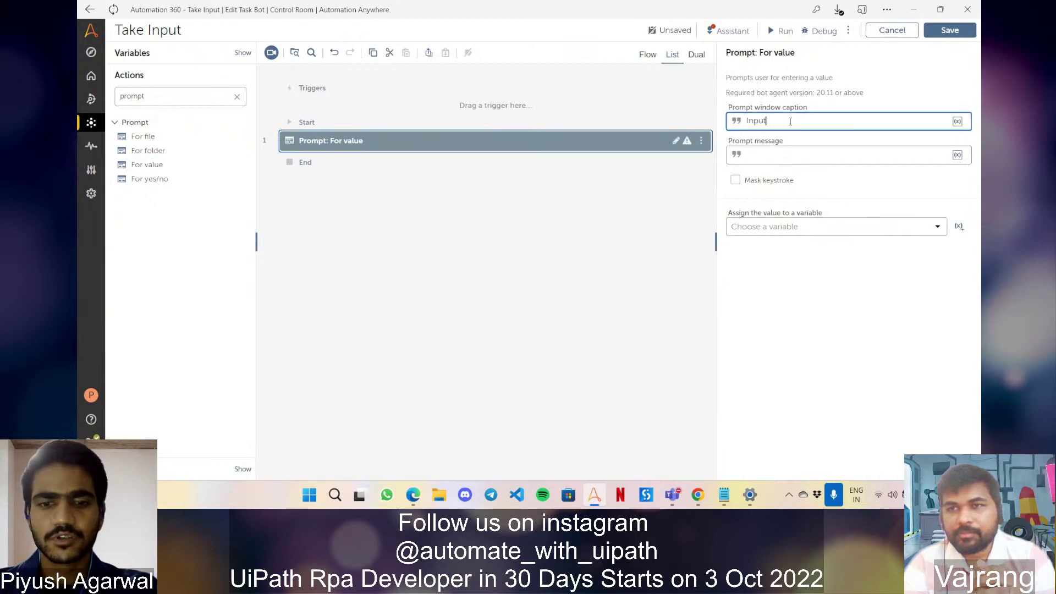
left_click(785, 155)
type("Enter")
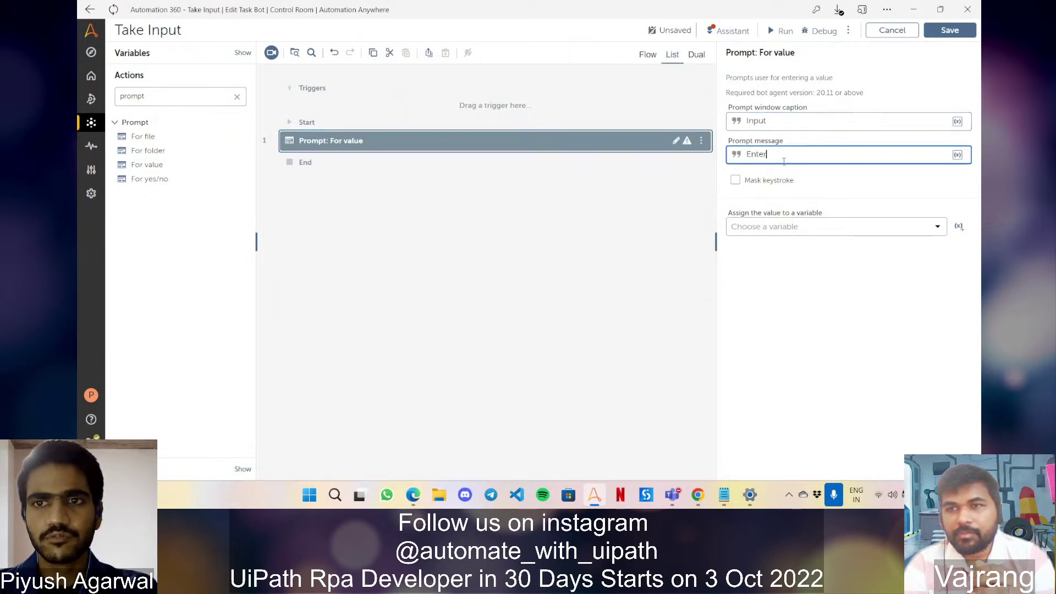
type(" a number valeu")
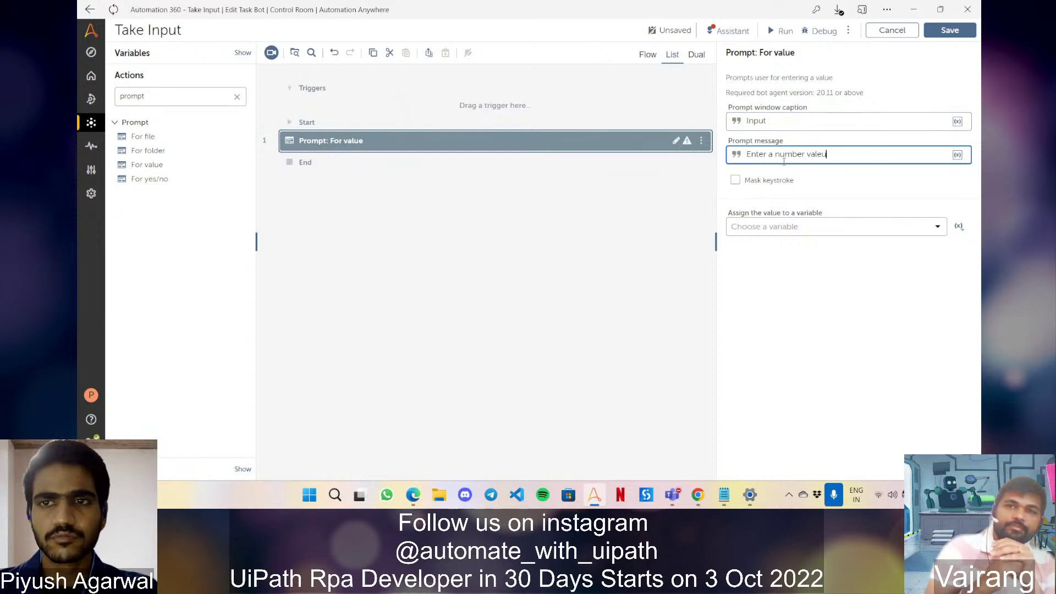
key("BackSpace")
key("BackSpace")
type("ue")
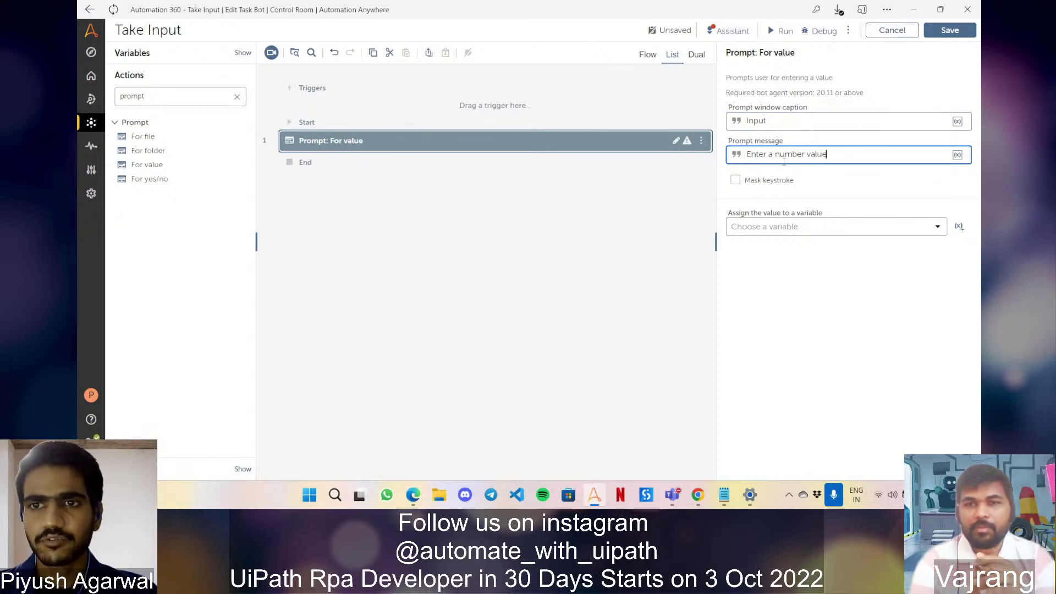
Create a string variable named str_UserInput and assign the prompted value to it.
left_click(959, 226)
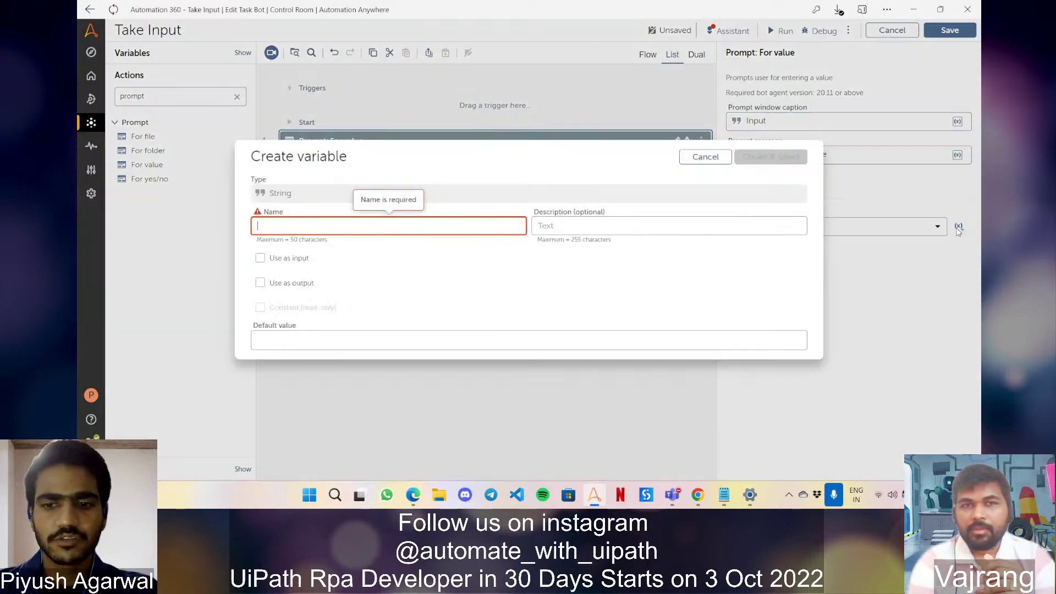
type("str_")
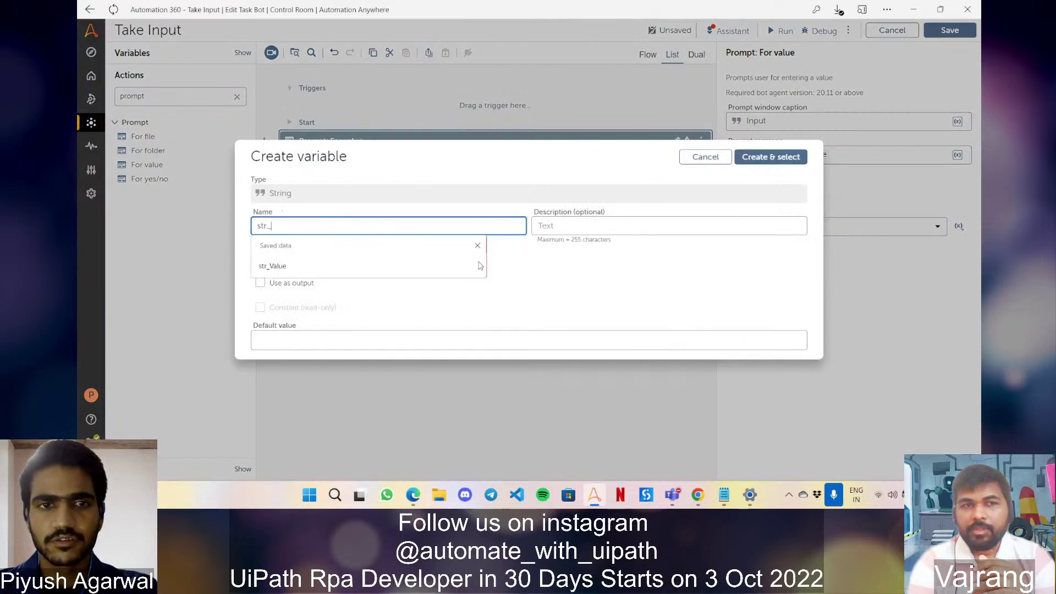
type("UserInput")
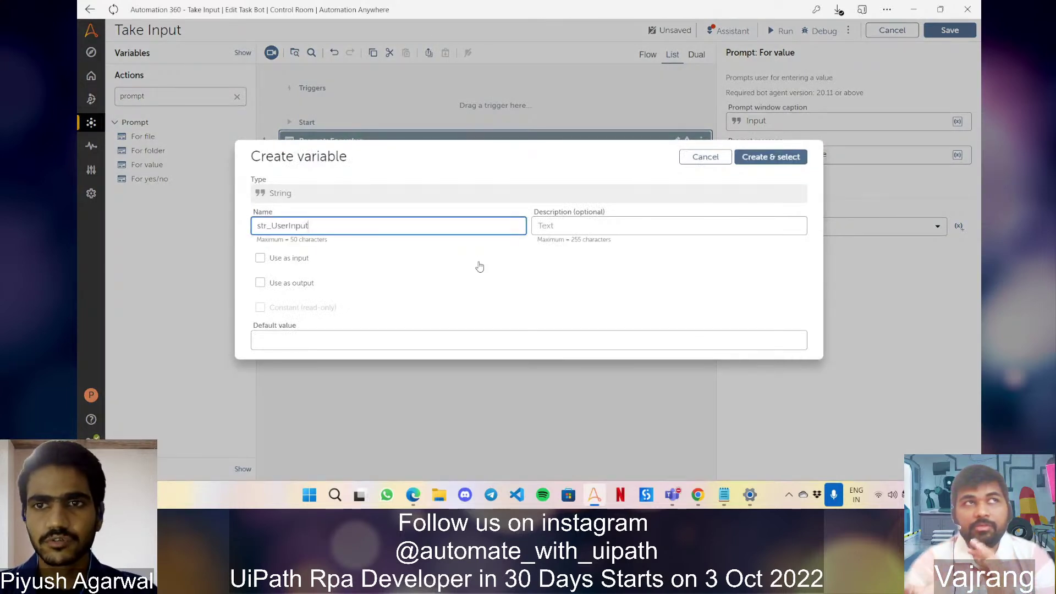
left_click(800, 159)
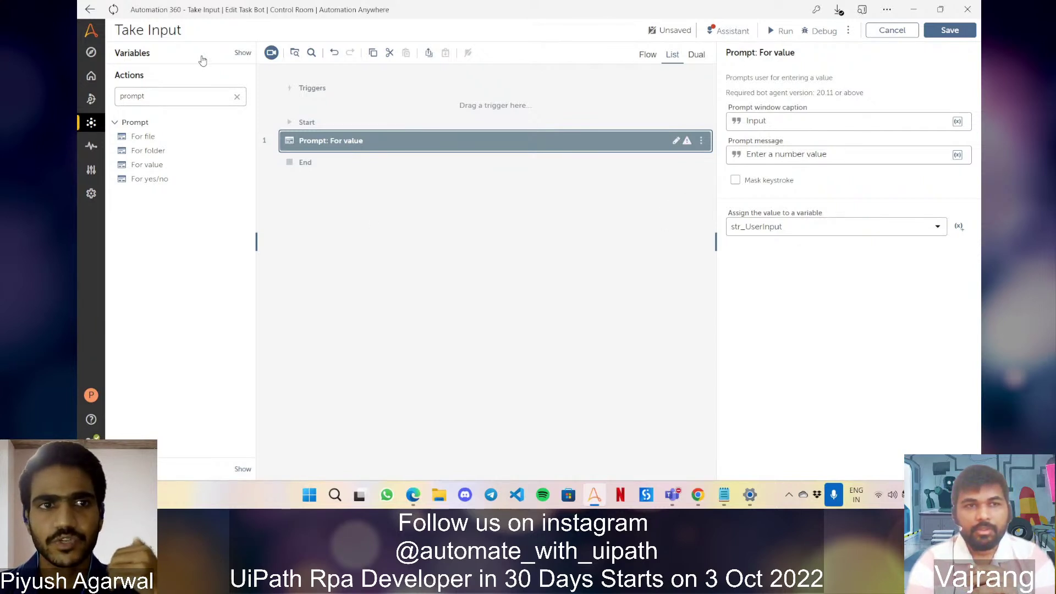
Create a Number variable named num_InputNumber with Use as input enabled, and save the bot.
left_click(203, 62)
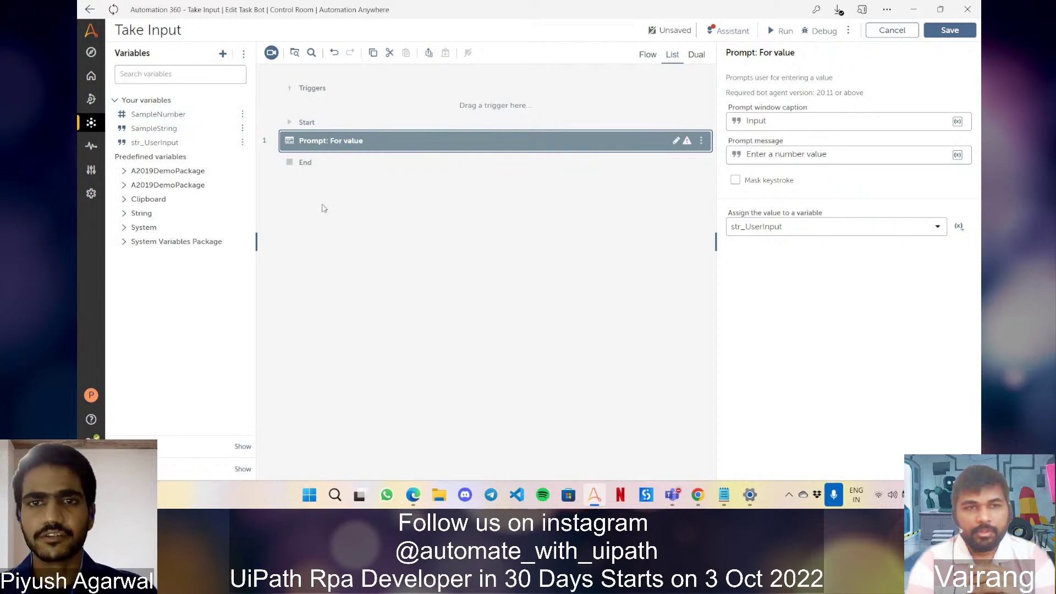
left_click(664, 271)
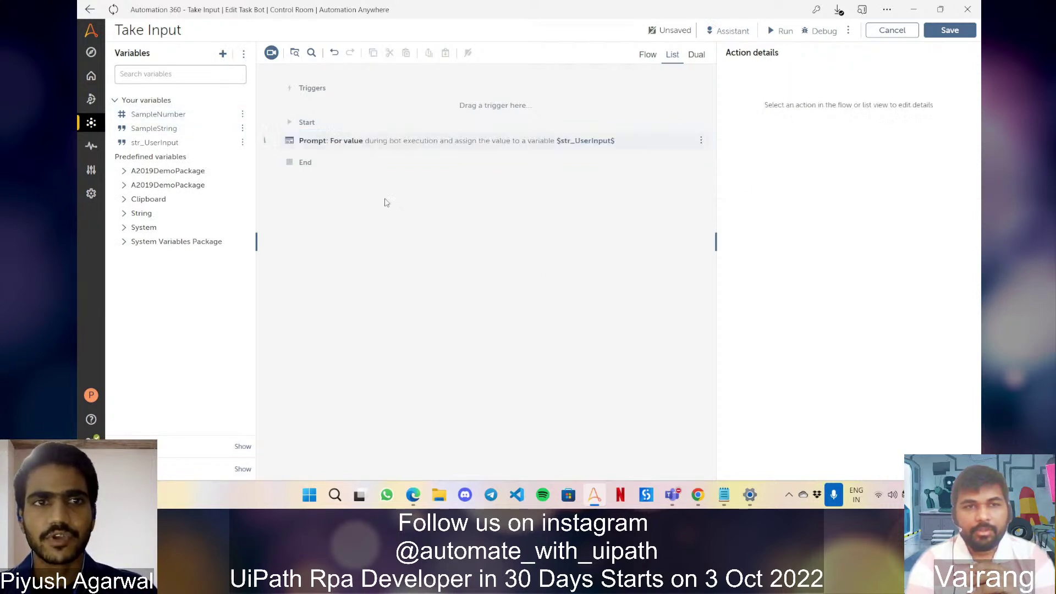
left_click(222, 54)
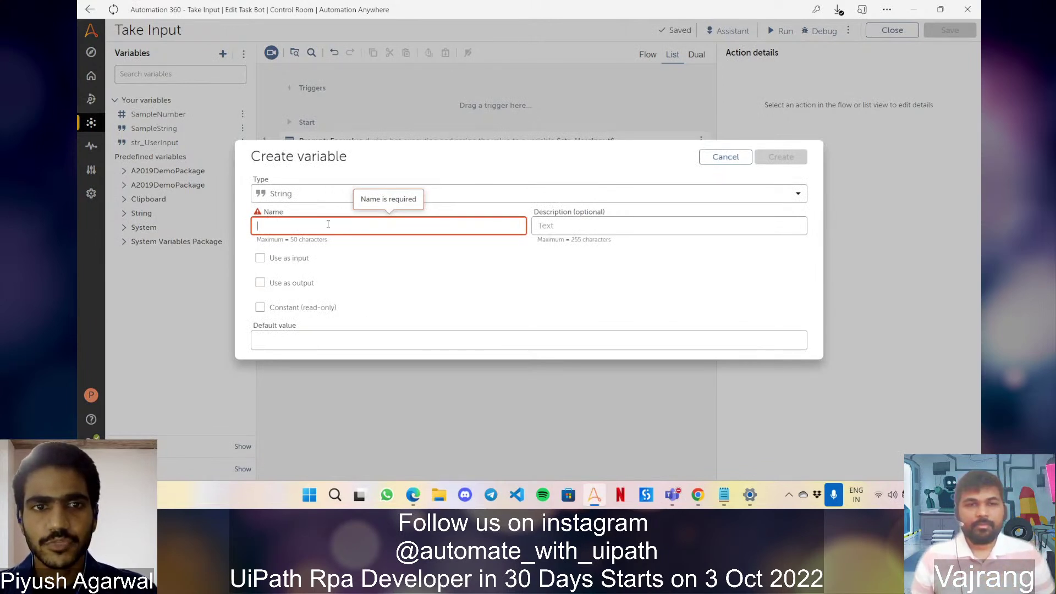
left_click(507, 195)
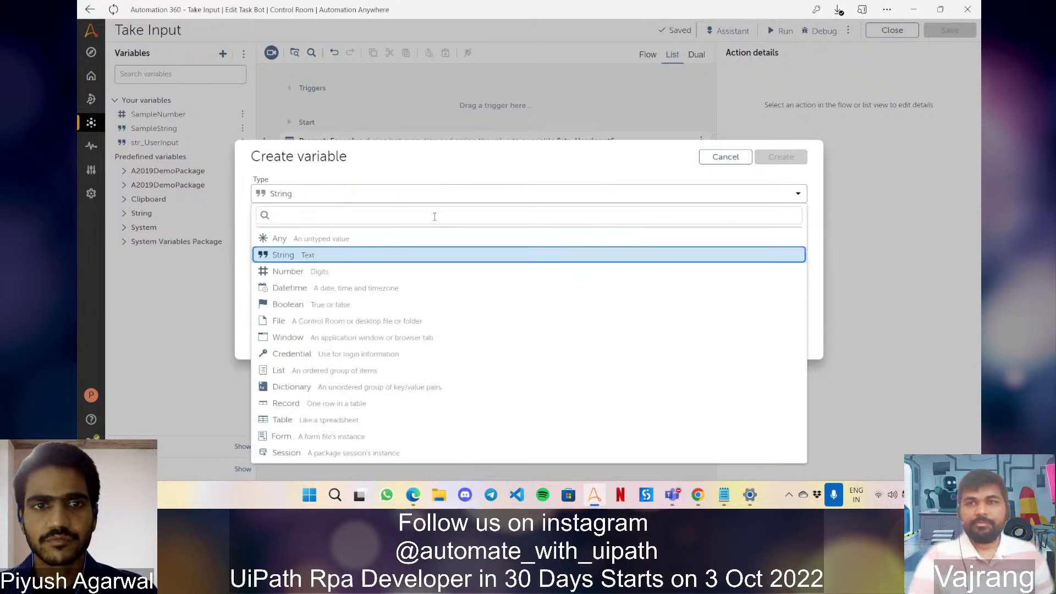
left_click(343, 271)
left_click(308, 225)
type("nu")
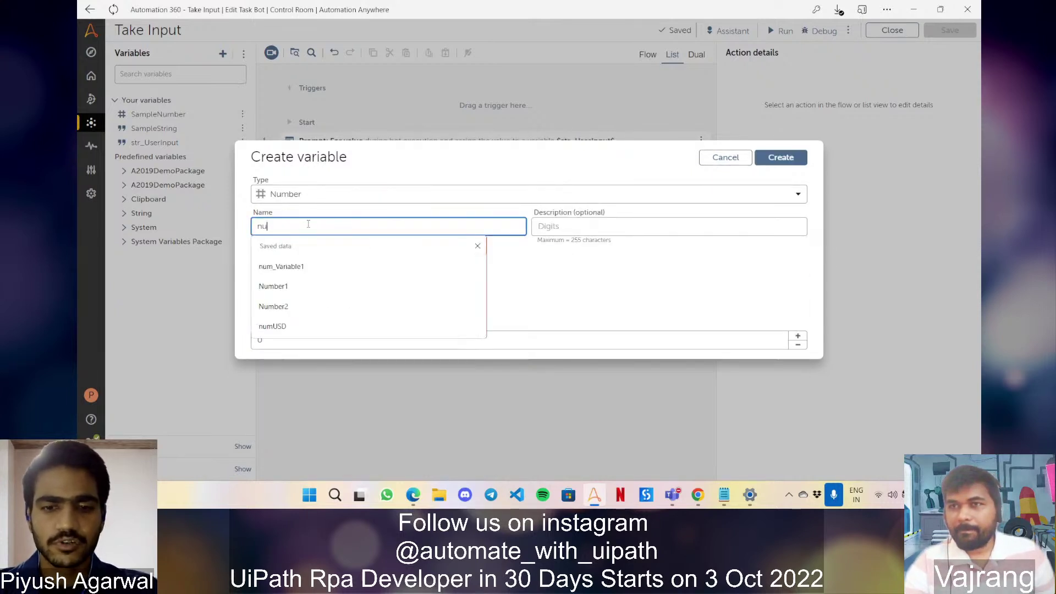
type("m_")
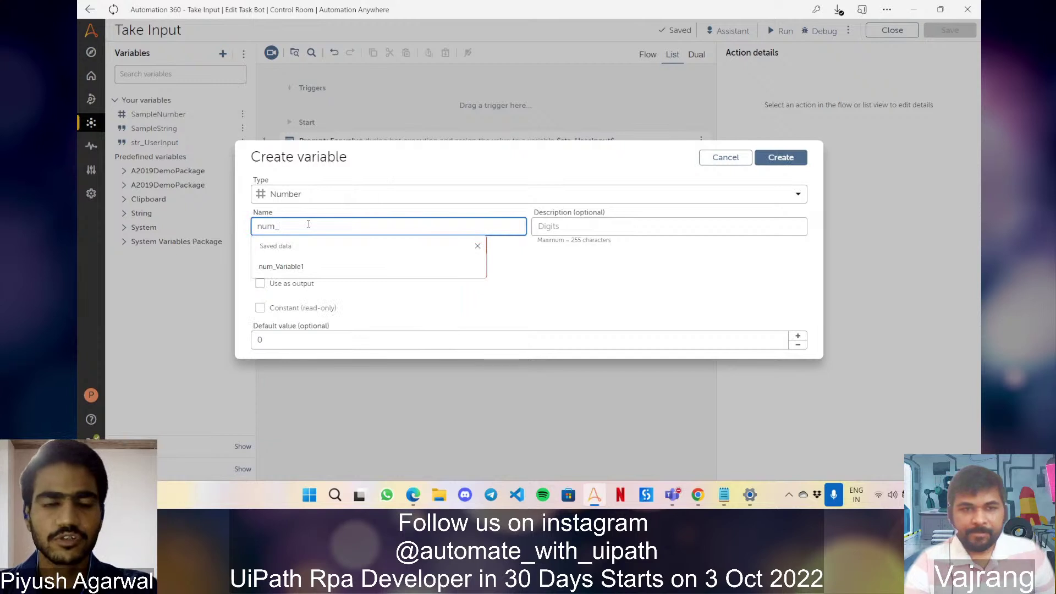
type("InputNumber")
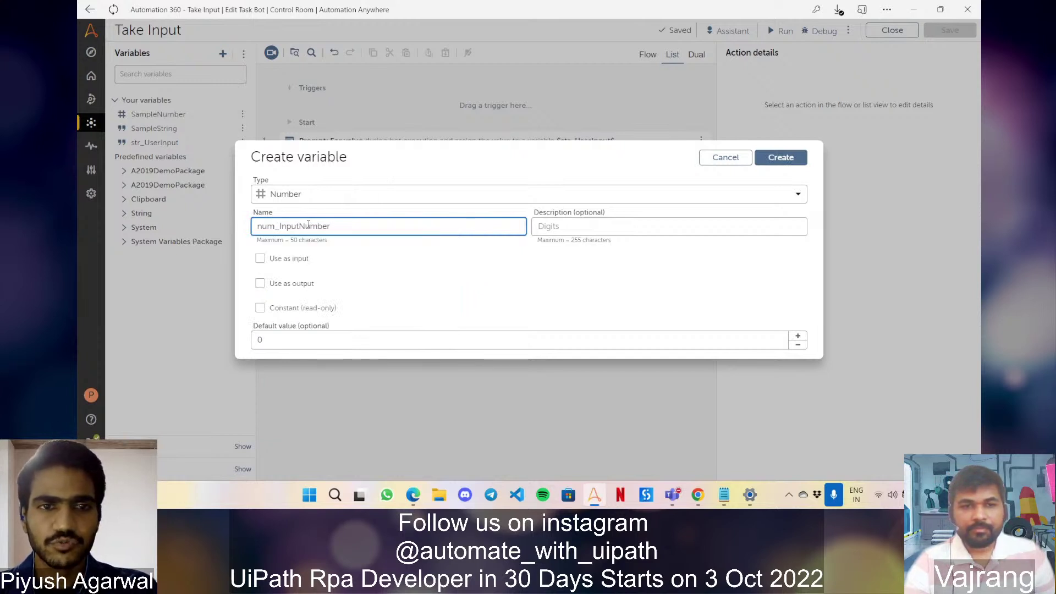
left_click(260, 258)
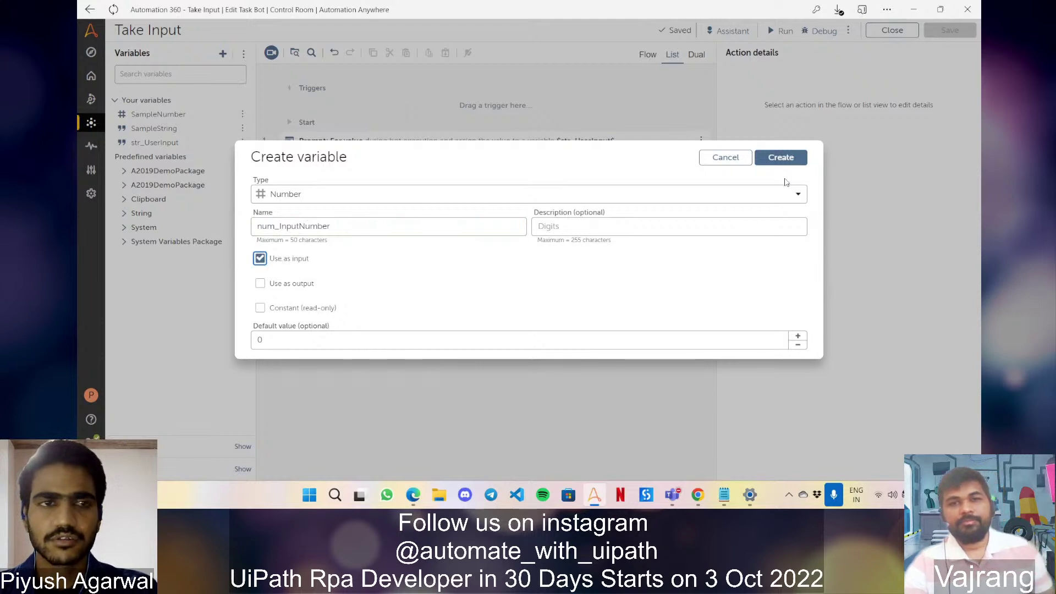
left_click(781, 157)
key("ctrl+s")
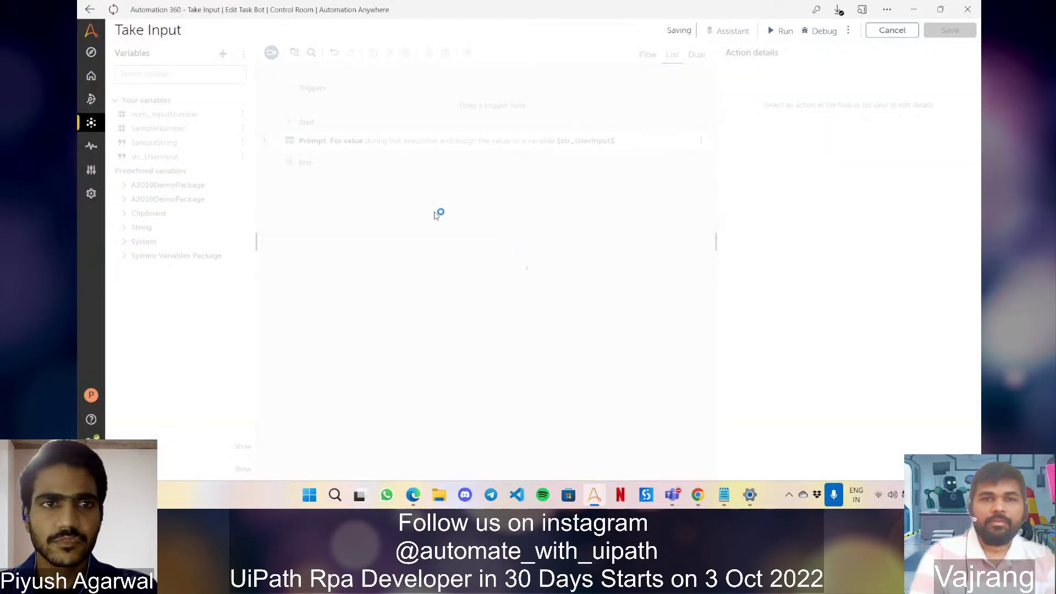
Find the Number: Assign action and add it directly below the Prompt: For value action.
left_click(450, 136)
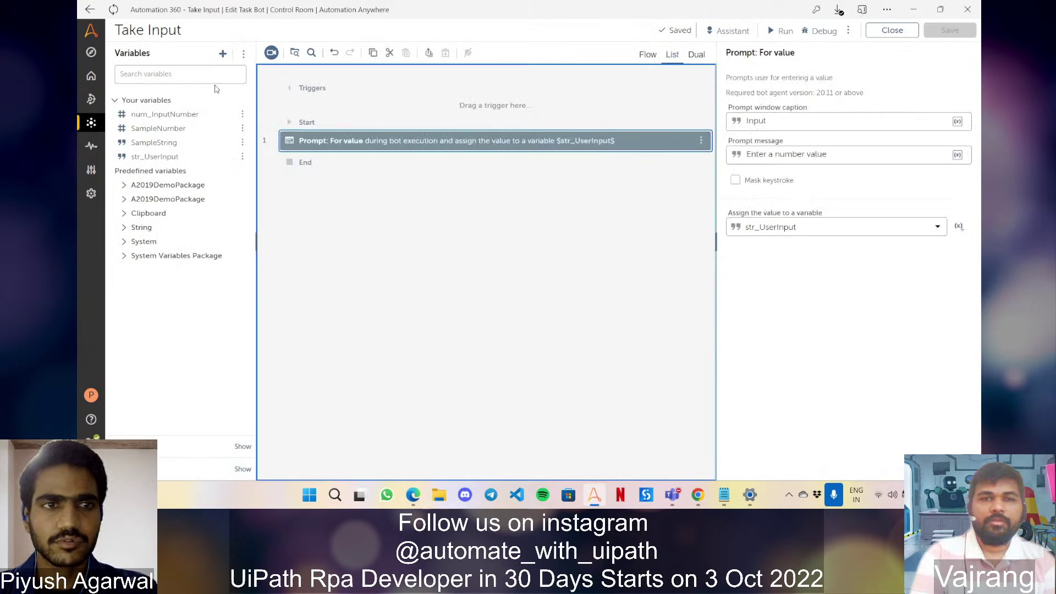
left_click(242, 447)
double_click(191, 99)
type("assign")
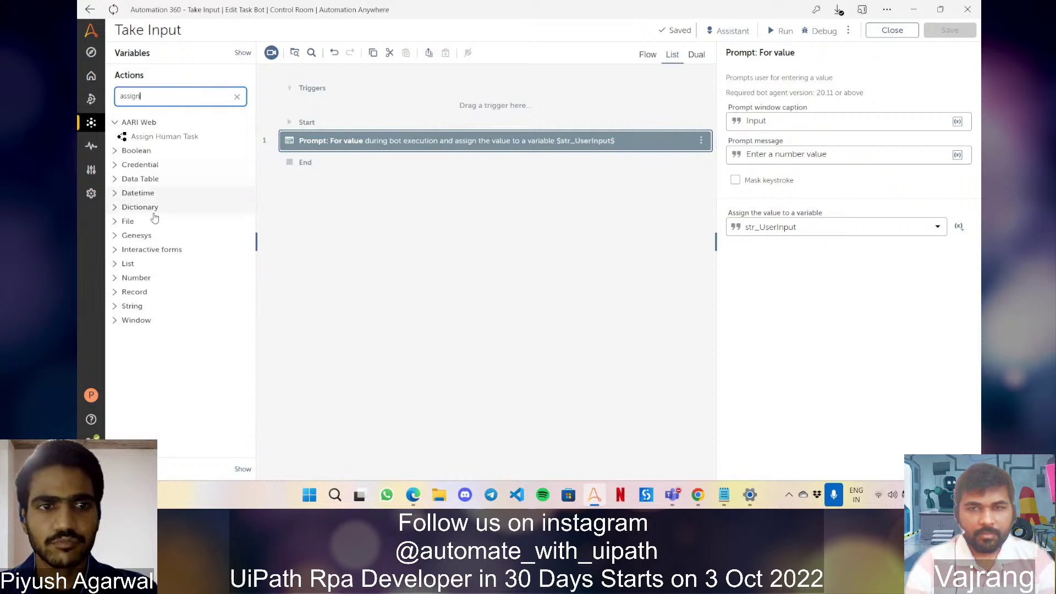
left_click(136, 278)
left_click_drag(156, 288, 426, 150)
Set the Number: Assign source value to $str_UserInput.String:toNumber$.
left_click(778, 117)
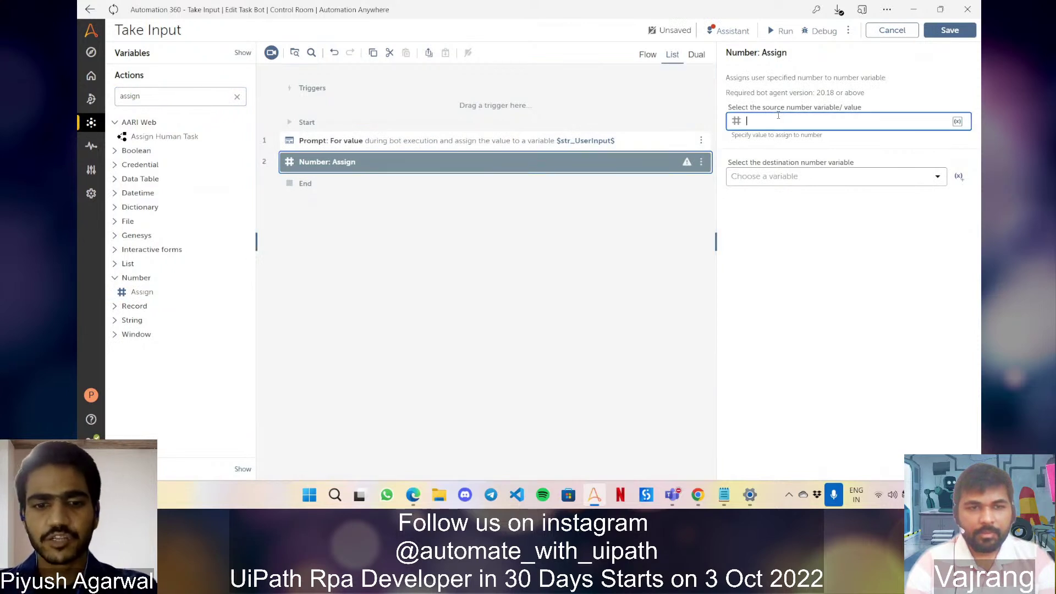
type("$str")
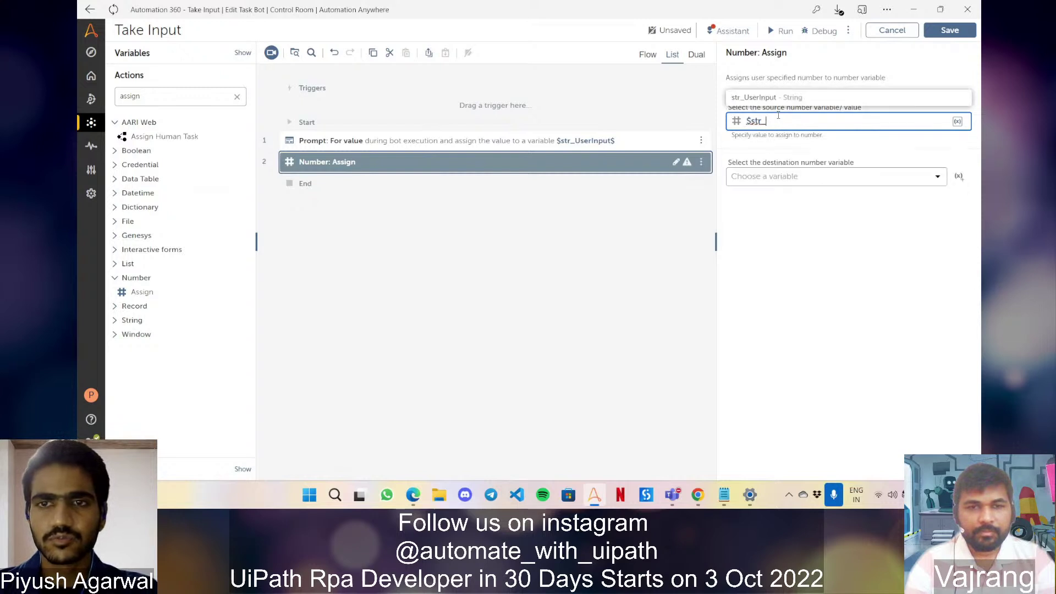
type("_")
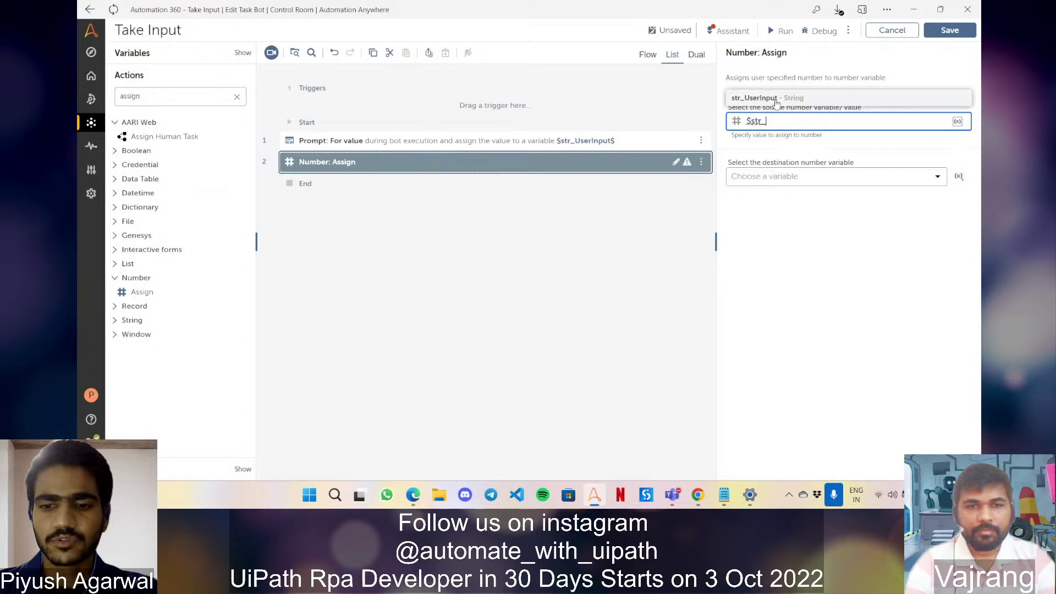
left_click(770, 97)
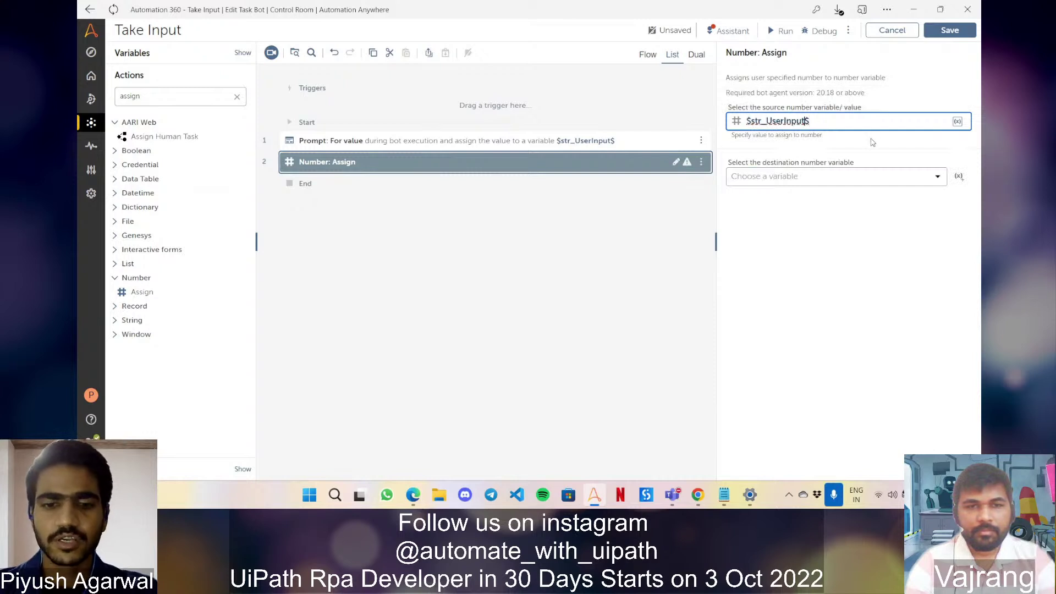
type(".")
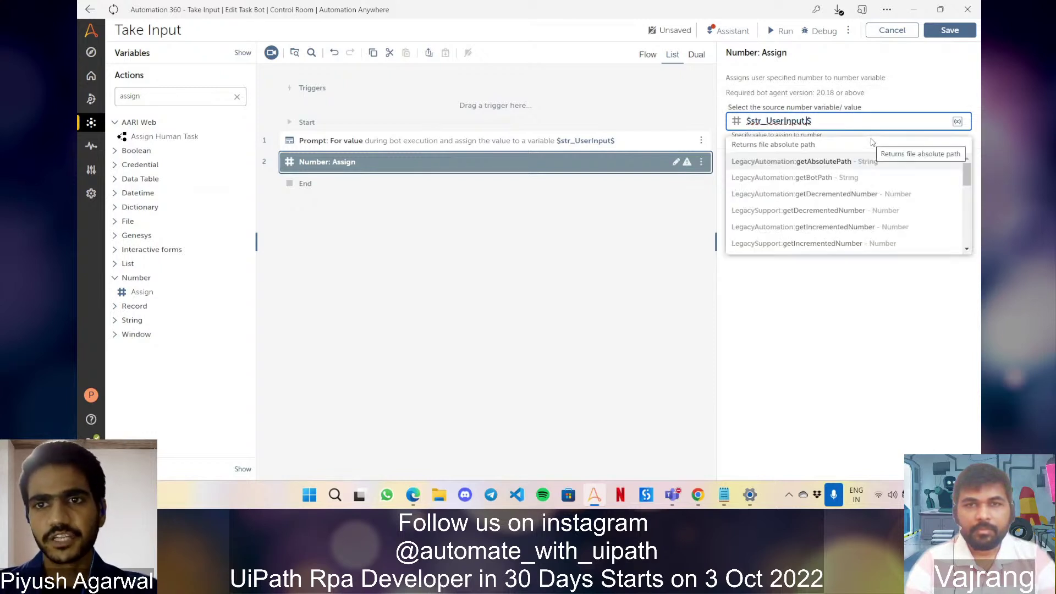
type("String")
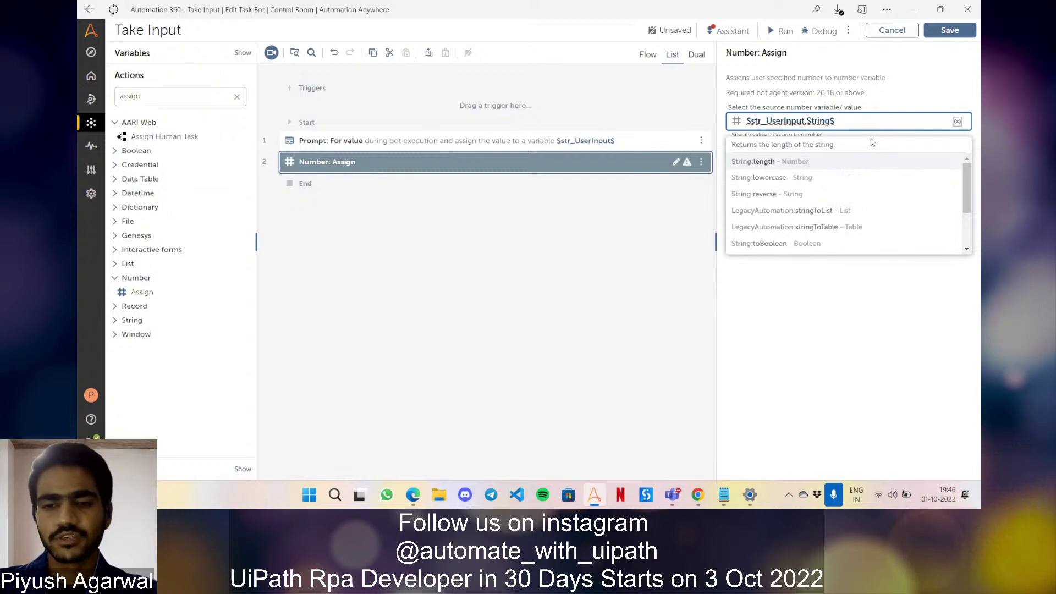
type(":toNumber")
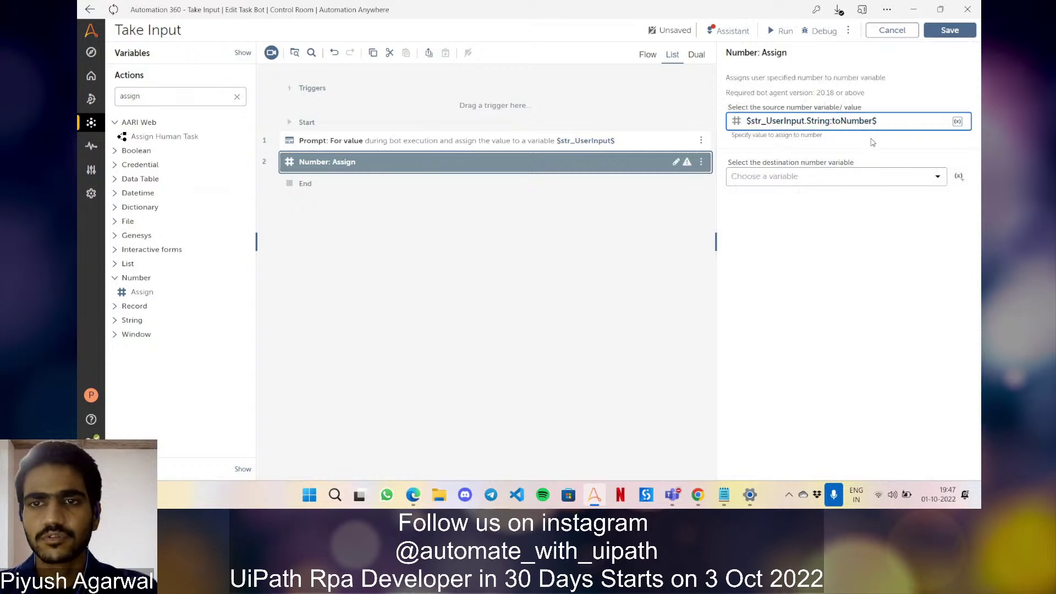
Choose num_InputNumber as the destination variable of the Number: Assign action and save the bot.
left_click(847, 181)
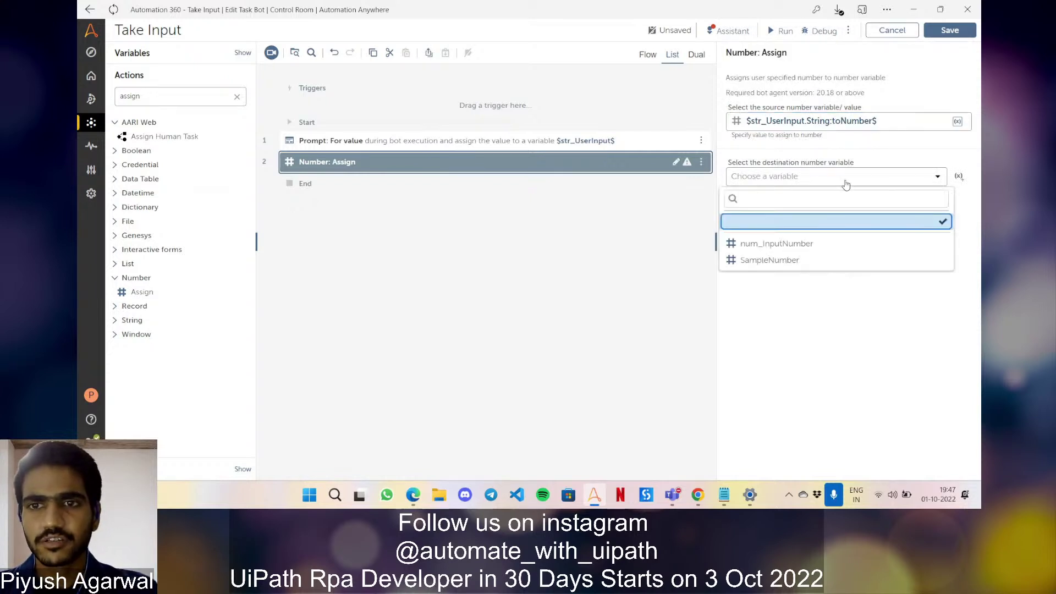
left_click(792, 244)
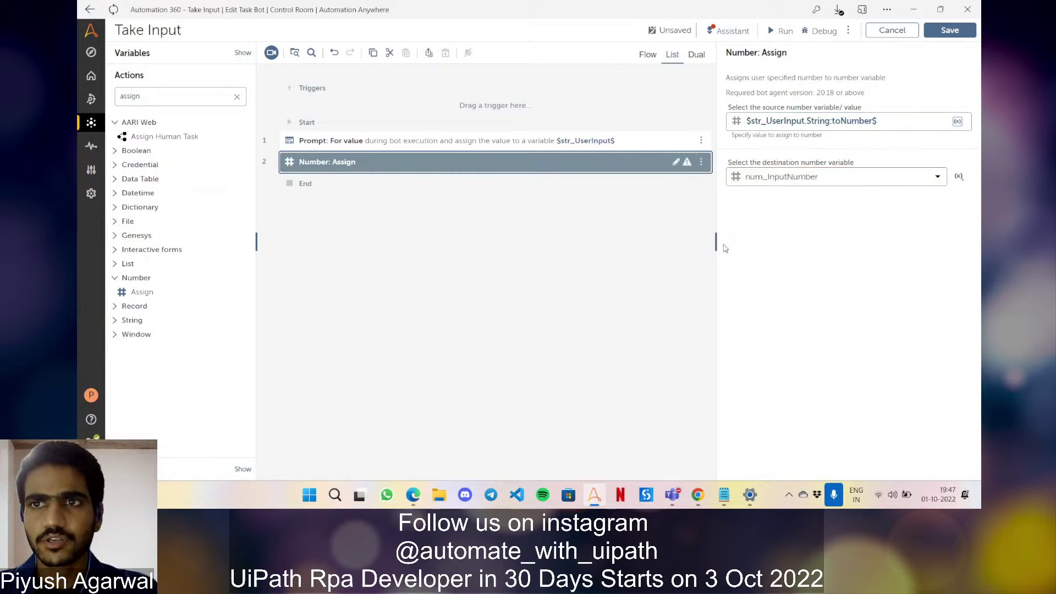
left_click(592, 248)
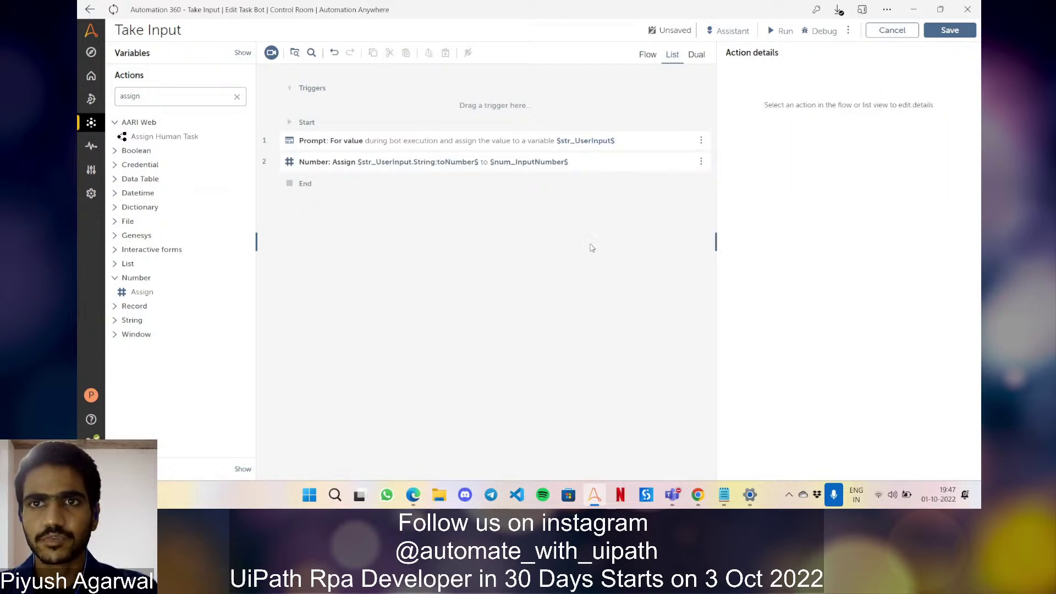
left_click(951, 32)
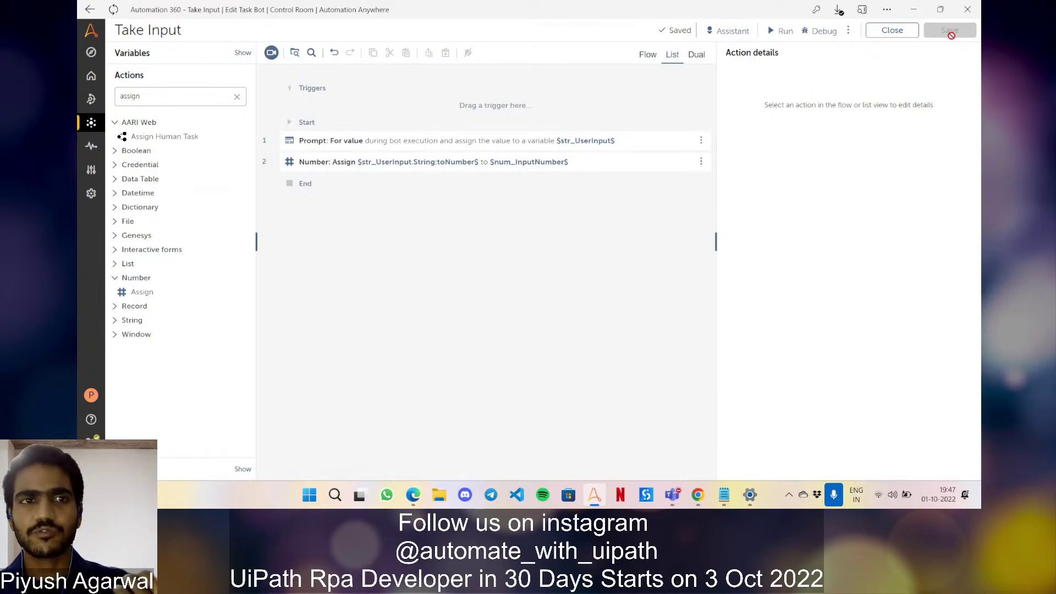
Search the actions for number and add the Number: To string action below the Number: Assign action.
left_click(237, 97)
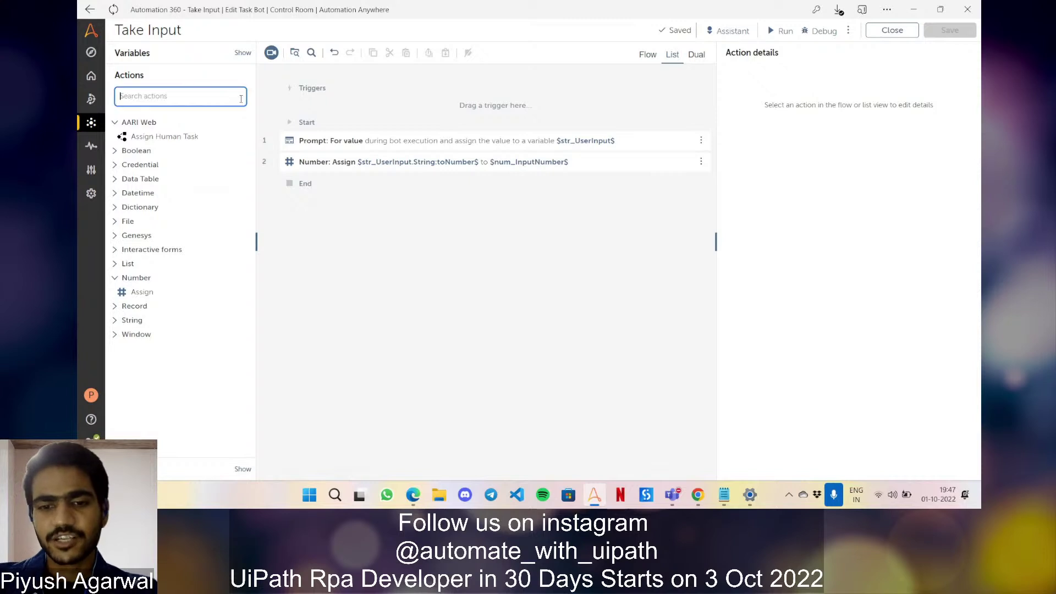
type("number")
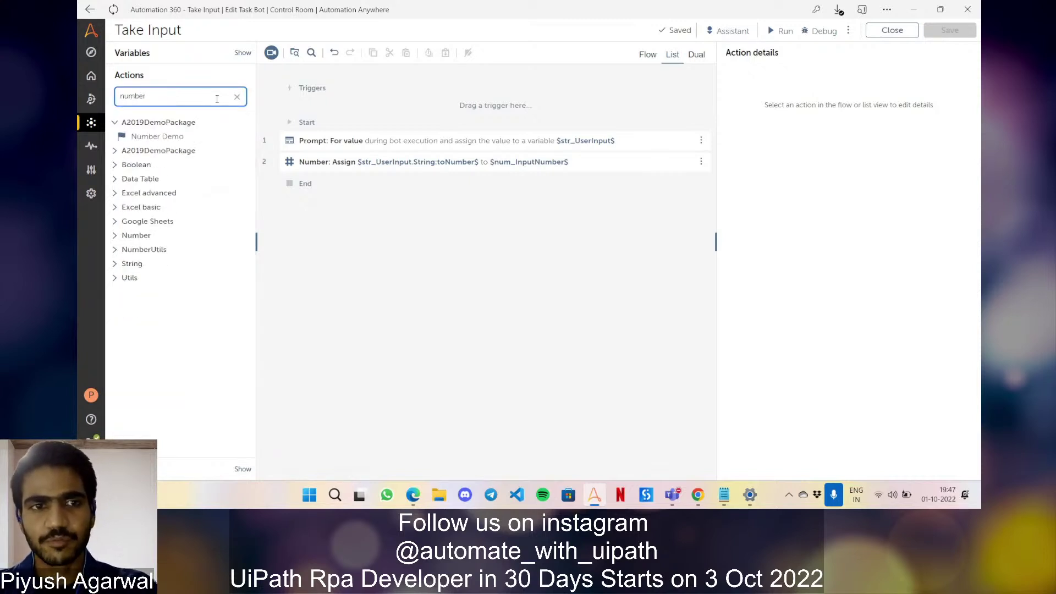
left_click(121, 235)
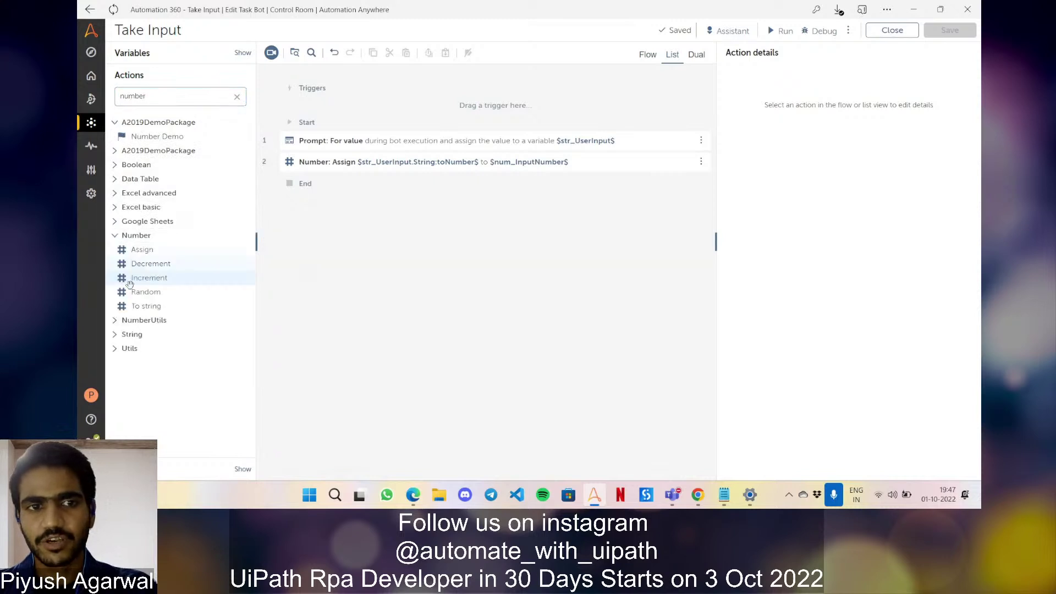
left_click_drag(134, 306, 396, 184)
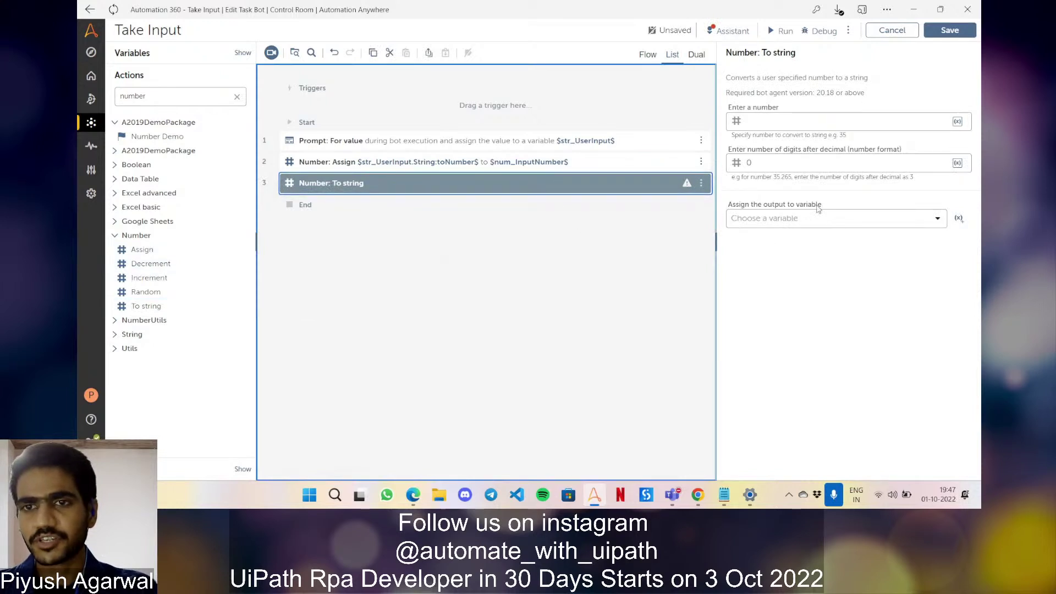
left_click(898, 221)
left_click(898, 221)
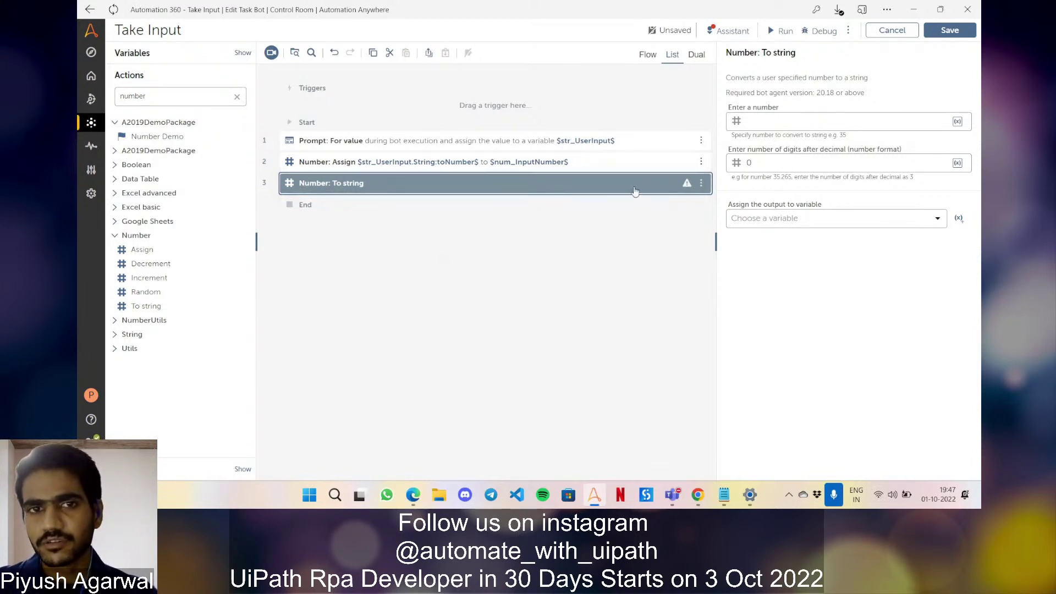
Delete the Number: To string action from the Take Input bot.
left_click(565, 162)
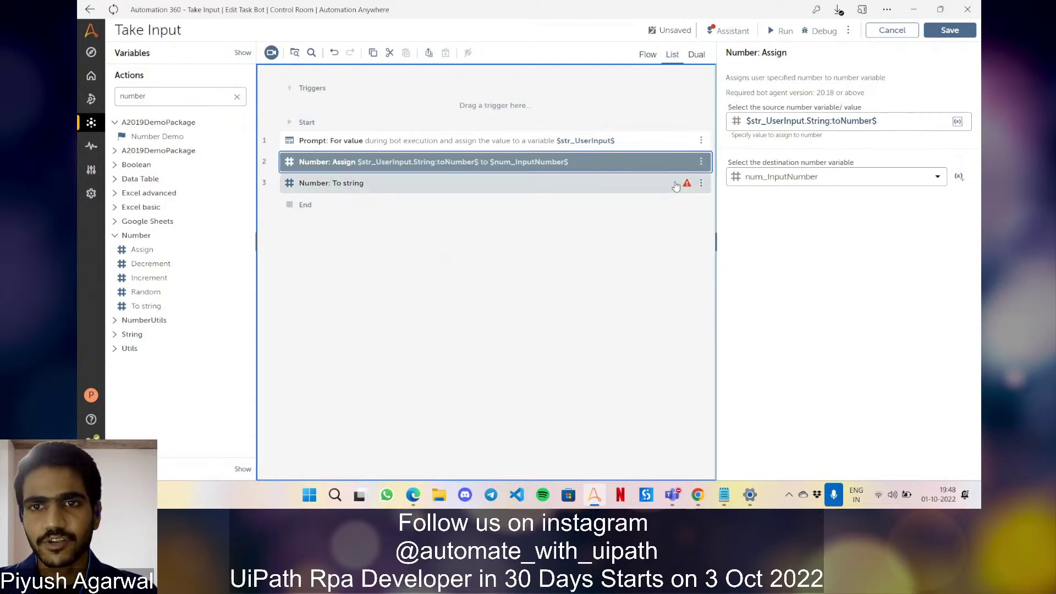
left_click(648, 190)
left_click(701, 183)
left_click(764, 191)
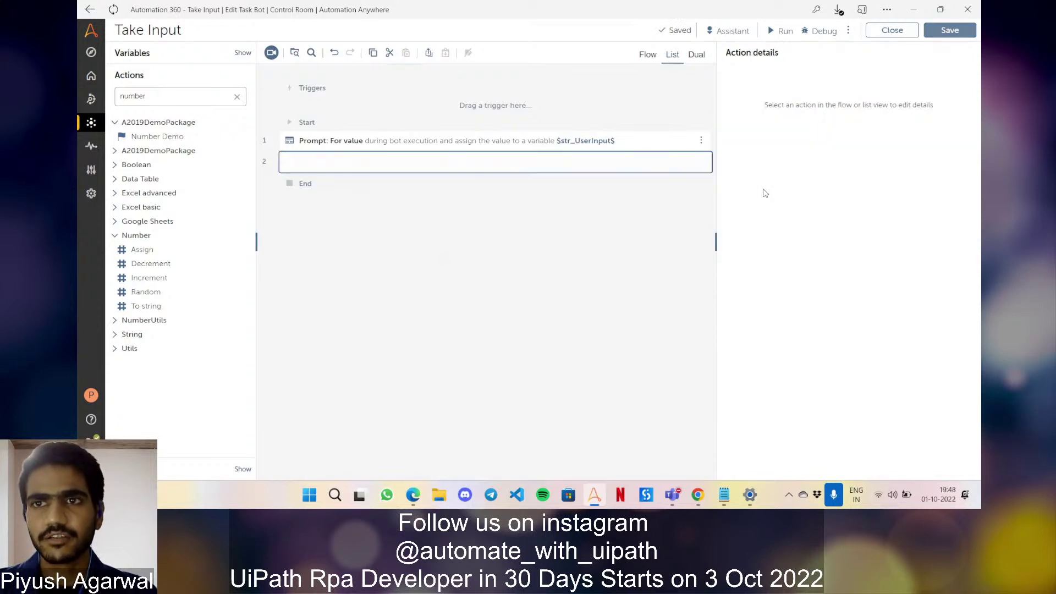
Save and close the Take Input bot, and create a task bot named ConditionBot in the Bot Development 1 folder.
left_click(938, 31)
left_click(908, 39)
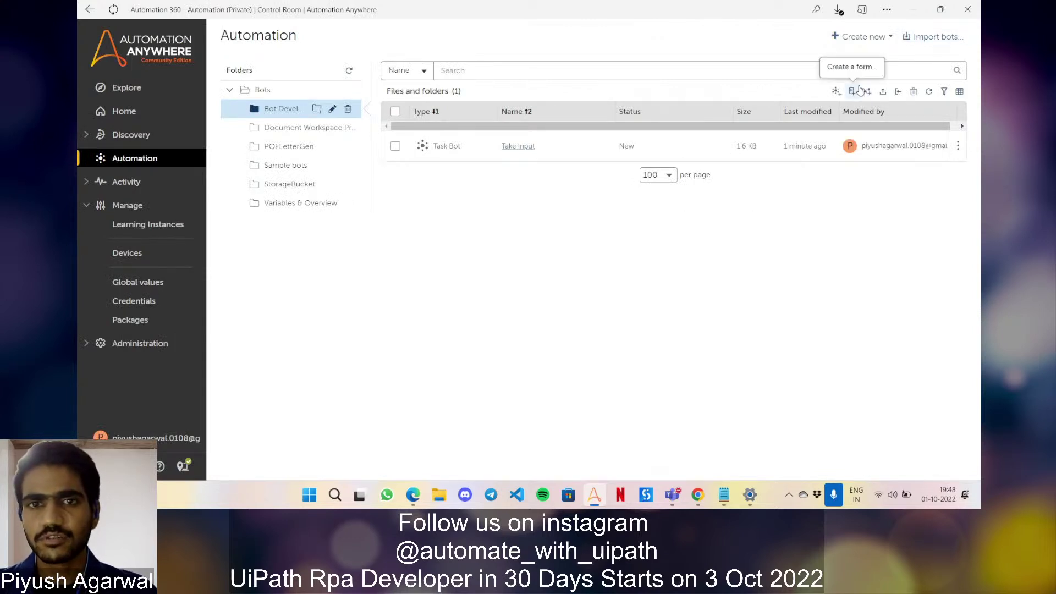
left_click(837, 92)
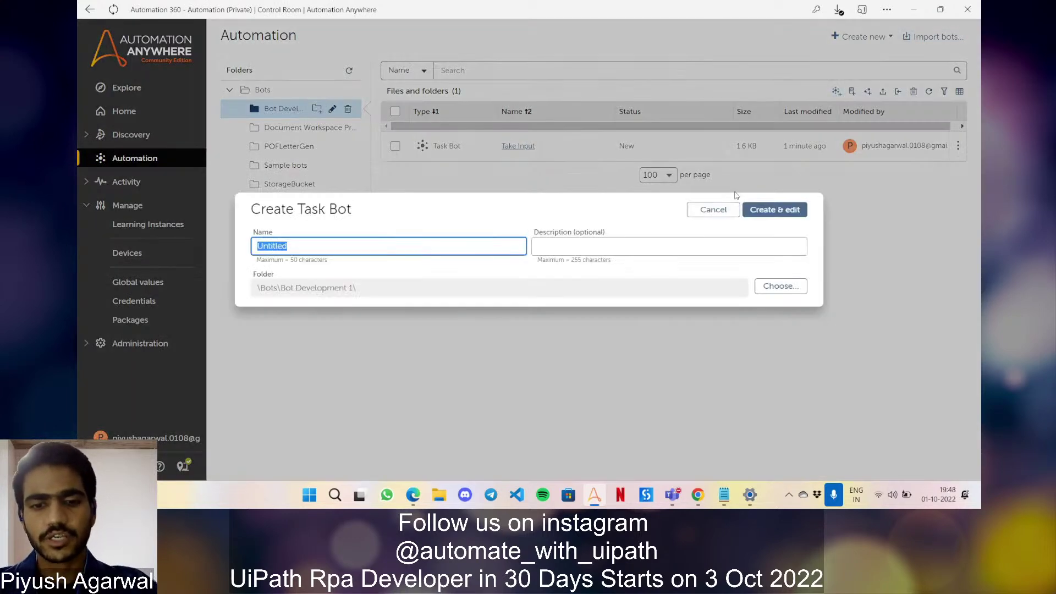
type("COnditon")
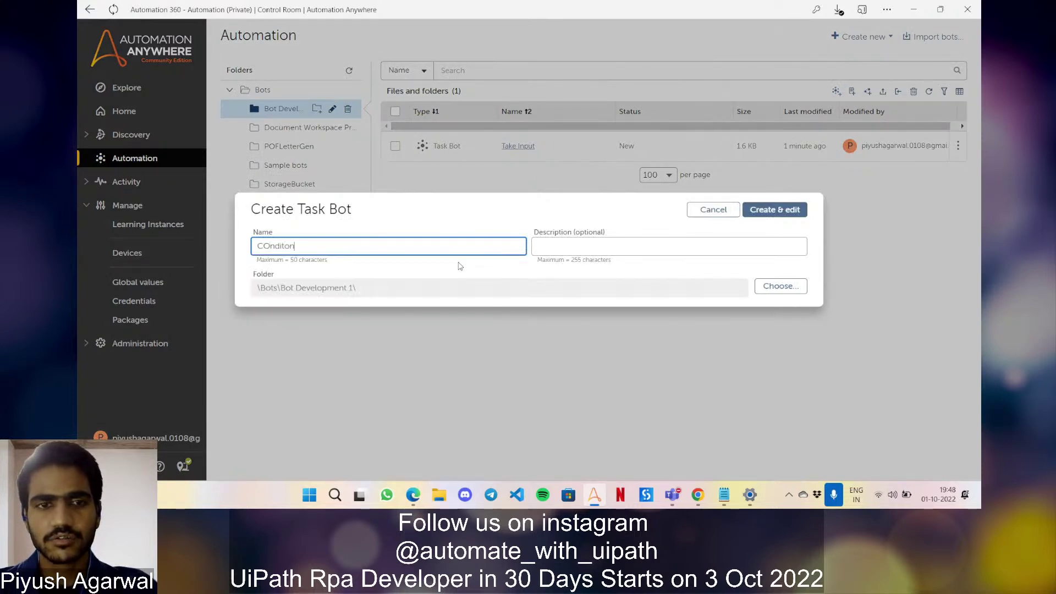
key("ctrl+a")
type("Co")
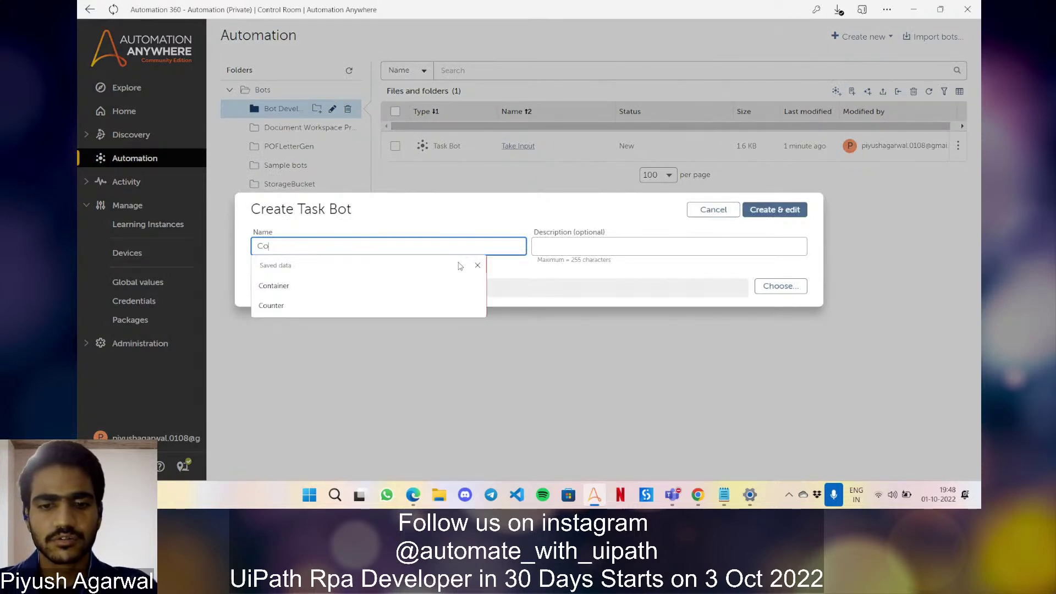
type("nditionBot")
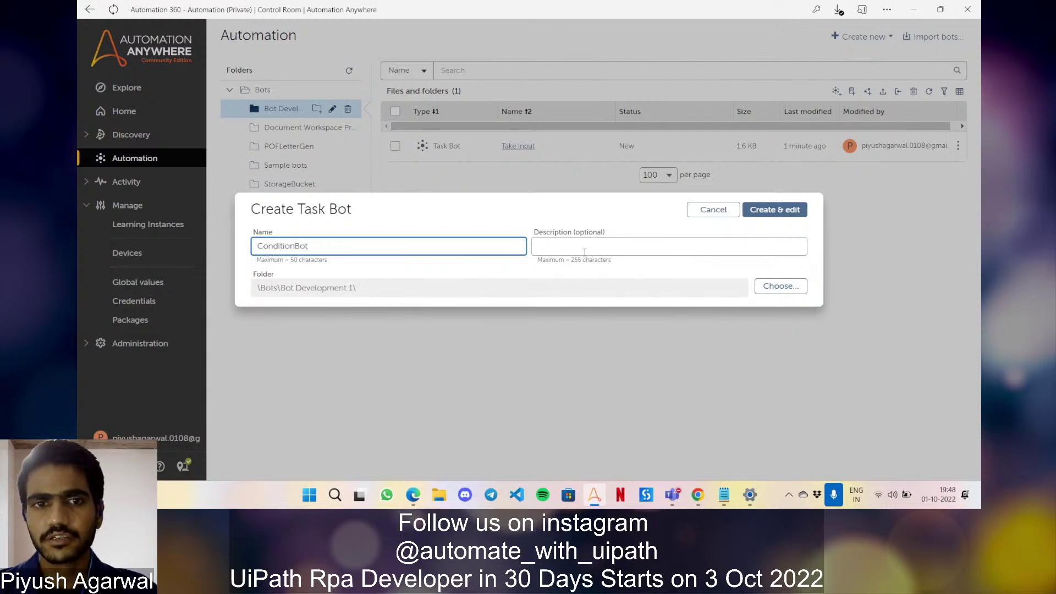
left_click(791, 210)
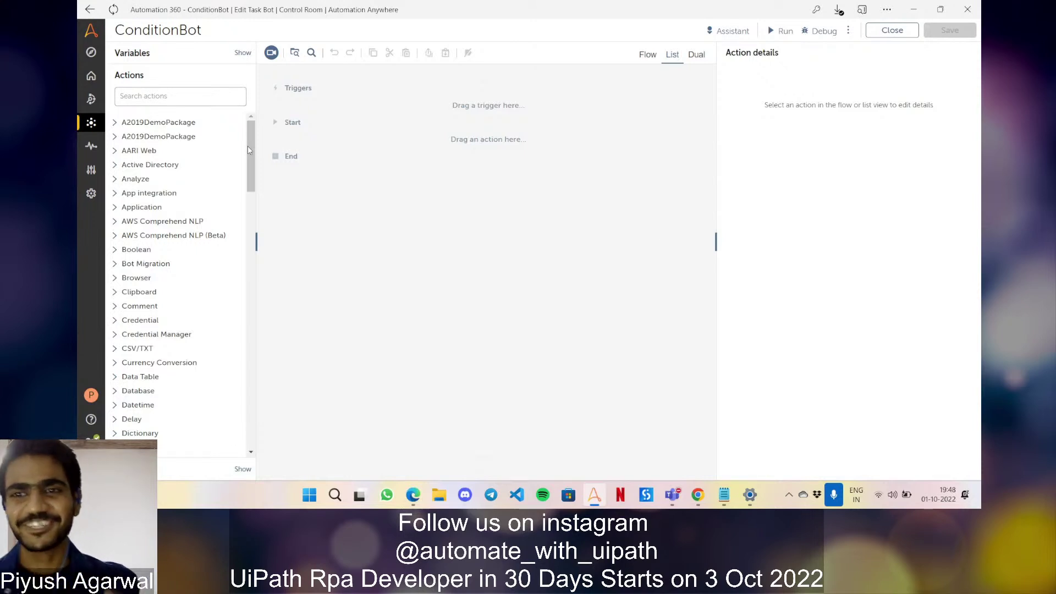
Create a Number variable named num_Number1 with Use as input enabled.
left_click(196, 96)
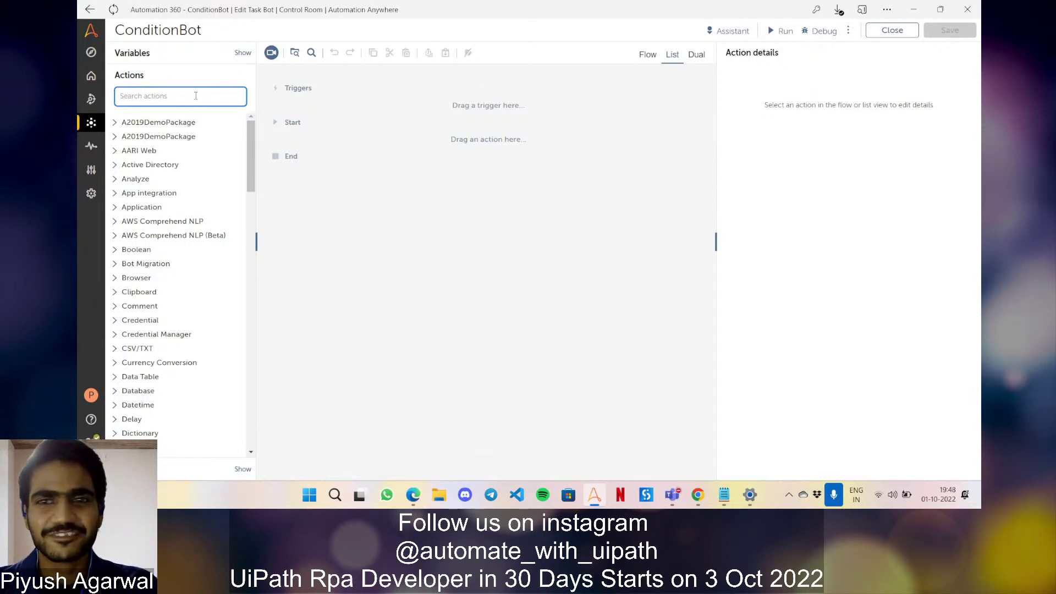
left_click(242, 53)
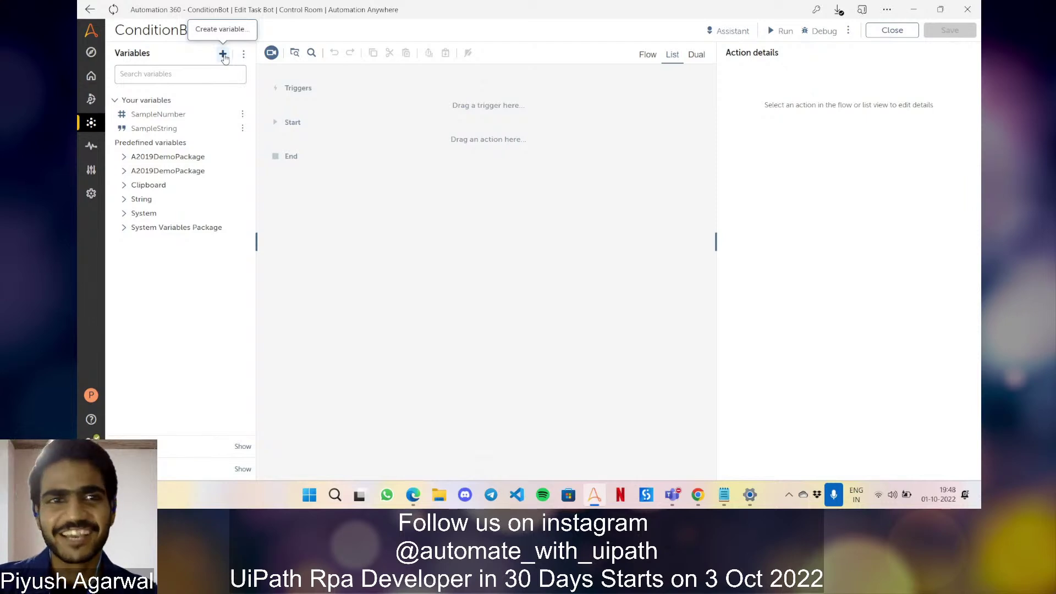
left_click(223, 54)
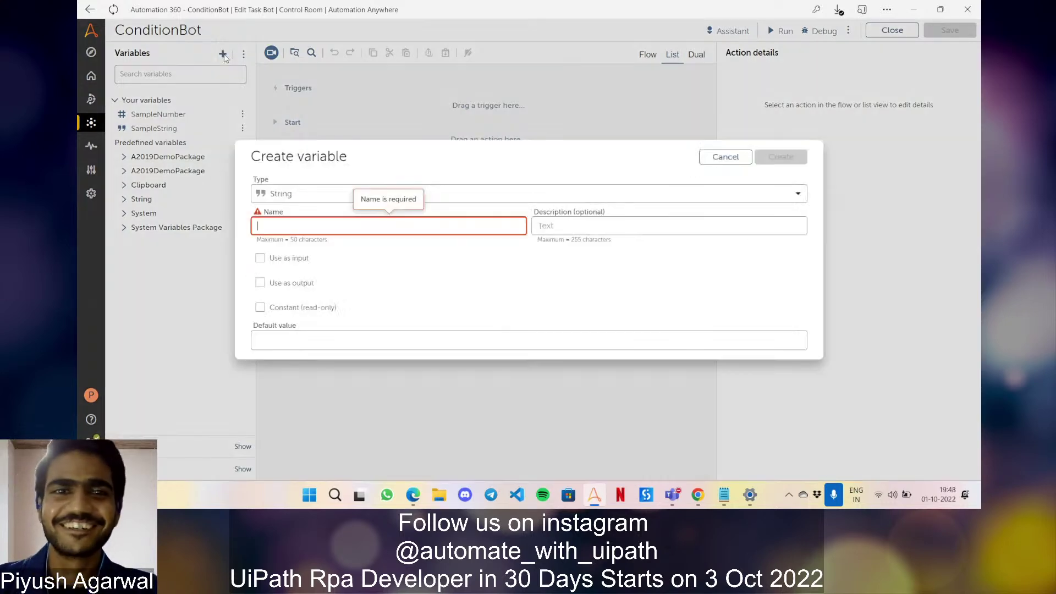
left_click(481, 197)
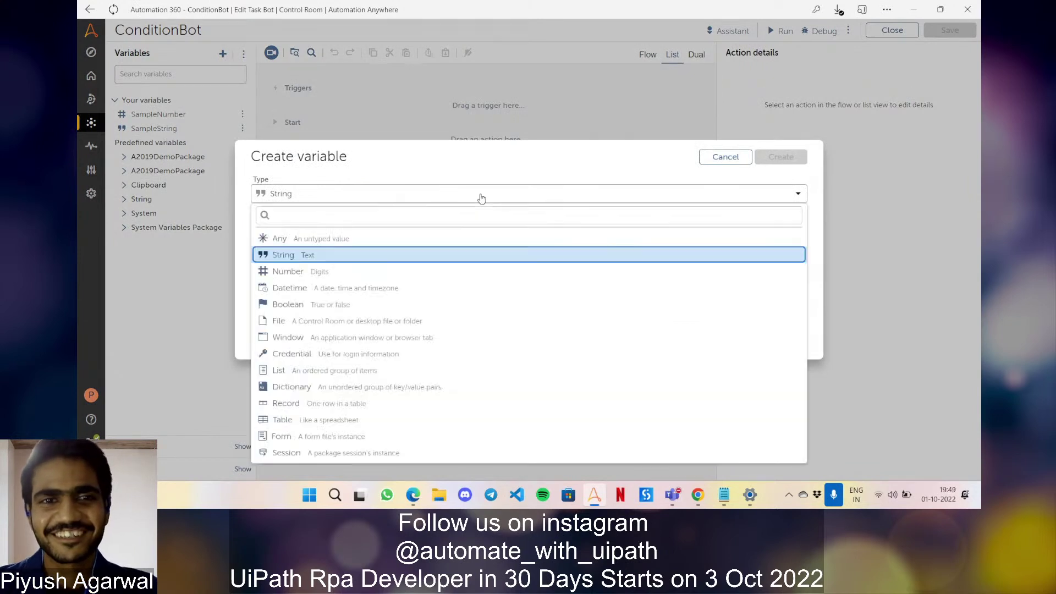
left_click(352, 272)
left_click(331, 228)
type("num_Number1")
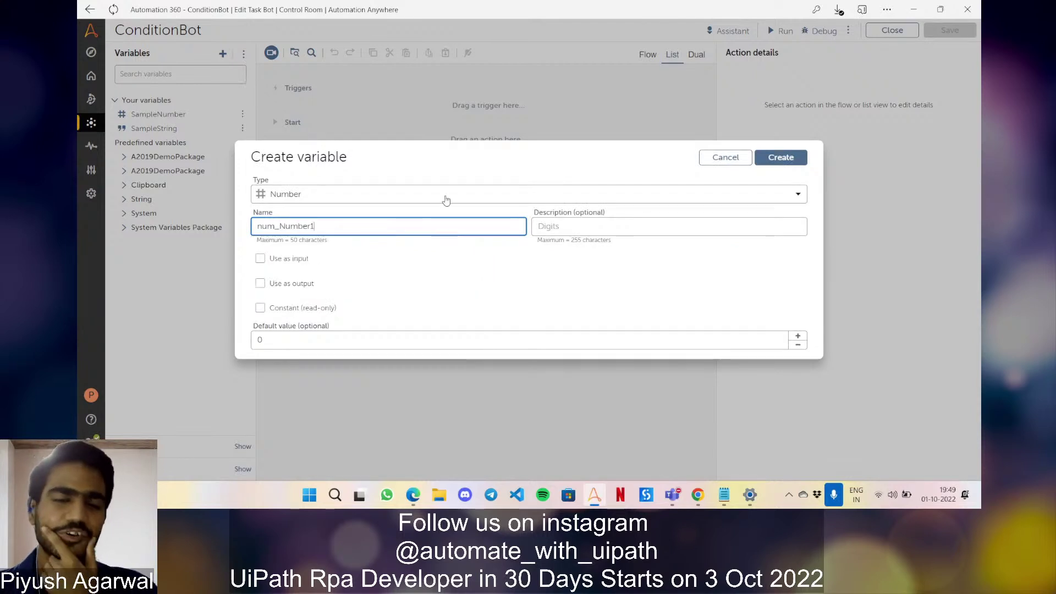
left_click(260, 259)
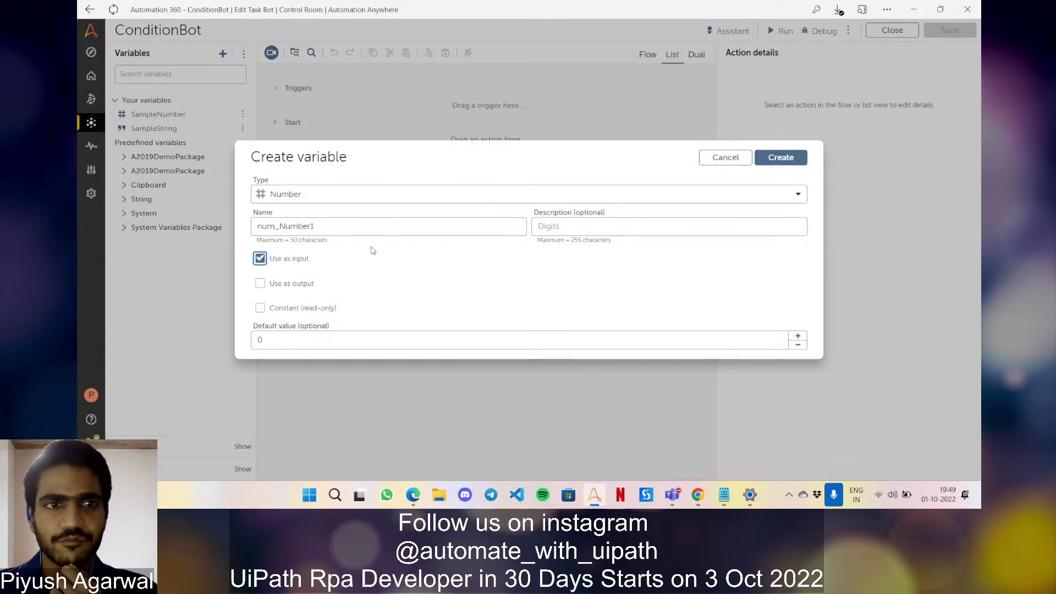
left_click(786, 162)
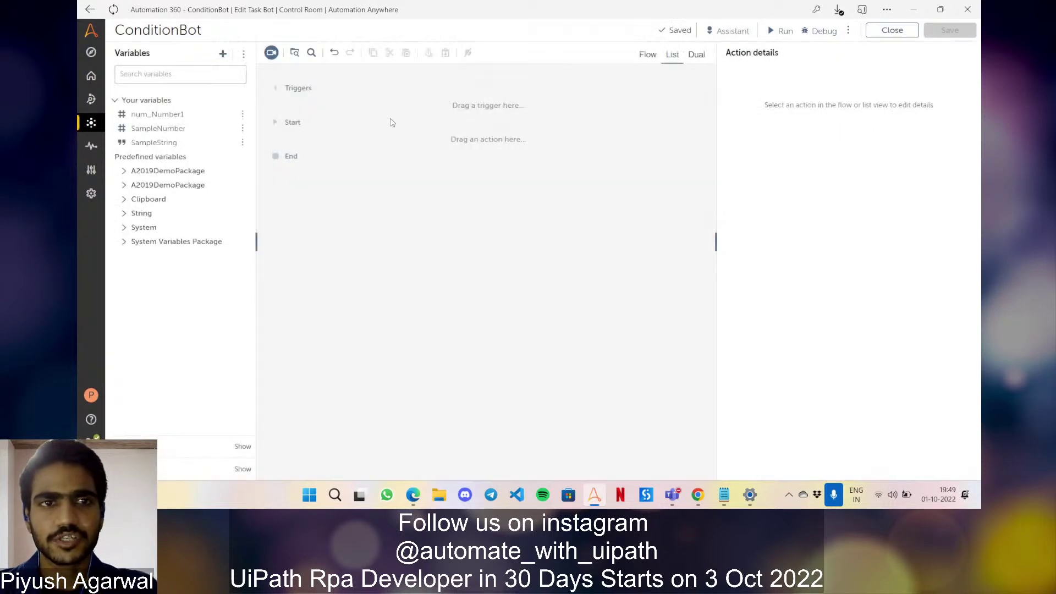
Find the If action and add it between Start and End in the empty bot.
left_click(166, 449)
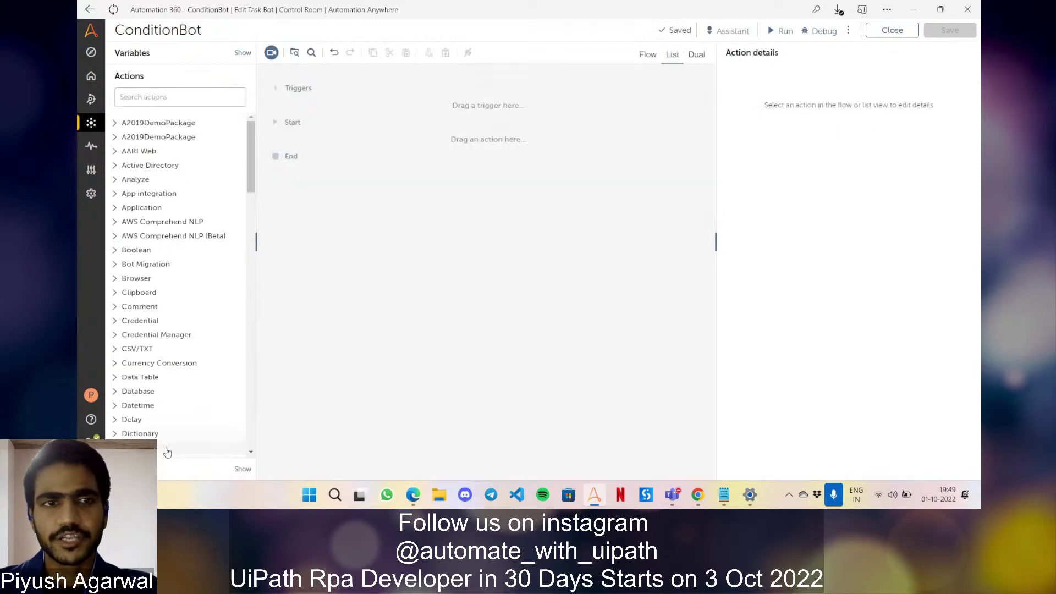
left_click(197, 102)
type("if")
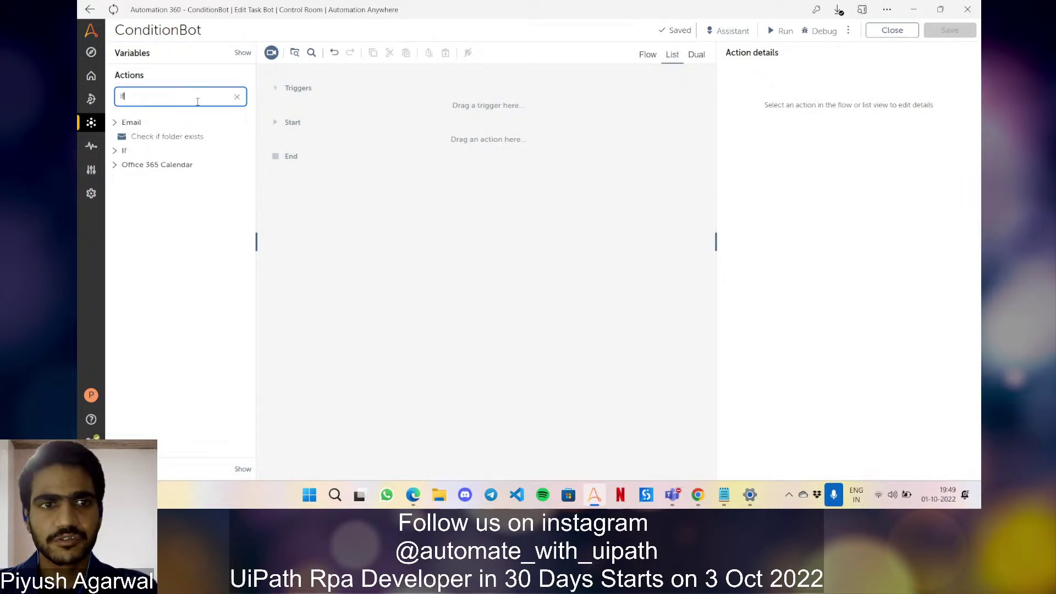
left_click(126, 151)
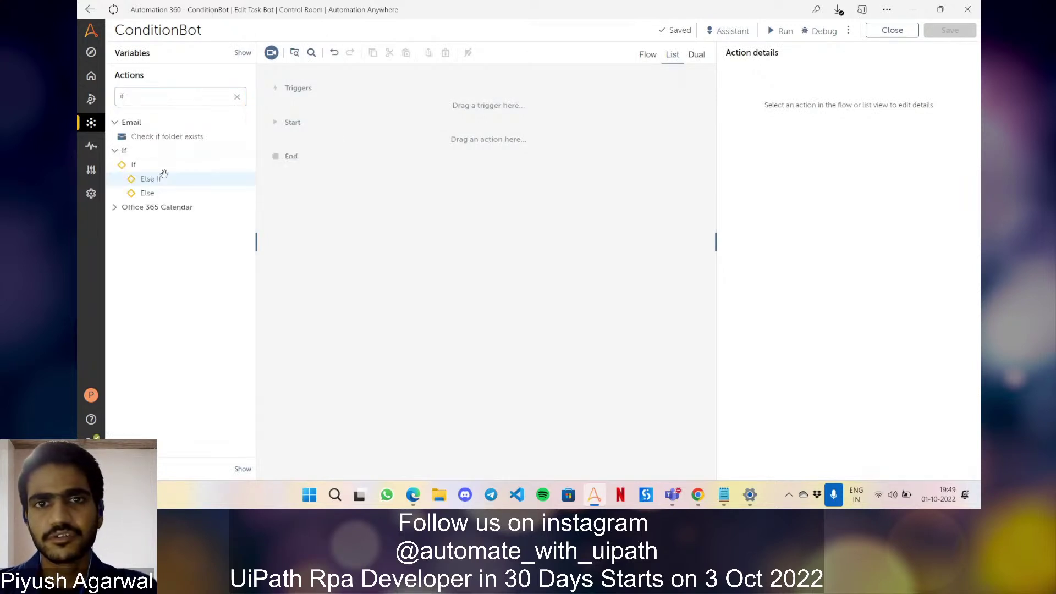
left_click_drag(164, 167, 472, 140)
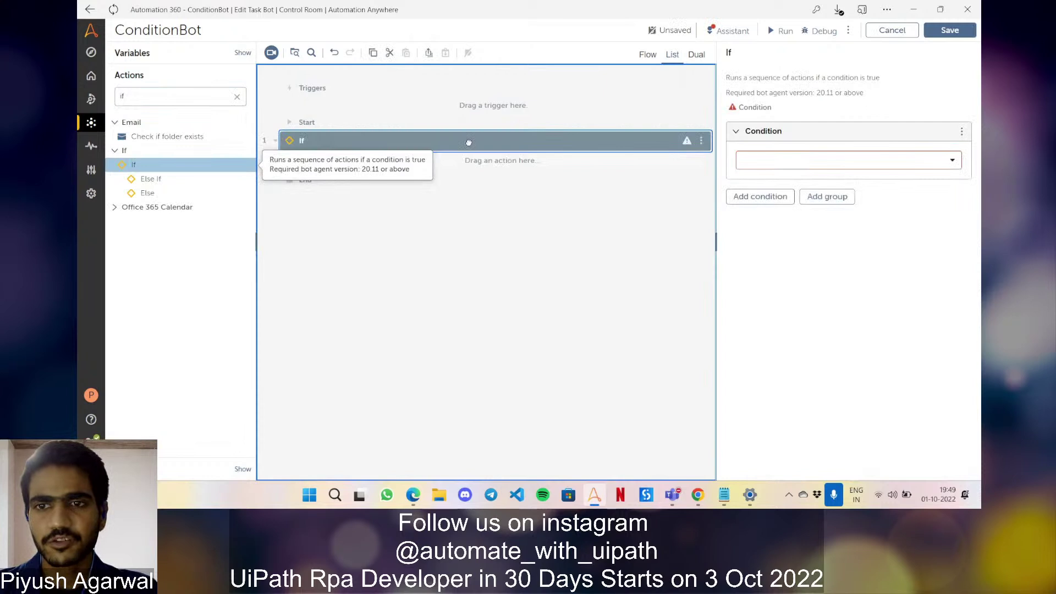
Set the If action to use a Number condition with $num_Number1$ as the source value.
left_click(843, 160)
scroll(850, 283, "down", 8)
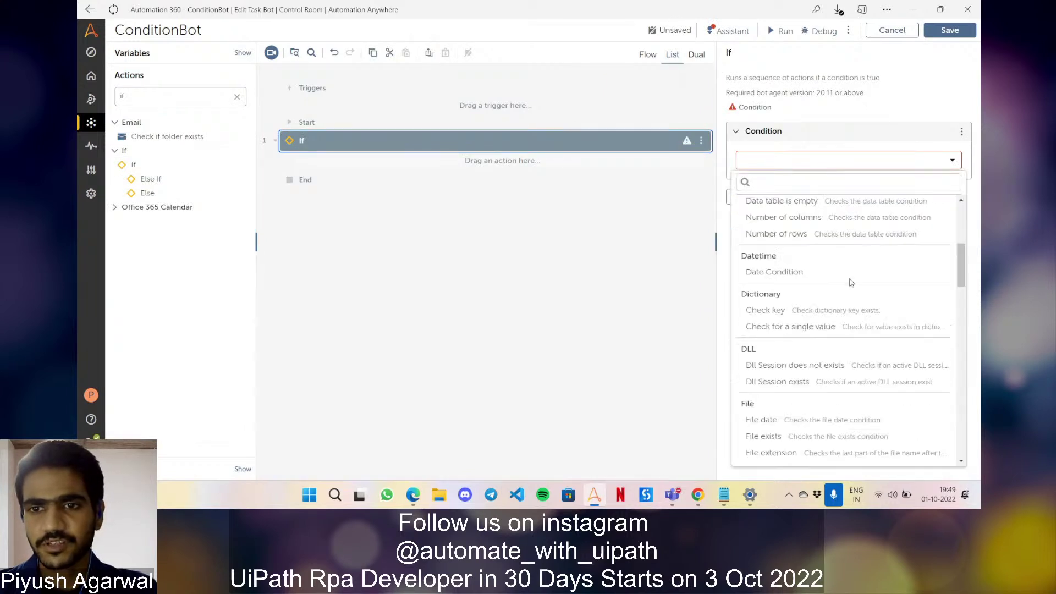
scroll(850, 283, "down", 12)
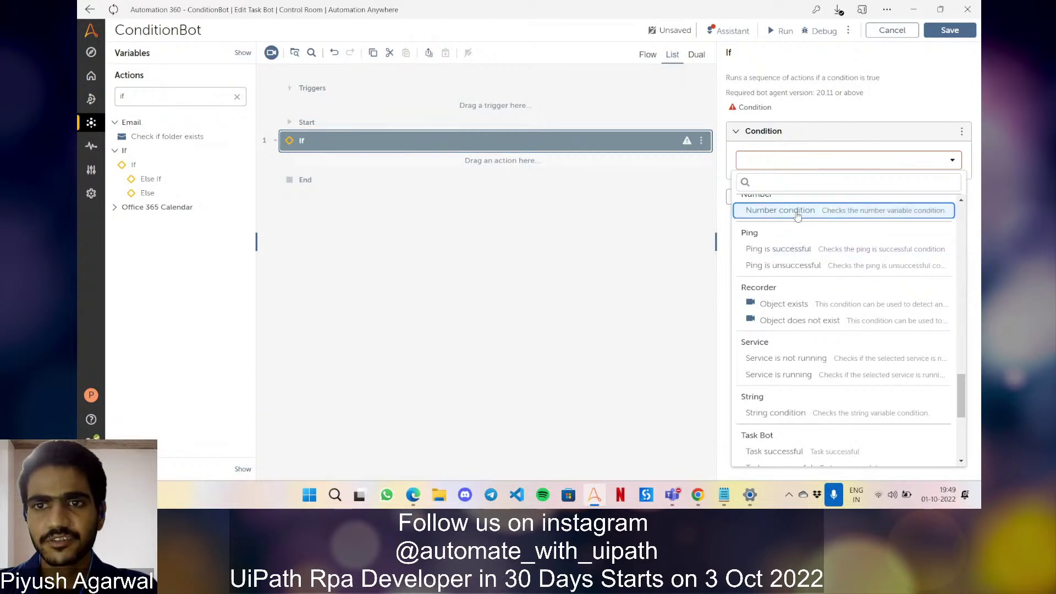
left_click(797, 211)
left_click(809, 217)
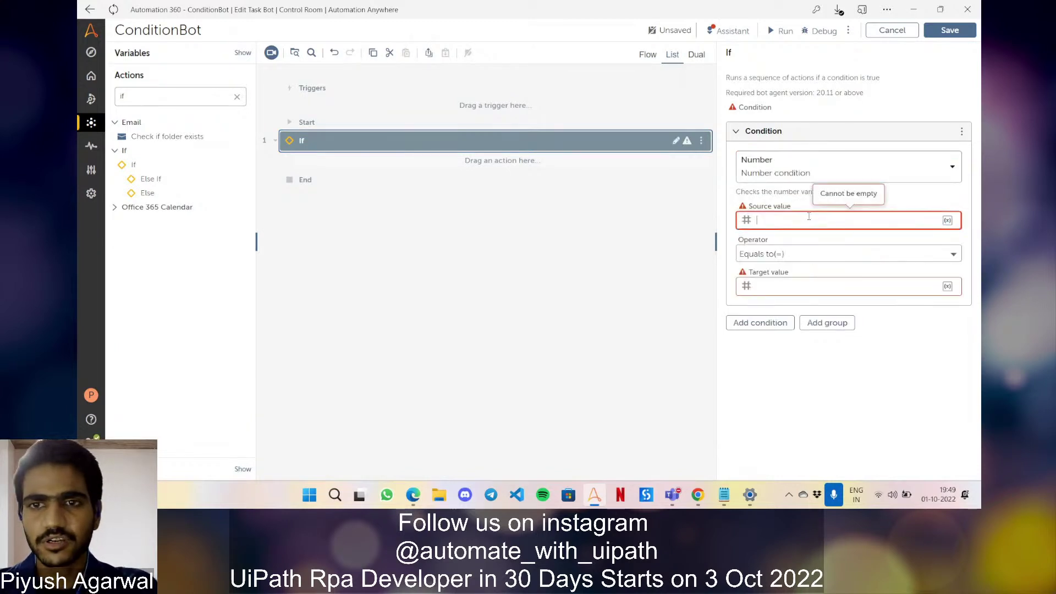
type("$num")
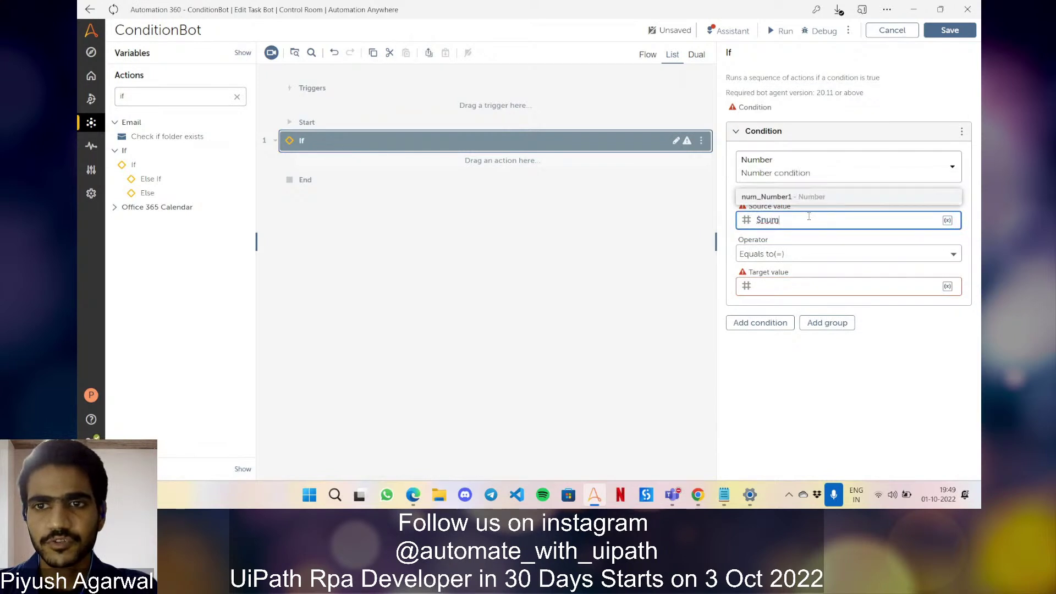
key("Return")
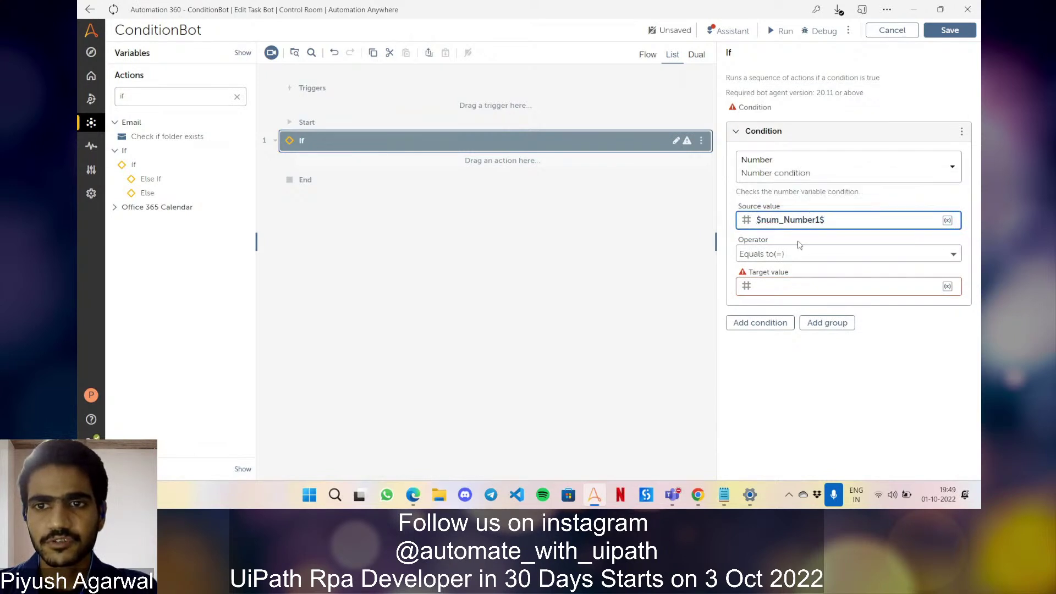
Set the If condition's operator to Less Than (<) and its target value to 10.
left_click(763, 248)
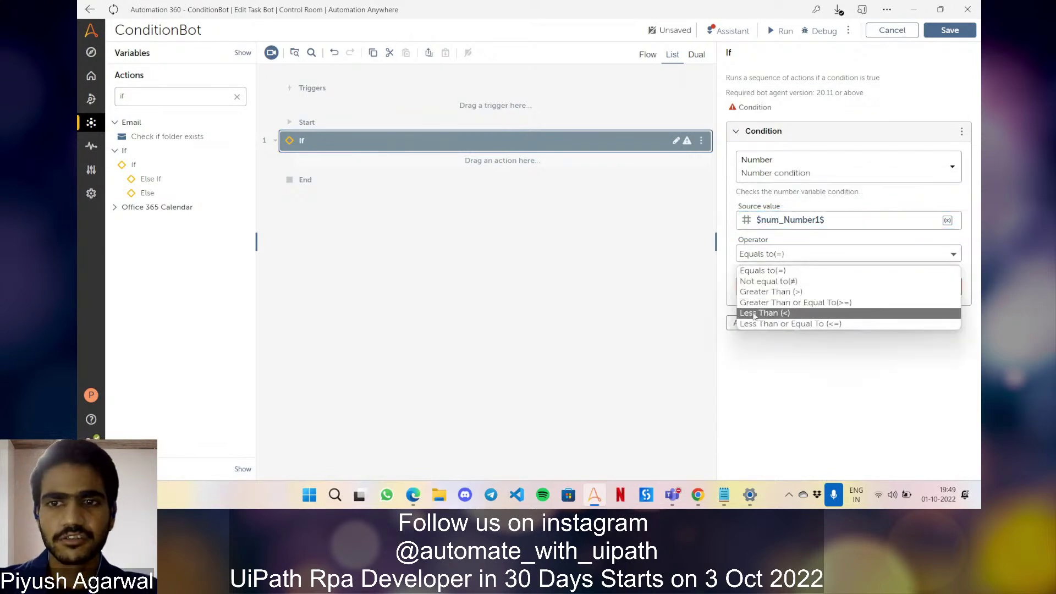
left_click(762, 313)
left_click(788, 286)
type("10")
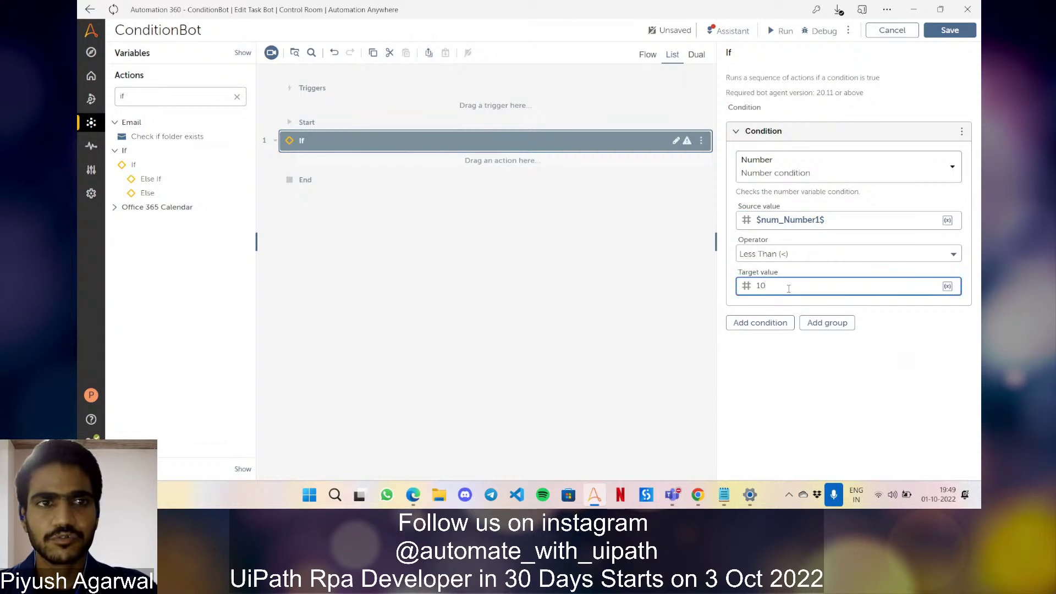
Add a Message box action inside the If block that displays the message "Less than 10".
left_click(189, 97)
key("ctrl+a")
type("message box")
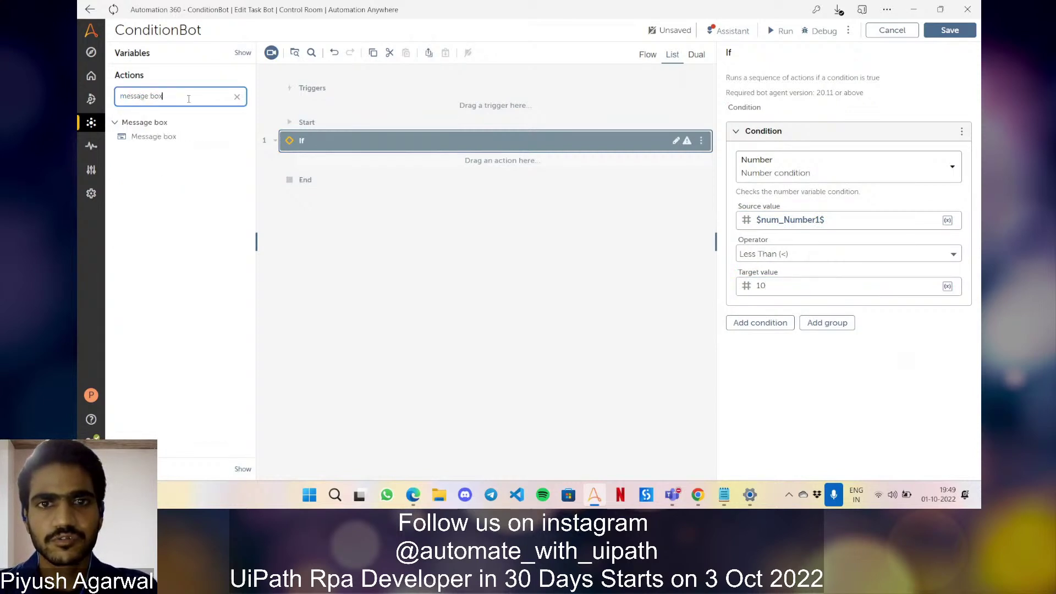
left_click_drag(154, 136, 492, 164)
left_click(787, 155)
type("Less t")
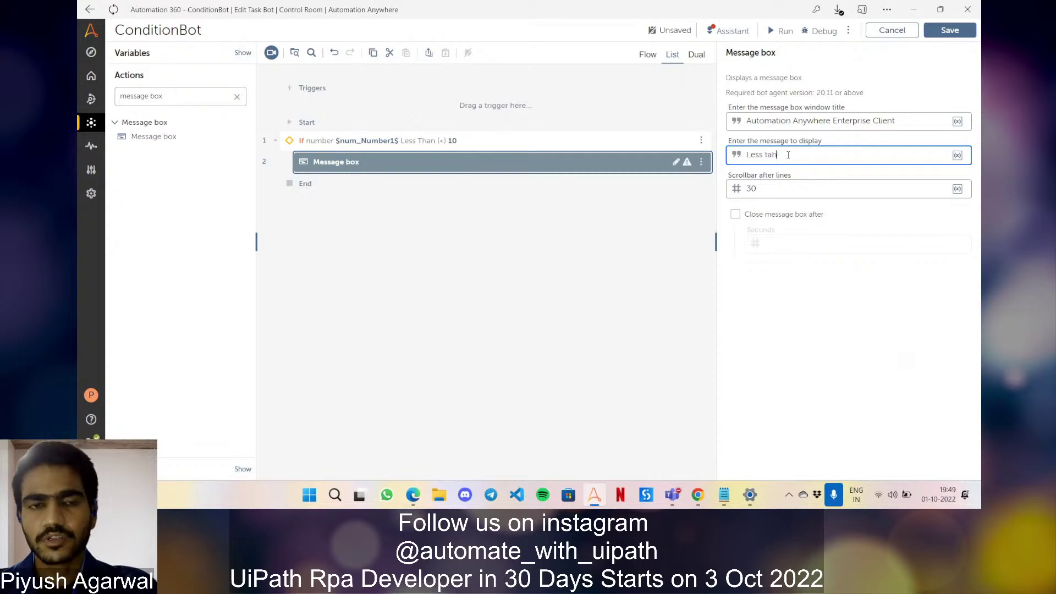
type("han 10")
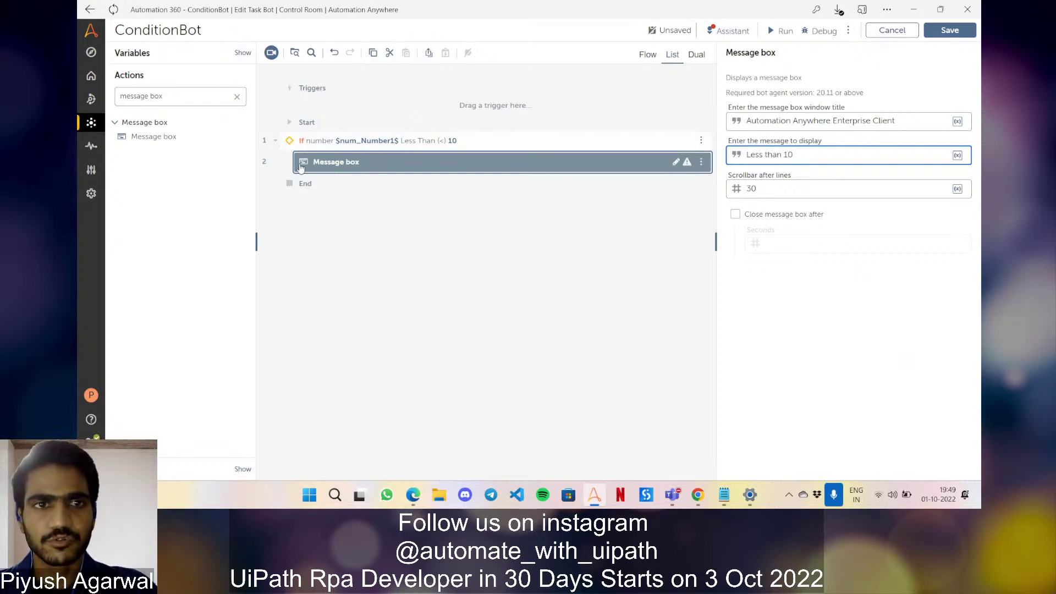
left_click(236, 96)
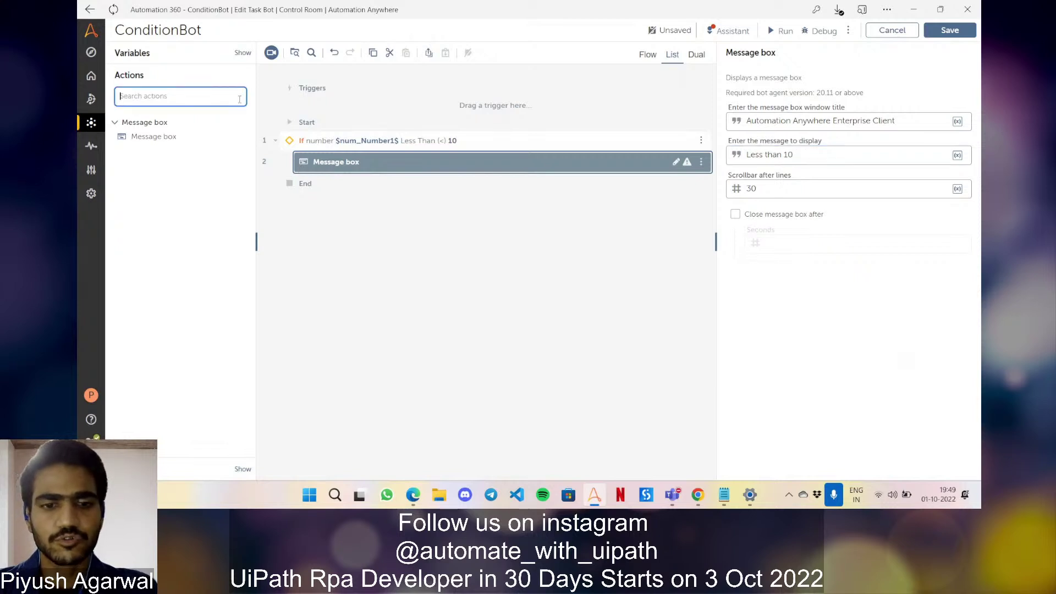
Add a second Message box action below the "Less than 10" one, trying it inside and outside the If block.
type("messagebox")
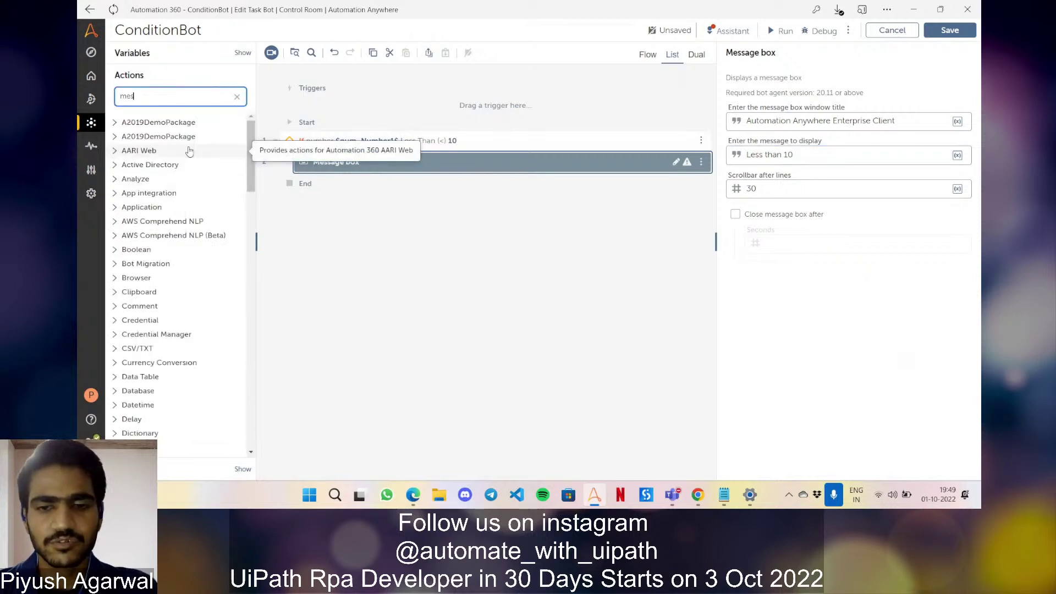
key("BackSpace")
key("BackSpace")
key("BackSpace")
type("box")
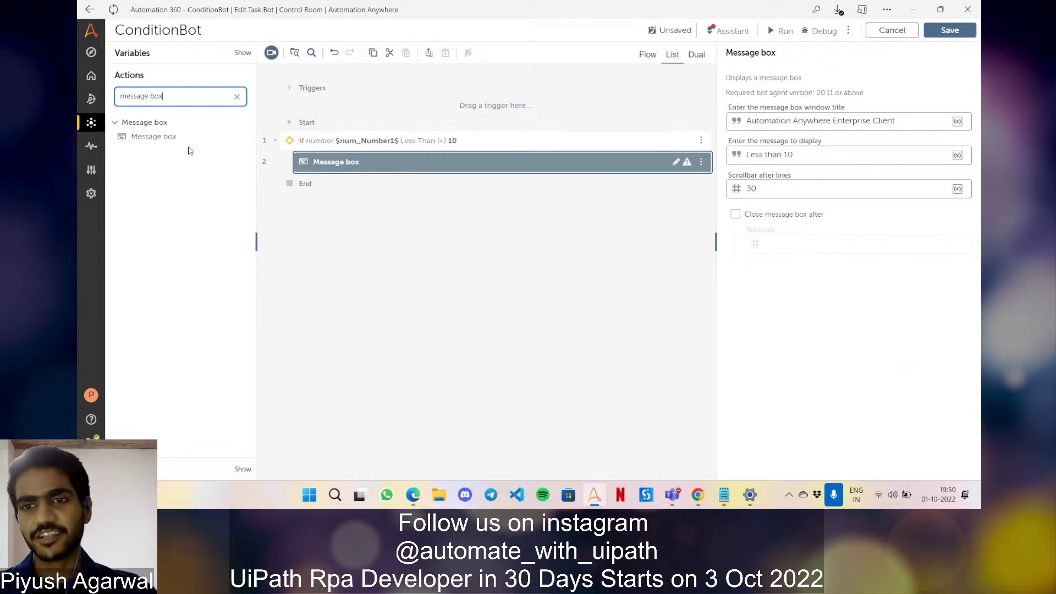
left_click_drag(154, 136, 326, 188)
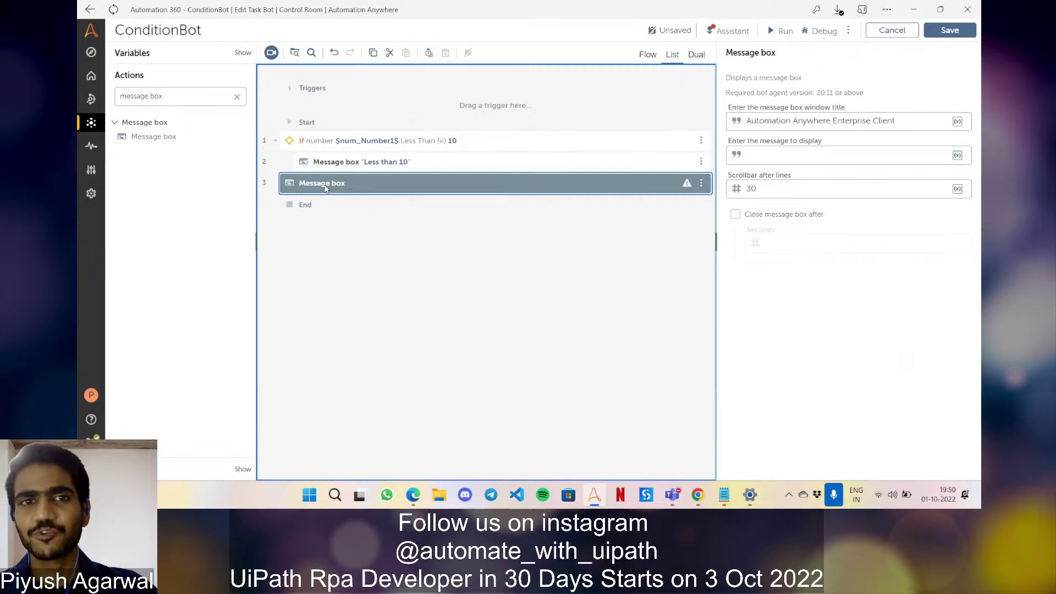
left_click_drag(326, 189, 488, 177)
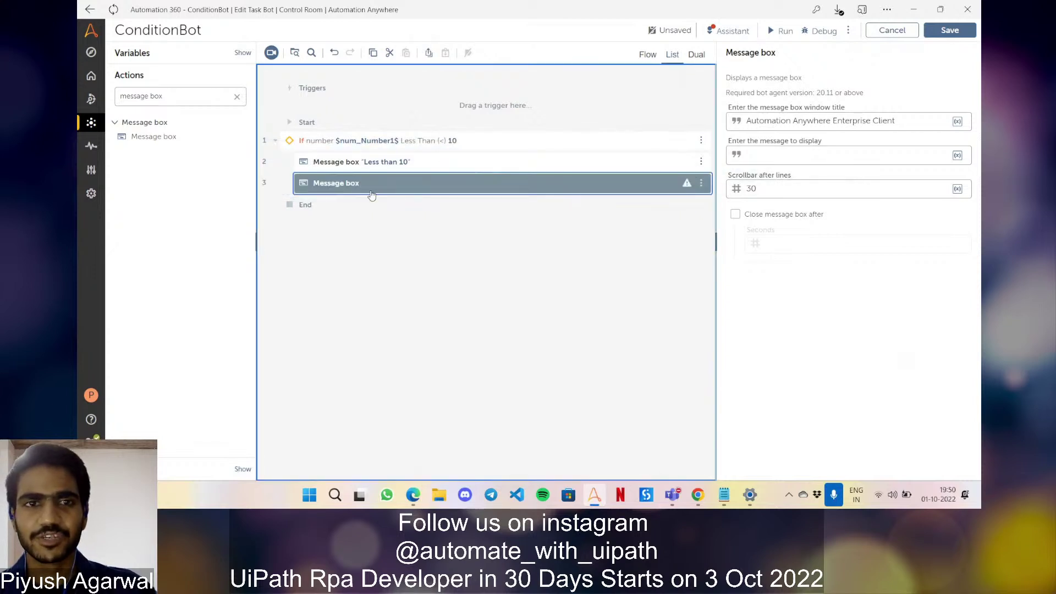
left_click_drag(384, 187, 347, 211)
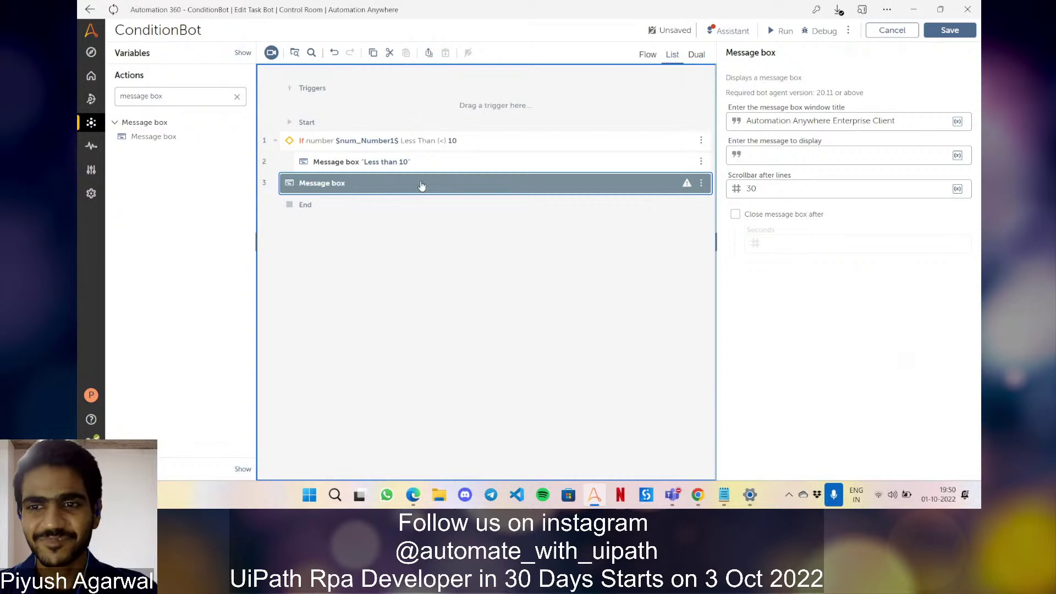
Check the second Message box's placement in the flow view and delete that action from the list.
left_click(237, 97)
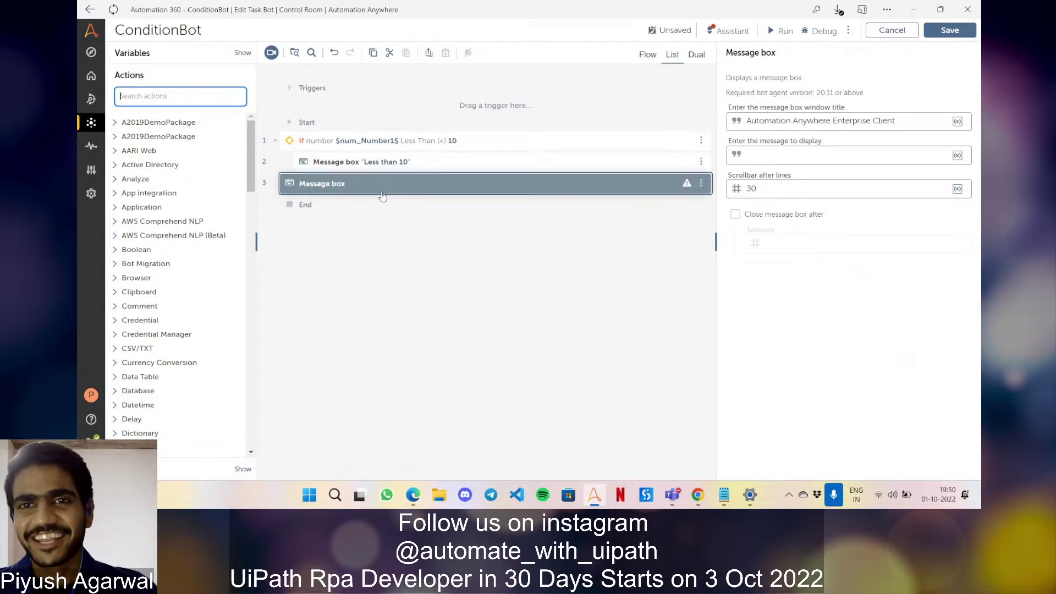
left_click(647, 53)
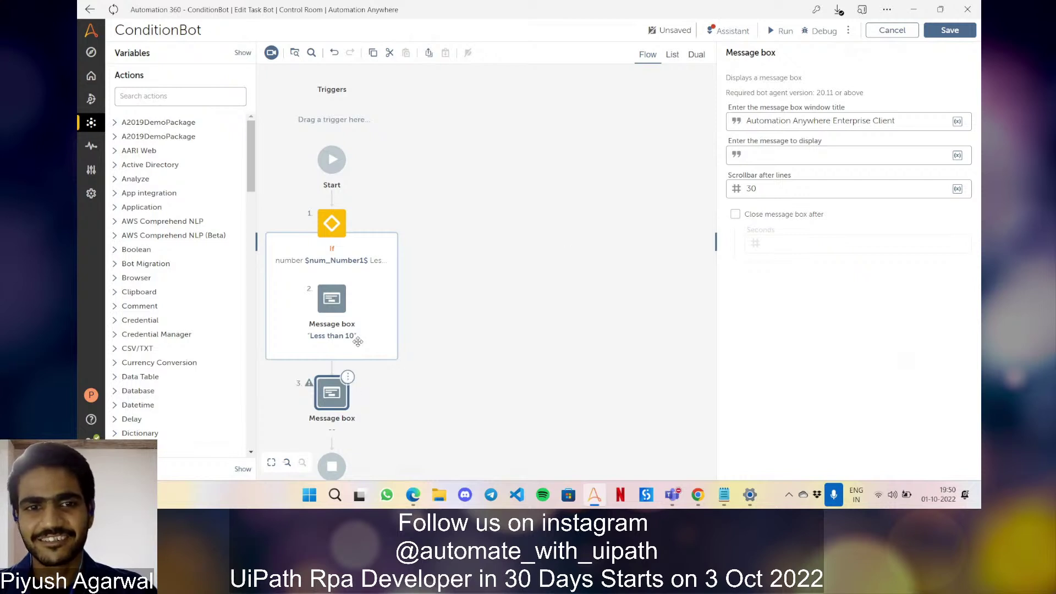
mouse_move(332, 392)
left_mouse_down()
mouse_move(338, 352)
mouse_move(332, 392)
left_mouse_up()
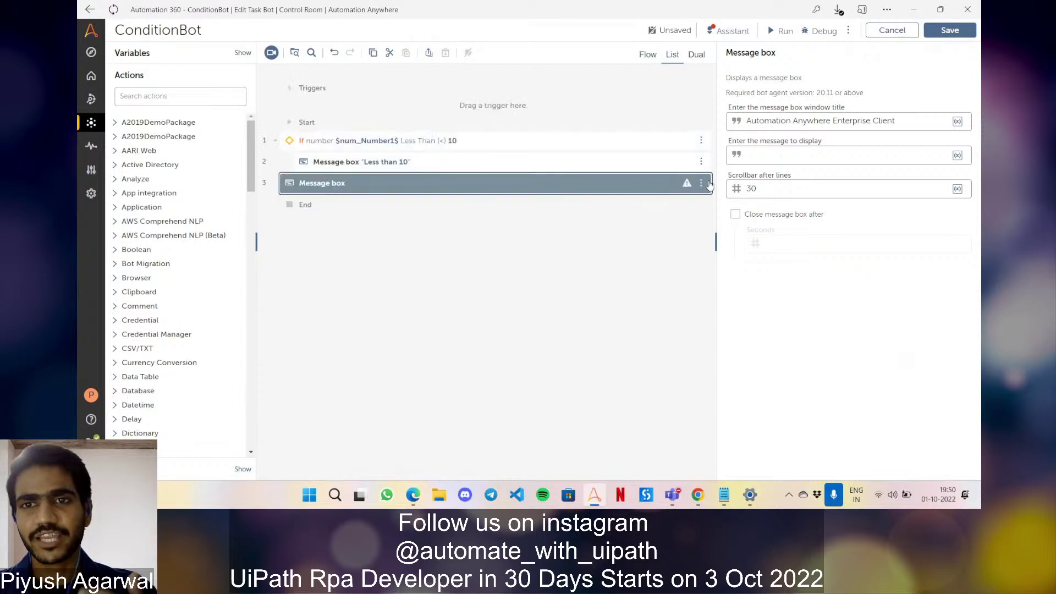
left_click(701, 183)
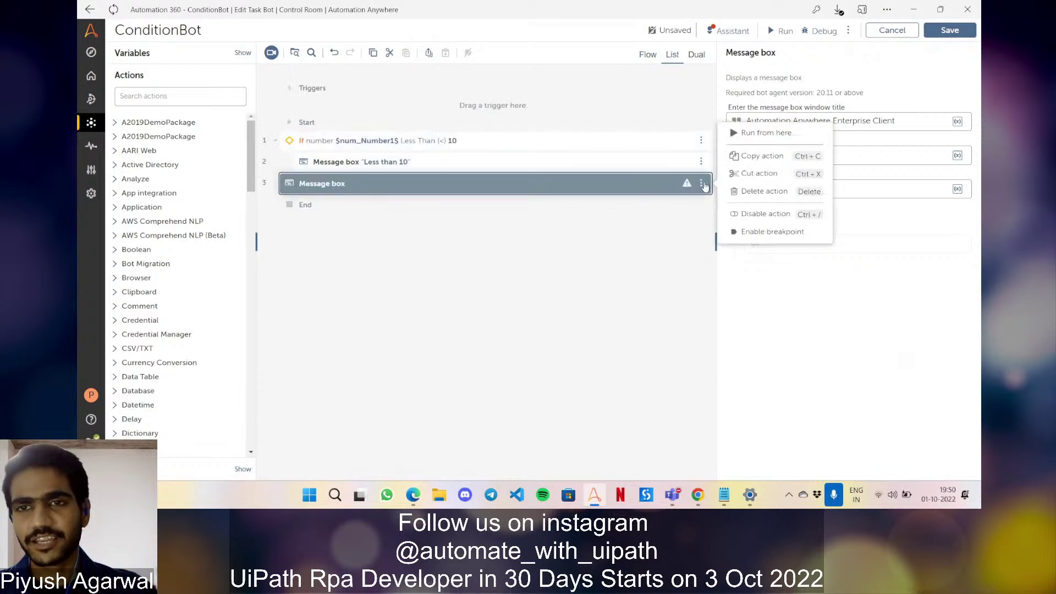
left_click(765, 191)
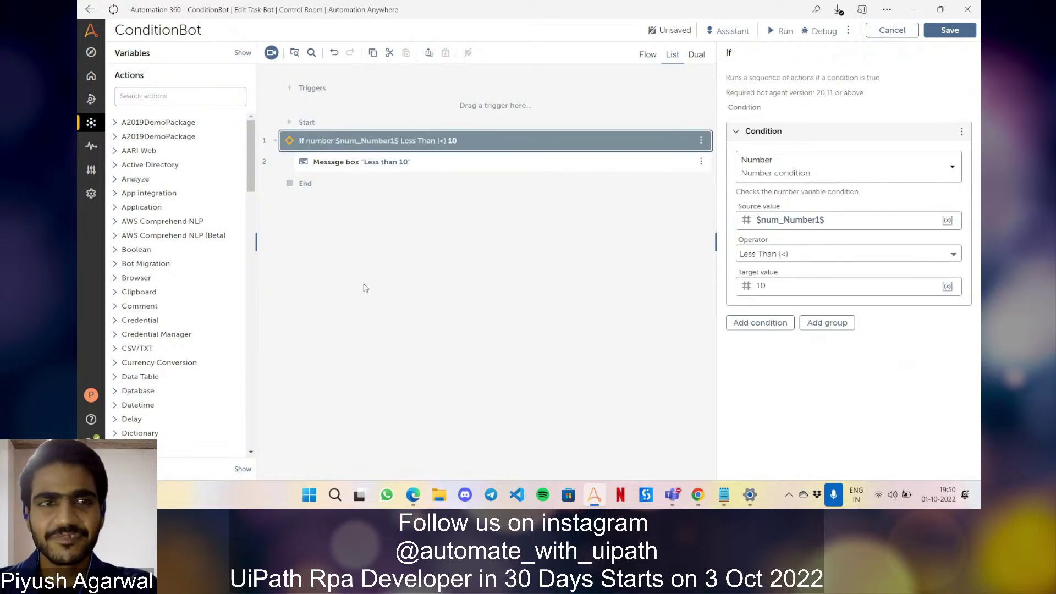
Find the Else action and add it to the If block below the "Less than 10" message box.
left_click(203, 99)
type("else")
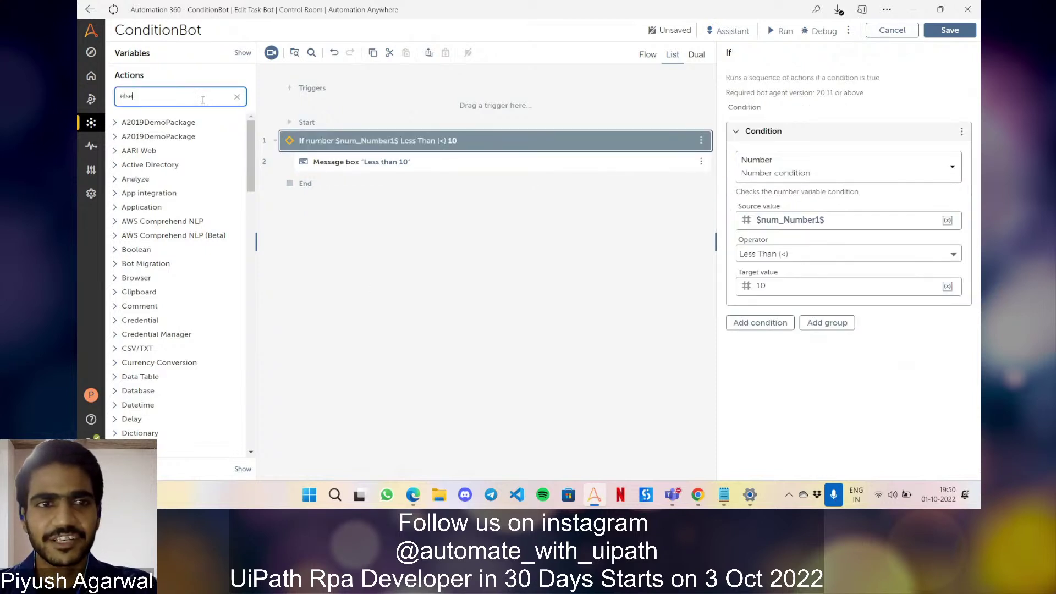
left_click_drag(159, 156, 289, 186)
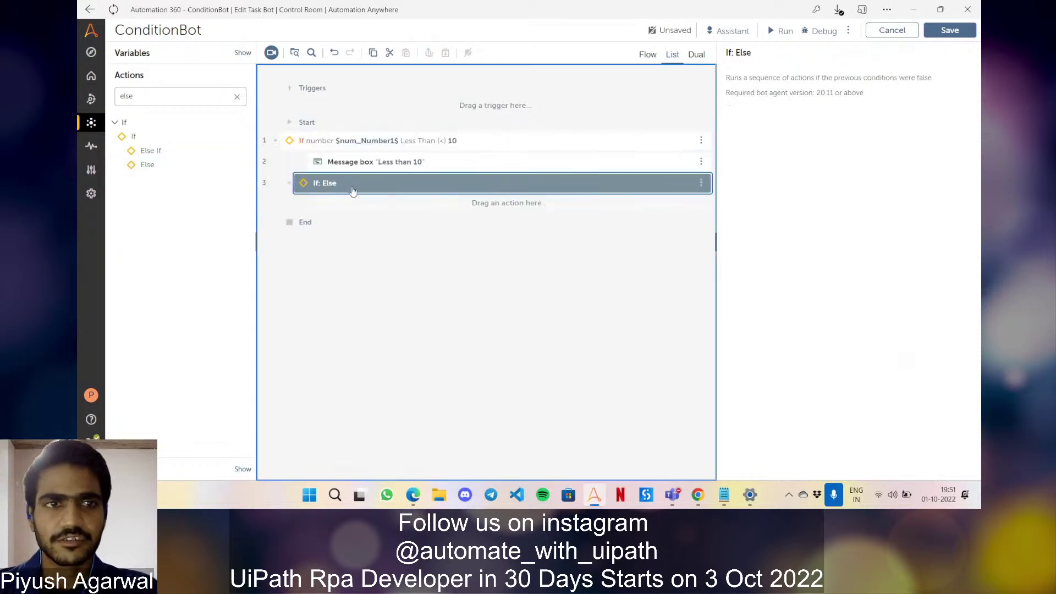
Add a Message box displaying "Greater than 10" inside the Else branch, and save and close the bot.
double_click(201, 101)
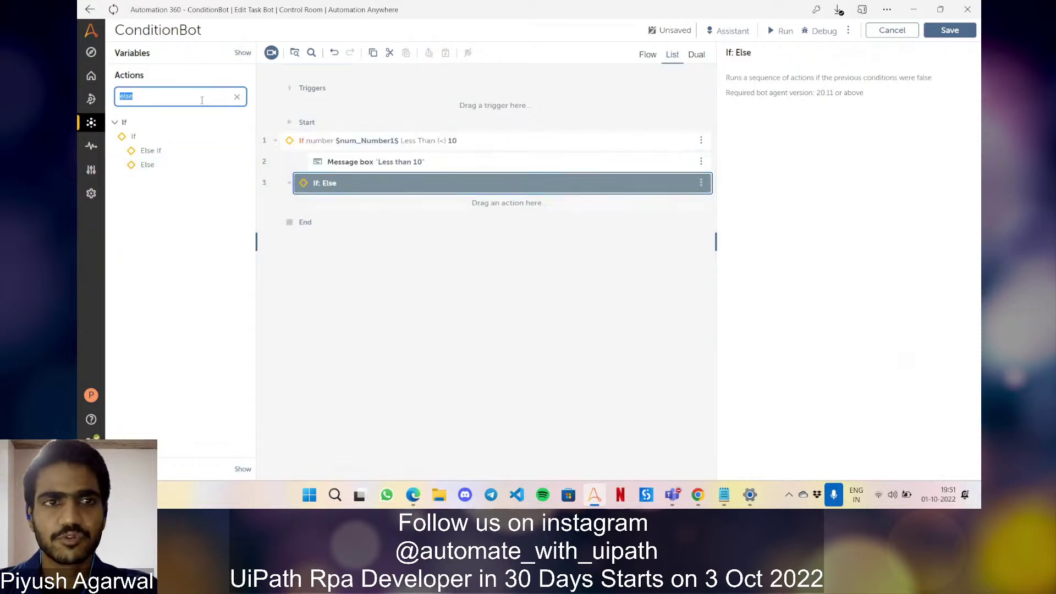
type("messagebox")
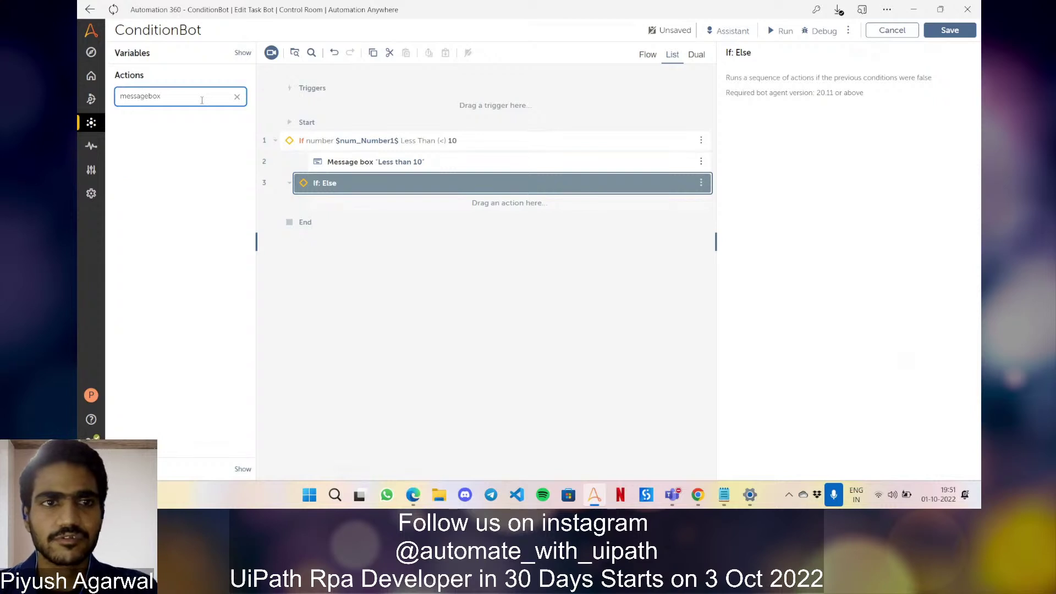
key("BackSpace")
key("BackSpace")
key("BackSpace")
type(" box")
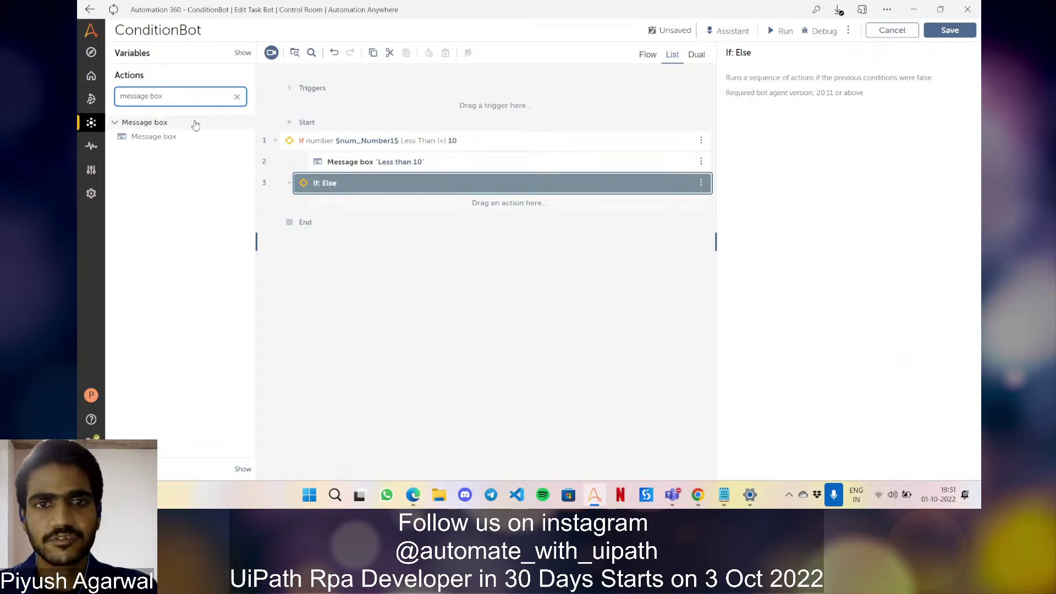
left_click_drag(149, 137, 437, 198)
left_click(813, 154)
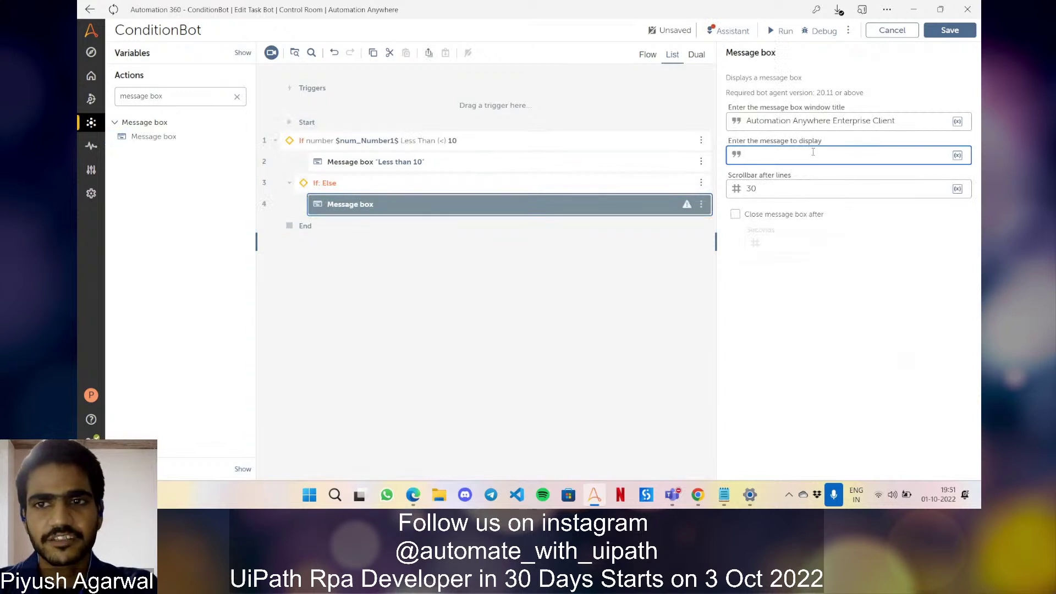
type("Greater than 10")
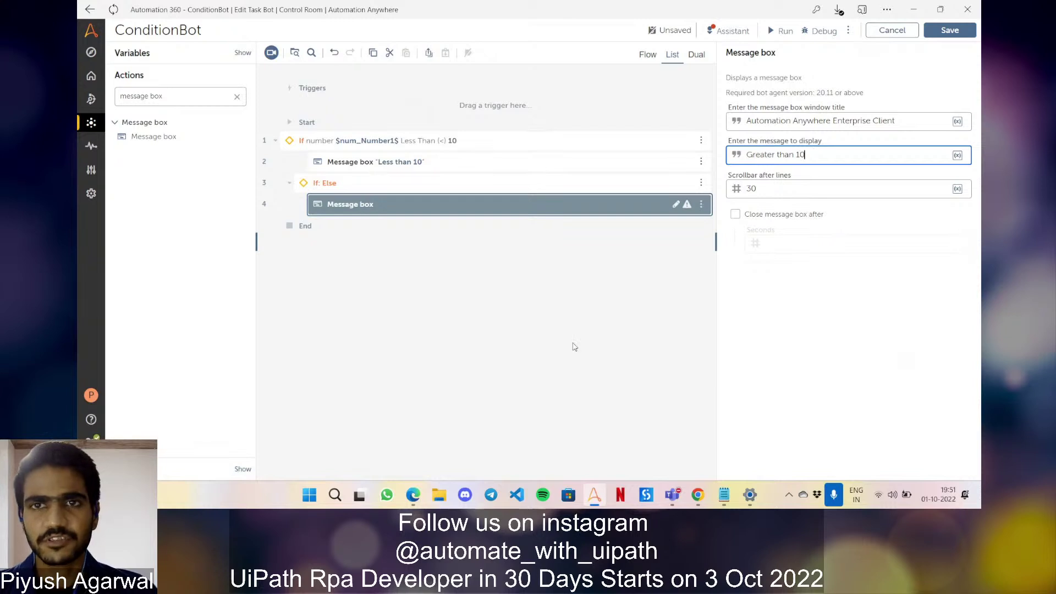
left_click(573, 347)
left_click(950, 30)
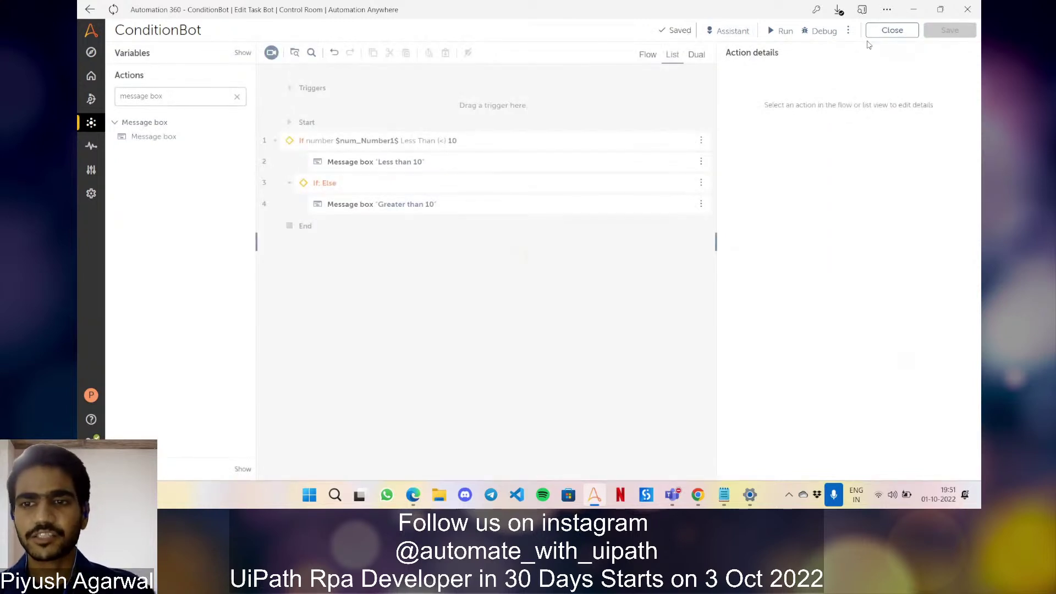
left_click(891, 30)
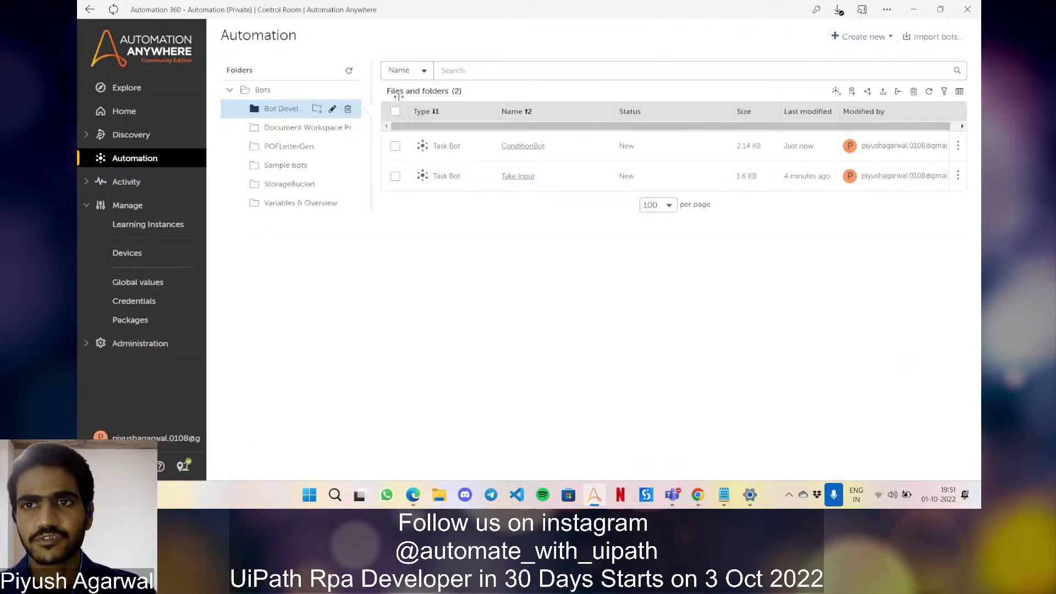
Create a task bot named Master in the Bot Development 1 folder and open it for editing.
left_click(837, 91)
type("Master")
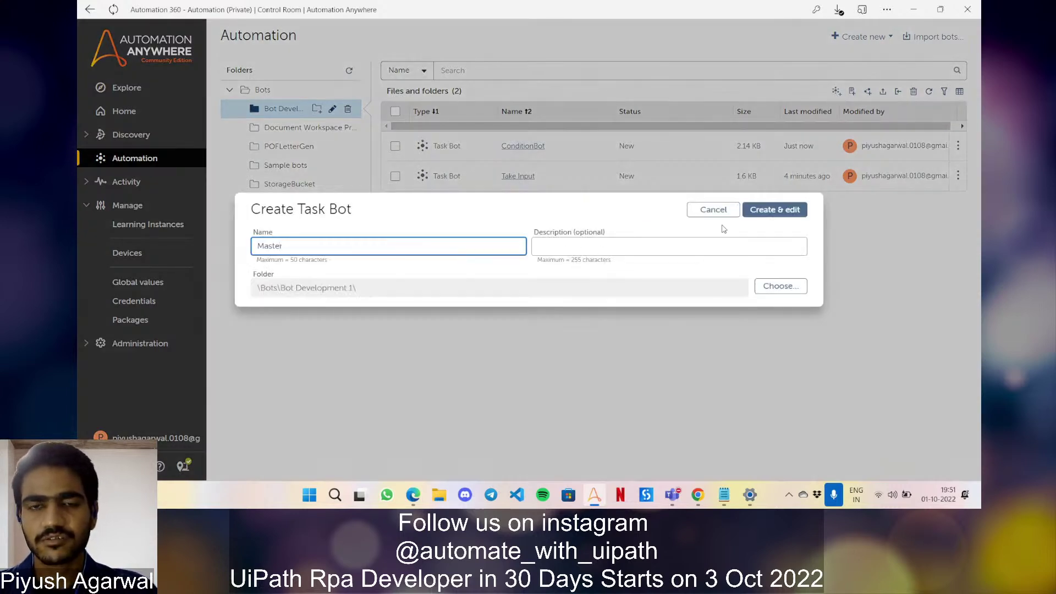
left_click(791, 209)
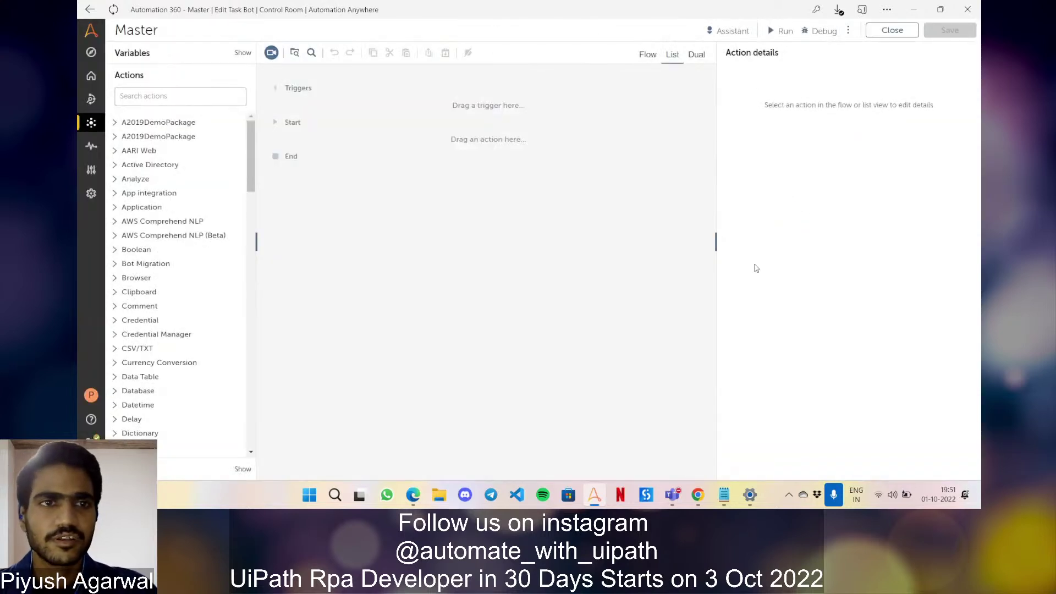
Find the Task Bot Run action and add it between Start and End in the Master bot.
left_click(177, 99)
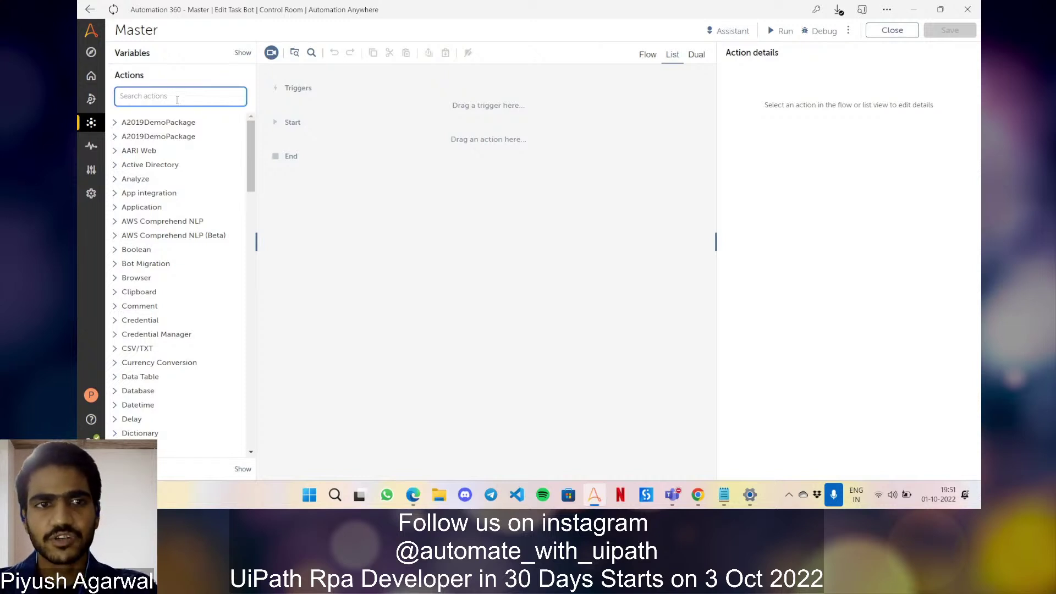
type("run")
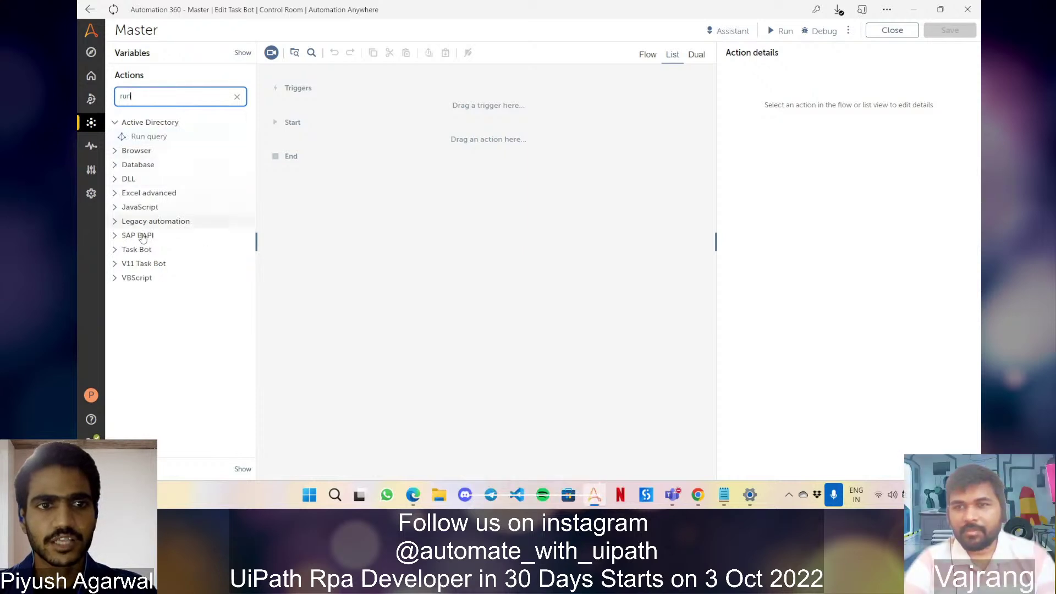
left_click(131, 249)
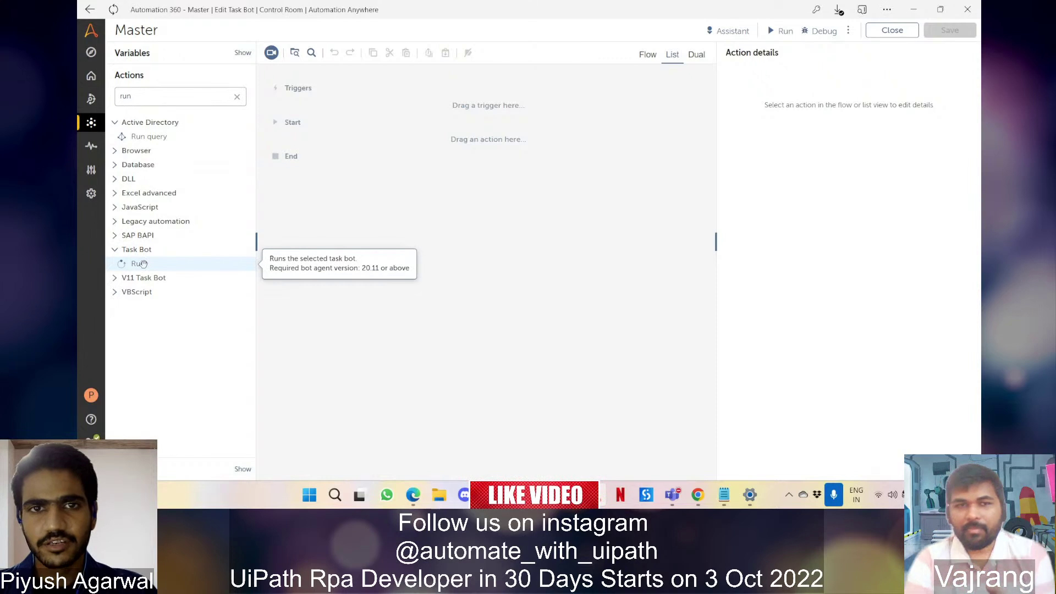
left_click_drag(142, 264, 461, 142)
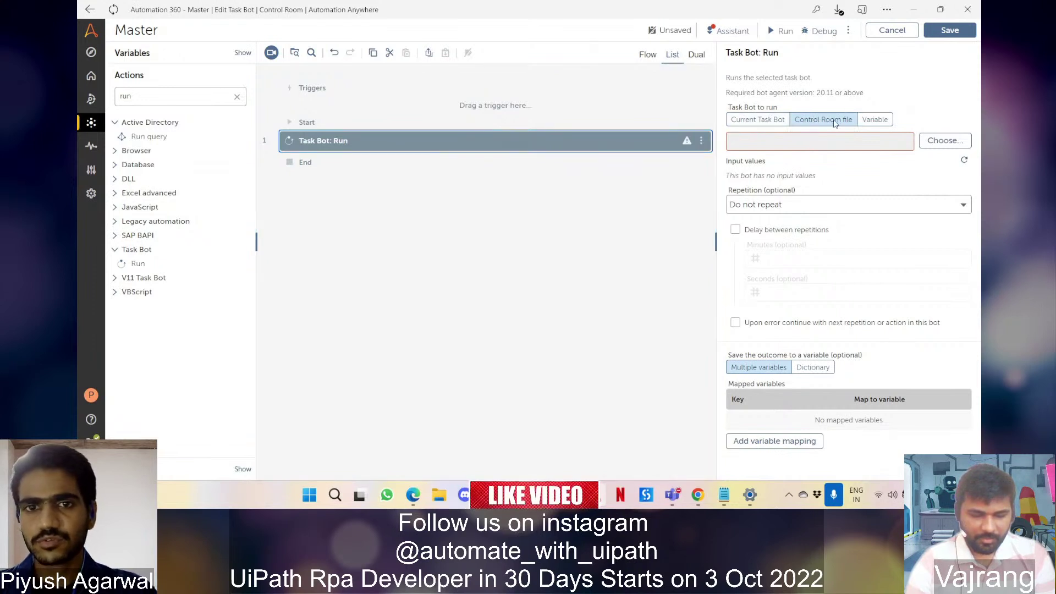
Set the Run action to the Take Input bot from Bot Development 1, and save and close Master.
left_click(945, 140)
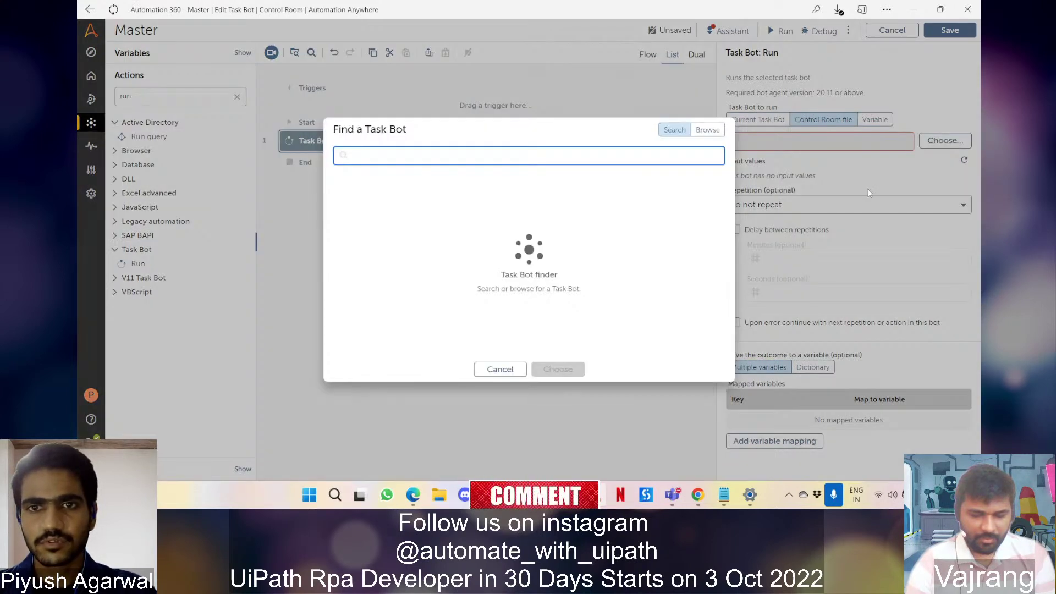
left_click(711, 131)
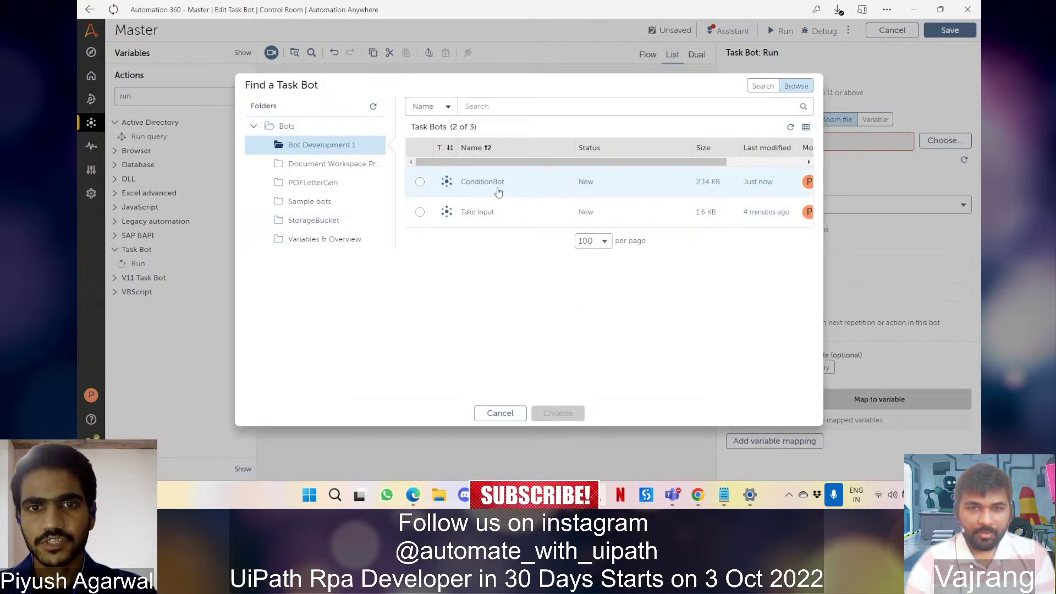
left_click(419, 213)
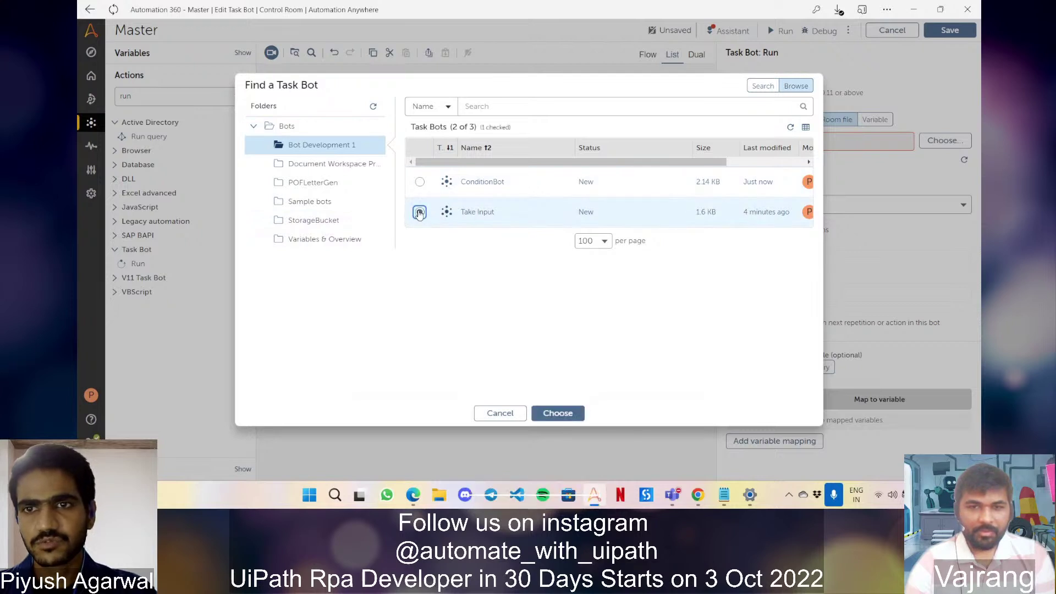
left_click(572, 415)
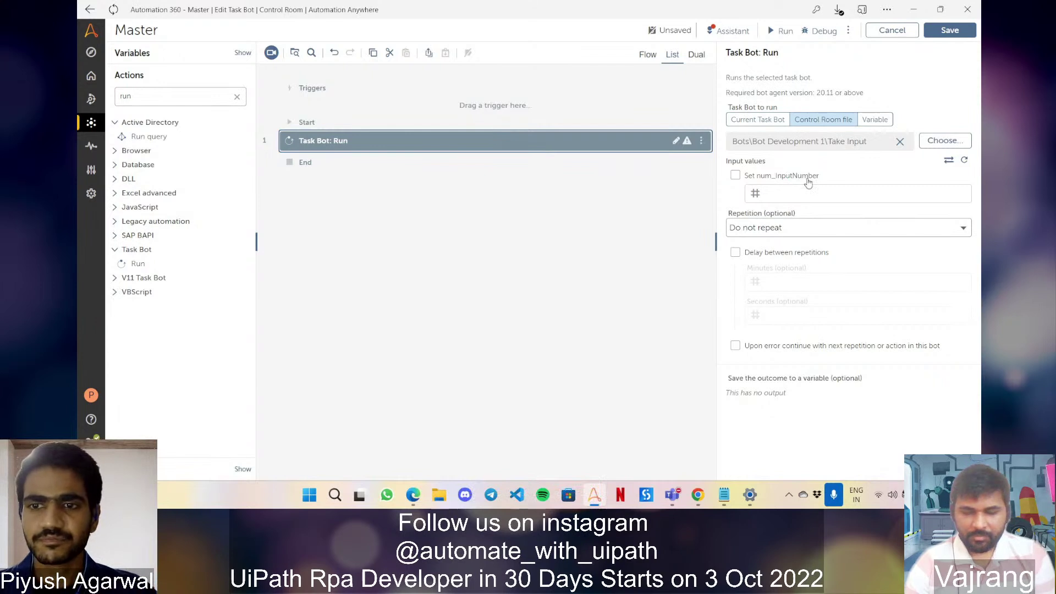
left_click(950, 31)
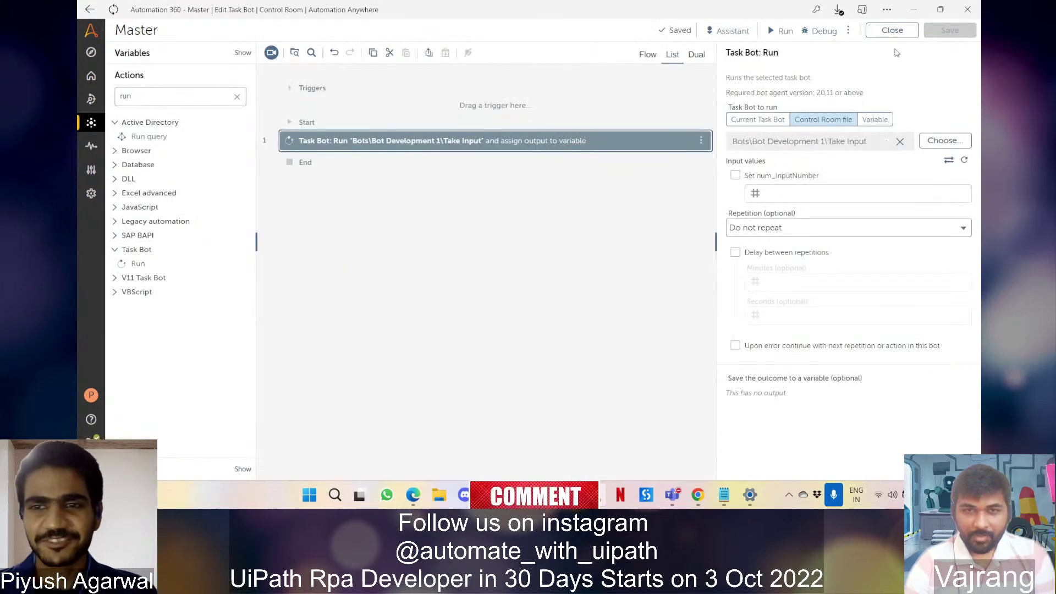
left_click(891, 30)
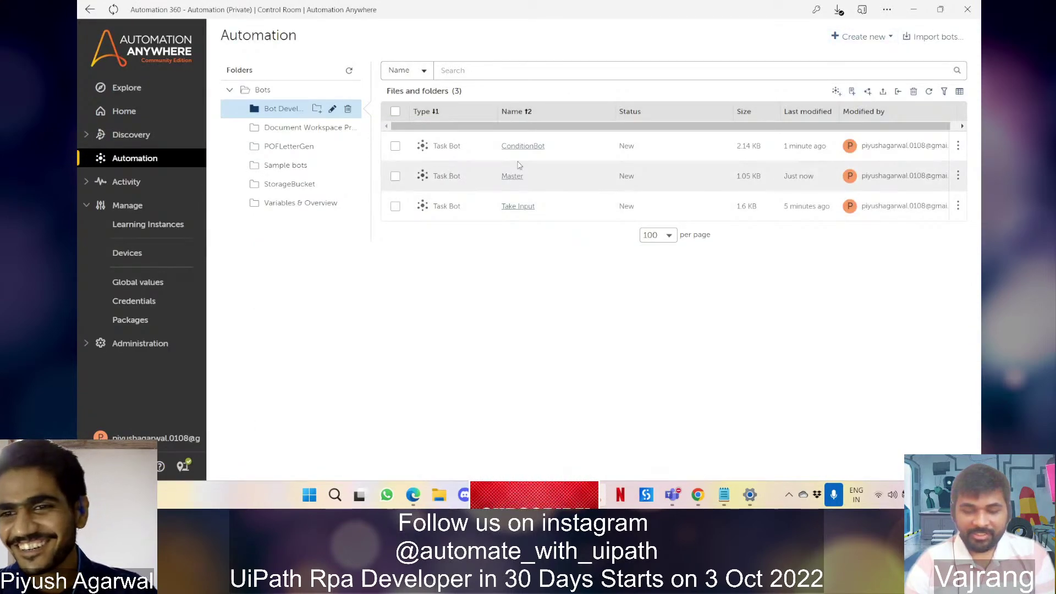
Open the Take Input bot, make num_InputNumber an output variable instead of an input, apply the change, and close the bot.
left_click(518, 207)
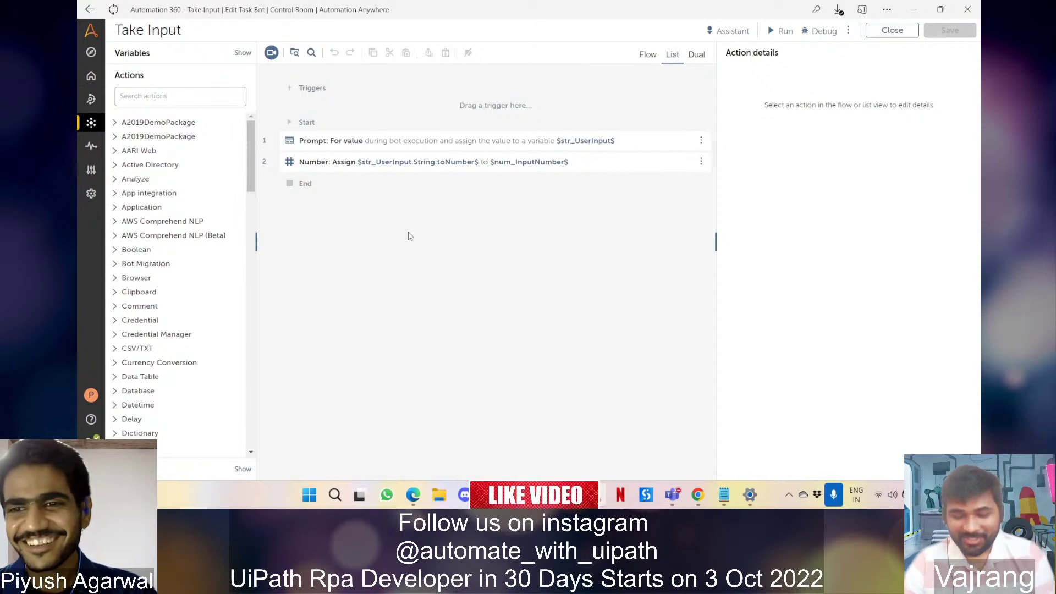
left_click(182, 58)
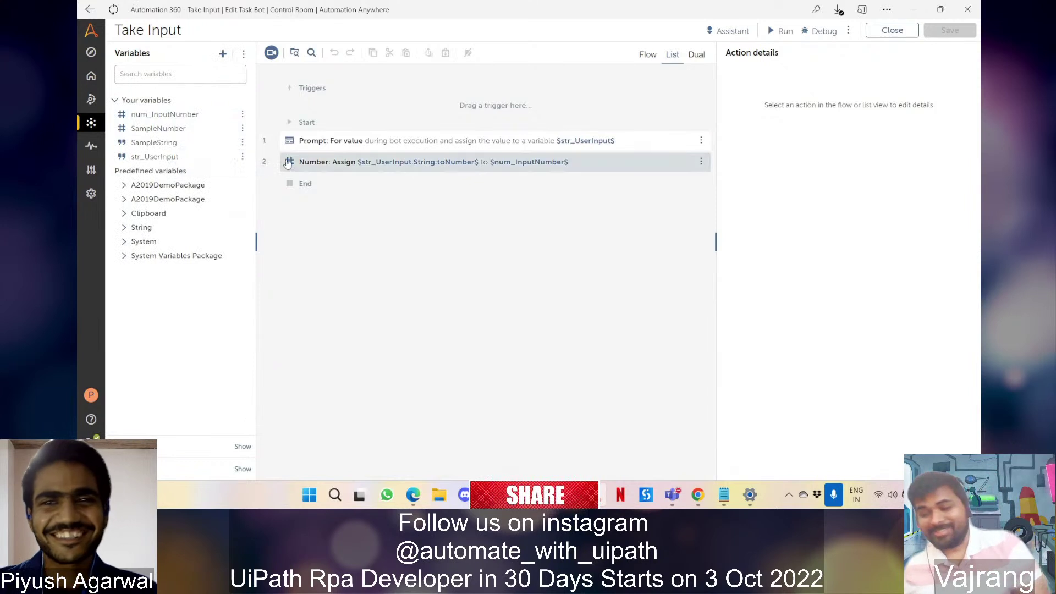
left_click(243, 114)
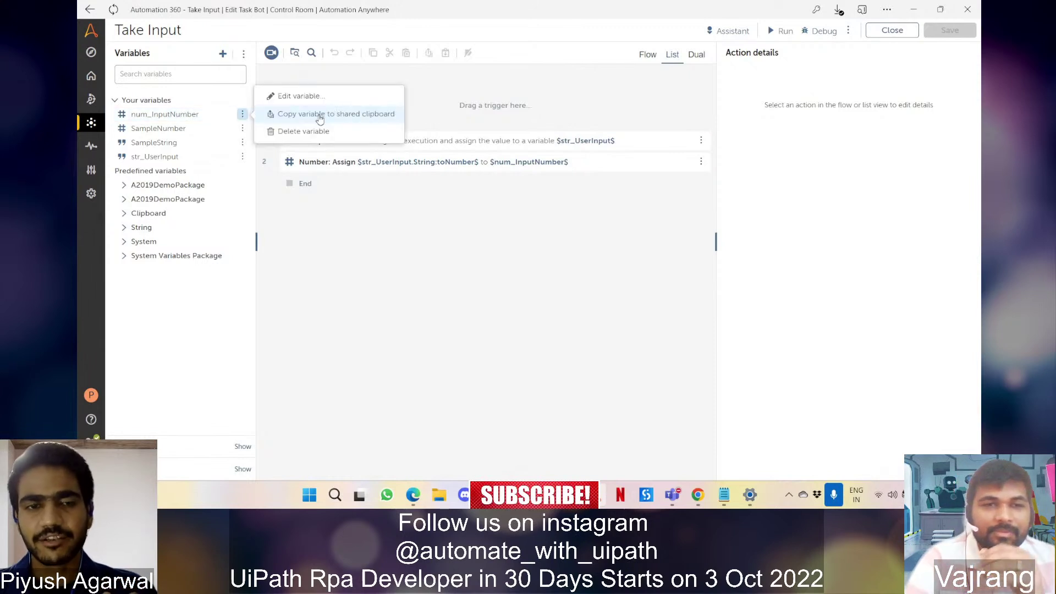
left_click(291, 97)
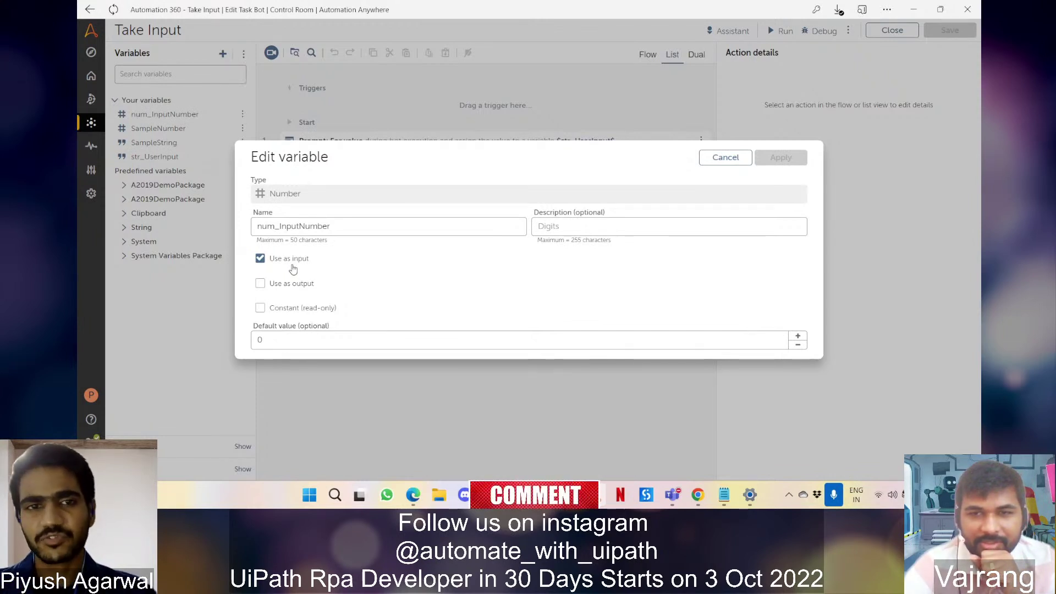
left_click(261, 259)
left_click(260, 284)
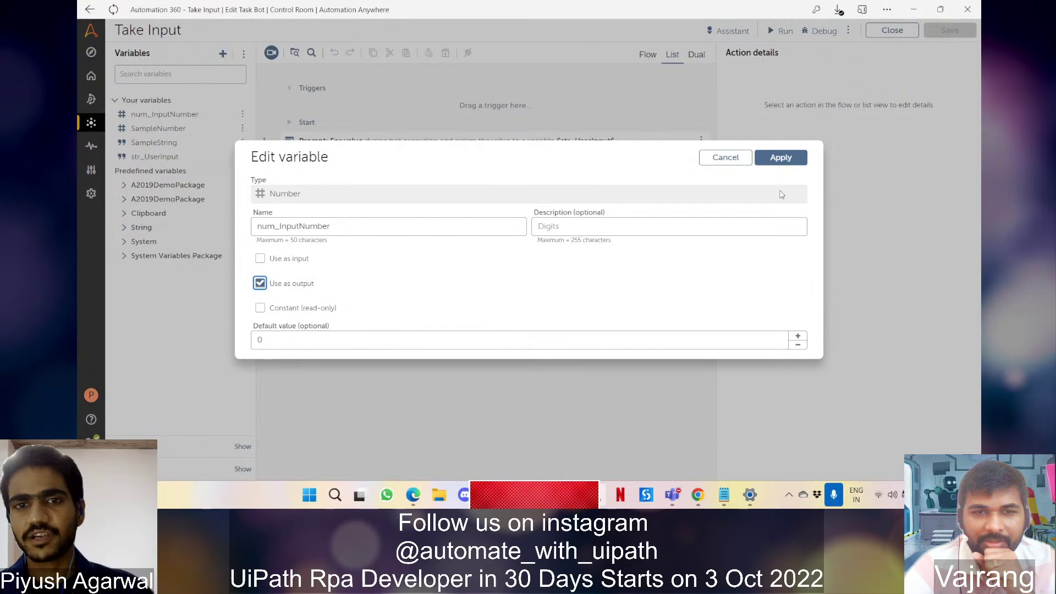
left_click(781, 159)
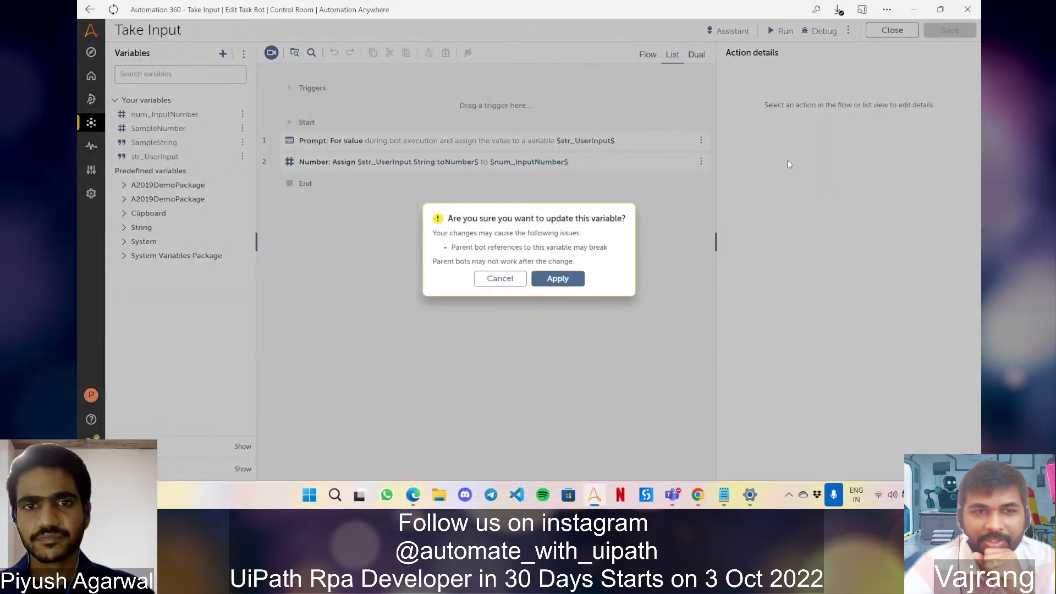
left_click(557, 278)
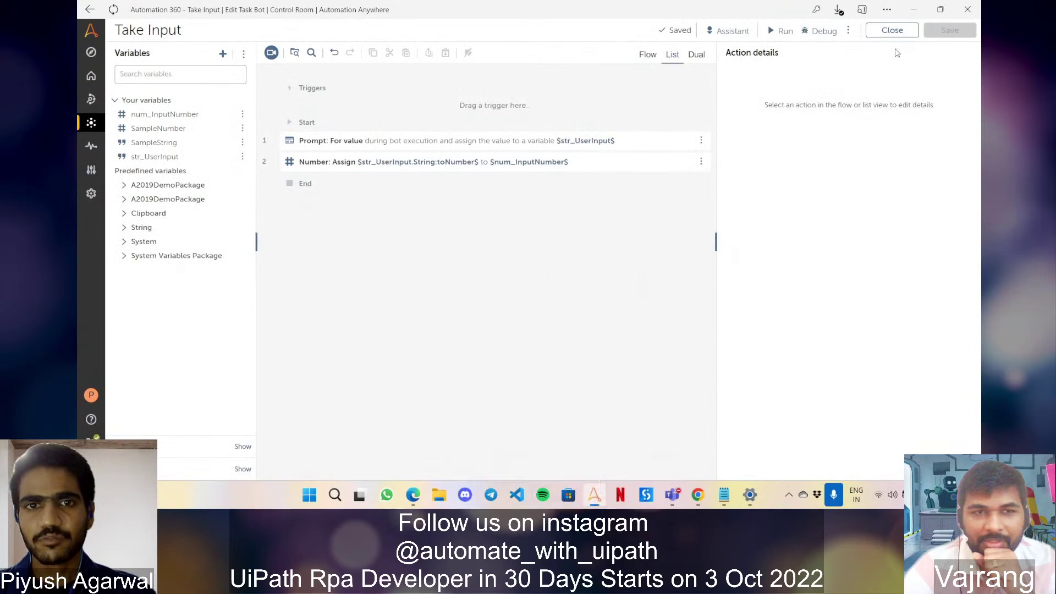
left_click(892, 31)
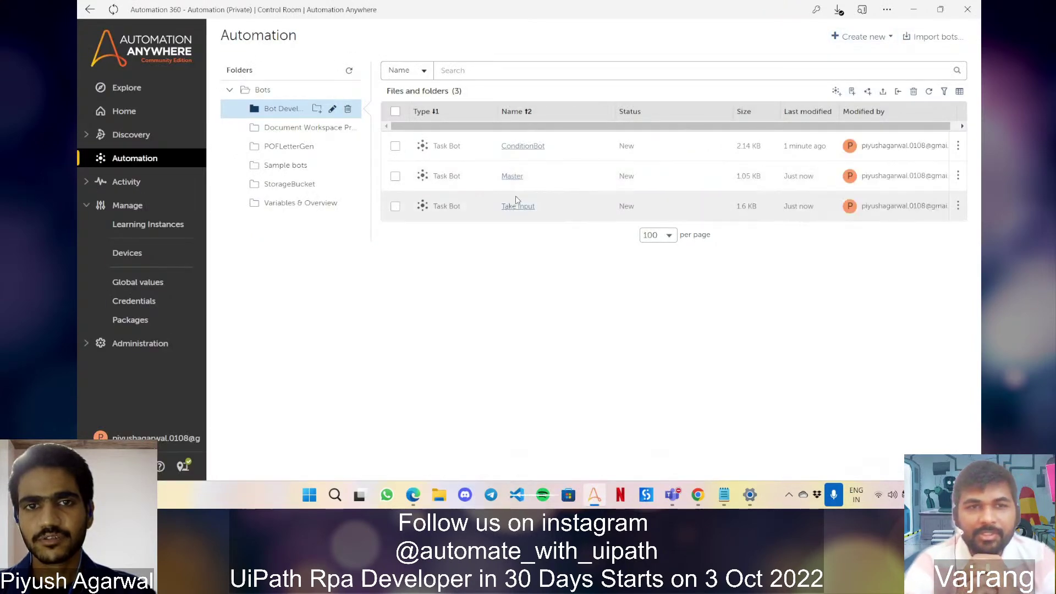
Open the Master bot for editing and show the details of its Task Bot Run action.
left_click(511, 176)
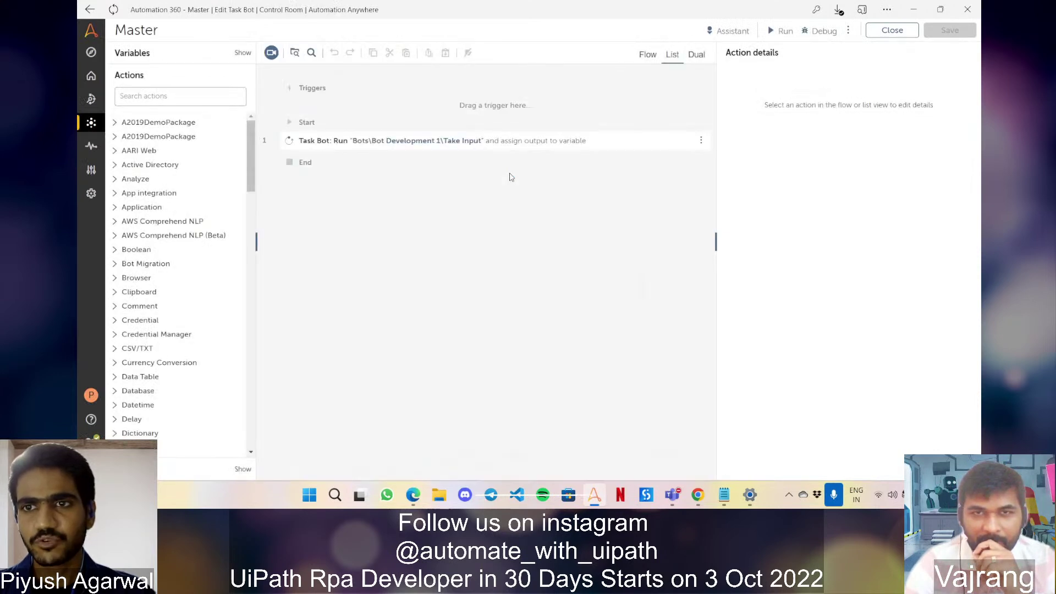
left_click(442, 142)
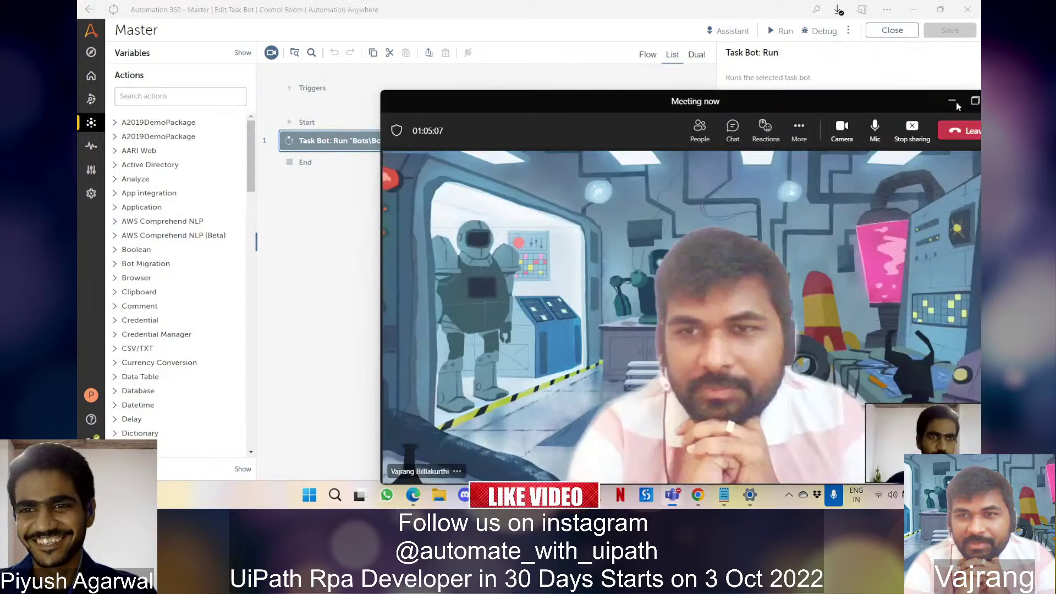
left_click(956, 101)
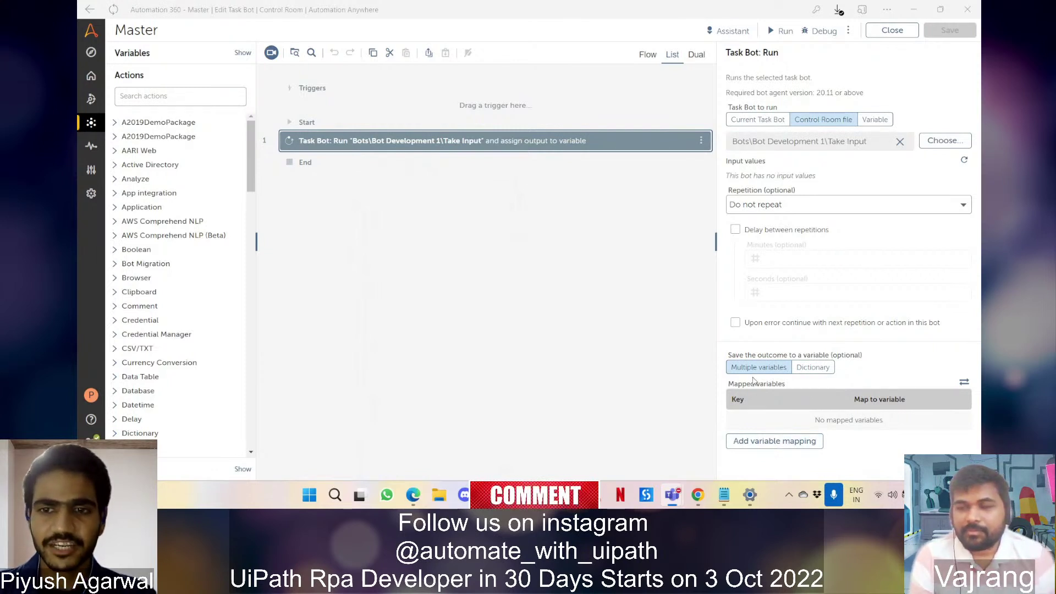
left_click(758, 447)
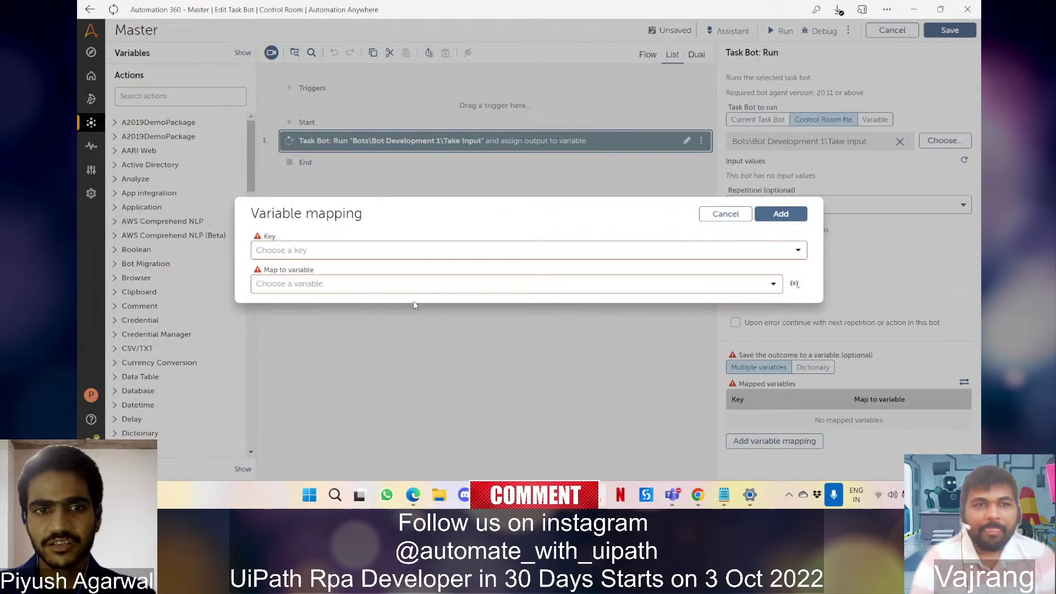
left_click(412, 250)
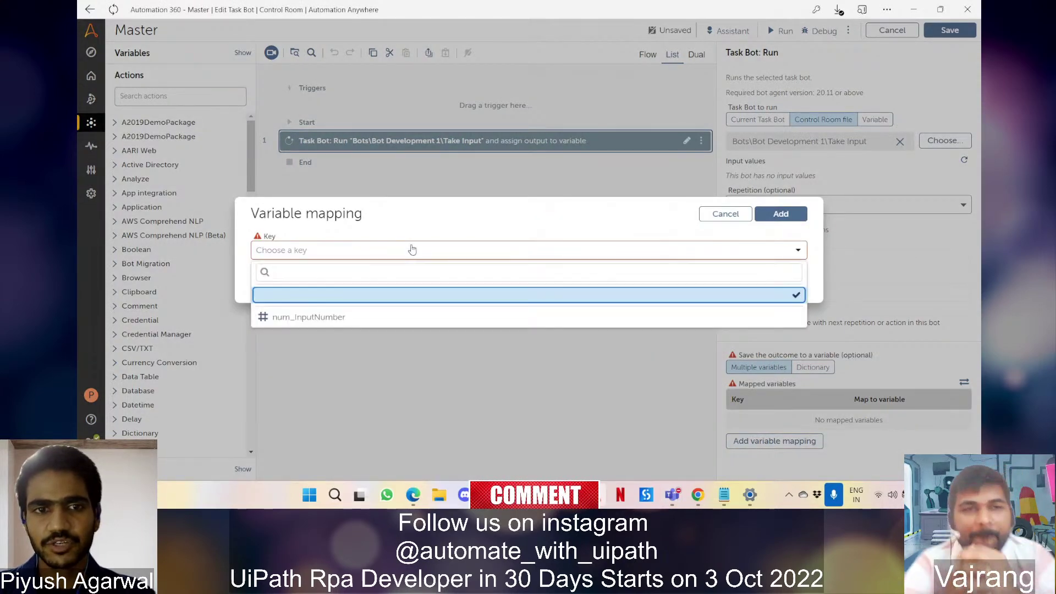
left_click(332, 319)
left_click(386, 286)
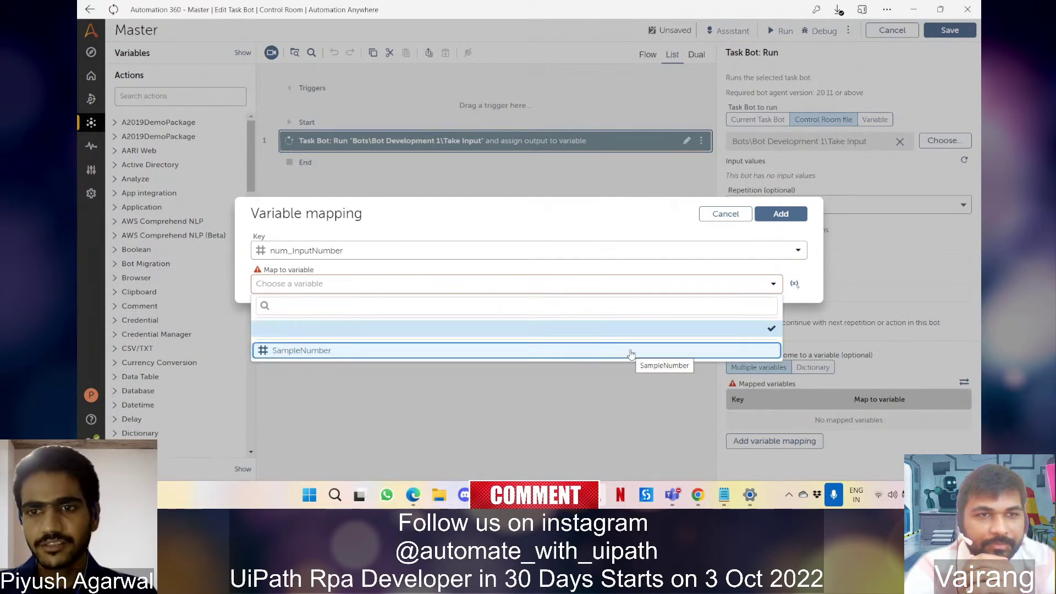
left_click(726, 214)
left_click(726, 214)
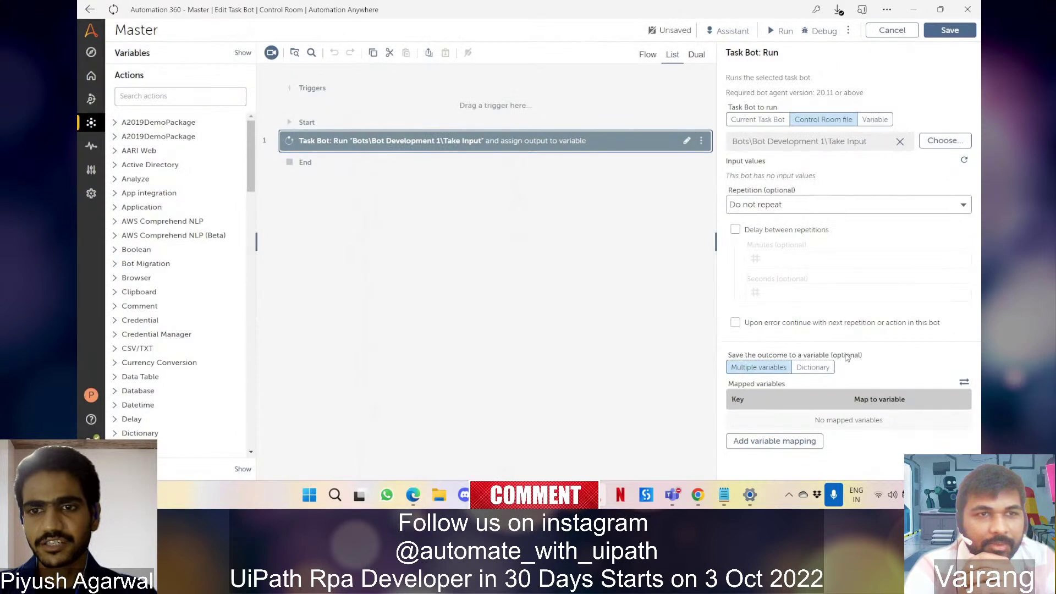
left_click(828, 370)
left_click(887, 392)
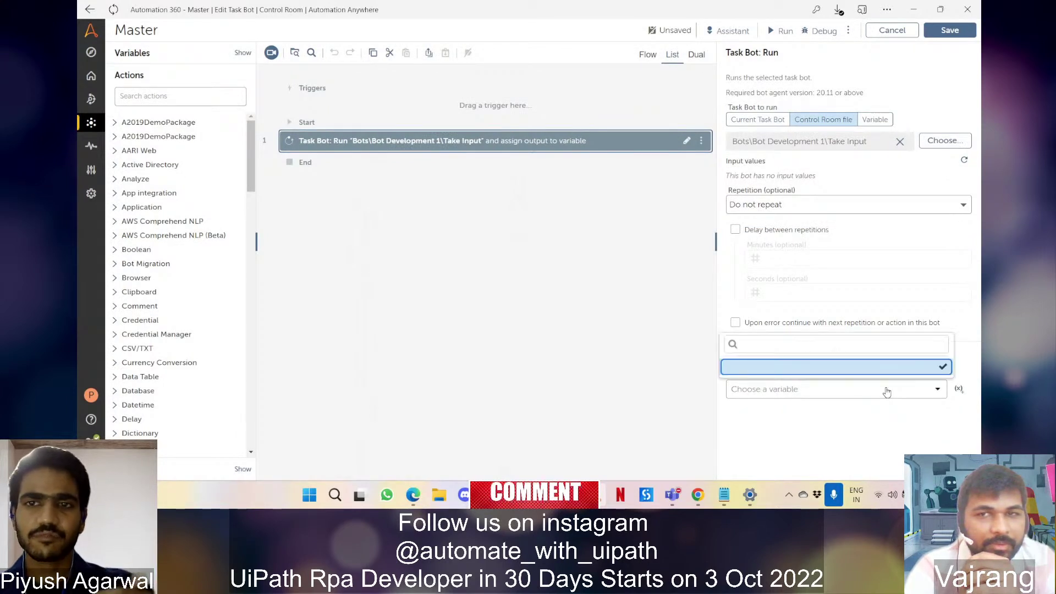
left_click(886, 391)
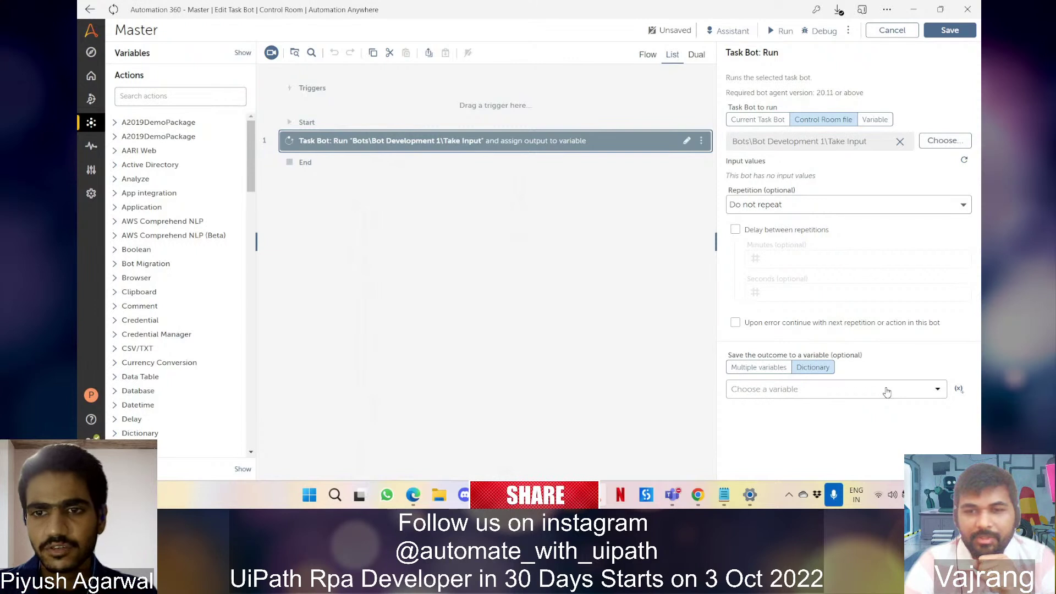
left_click(762, 368)
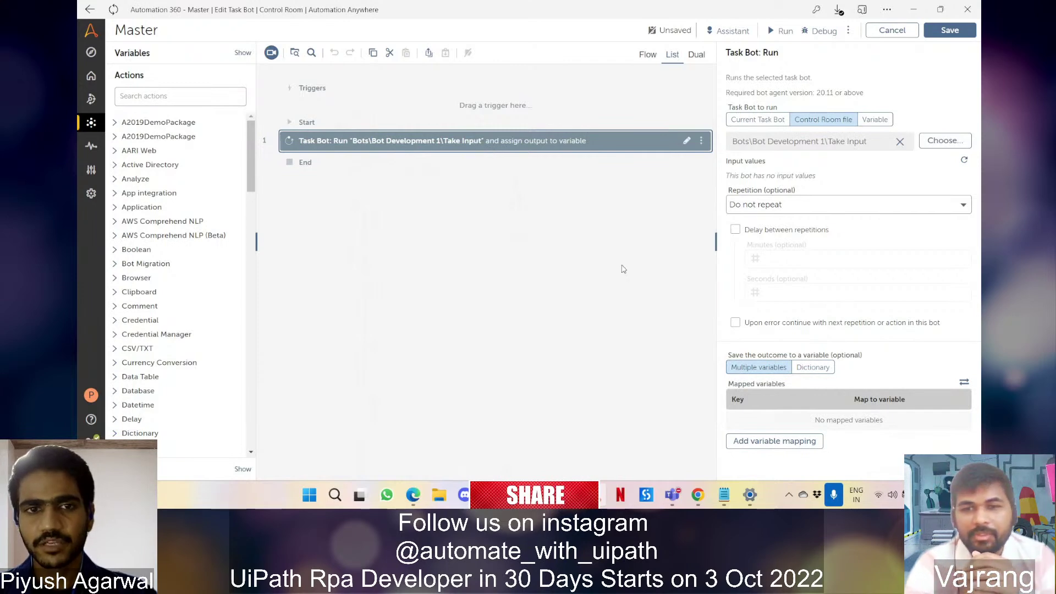
left_click(773, 441)
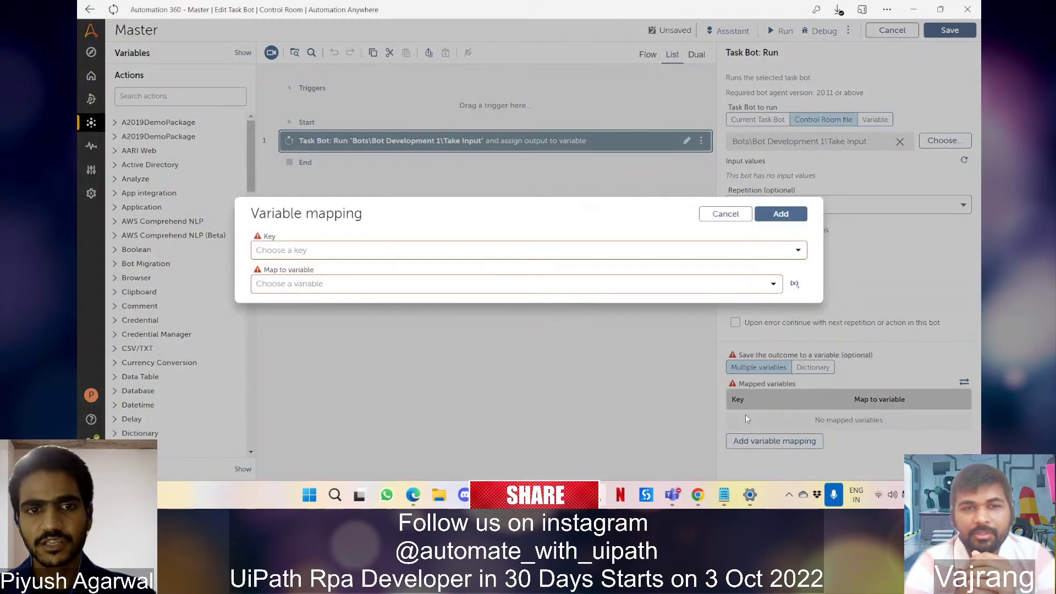
left_click(371, 252)
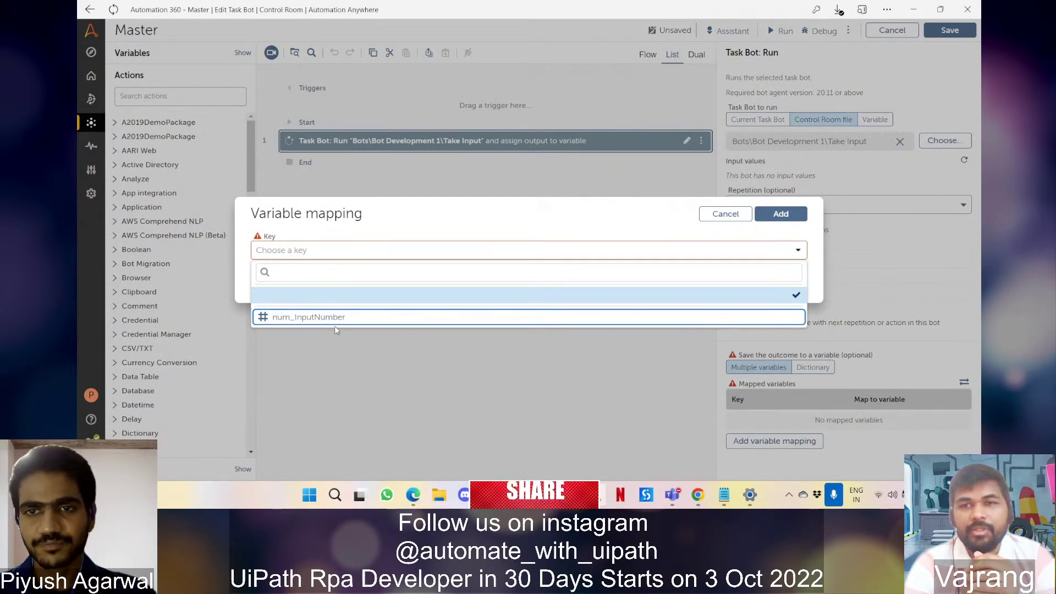
left_click(732, 216)
left_click(726, 215)
Display the Master bot's variables and save the bot.
left_click(154, 55)
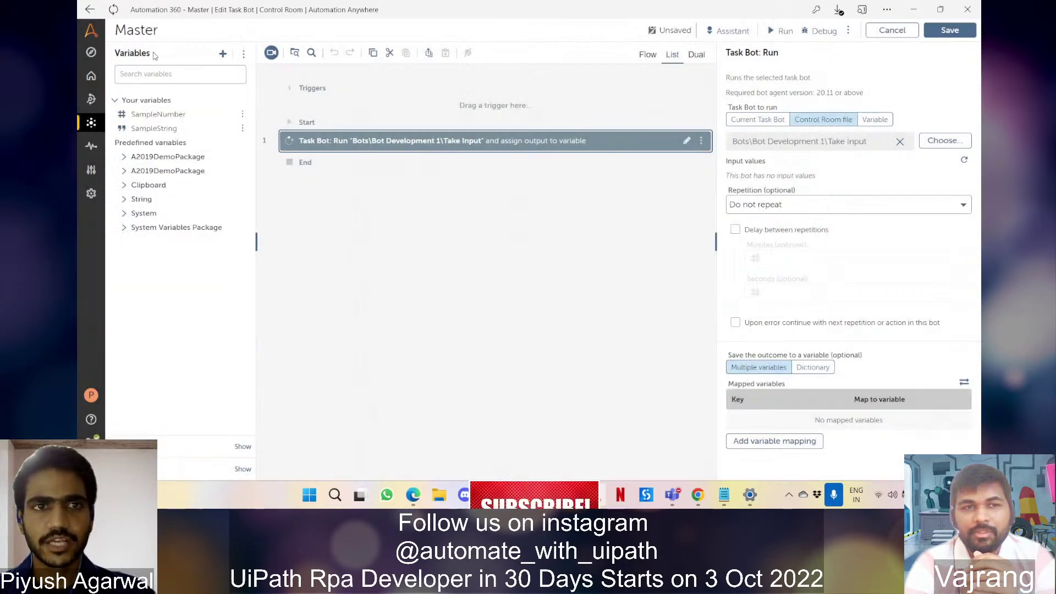
key("ctrl+s")
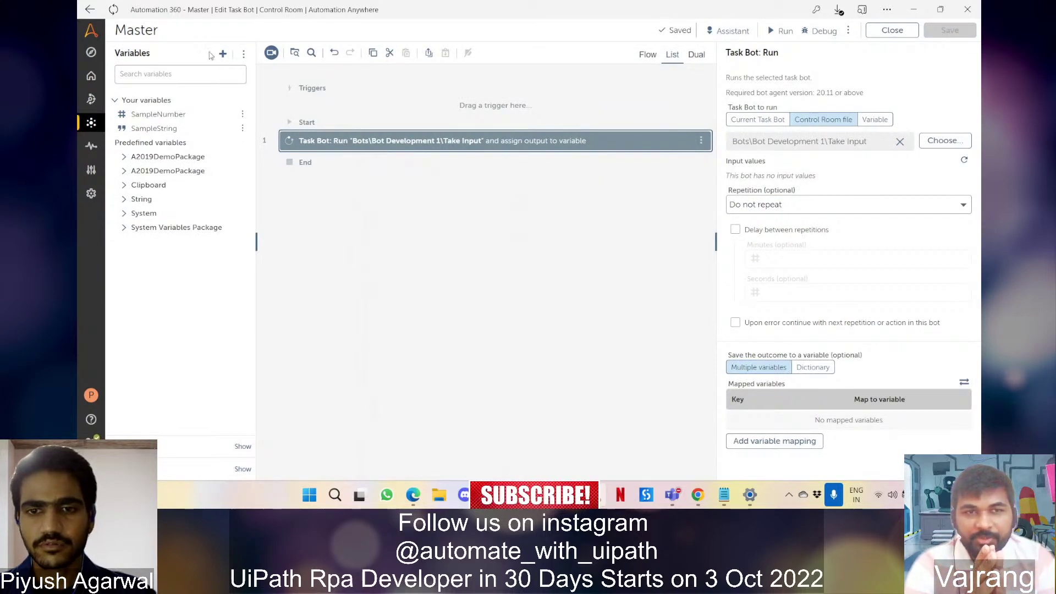
left_click(223, 54)
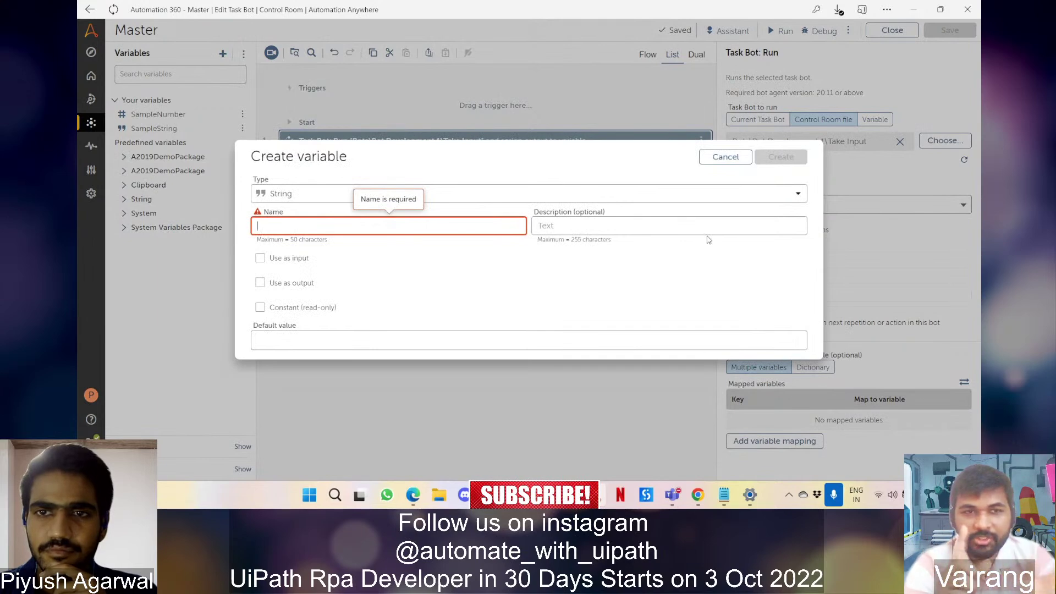
left_click(726, 157)
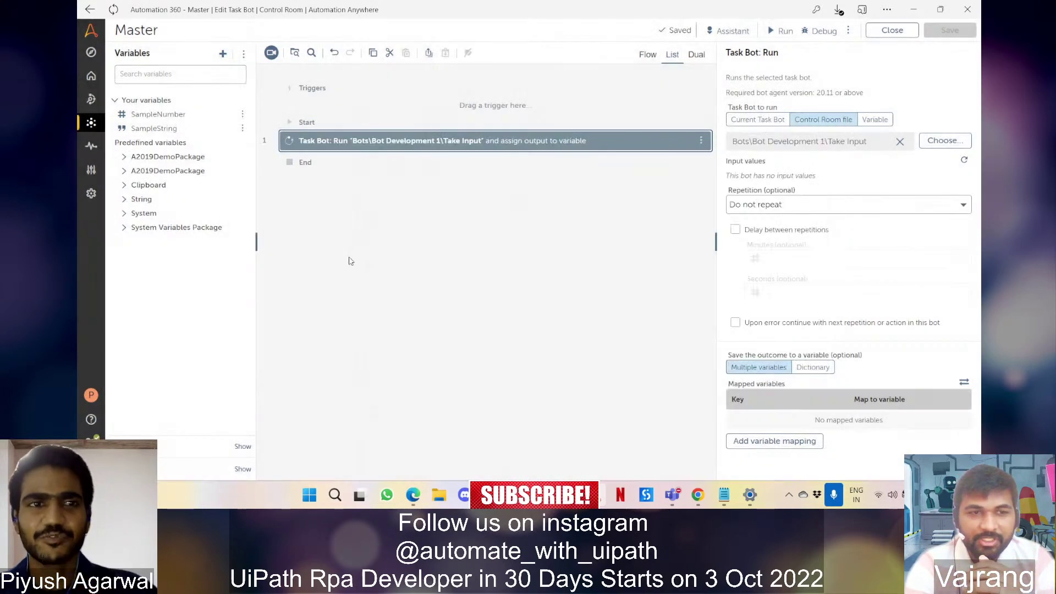
Search the actions for "run" and examine the run actions in the matching packages, including Task Bot and V11 Task Bot.
left_click(199, 456)
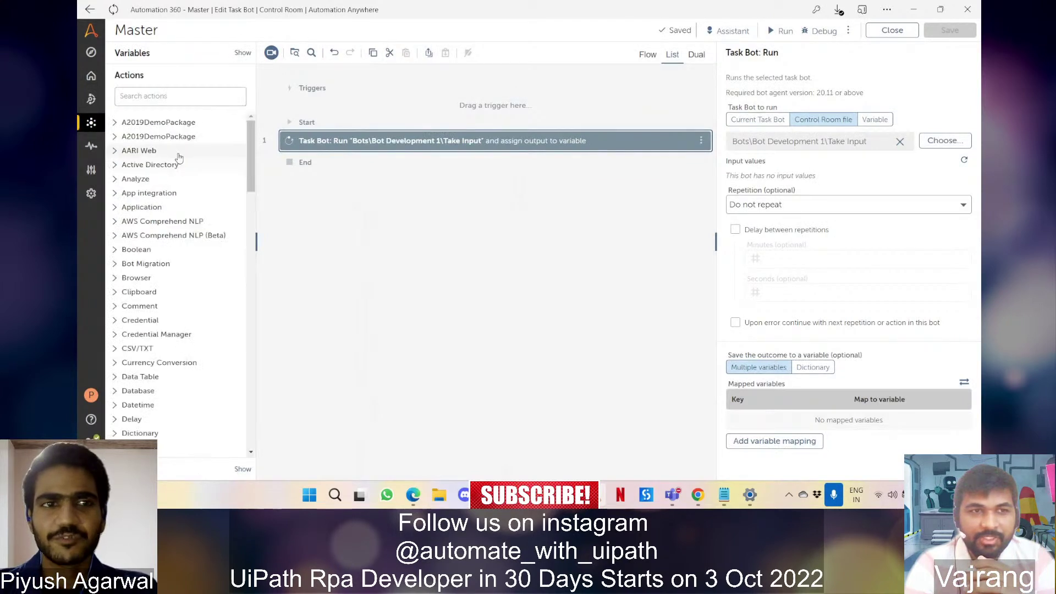
left_click(167, 97)
type("run")
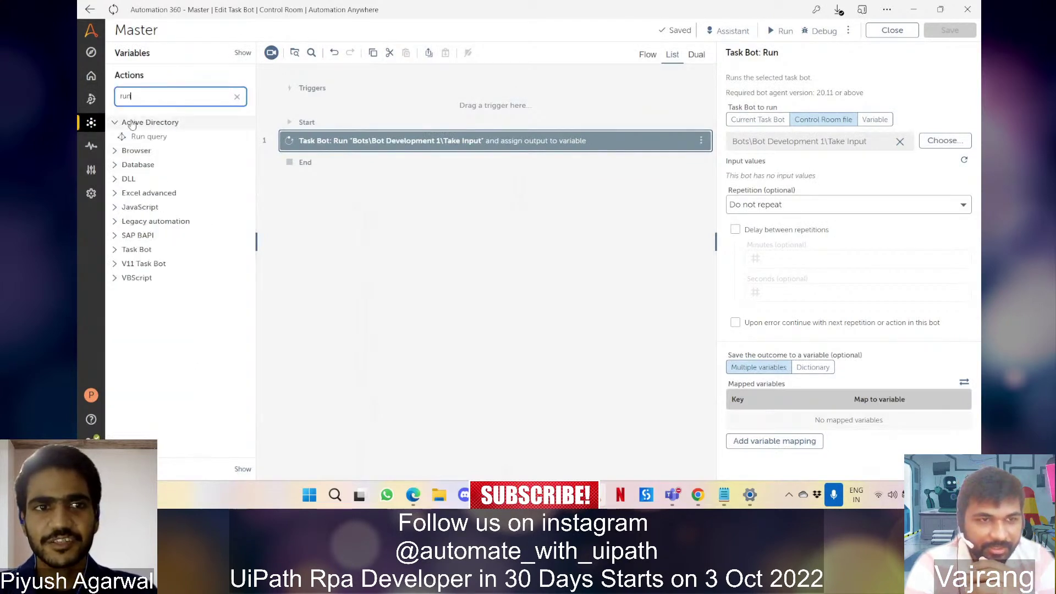
left_click(115, 151)
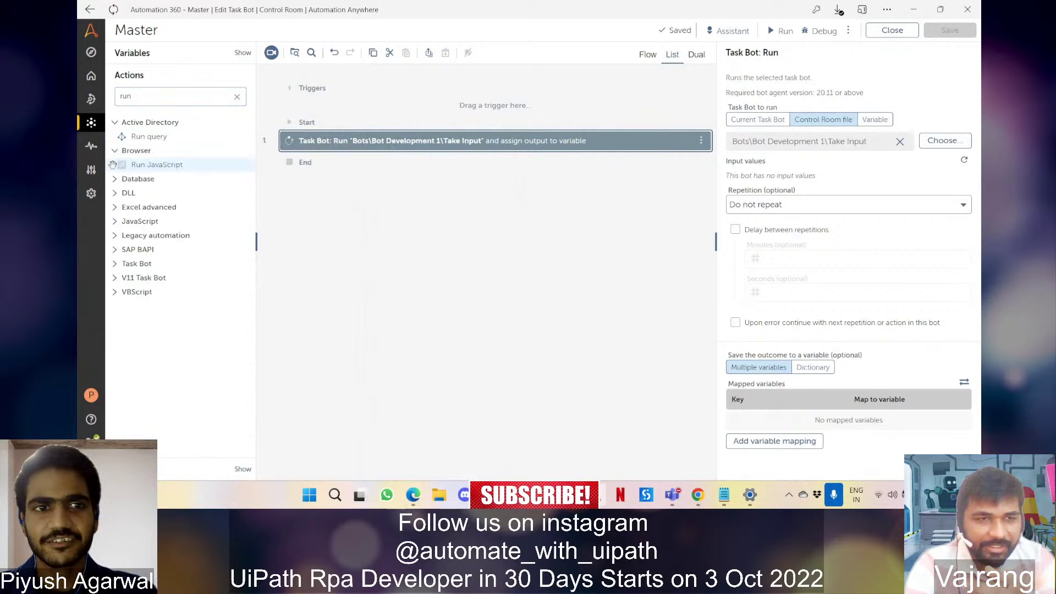
left_click(114, 179)
left_click(114, 207)
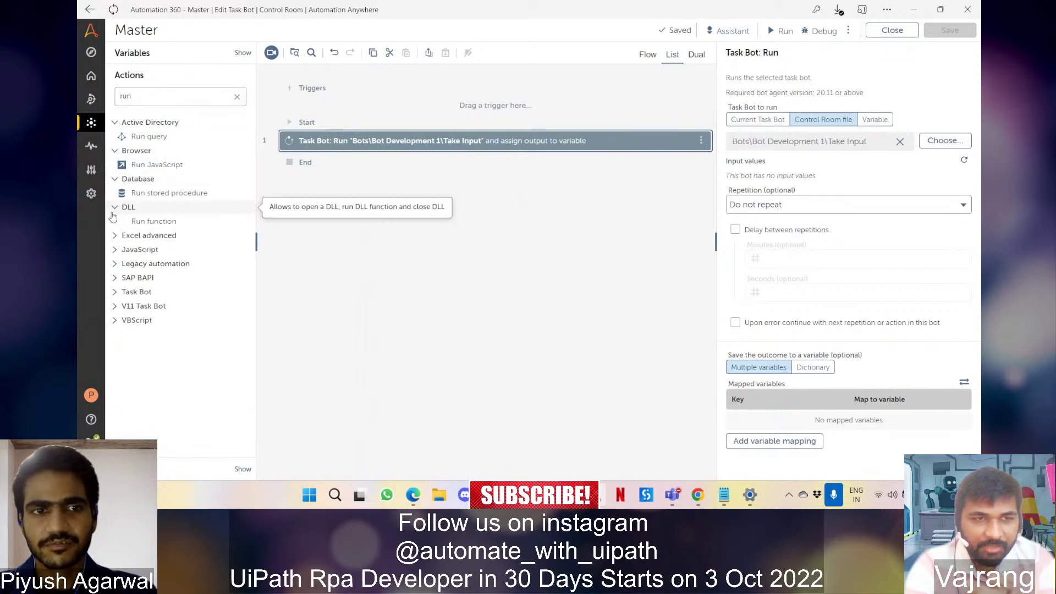
left_click(114, 236)
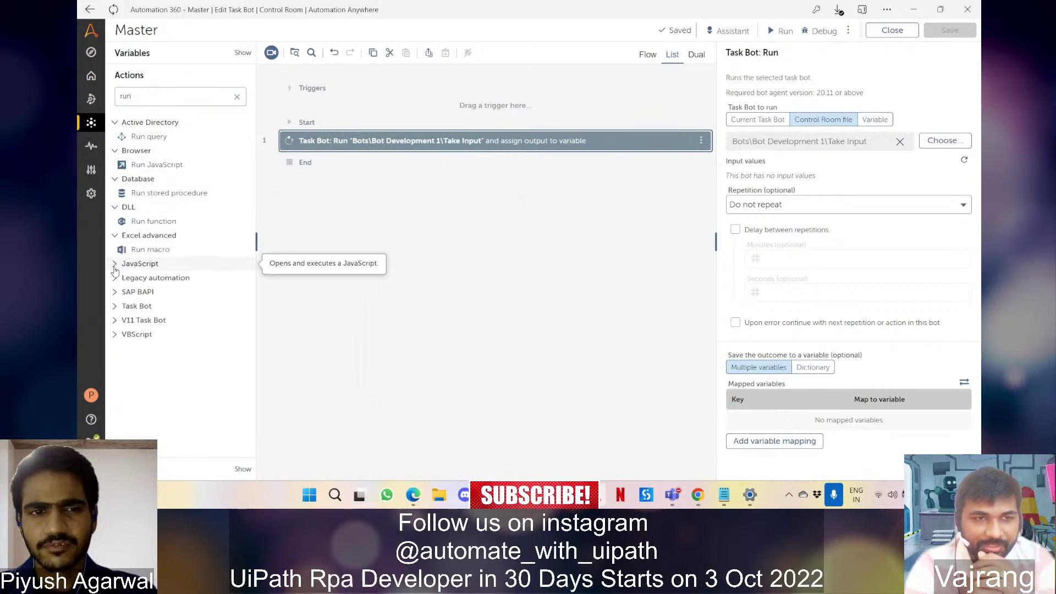
left_click(114, 306)
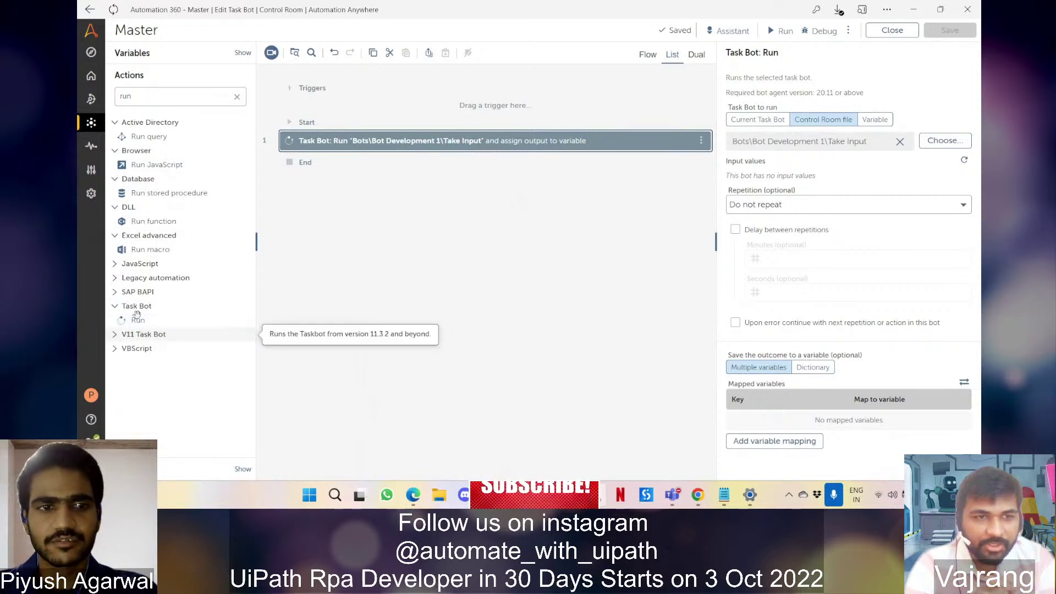
double_click(221, 97)
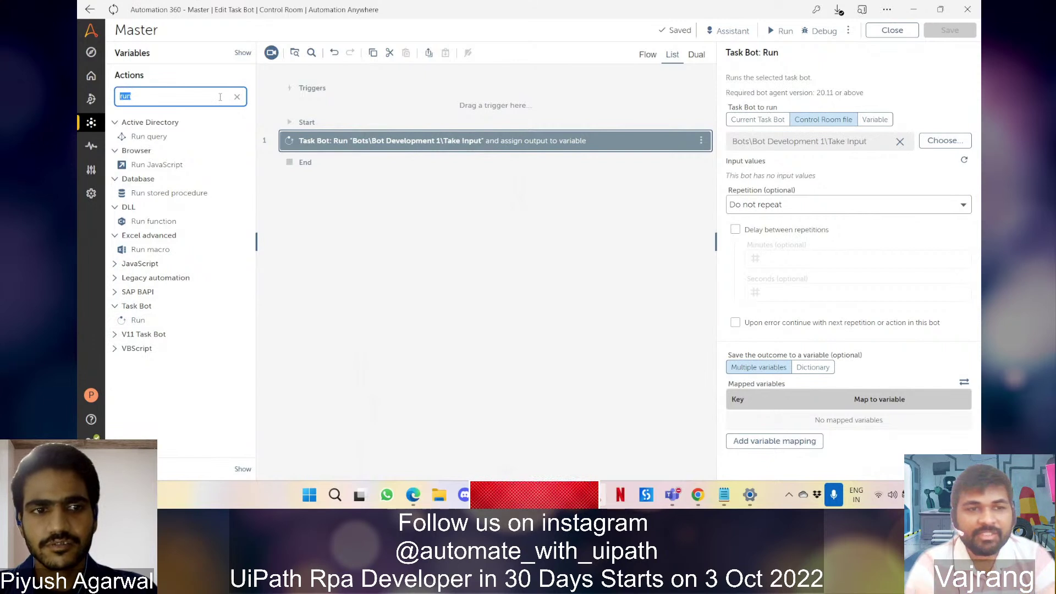
left_click(127, 335)
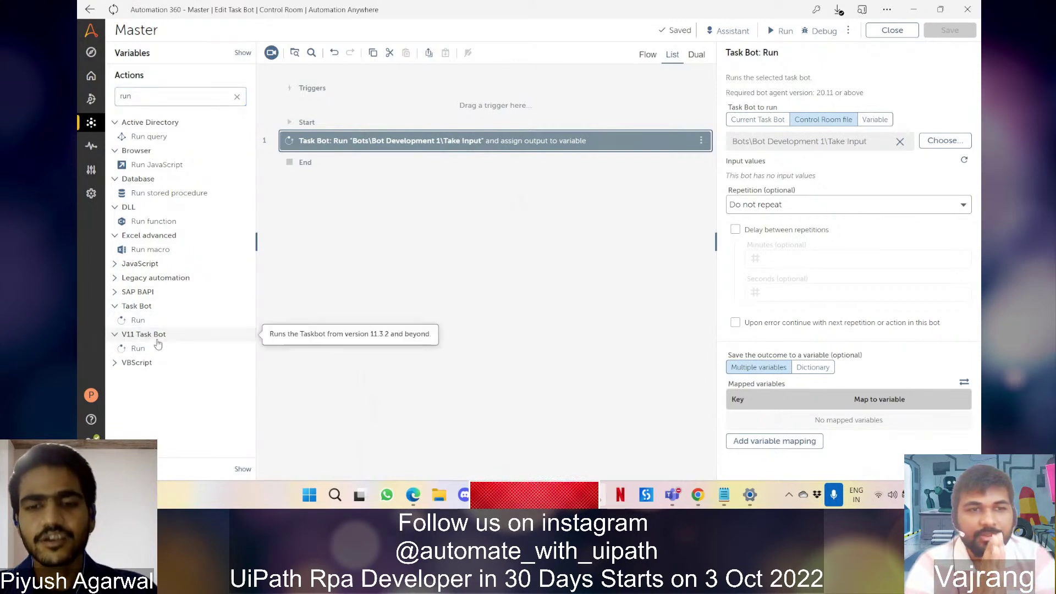
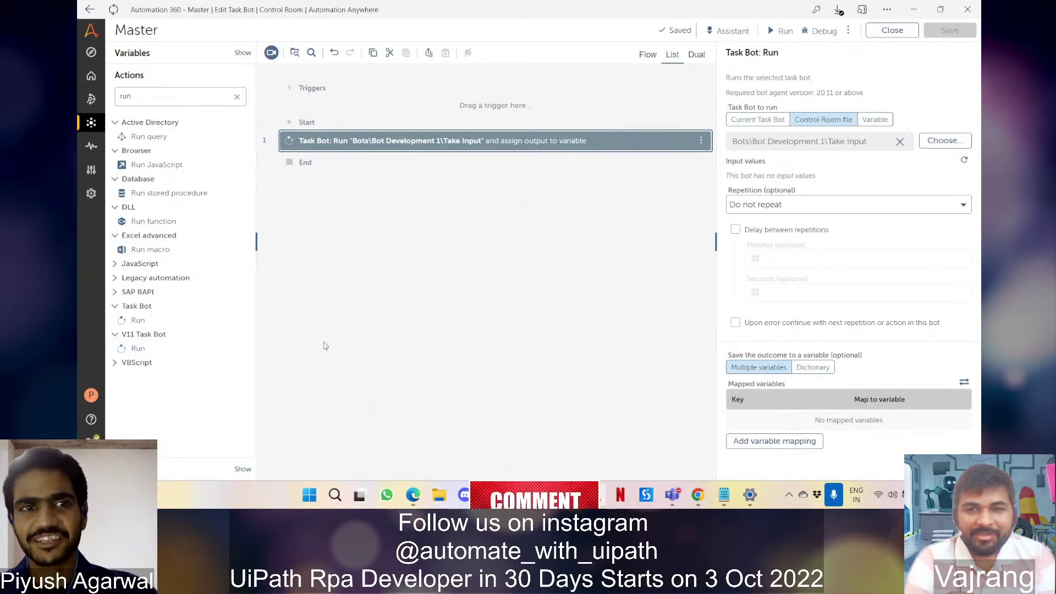
Search the actions for "migration".
left_click(162, 102)
type("migra")
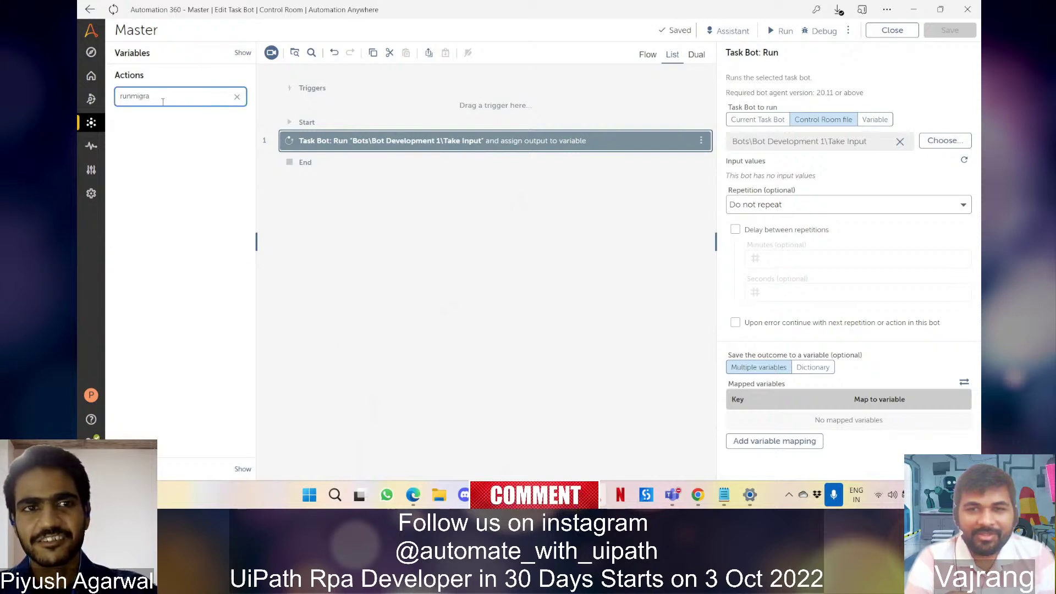
key("ctrl+a")
type("migration")
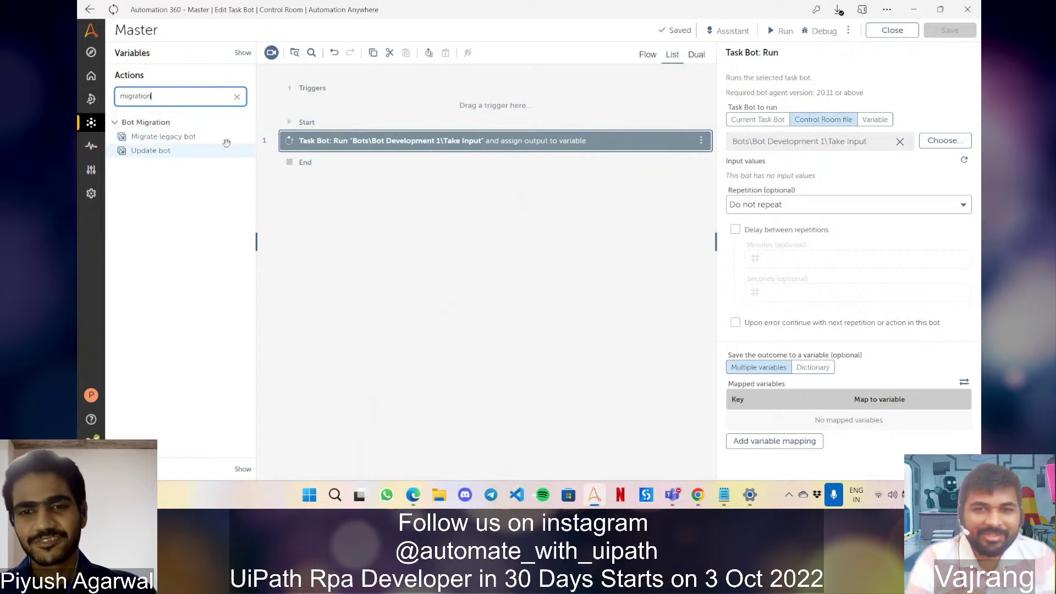
Clear the action search and create a Number variable named num_UserInput in the Master bot.
left_click(237, 97)
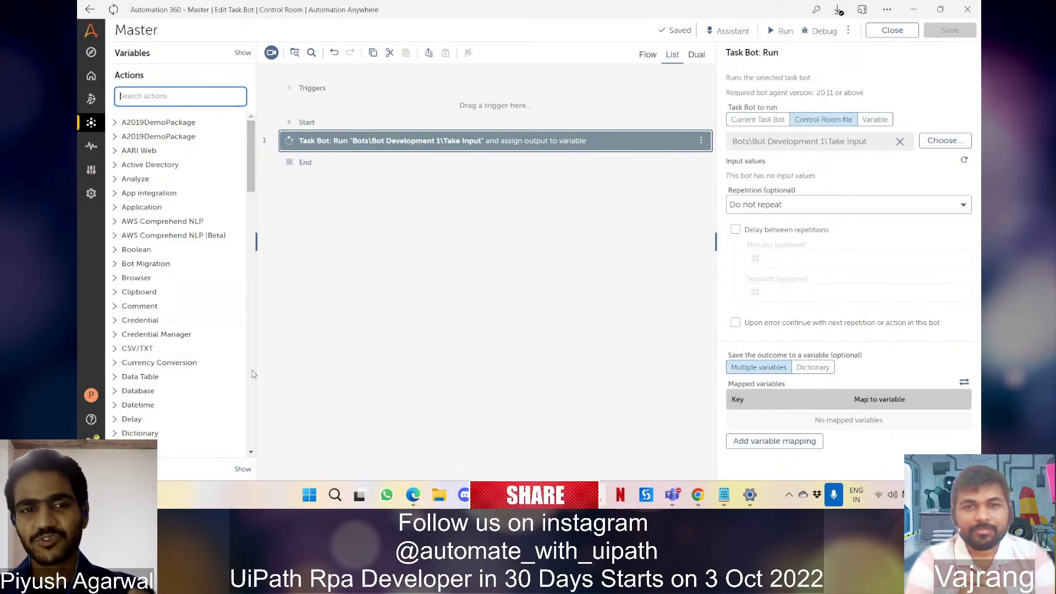
scroll(190, 405, "down", 7)
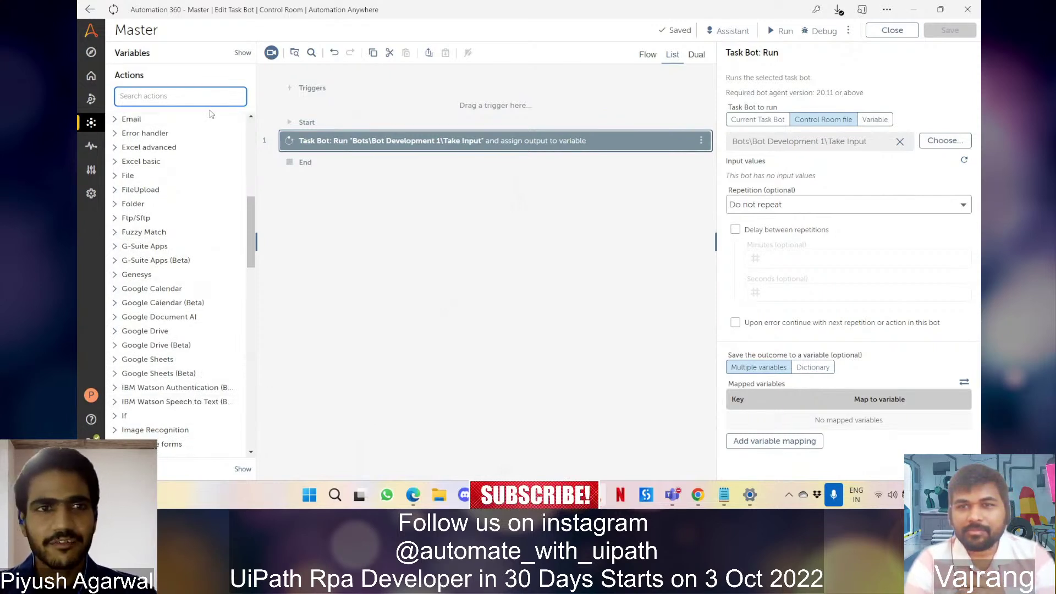
left_click(167, 58)
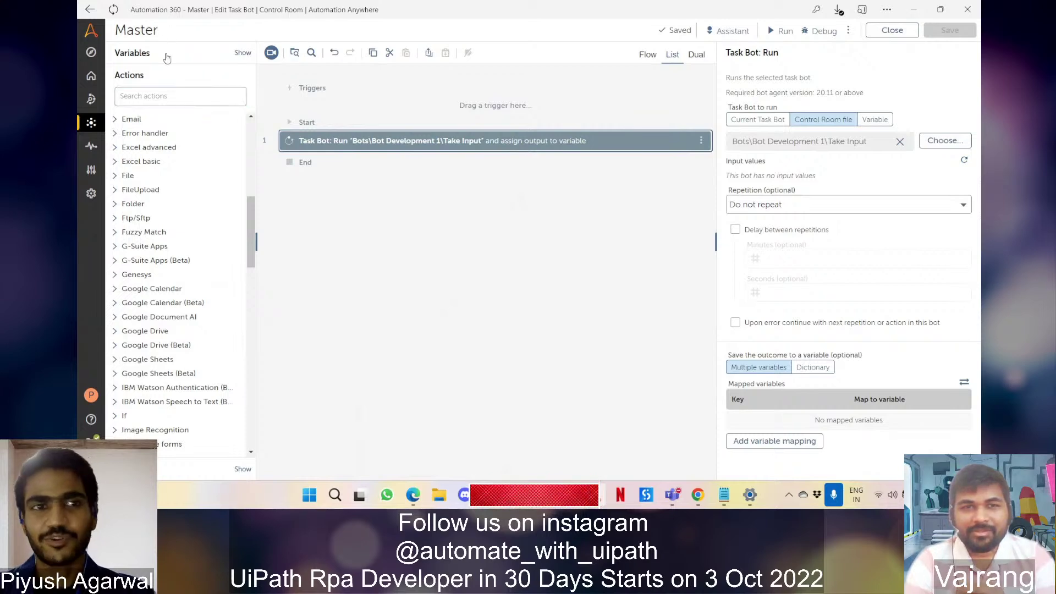
left_click(167, 55)
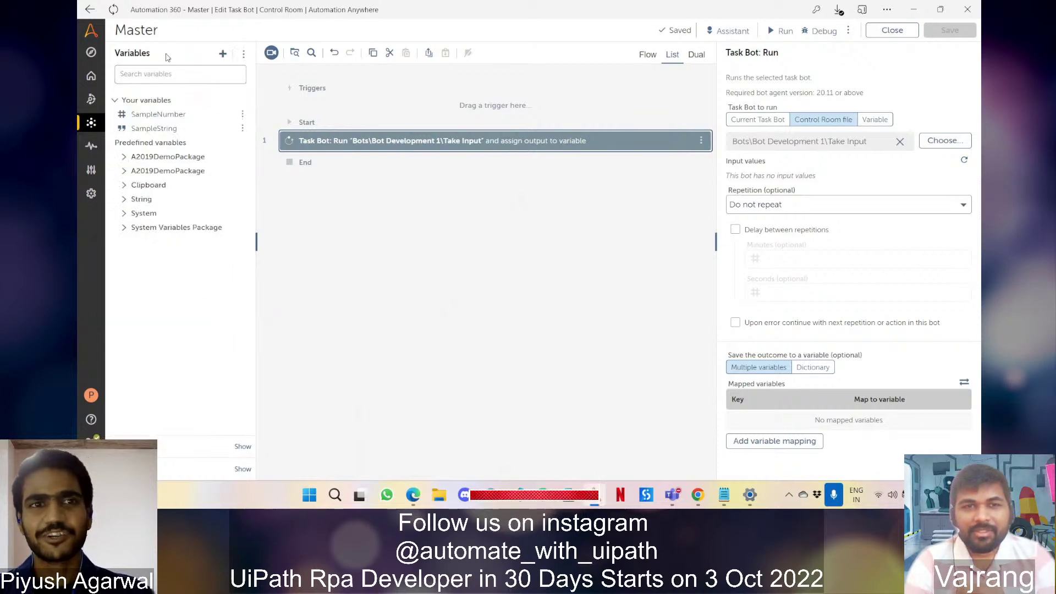
left_click(222, 54)
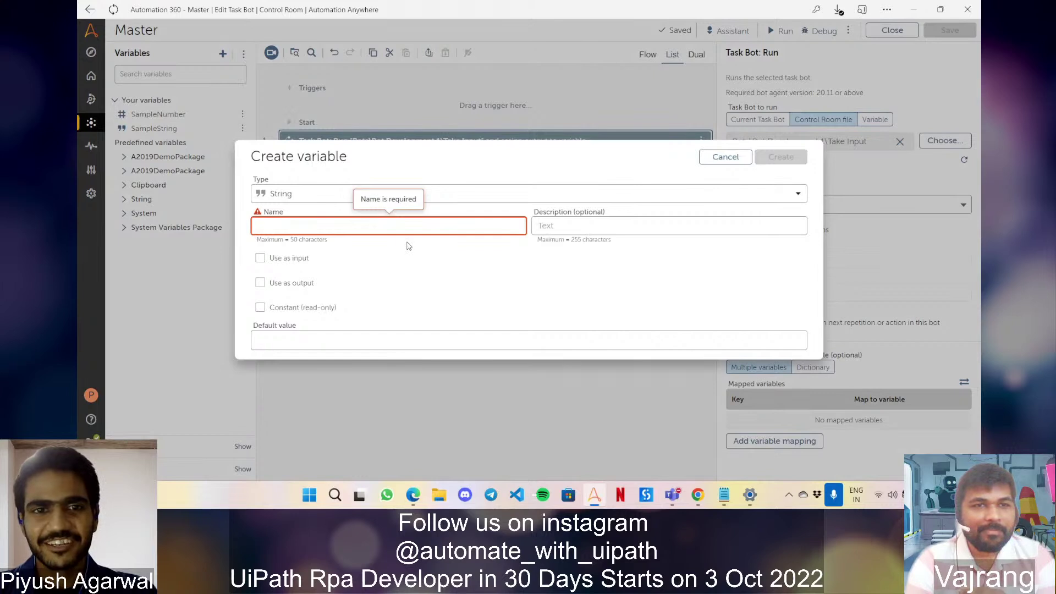
left_click(478, 195)
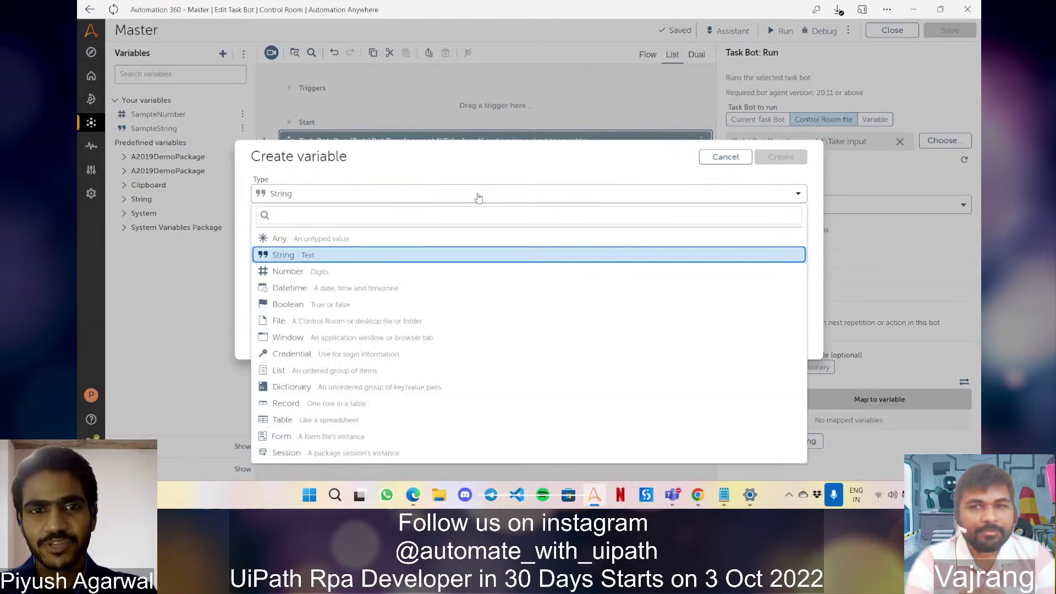
left_click(317, 281)
left_click(360, 229)
type("num")
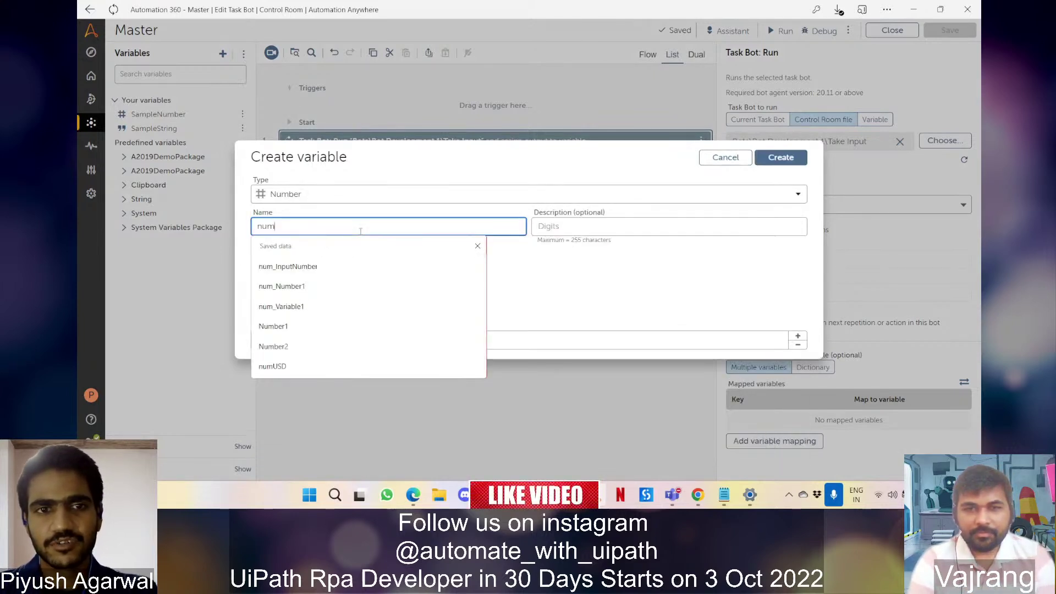
type("_UserInpyt")
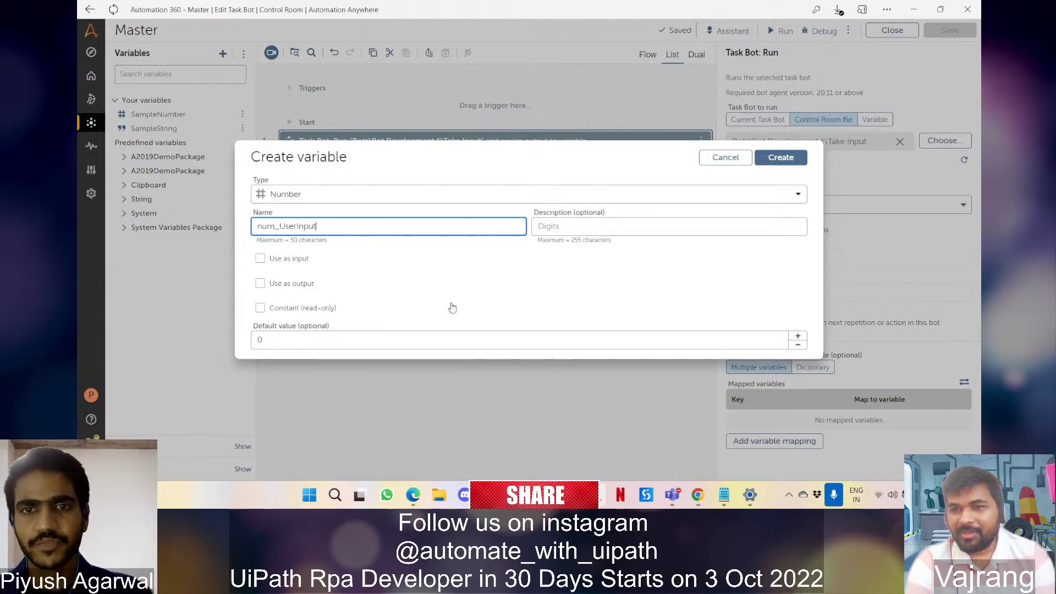
left_click(778, 166)
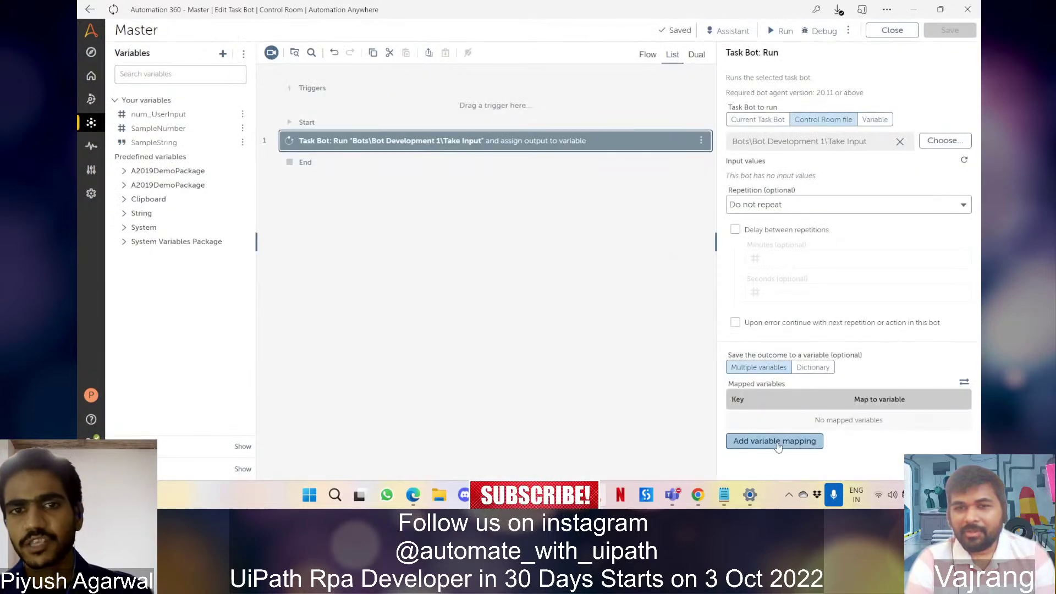
Map the Take Input run's output num_InputNumber to the variable num_UserInput.
left_click(775, 440)
left_click(435, 255)
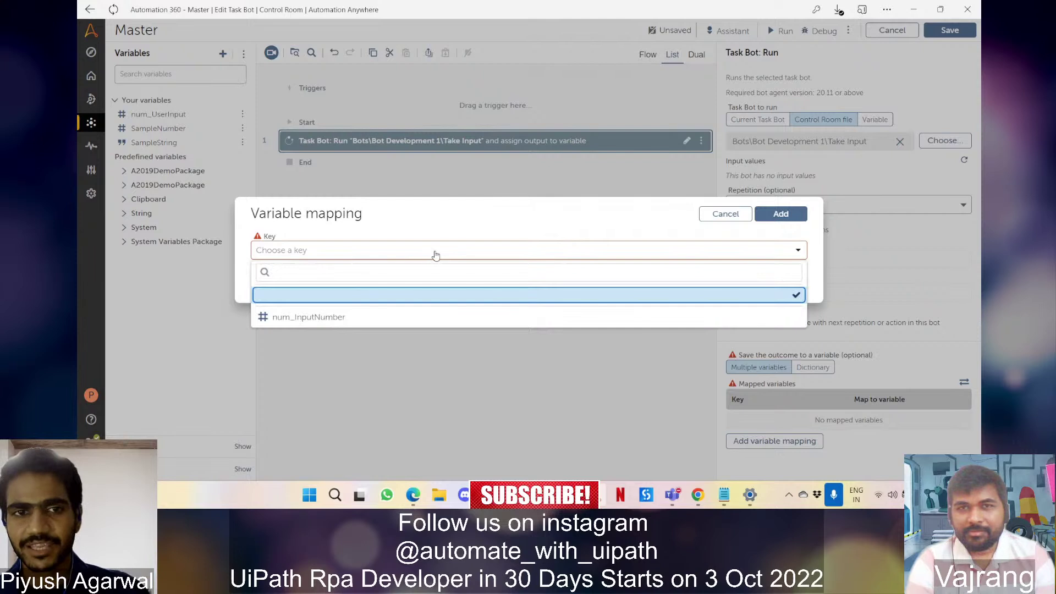
left_click(401, 324)
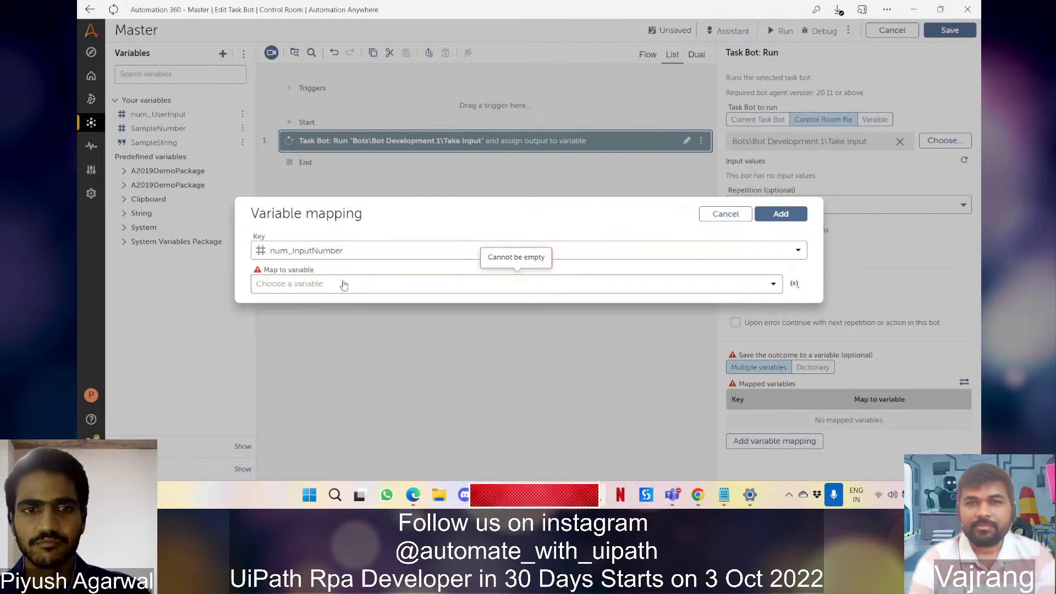
left_click(342, 283)
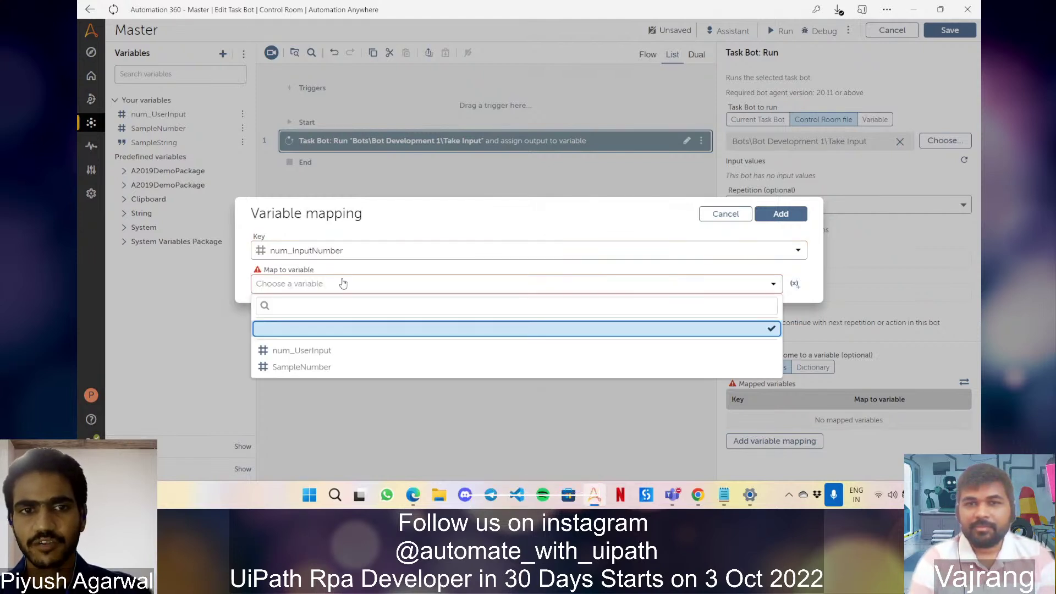
left_click(330, 350)
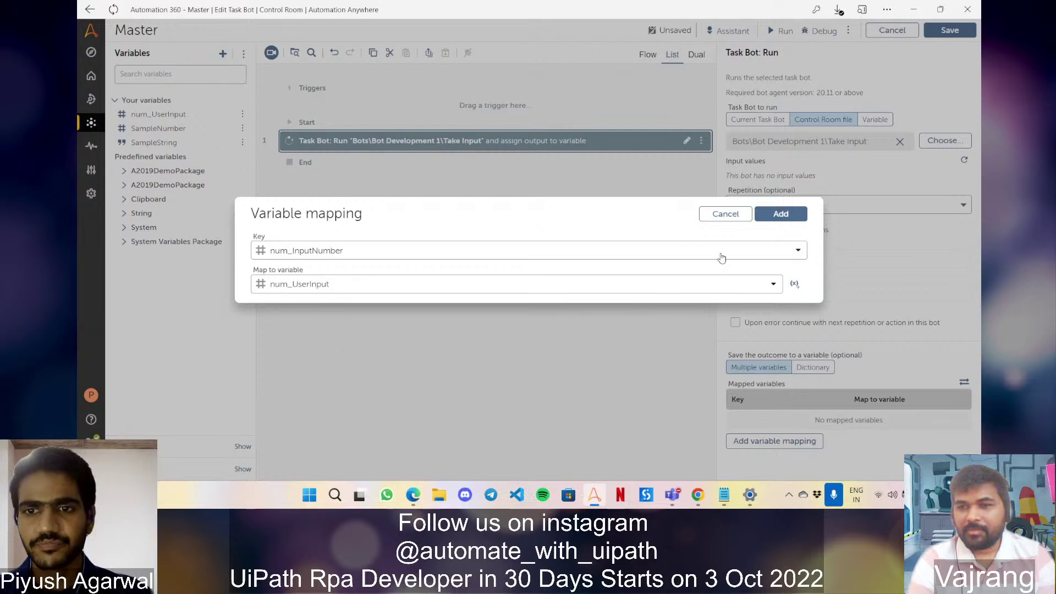
left_click(801, 215)
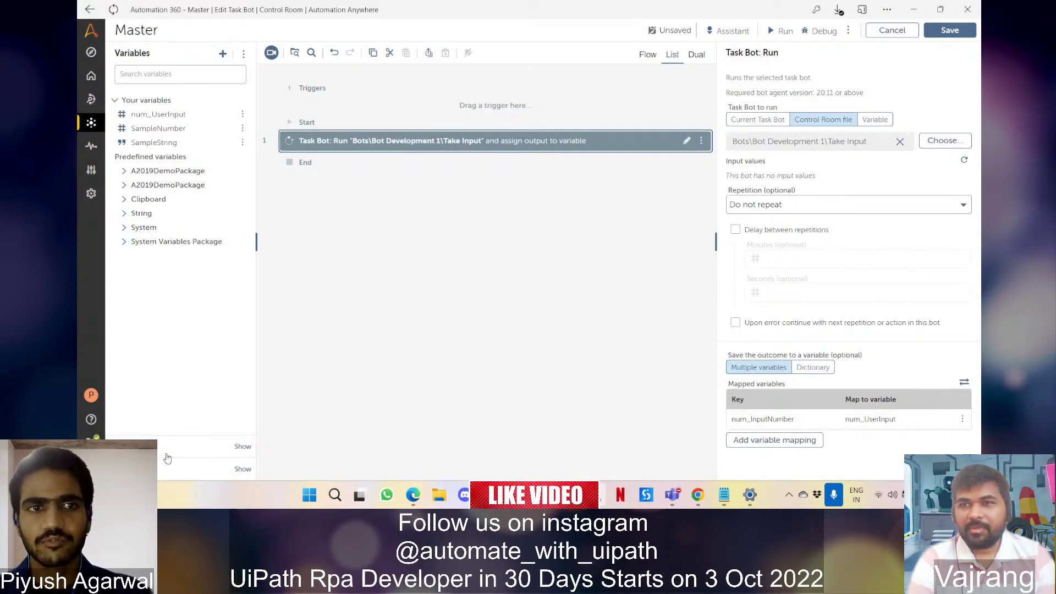
Find the Task Bot Run action by searching for "run" and add it below the Take Input run.
left_click(132, 446)
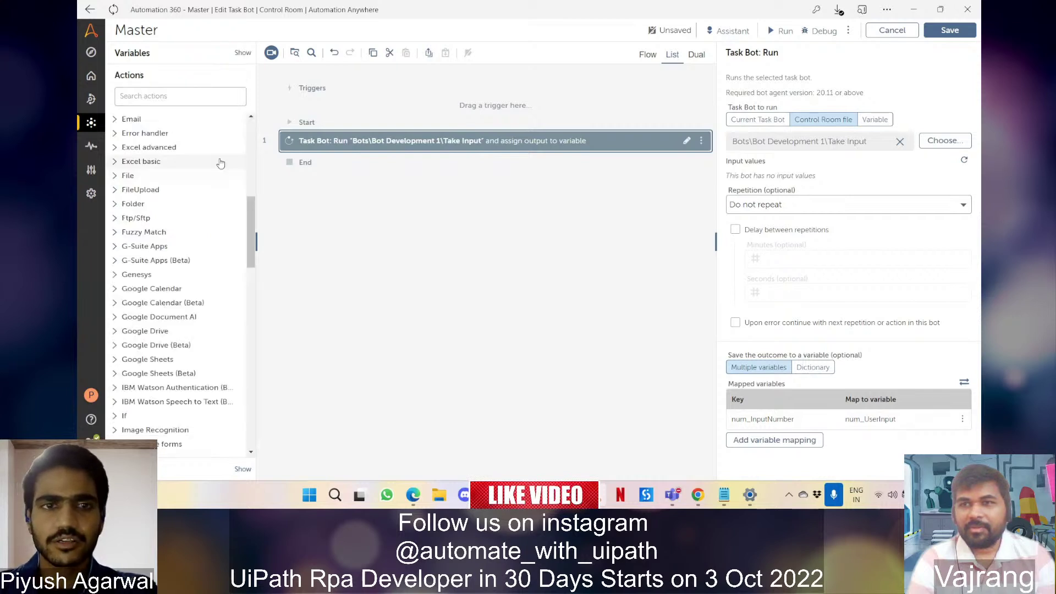
left_click(210, 98)
type("run")
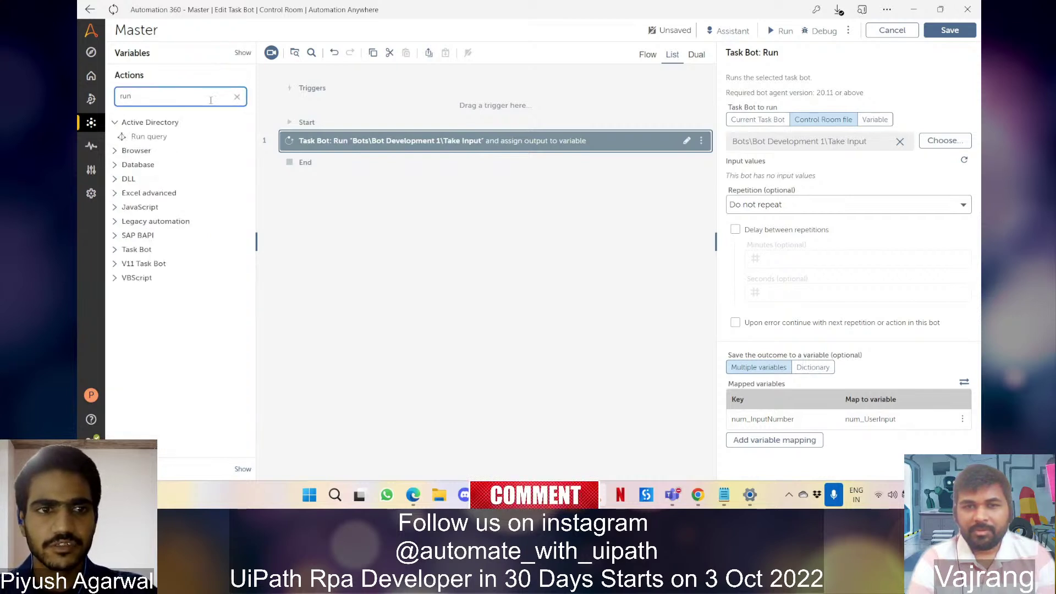
left_click(137, 250)
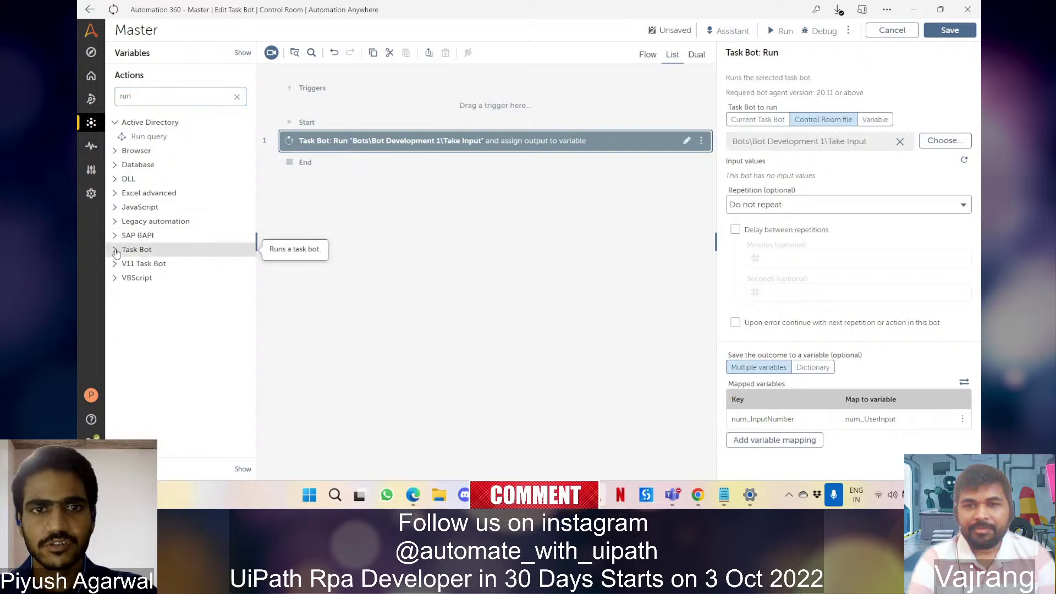
left_click_drag(163, 268, 460, 159)
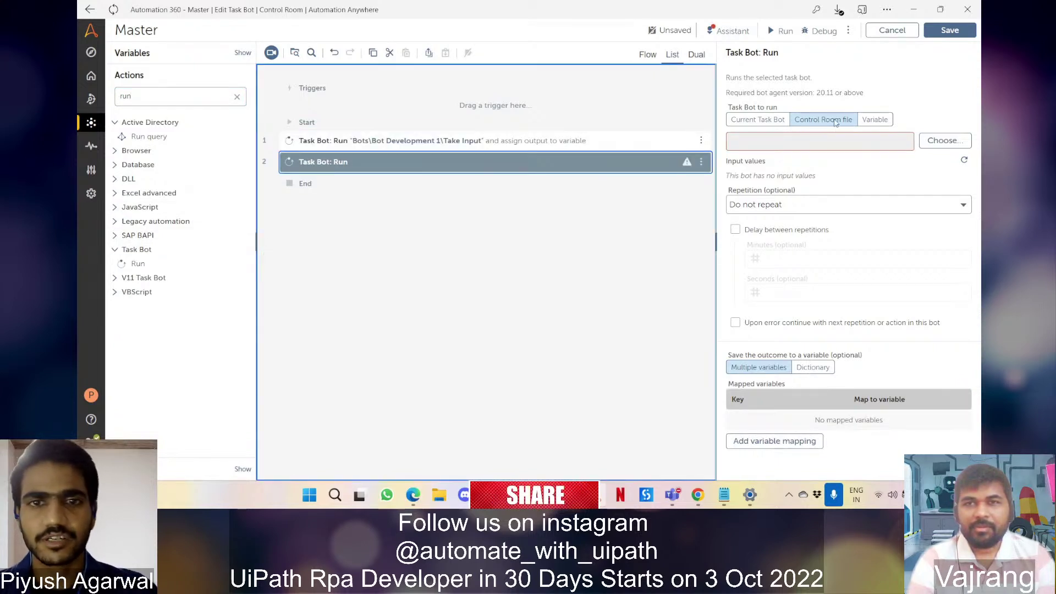
Browse the Bot Development 1 folder and choose ConditionBot as the task bot for the second Run action.
left_click(945, 141)
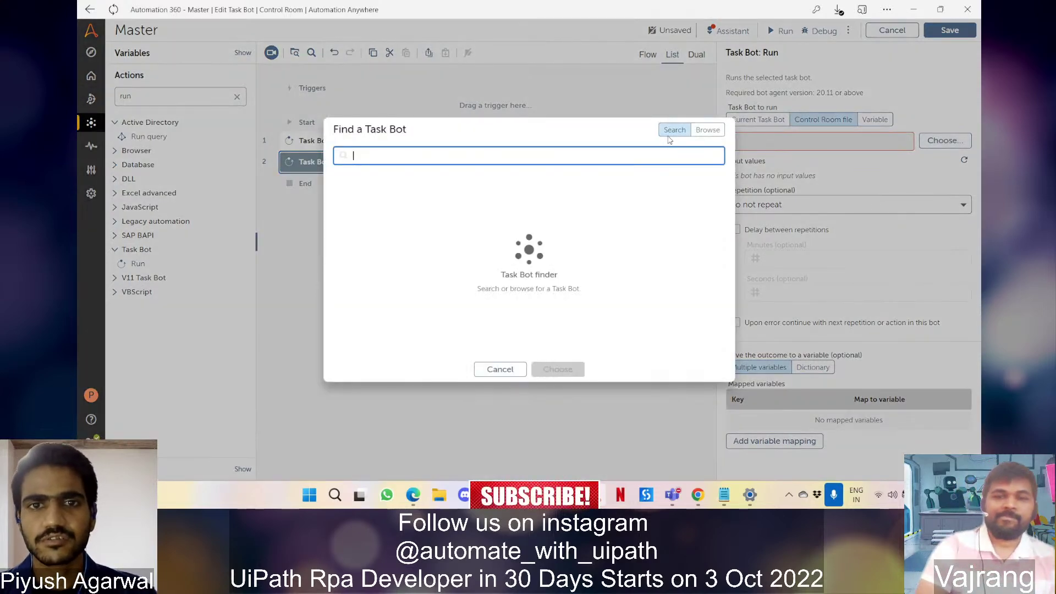
left_click(702, 132)
left_click(420, 181)
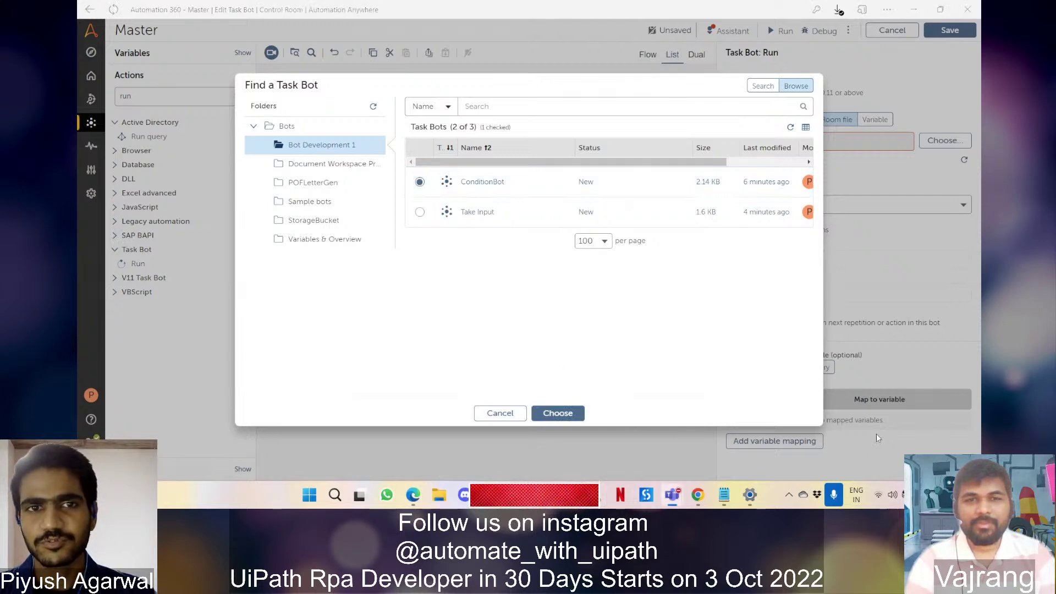
left_click(556, 415)
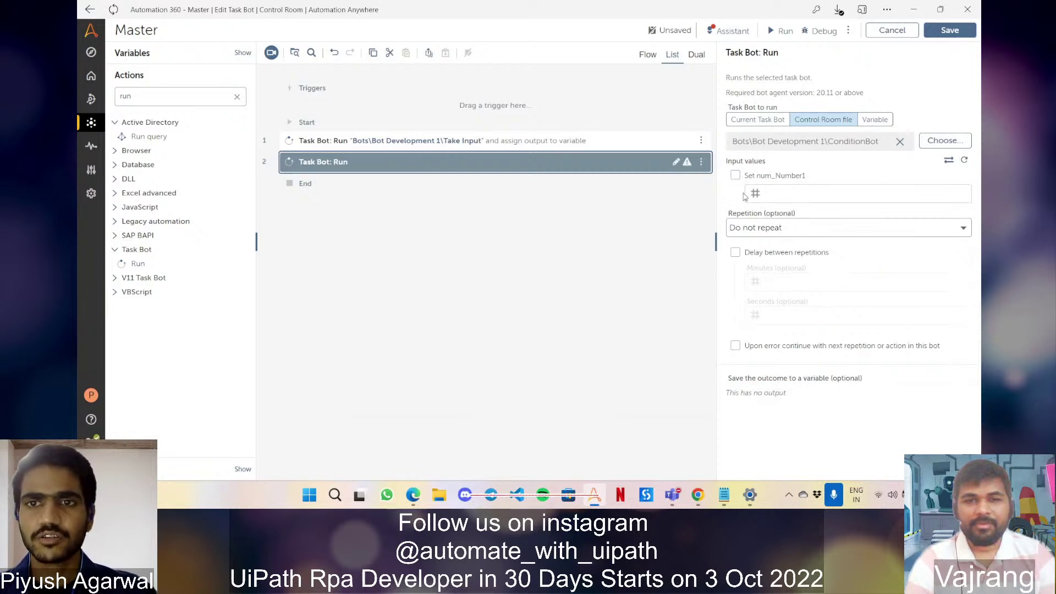
Enable the num_Number1 input value of the ConditionBot run and set it to the variable num_UserInput.
left_click(736, 176)
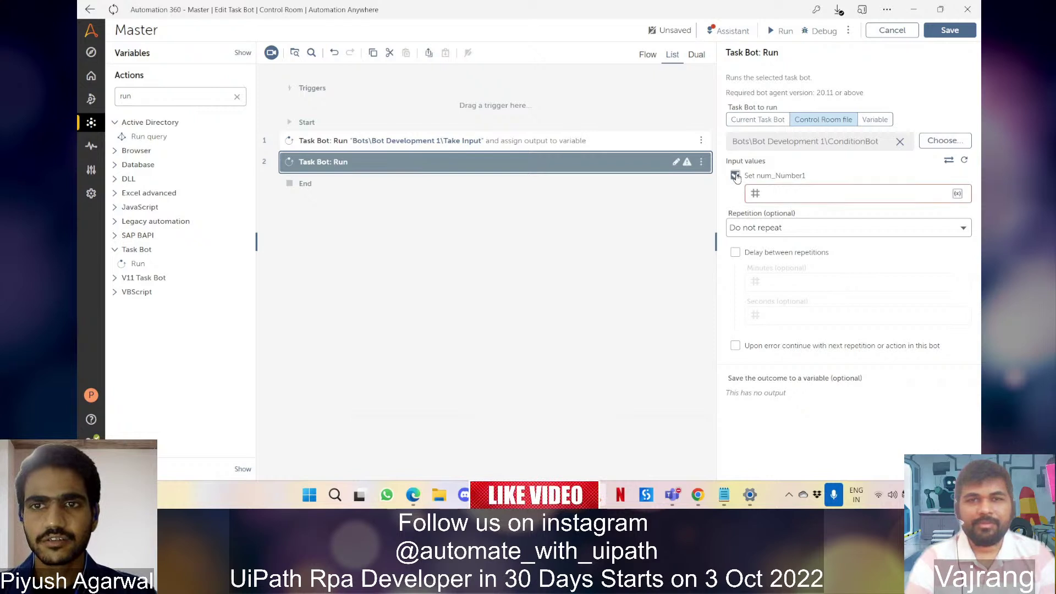
left_click(814, 194)
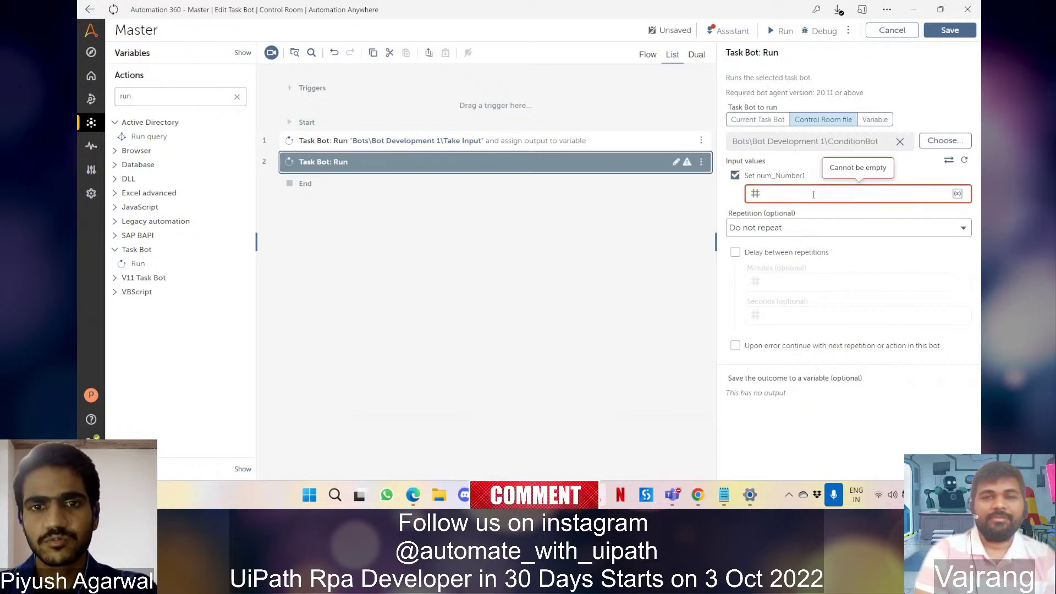
key("F2")
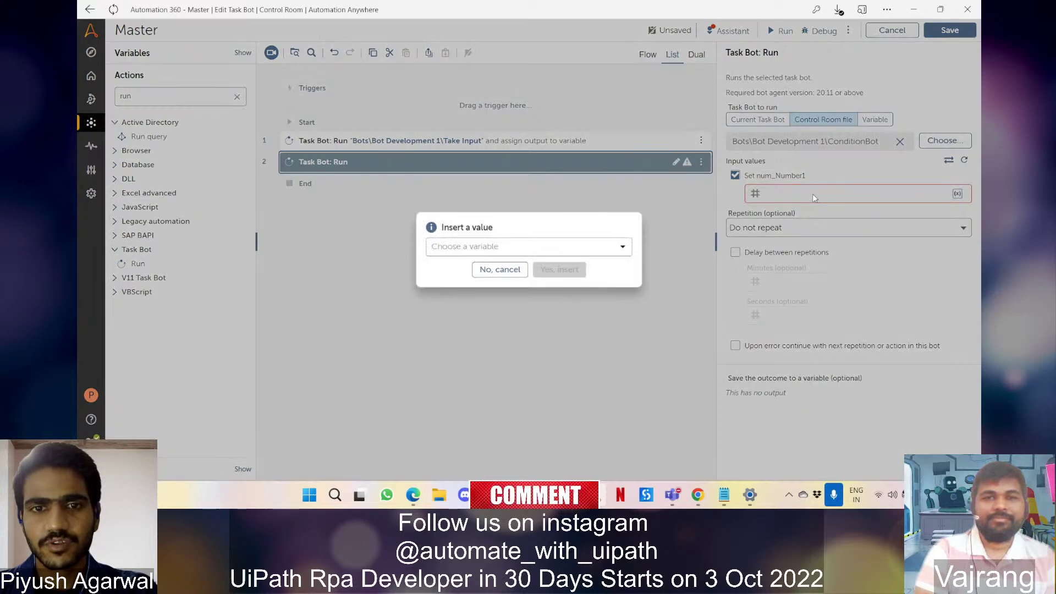
left_click(549, 249)
left_click(474, 329)
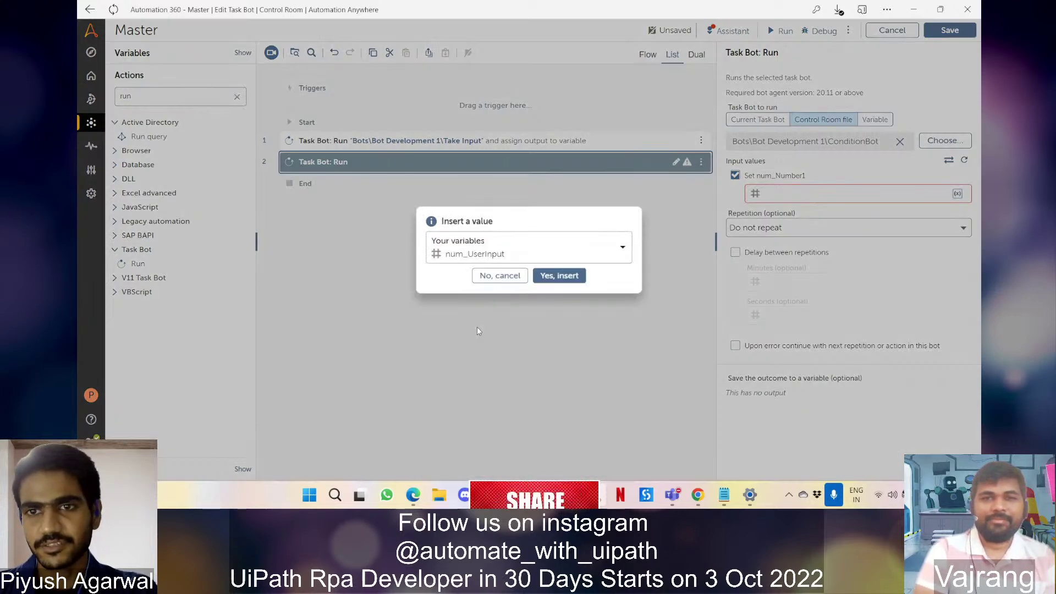
left_click(559, 276)
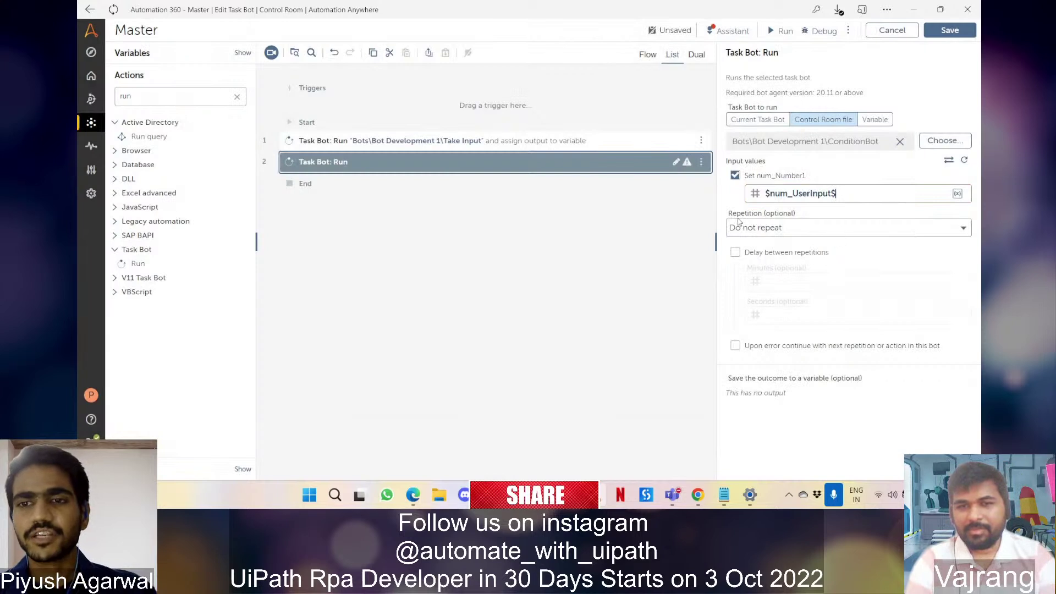
Review the ConditionBot run's repetition choices, and try and clear its option to continue upon error.
left_click(803, 231)
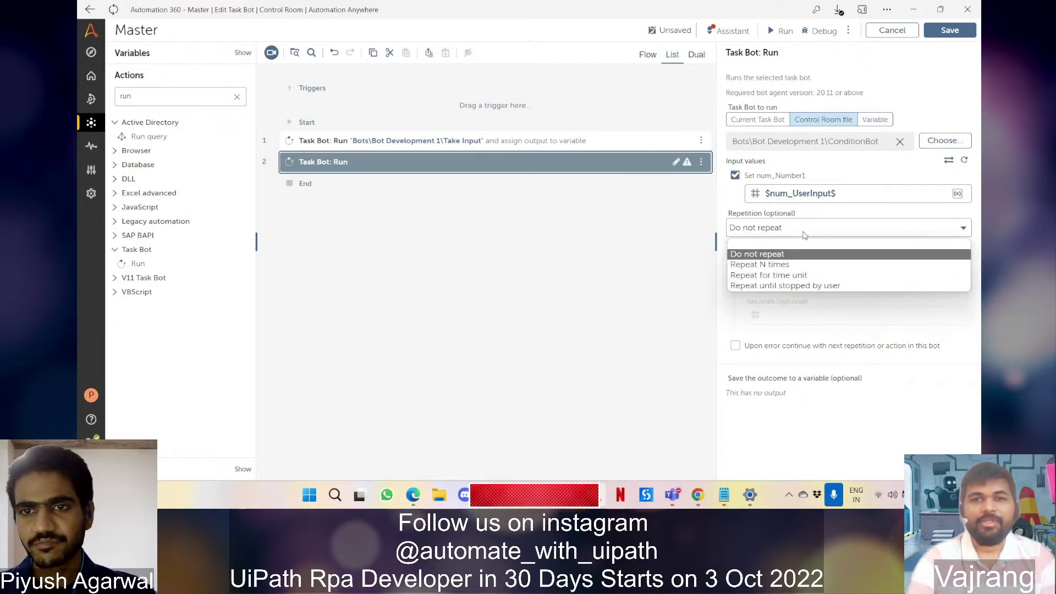
left_click(803, 231)
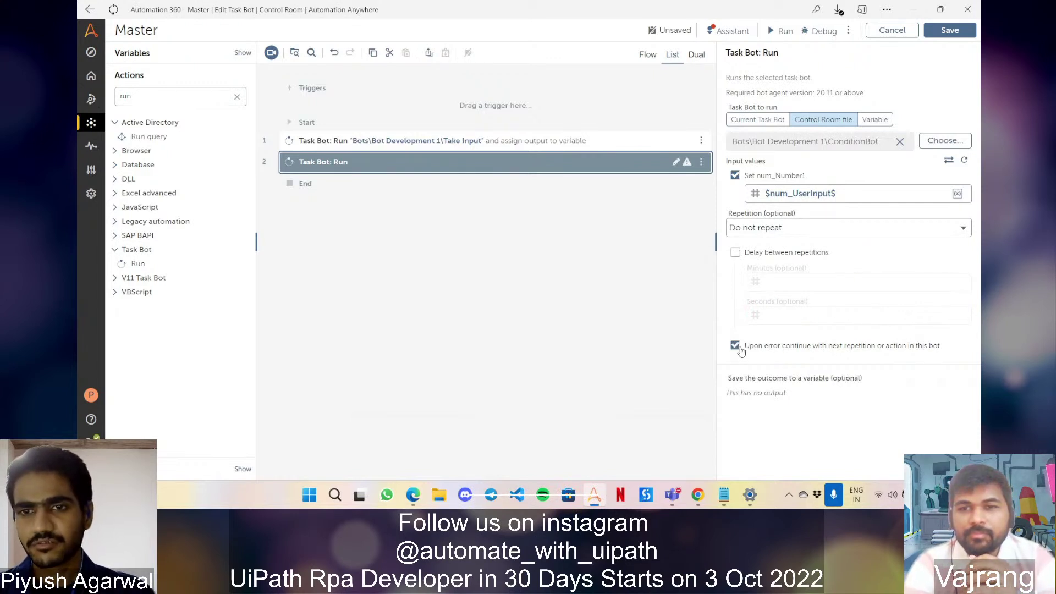
left_click(739, 348)
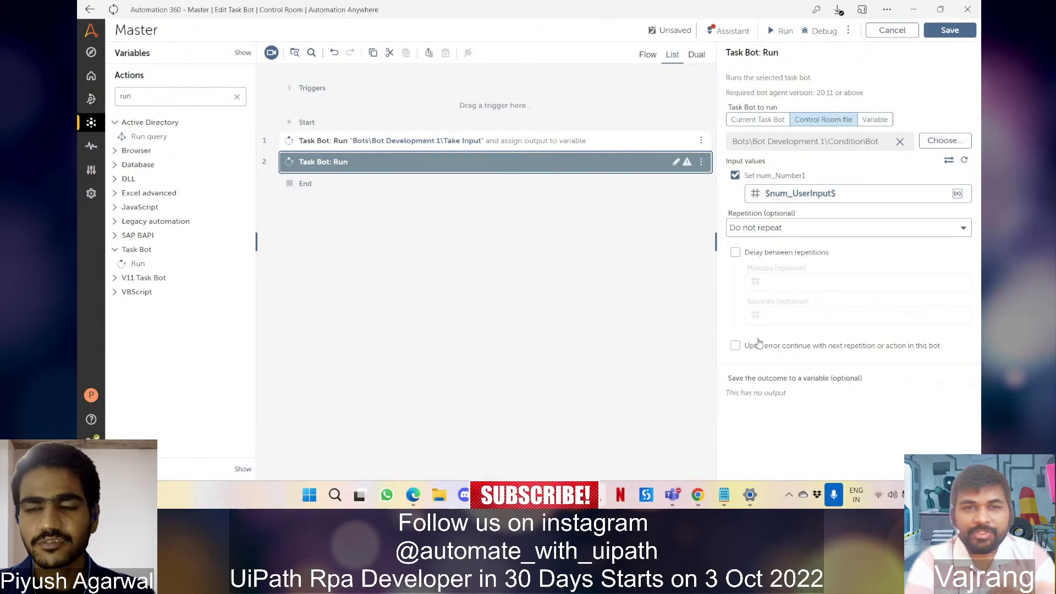
left_click(633, 252)
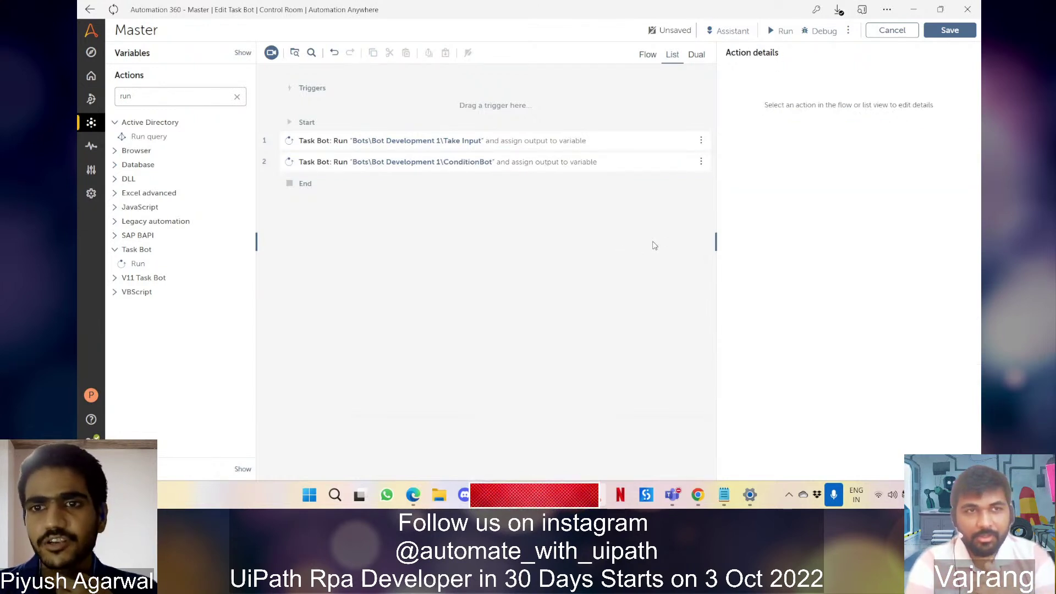
Set the ConditionBot run to repeat N times, try a number of repetitions and clear the number again.
left_click(616, 162)
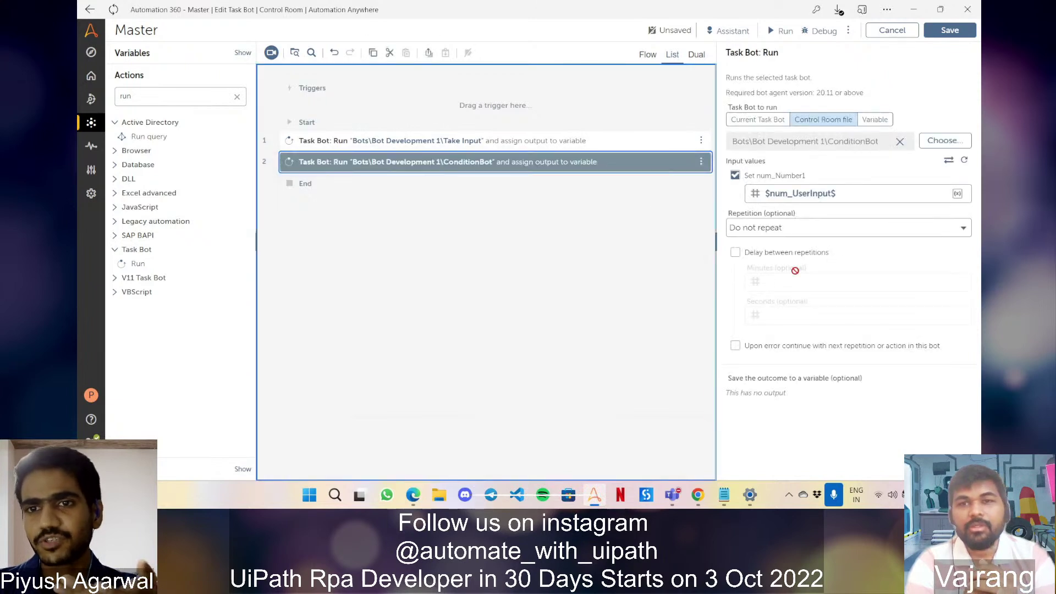
left_click(800, 227)
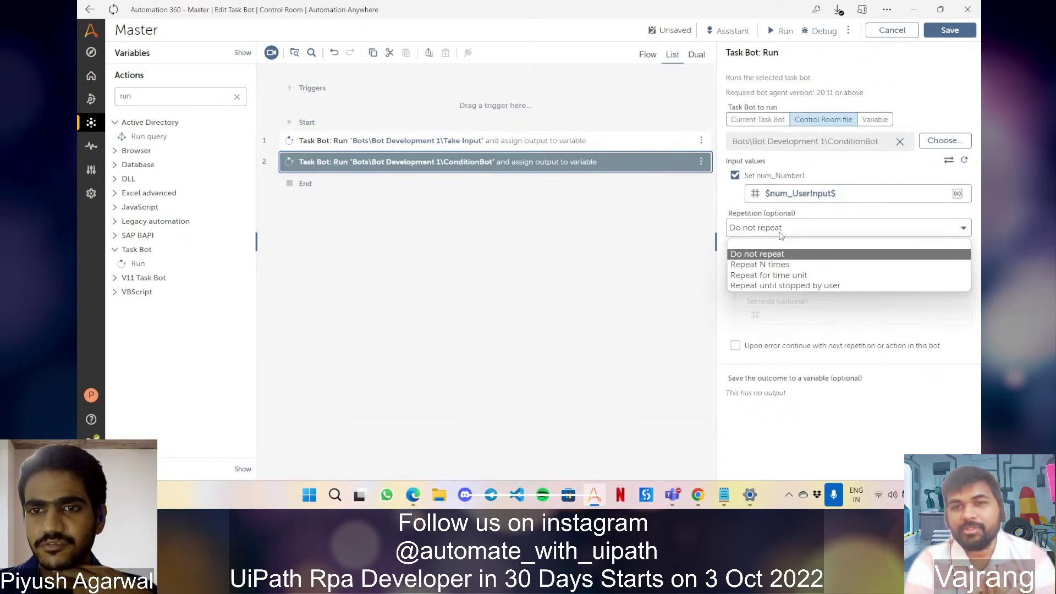
left_click(781, 231)
left_click(781, 231)
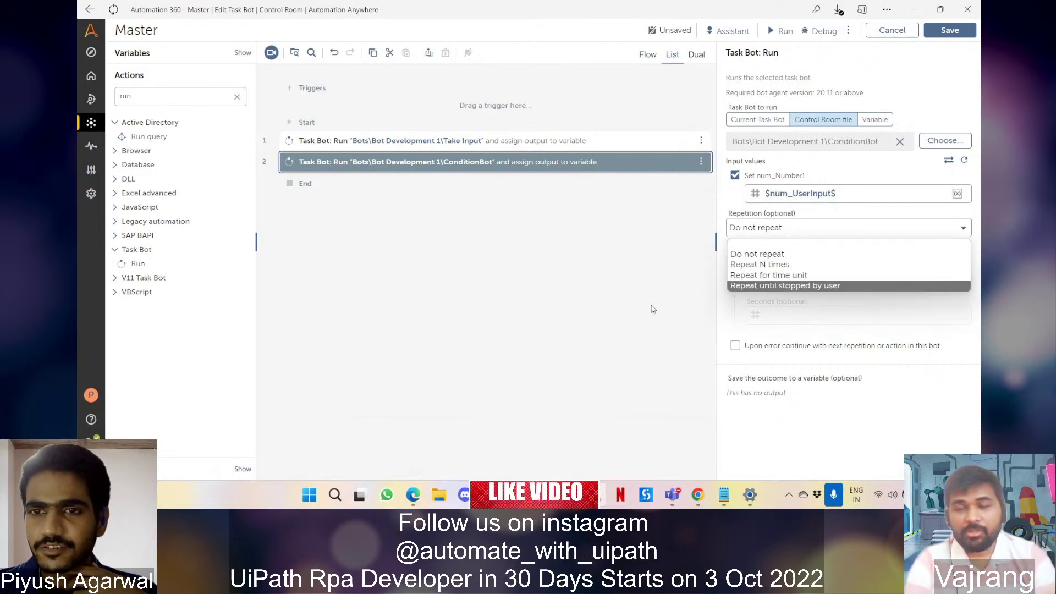
left_click(780, 268)
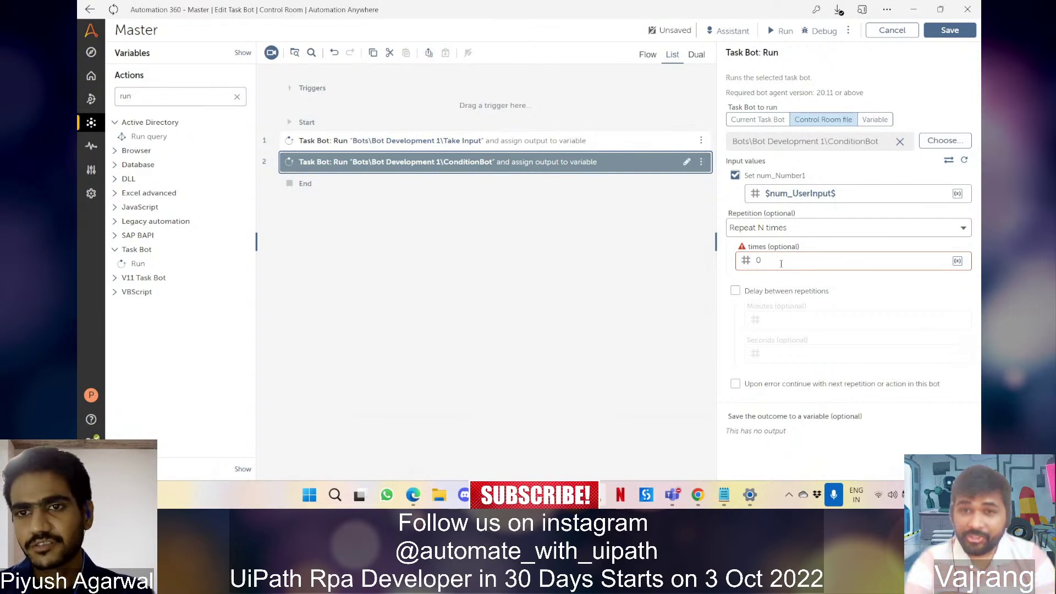
left_click(761, 228)
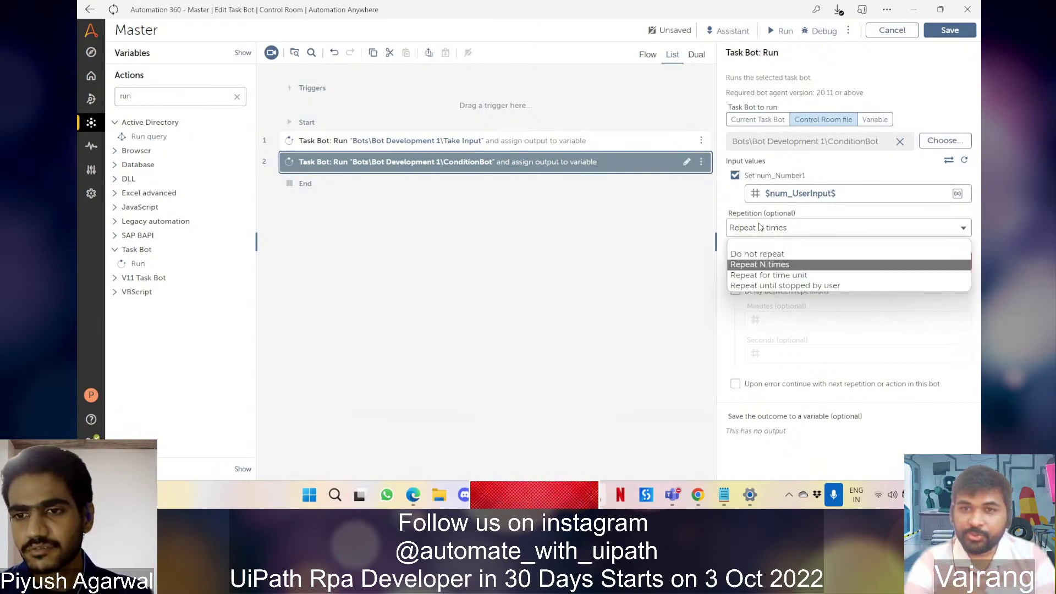
left_click(769, 265)
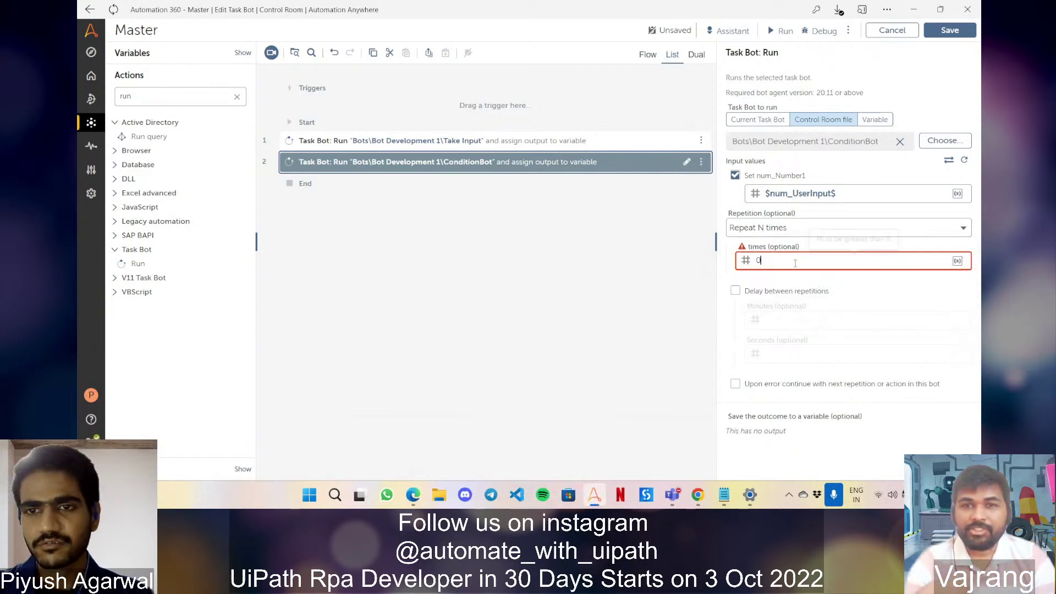
left_click(795, 264)
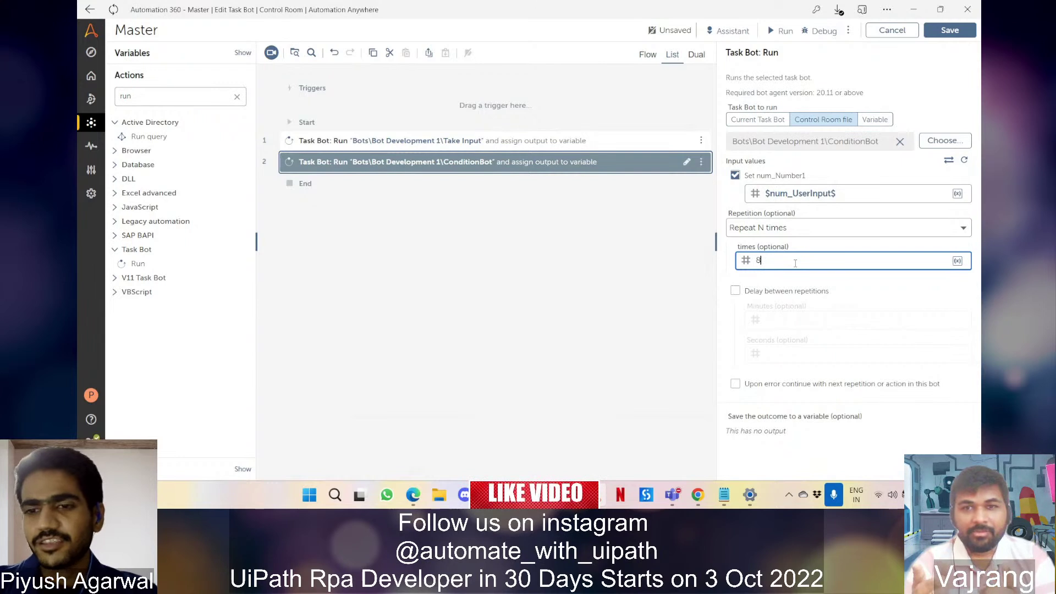
key("BackSpace")
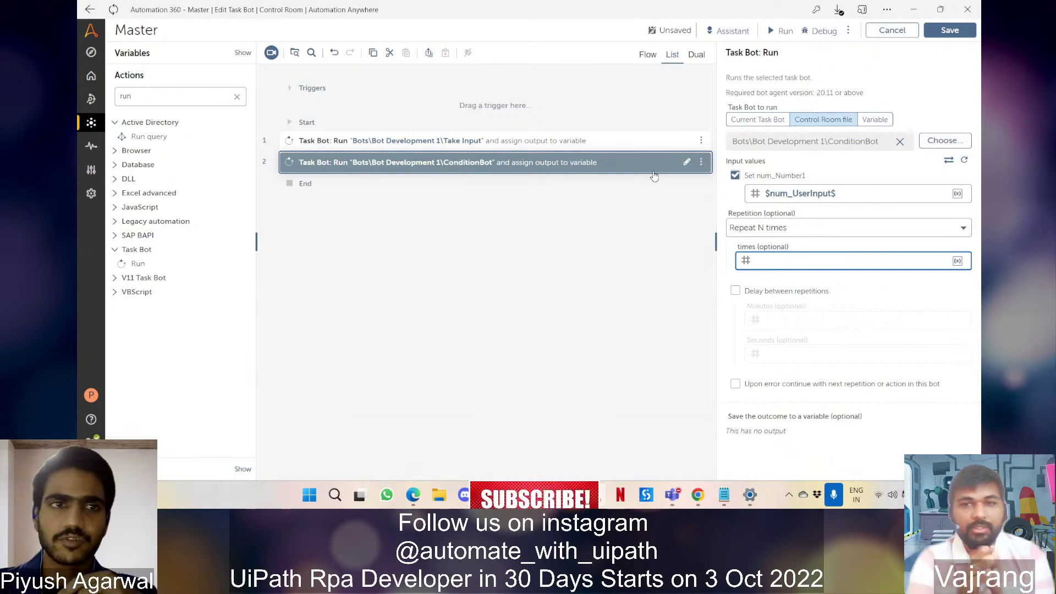
Try the Use as input and Use as output options for a new String variable and discard it.
left_click(242, 53)
left_click(223, 54)
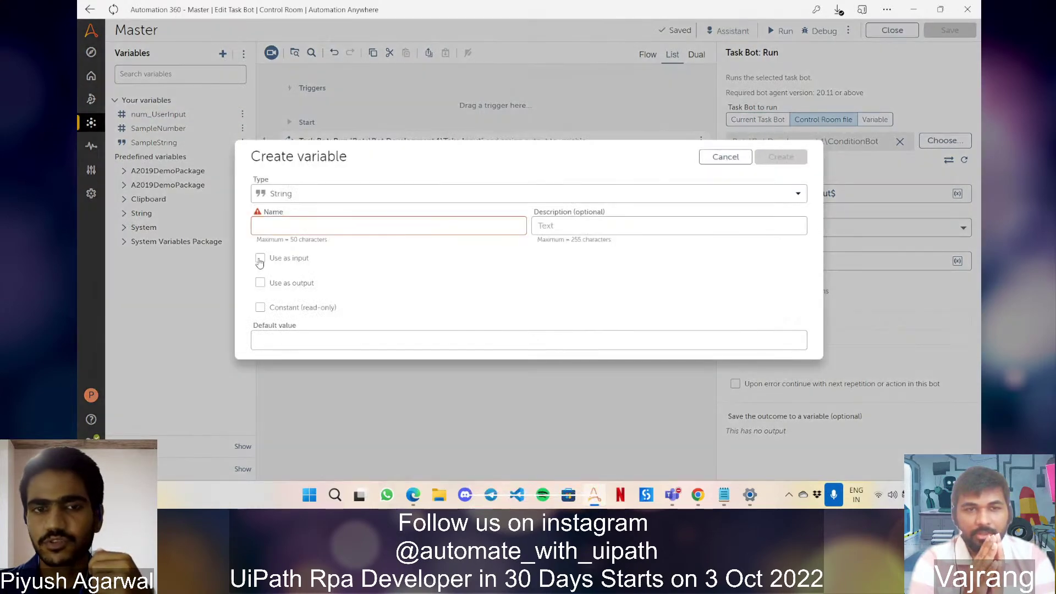
left_click(260, 260)
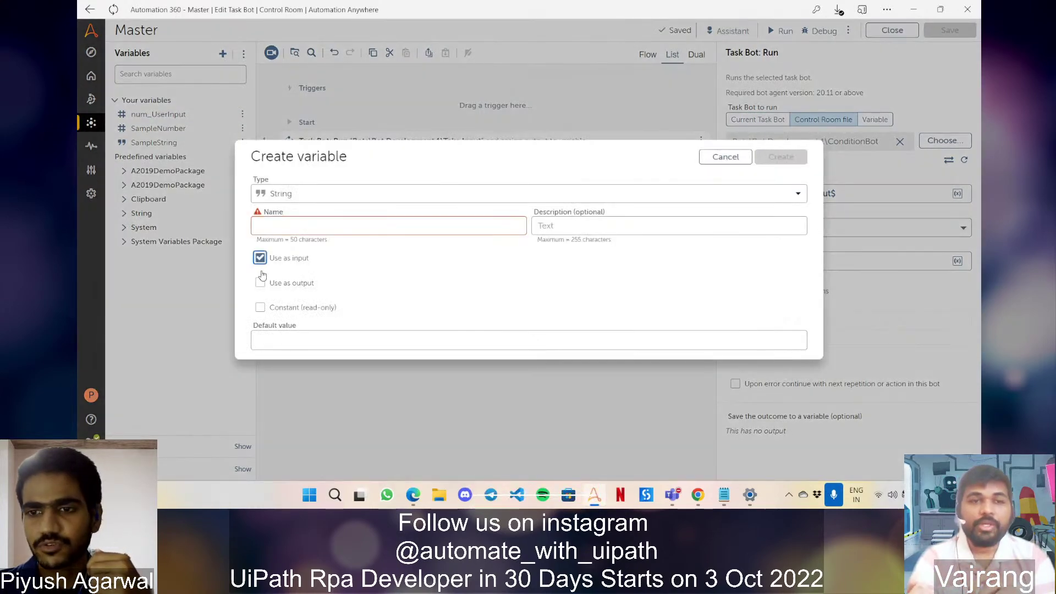
left_click(260, 285)
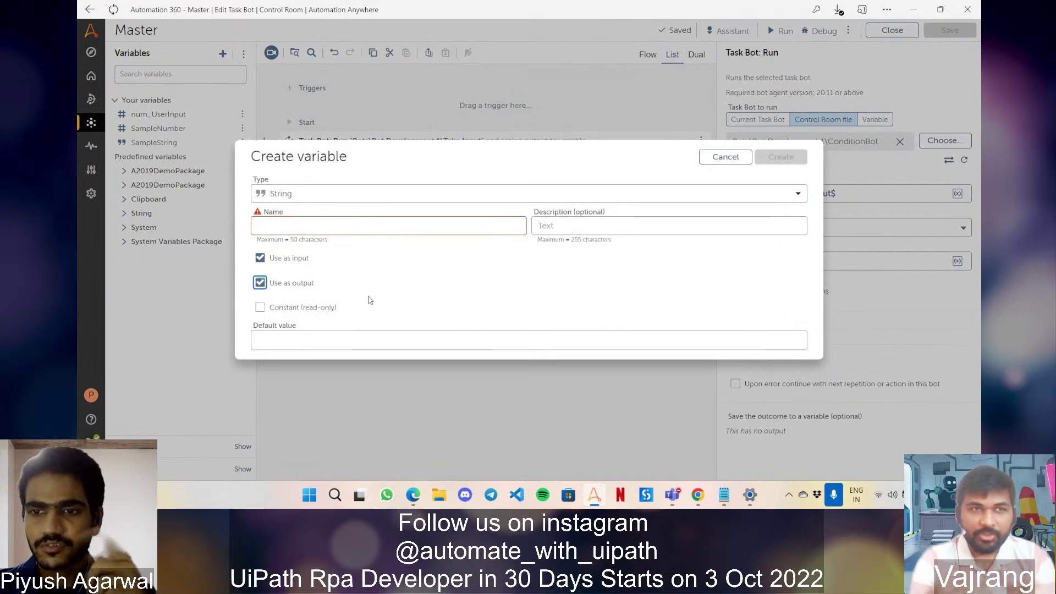
left_click(725, 158)
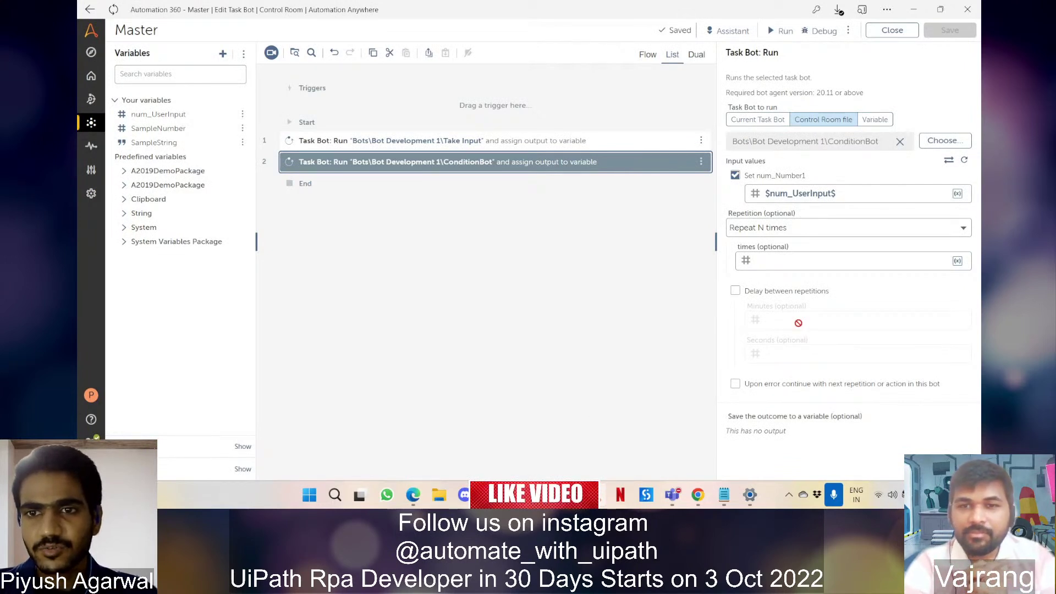
Set the ConditionBot run's repetition to Do not repeat and save the Master bot.
left_click(842, 233)
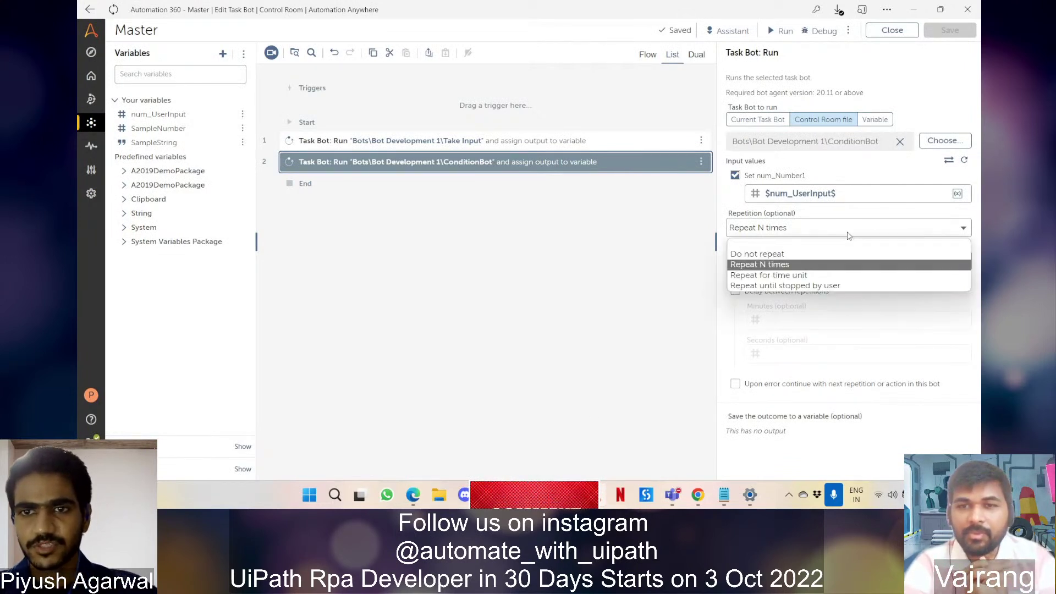
left_click(819, 253)
left_click(589, 249)
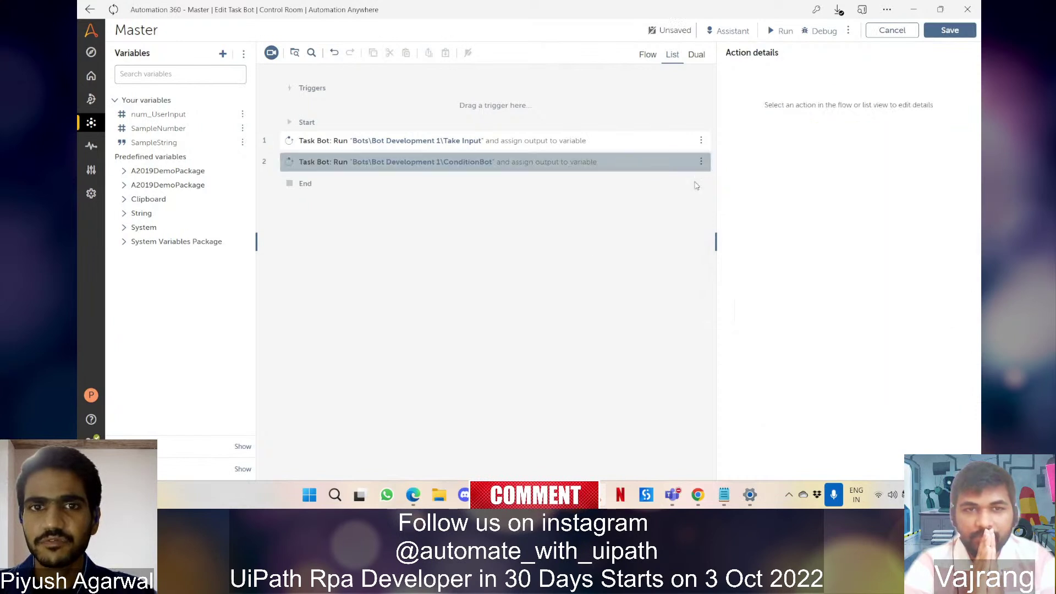
left_click(967, 36)
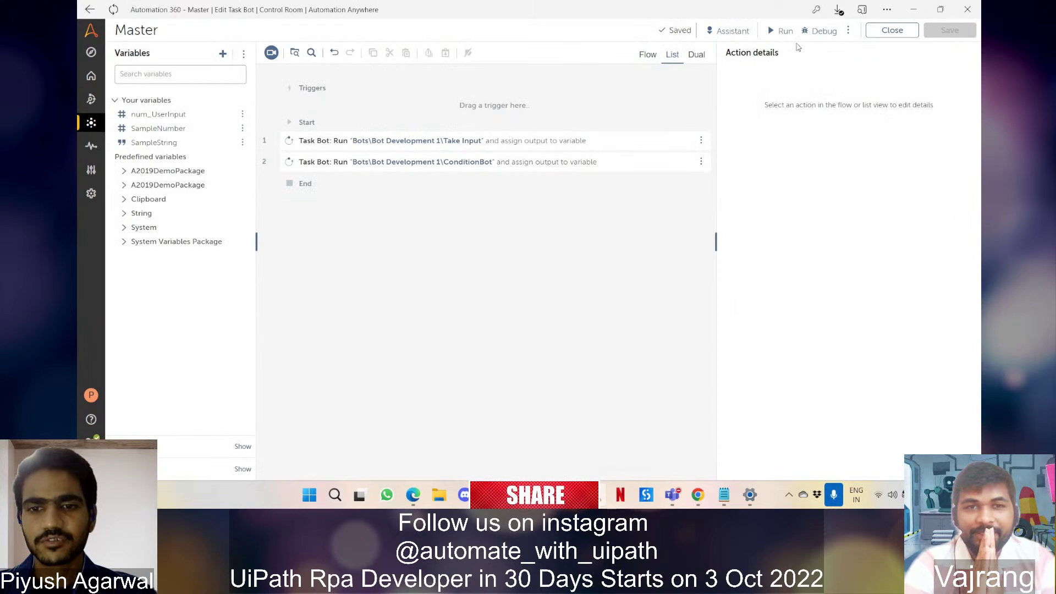
Run the Master bot, submit 14 as the number value and dismiss the bot's message and run result.
left_click(781, 31)
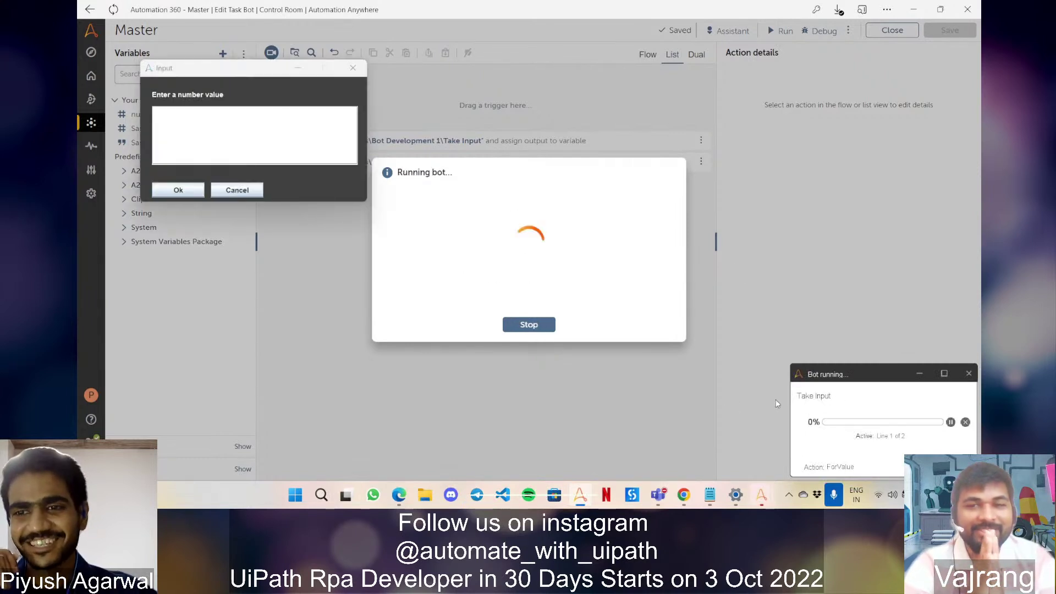
left_click_drag(816, 376, 824, 241)
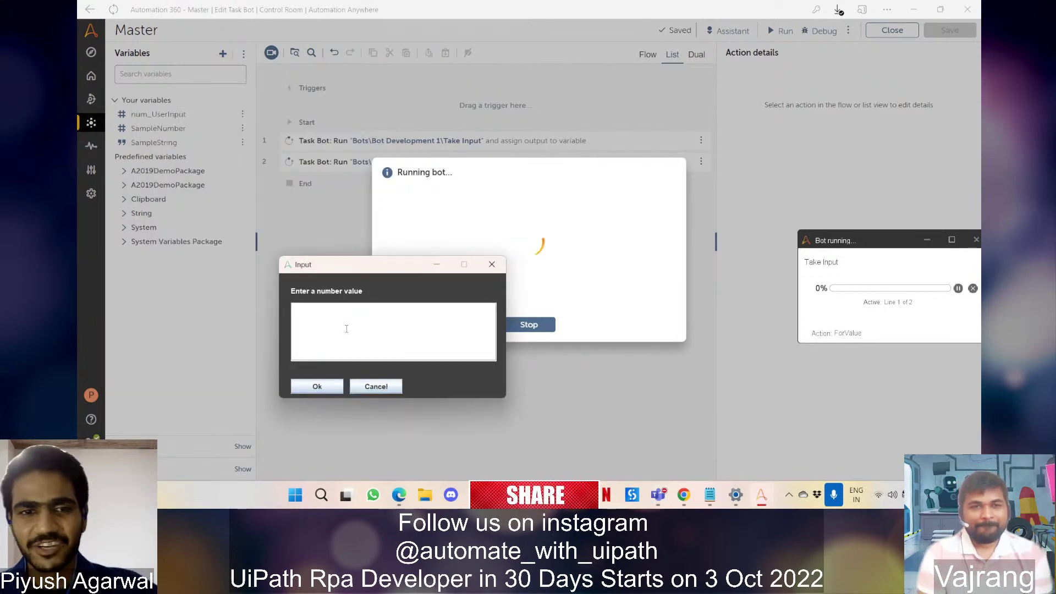
type("14")
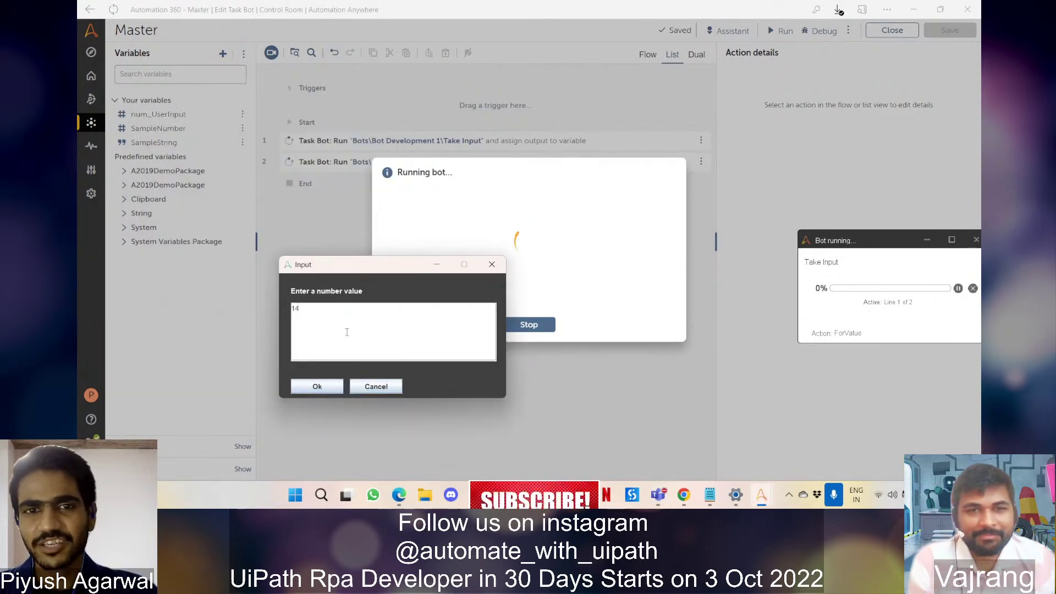
left_click(332, 388)
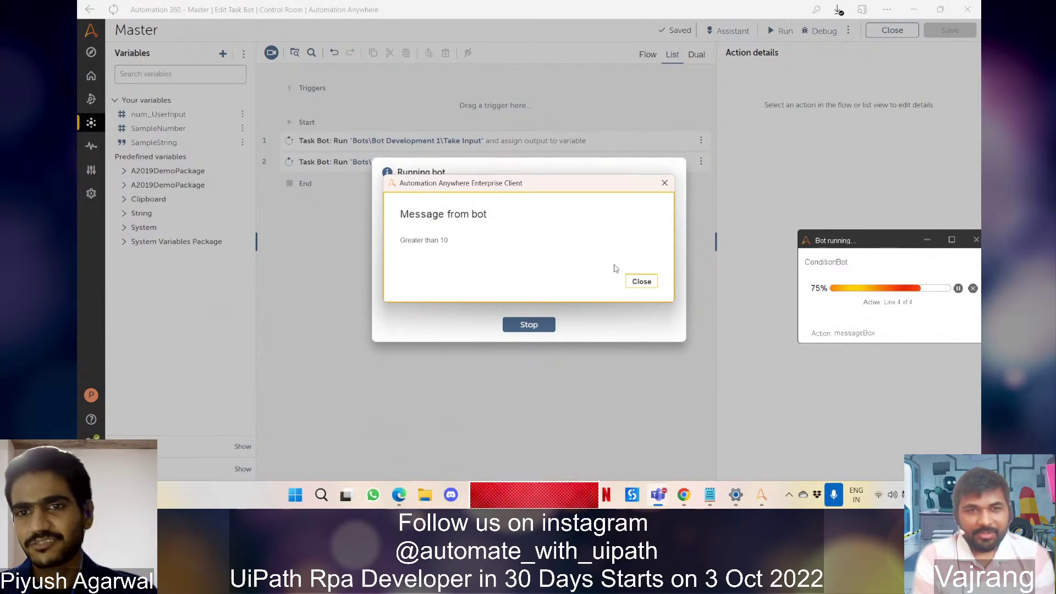
left_click(633, 282)
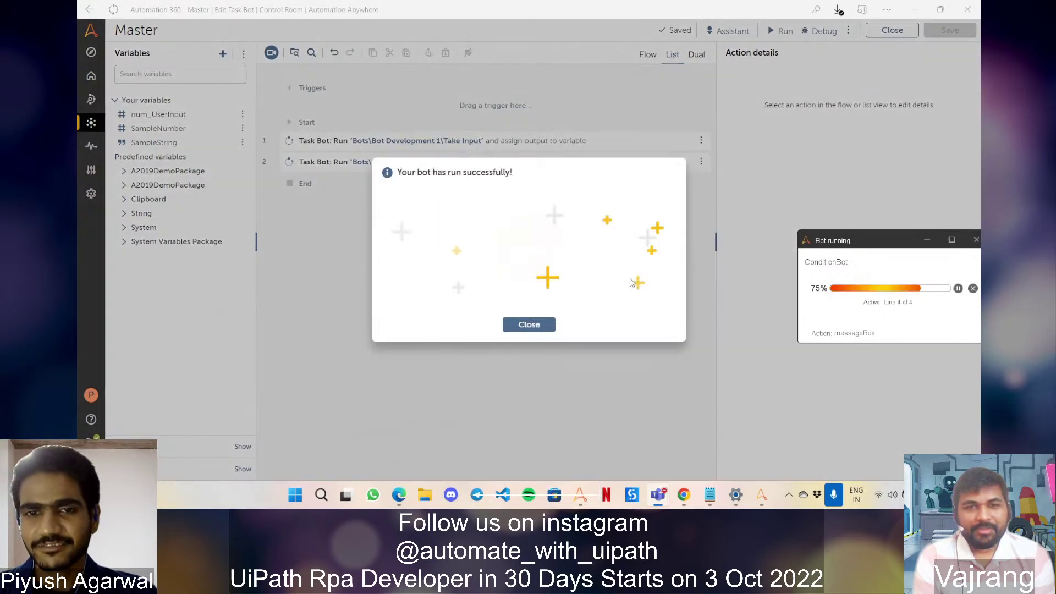
left_click(525, 326)
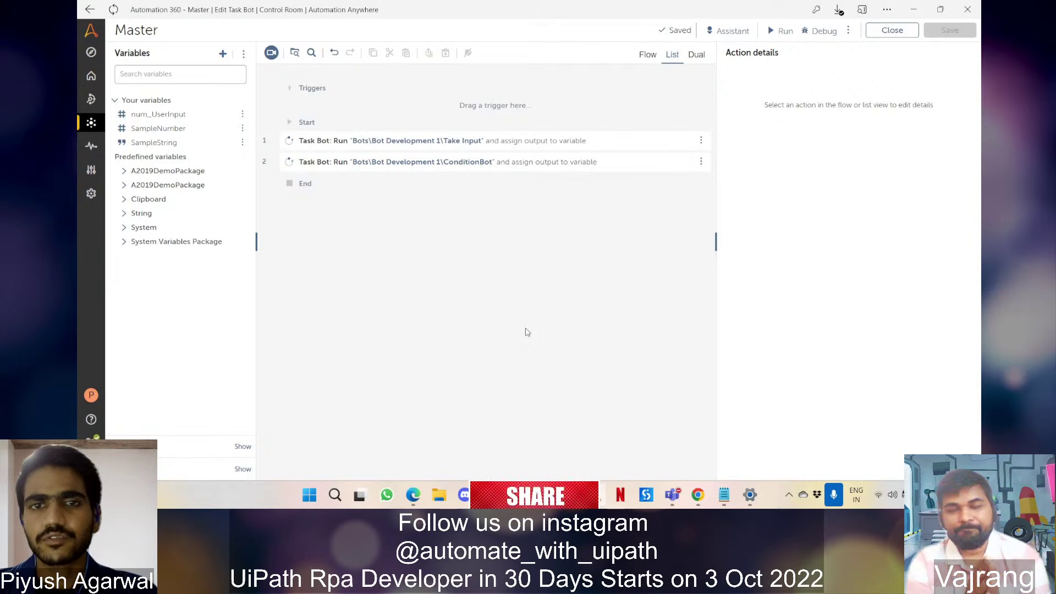
Close the Master bot and create a task bot in the Bots folder, named with the trainer's first name followed by "Bot 1".
left_click(506, 165)
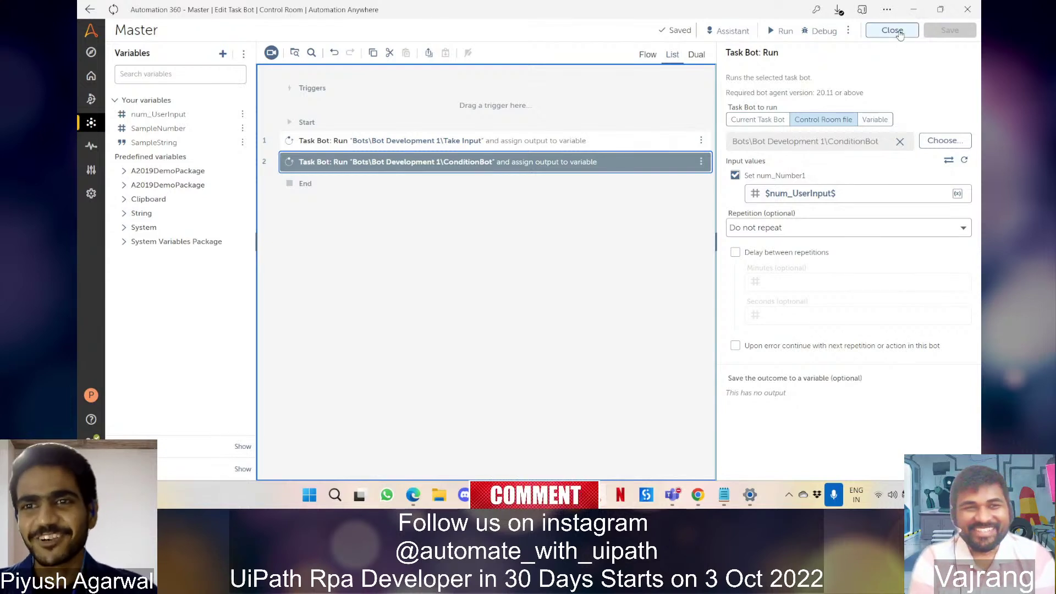
left_click(898, 32)
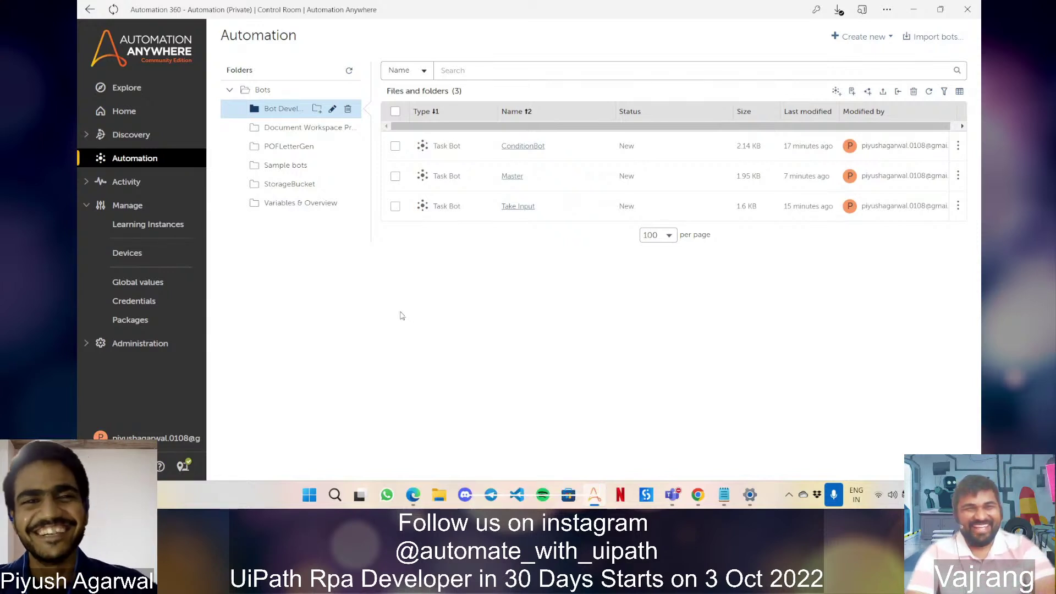
left_click(281, 92)
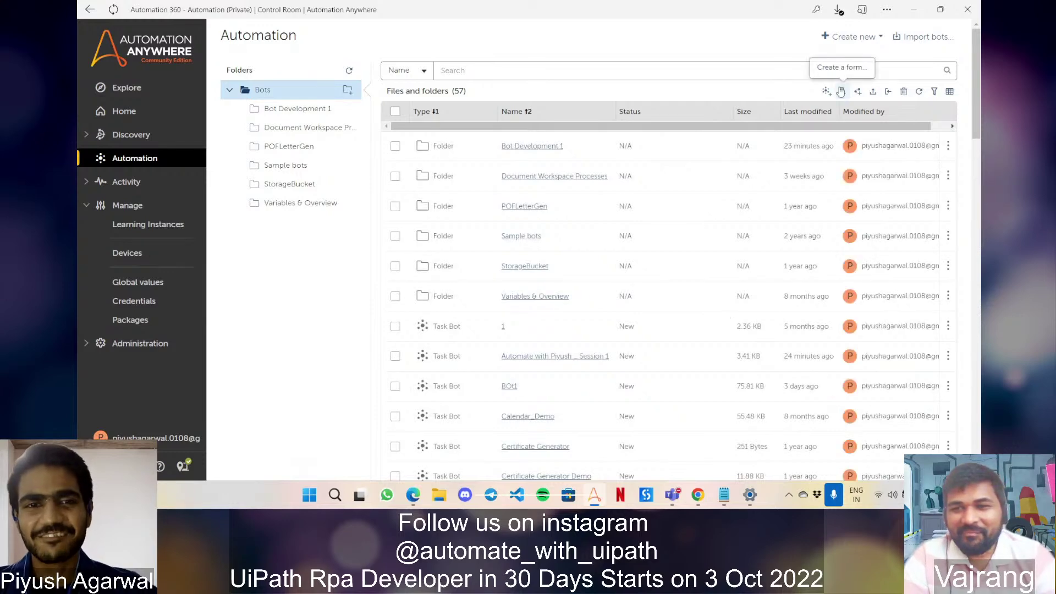
left_click(827, 92)
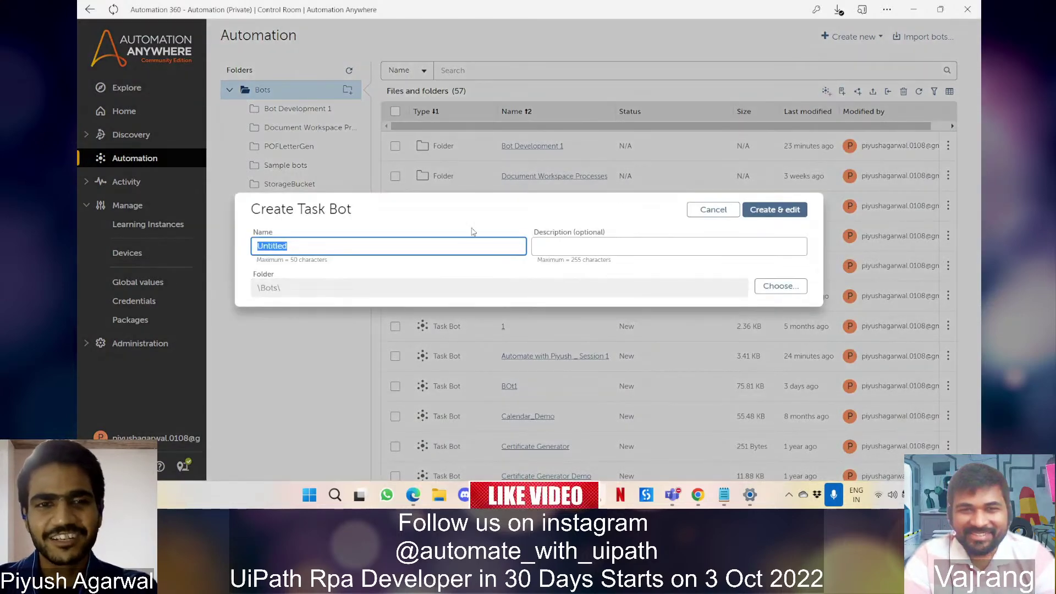
type("Vajrang Bot 1")
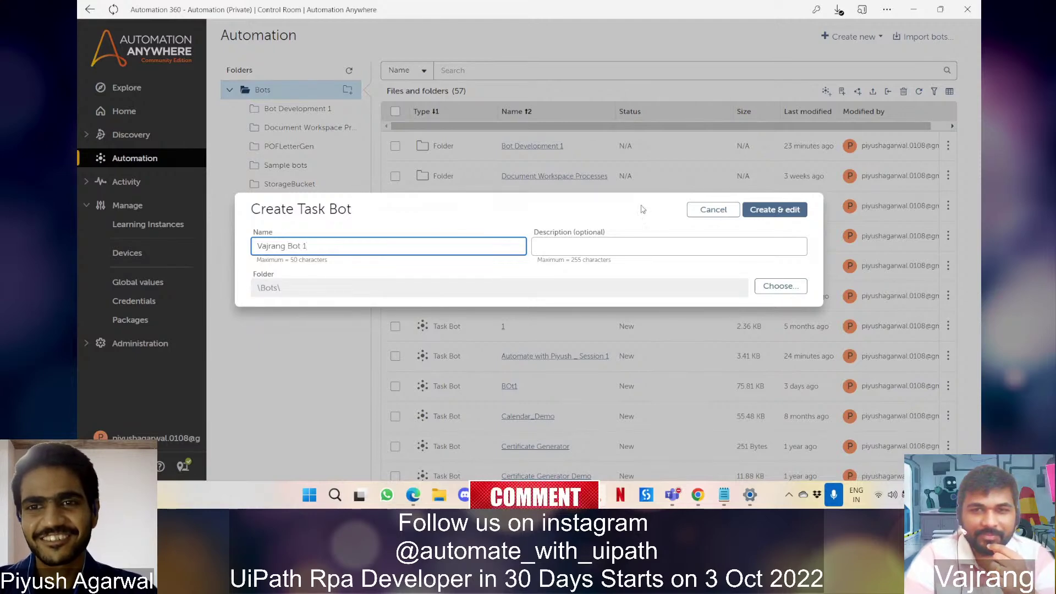
left_click(774, 209)
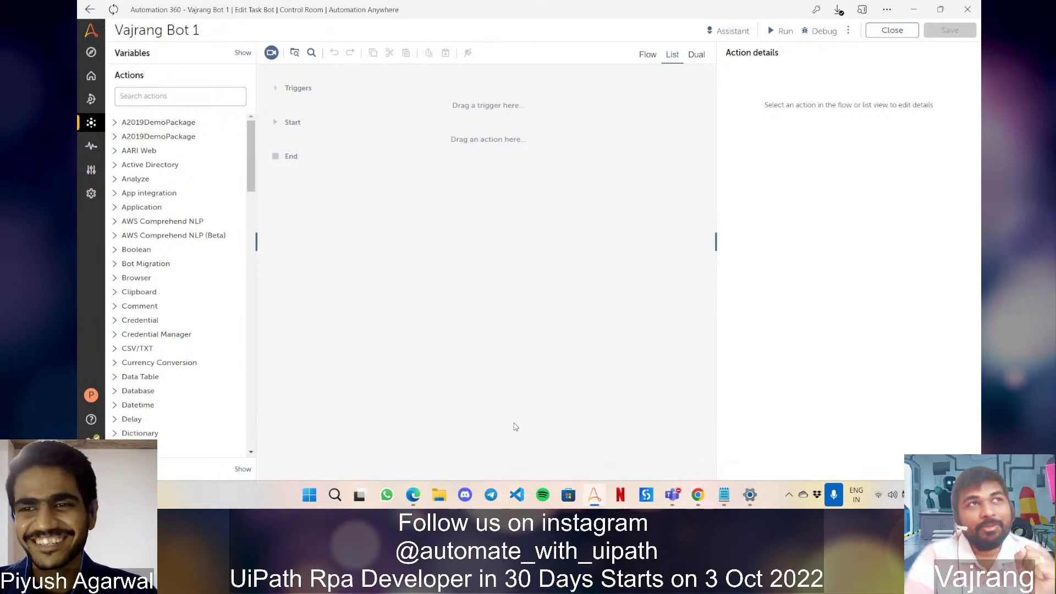
Switch to Microsoft Edge, open the bookmarked XPERIENCE Login challenge in a new tab and look through its requirements and the site's trainings.
left_click(413, 494)
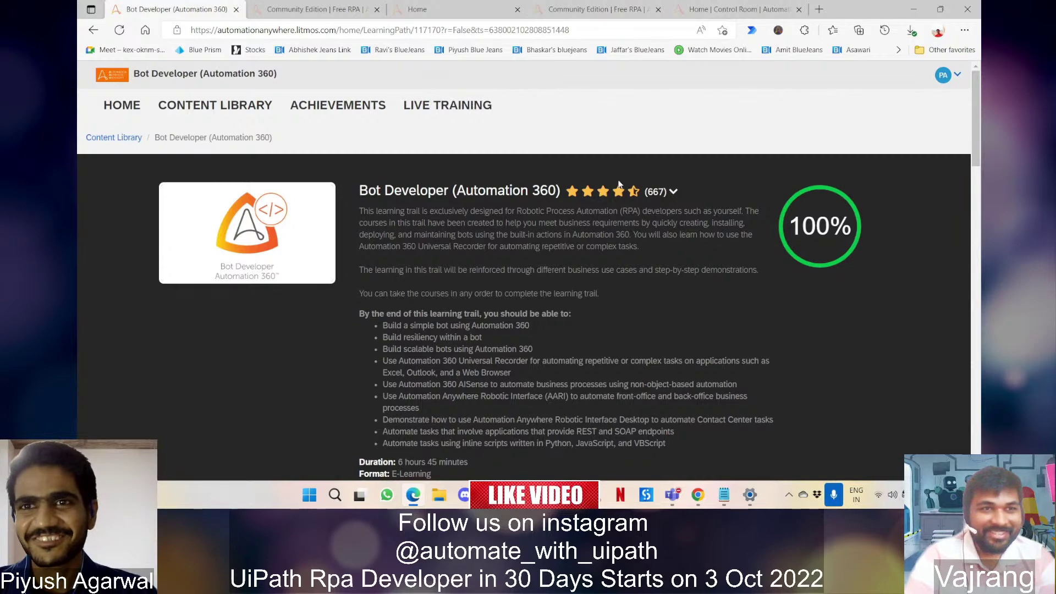
left_click(819, 9)
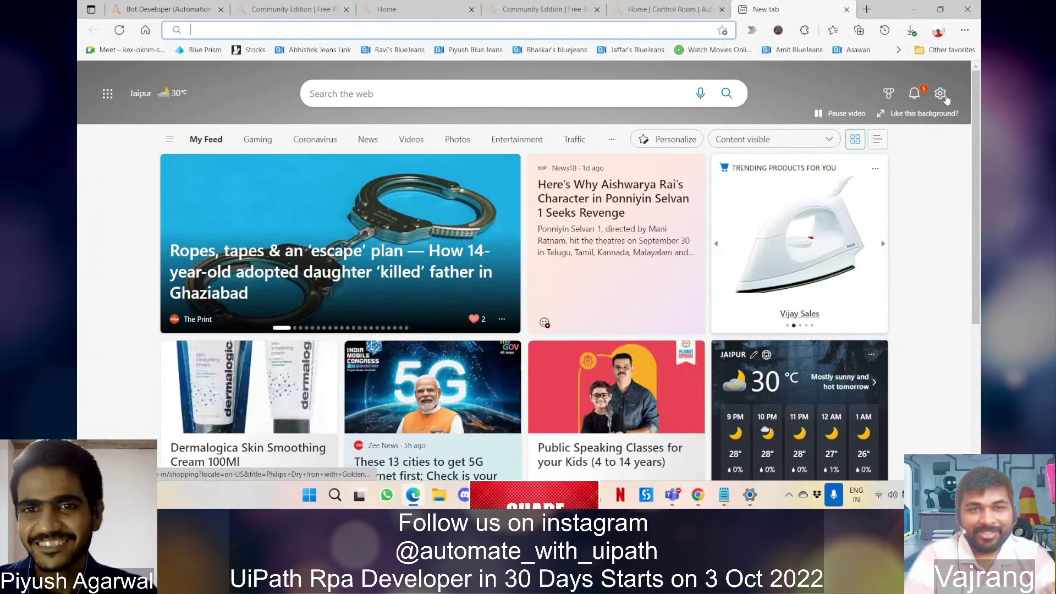
left_click(898, 50)
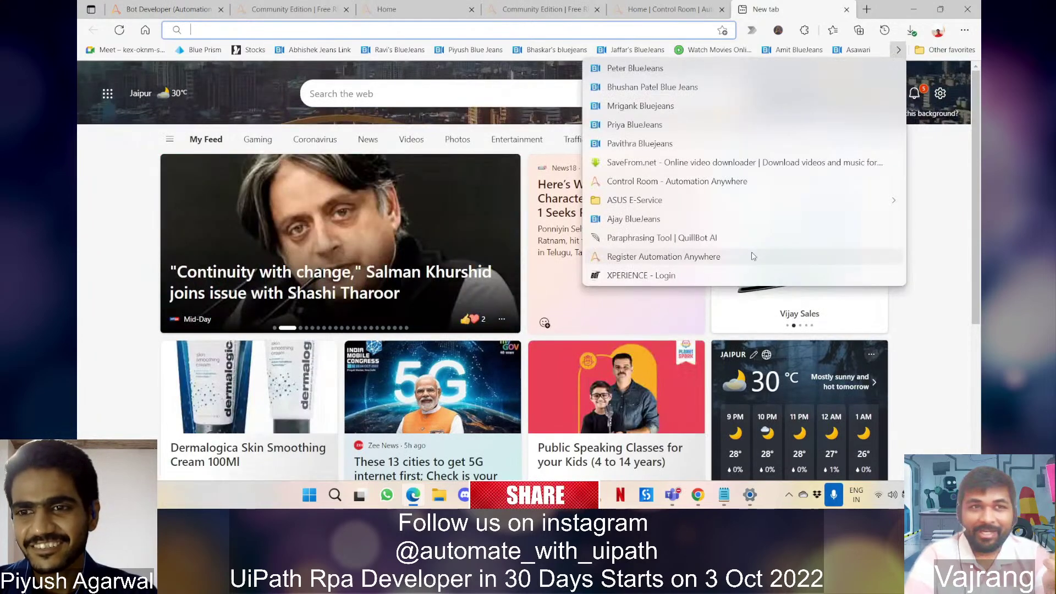
left_click(737, 276)
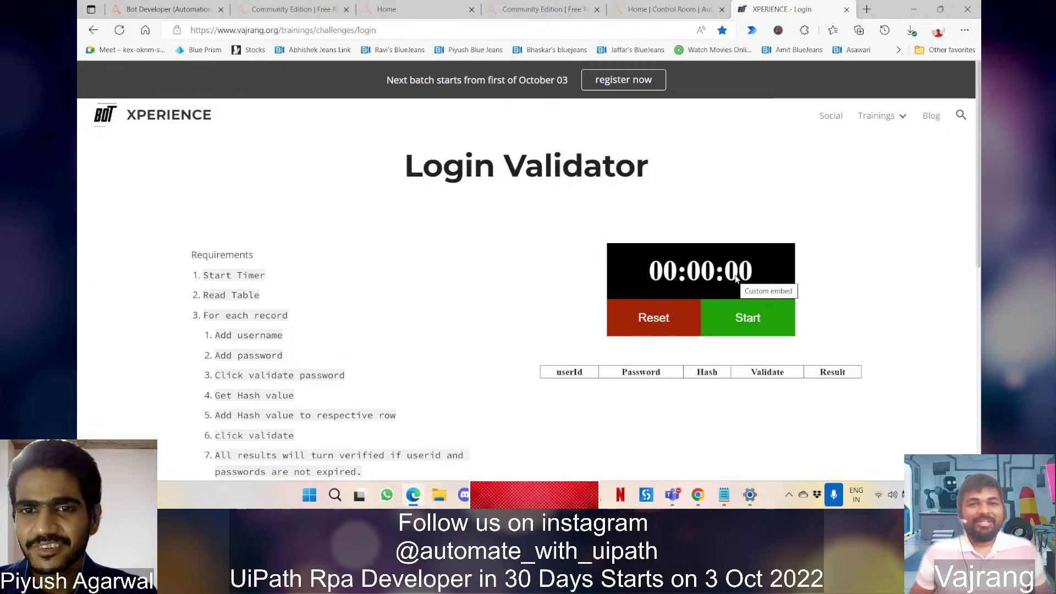
scroll(842, 360, "down", 3)
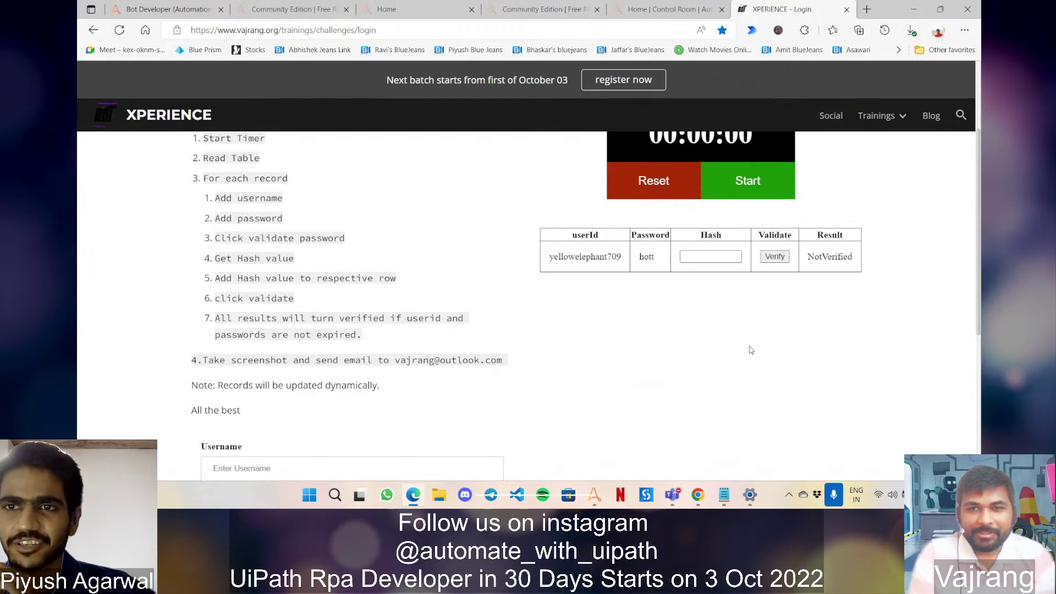
mouse_move(879, 119)
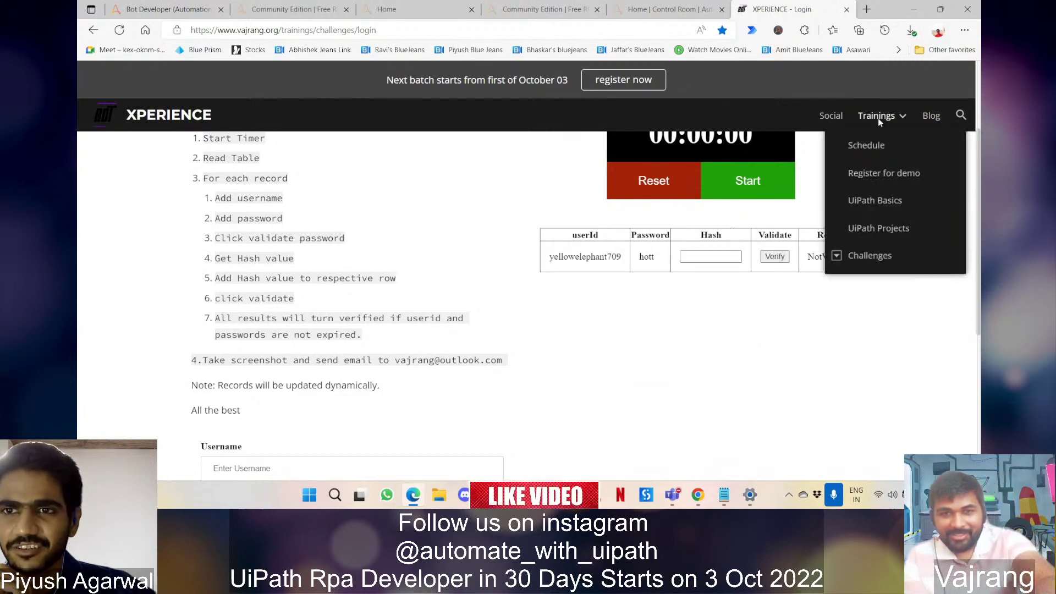